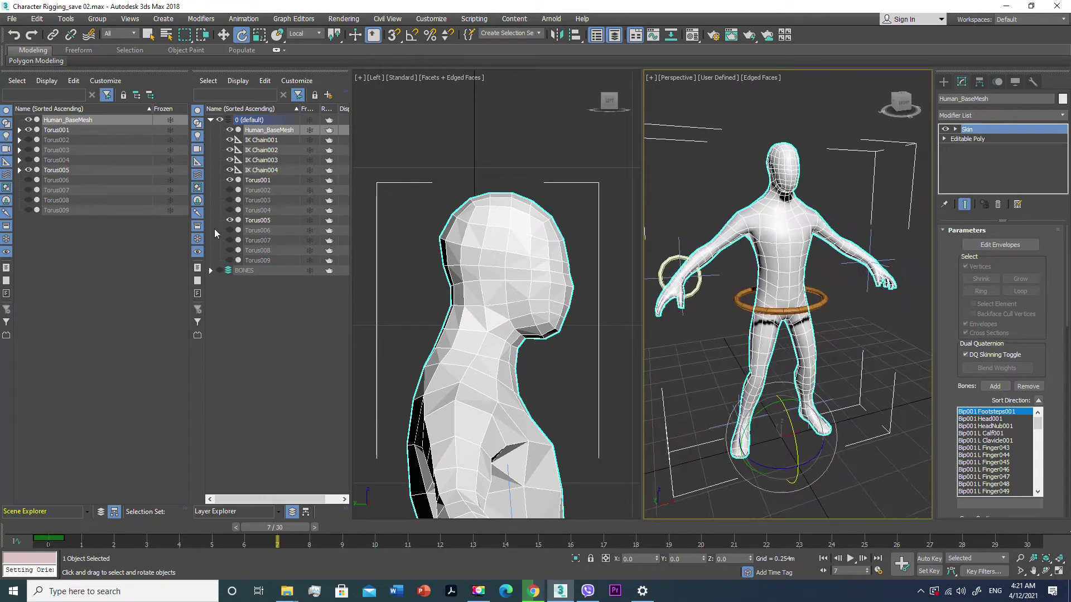
Hide Torus005, make Human_BaseMesh see-through, and start editing its Skin envelopes
left_click(28, 170)
key("alt+x")
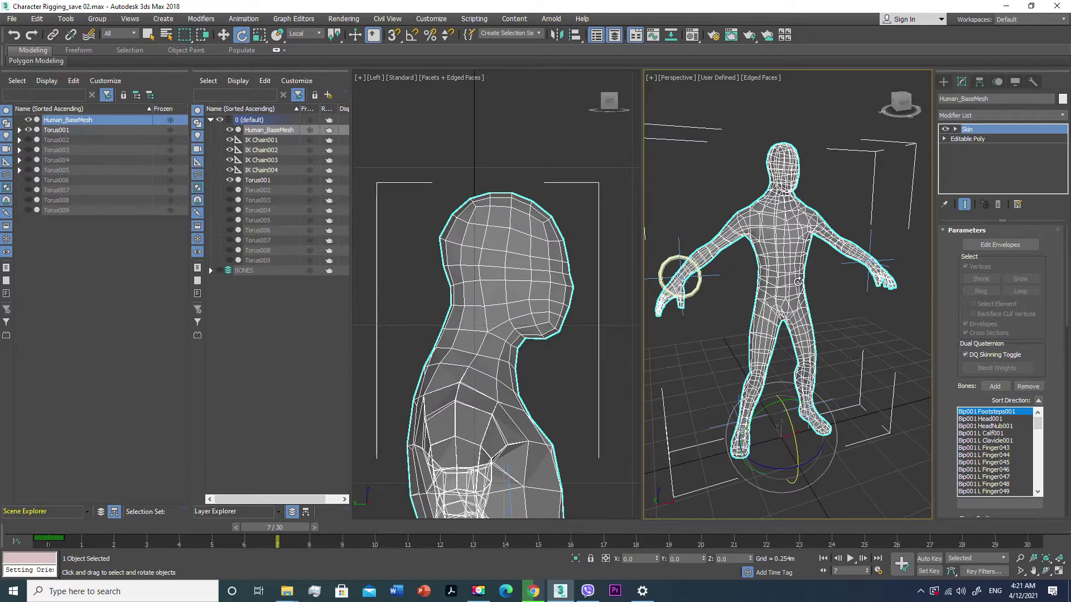
left_click(821, 263)
left_click(979, 244)
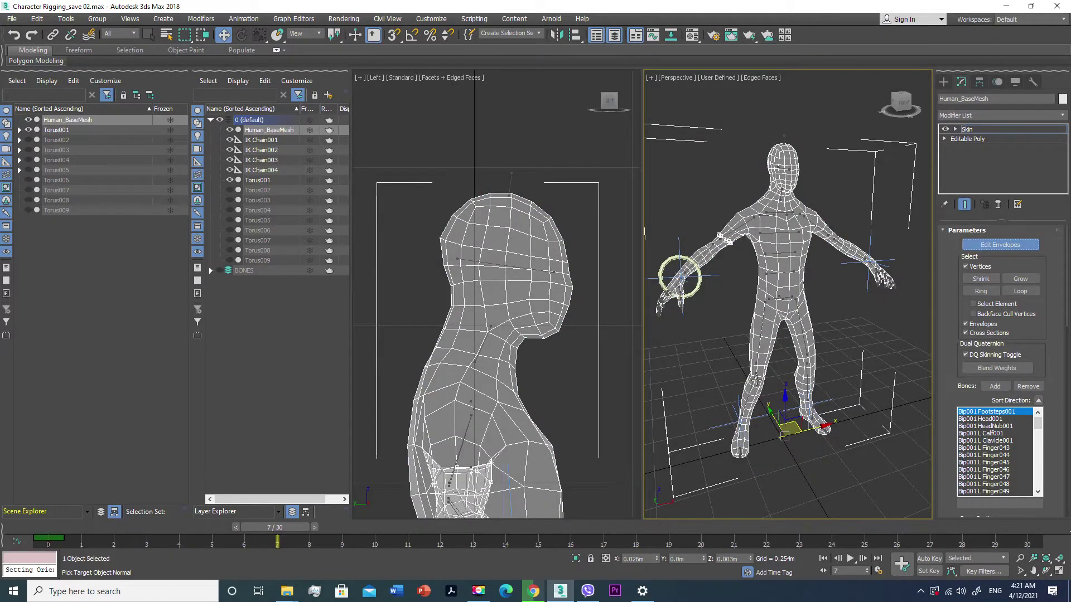
Box-select the upper right thigh vertices and activate Bip001 R Thigh001 in the Skin bones list
middle_click_drag(757, 379, 850, 281, "alt")
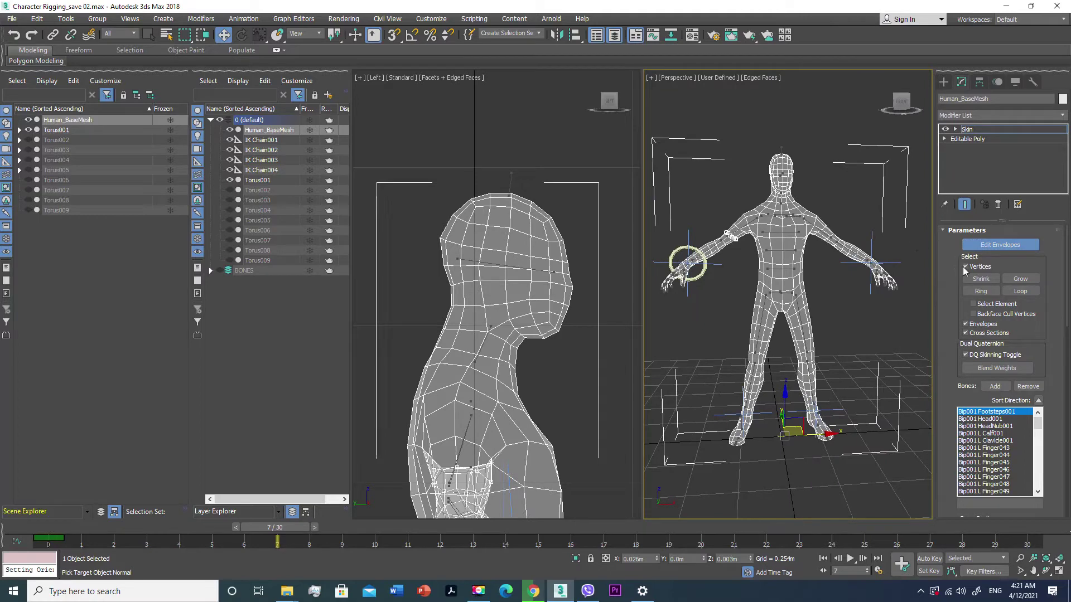
mouse_move(714, 314)
left_mouse_down()
mouse_move(767, 347)
mouse_move(801, 349)
left_mouse_up()
scroll(742, 355, "up", 4)
middle_click_drag(770, 310, 762, 310)
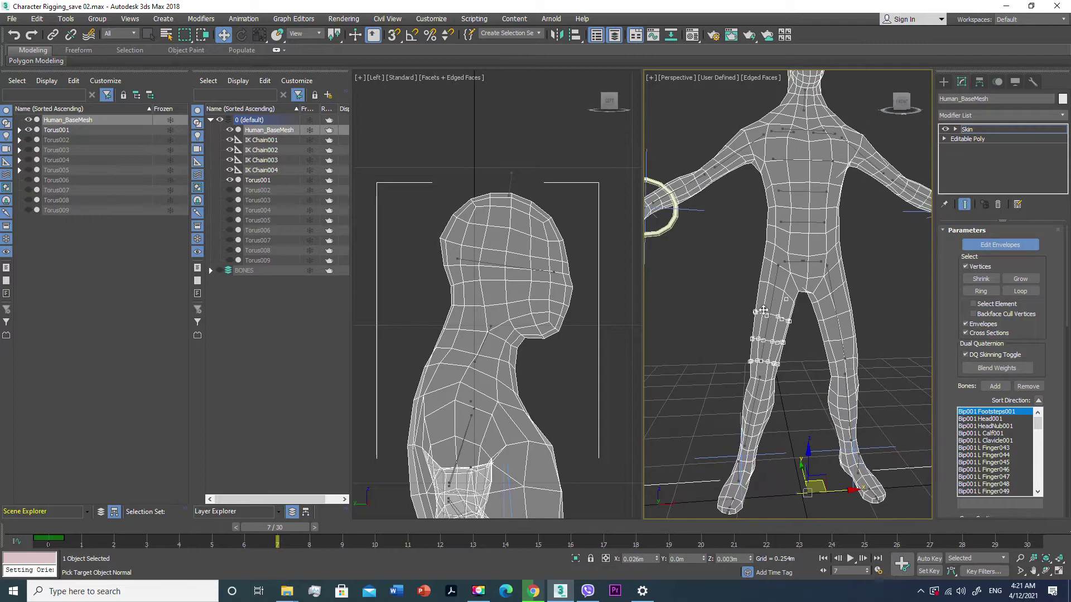
left_click_drag(789, 306, 801, 309)
mouse_move(801, 309)
middle_mouse_down("alt")
mouse_move(968, 308)
mouse_move(811, 310)
middle_mouse_up("alt")
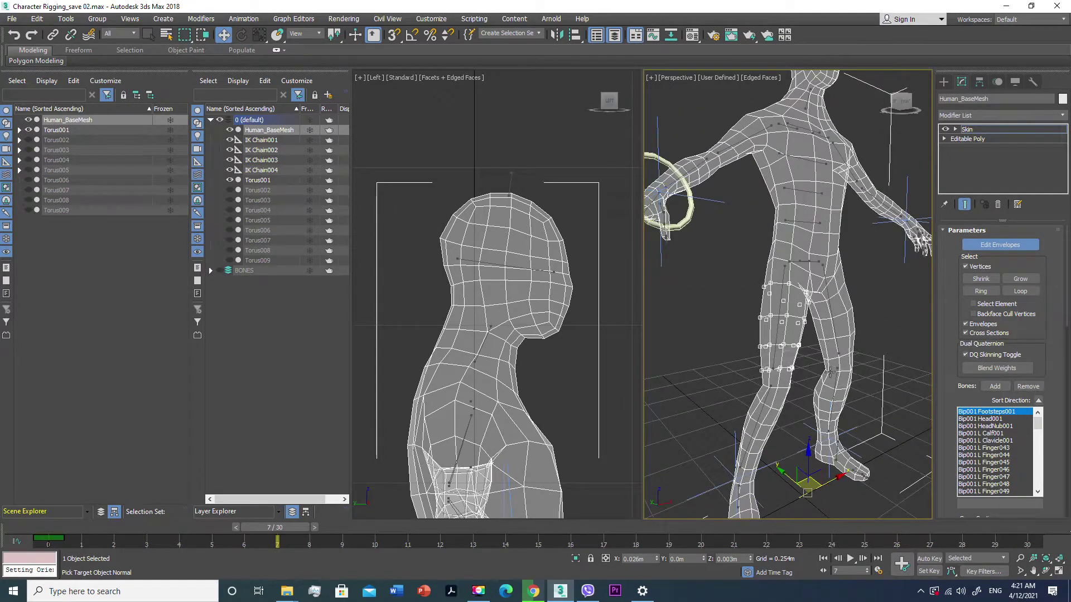
scroll(801, 378, "up", 4)
left_click(729, 362)
Give the selected right thigh vertices Abs. Effect 1.0 for Bip001 R Thigh001
scroll(725, 365, "down", 2)
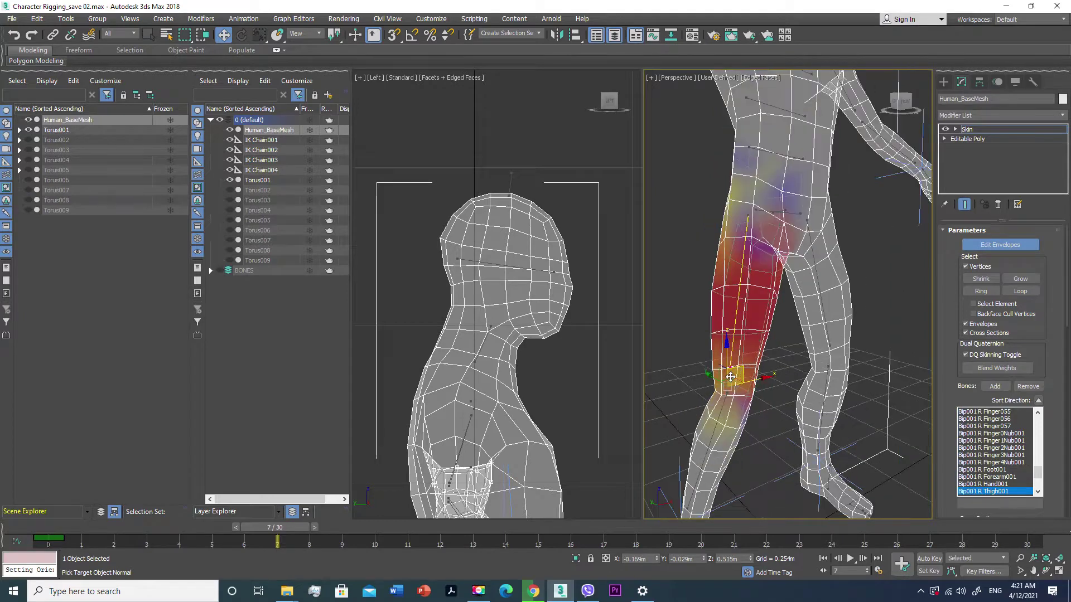
scroll(719, 367, "down", 2)
scroll(712, 369, "down", 2)
middle_click_drag(712, 369, 693, 342, "alt")
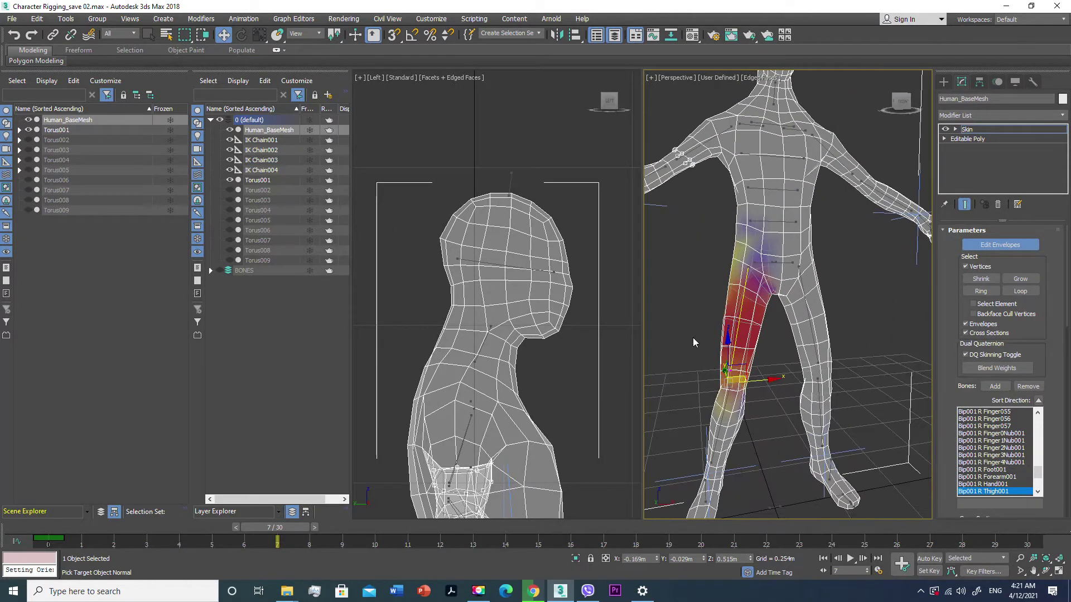
left_click(736, 329)
middle_click_drag(741, 332, 723, 335)
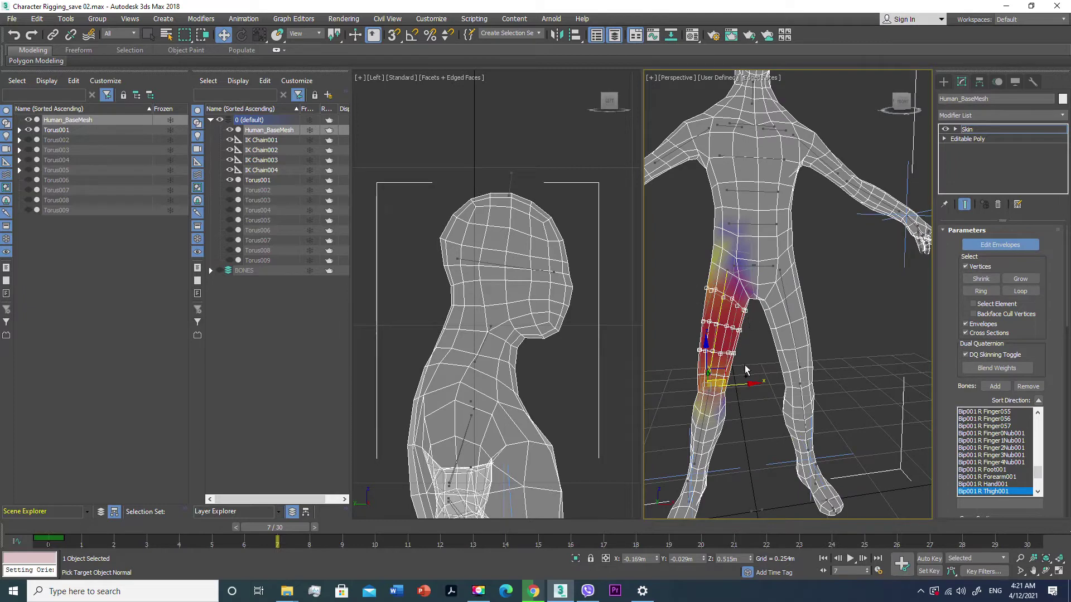
mouse_move(683, 380)
middle_mouse_down("alt")
mouse_move(788, 373)
mouse_move(723, 369)
middle_mouse_up("alt")
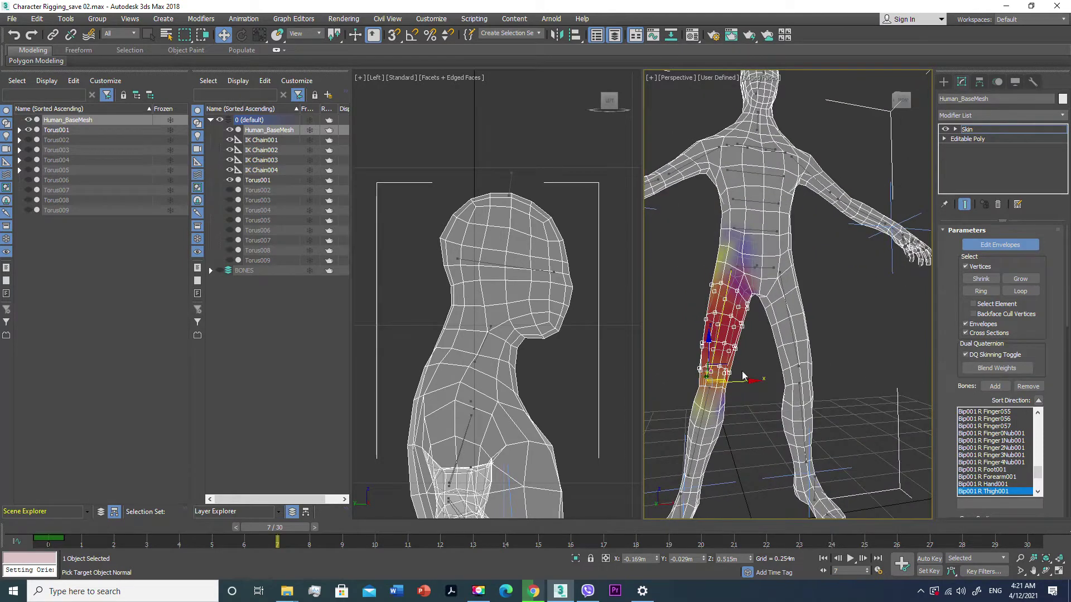
left_click_drag(1065, 340, 1068, 399)
left_click(1037, 405)
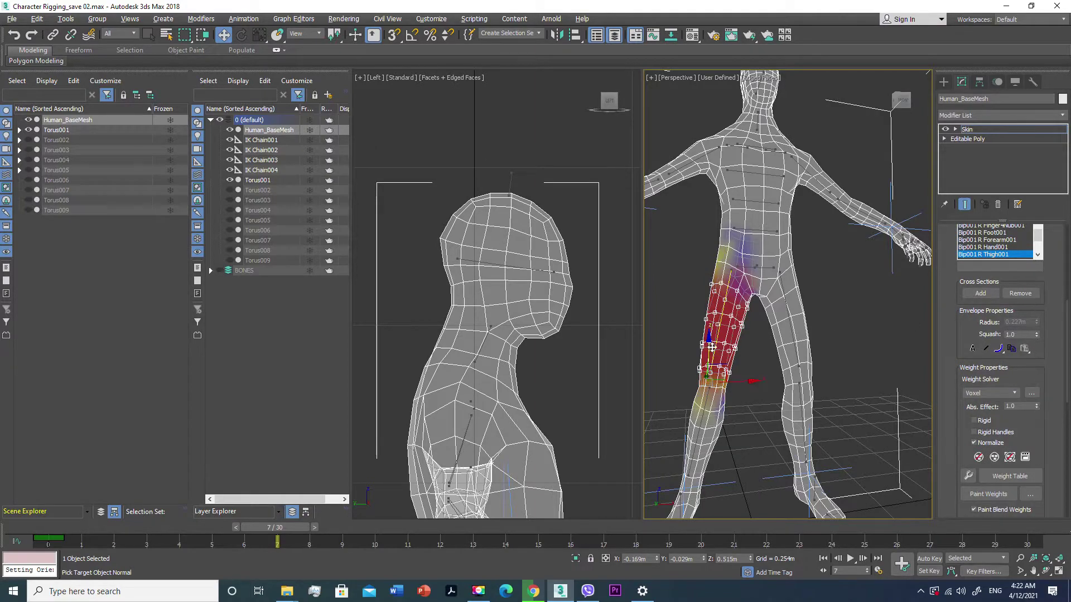
Scrub the animation to frame 22 and back to check the leg deformation
middle_click_drag(711, 346, 781, 350, "alt")
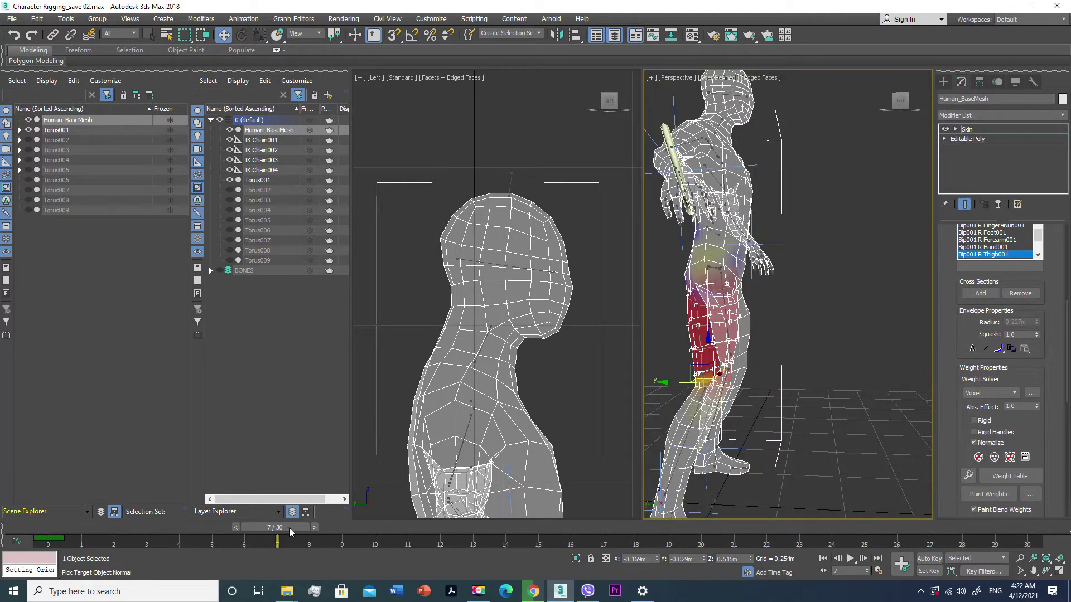
mouse_move(289, 527)
left_mouse_down()
mouse_move(789, 529)
mouse_move(566, 528)
left_mouse_up()
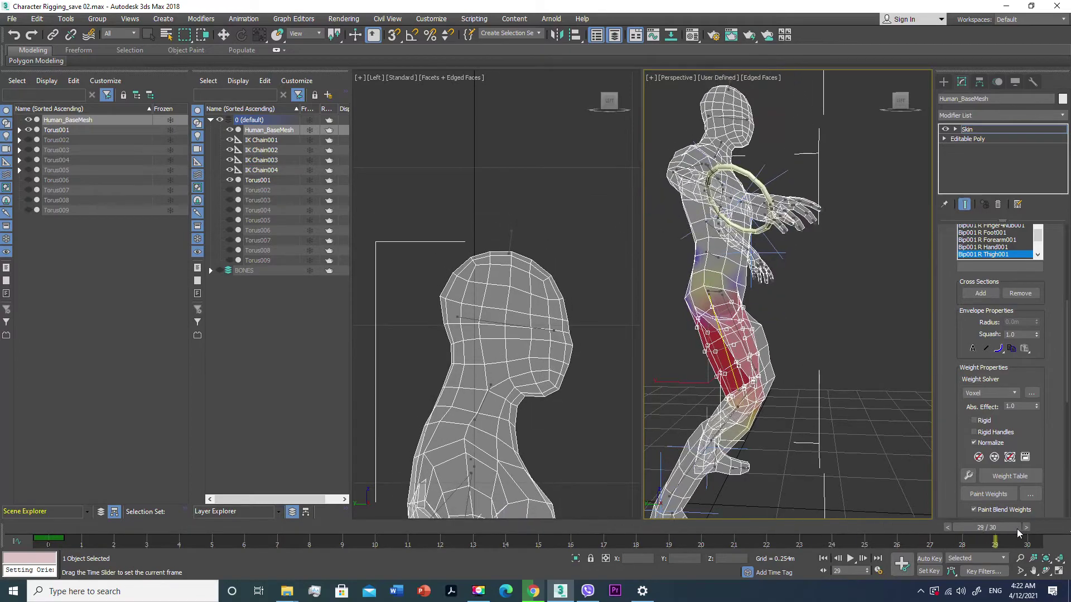
key("w")
middle_click_drag(733, 423, 506, 420, "alt")
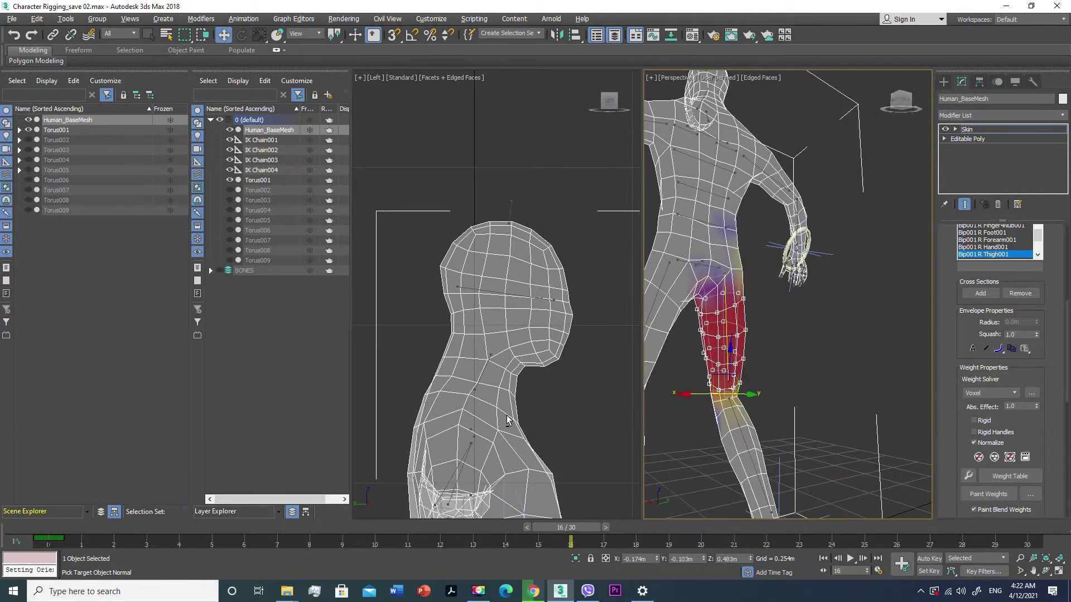
left_click_drag(547, 525, 2, 517)
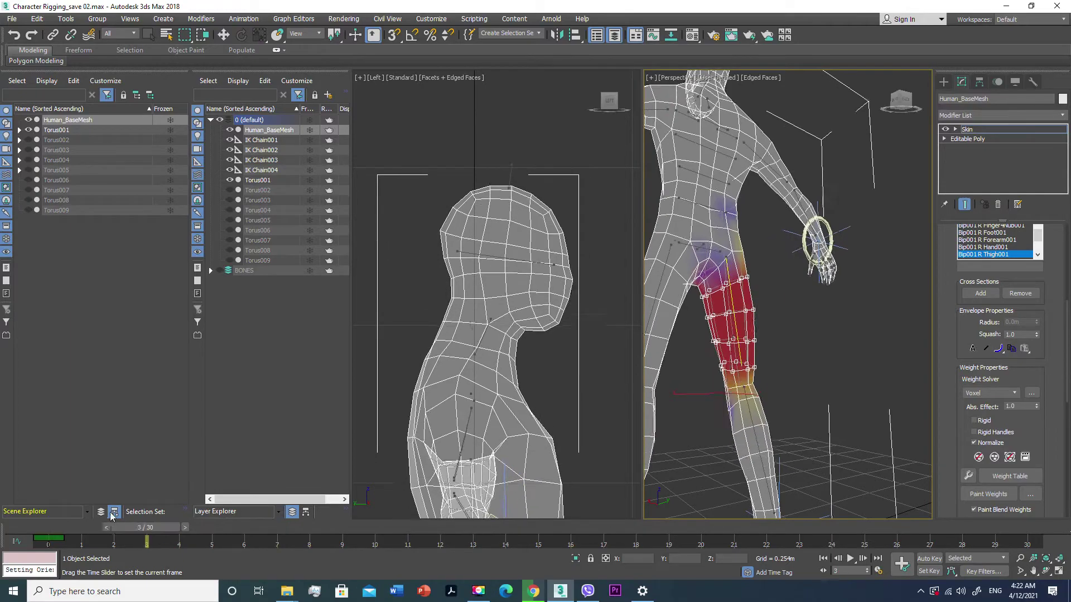
key("w")
mouse_move(669, 485)
middle_mouse_down("alt")
mouse_move(846, 445)
mouse_move(728, 413)
middle_mouse_up("alt")
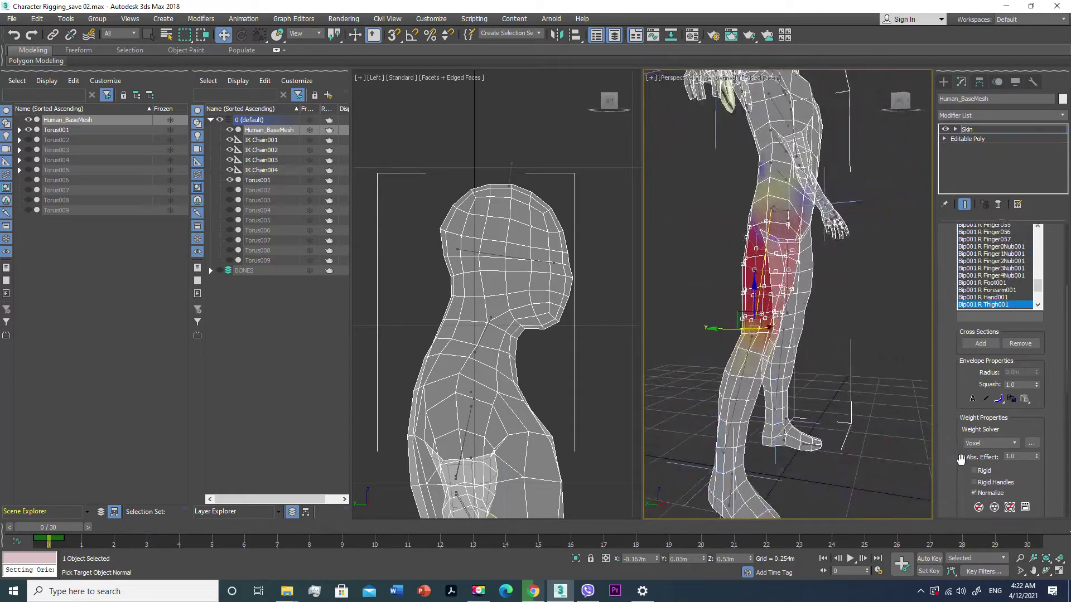
Advance the animation to the crouched pose at frame 30 and frame the legs
scroll(728, 413, "down", 8)
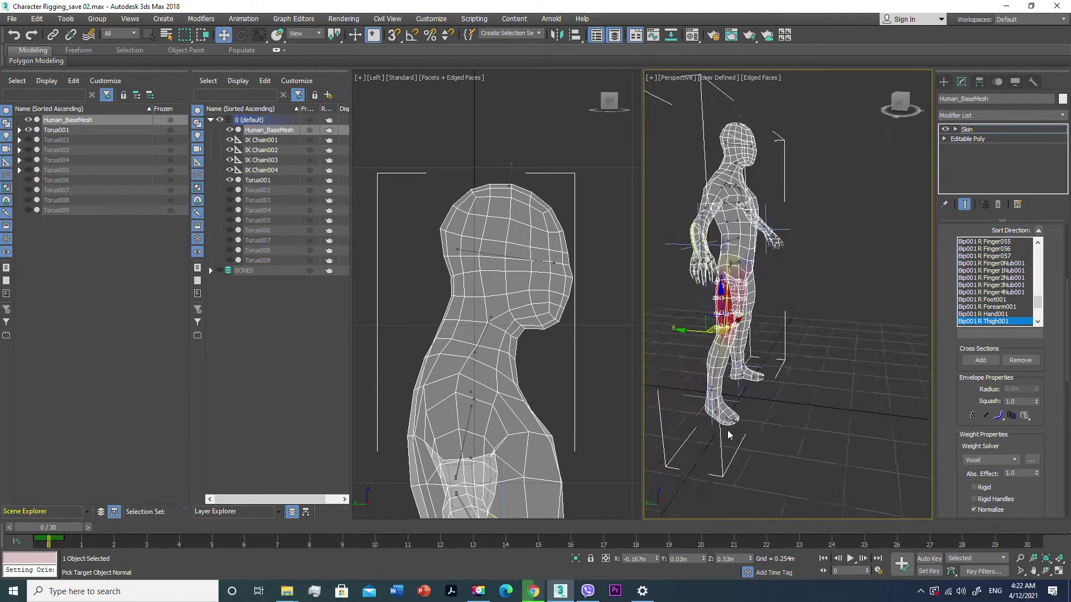
middle_click_drag(728, 414, 671, 446, "alt")
mouse_move(35, 527)
left_mouse_down()
mouse_move(1014, 513)
mouse_move(4, 524)
left_mouse_up()
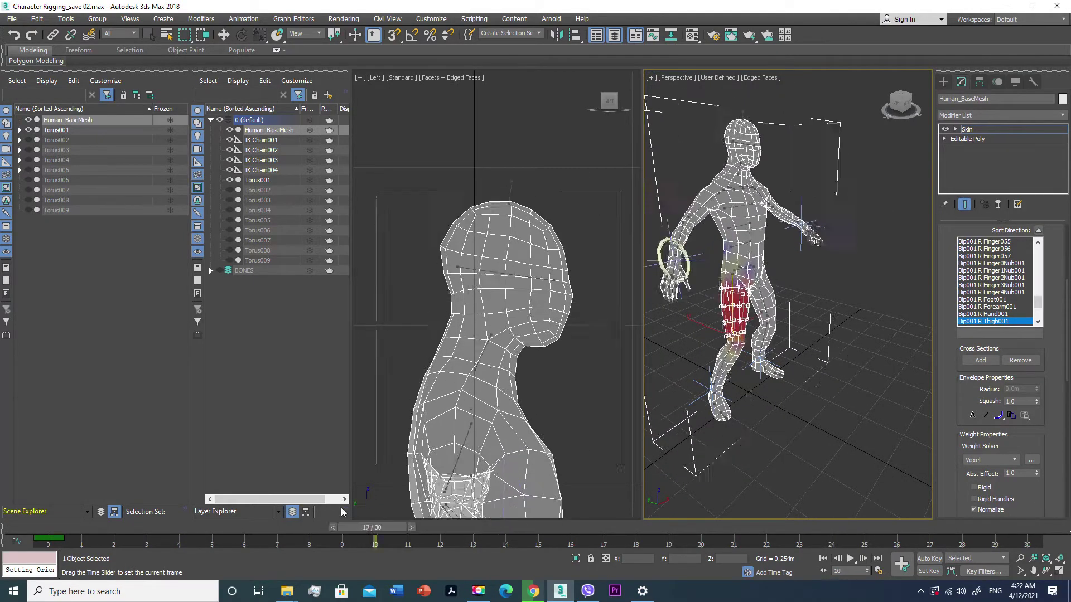
scroll(682, 360, "up", 2)
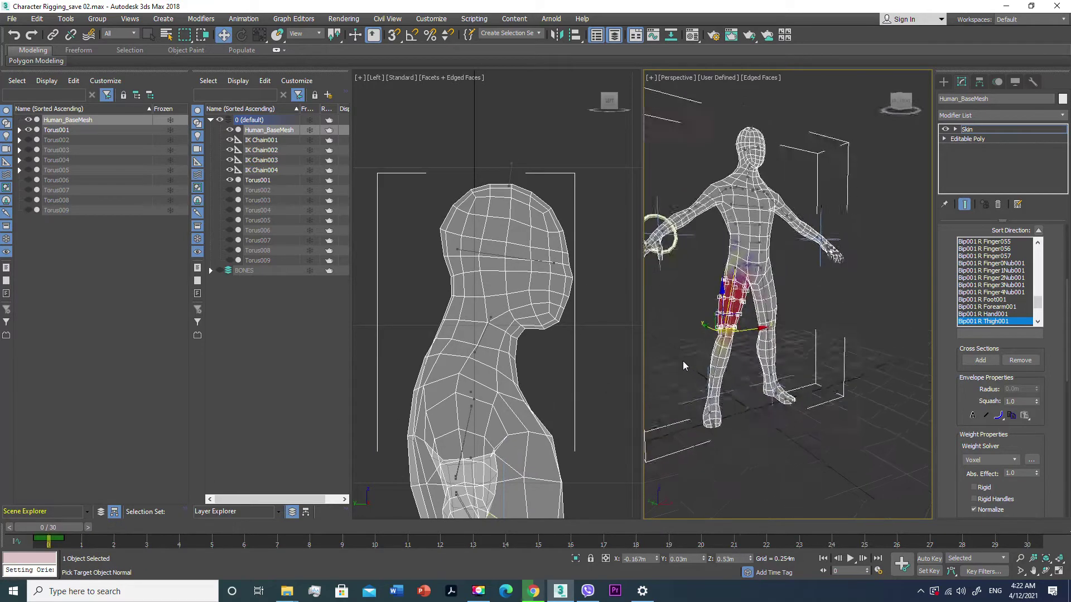
scroll(691, 351, "up", 4)
middle_click_drag(705, 345, 710, 373, "alt")
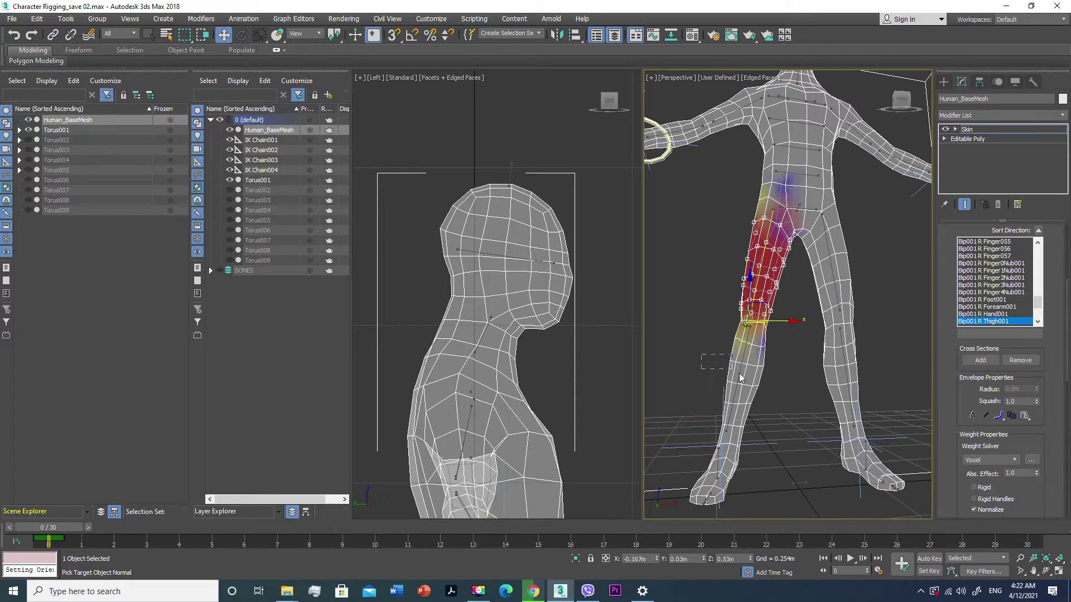
Check the thigh's weight on lower-leg and knee vertices, then activate Bip001 R Calf001
left_click_drag(794, 398, 788, 399)
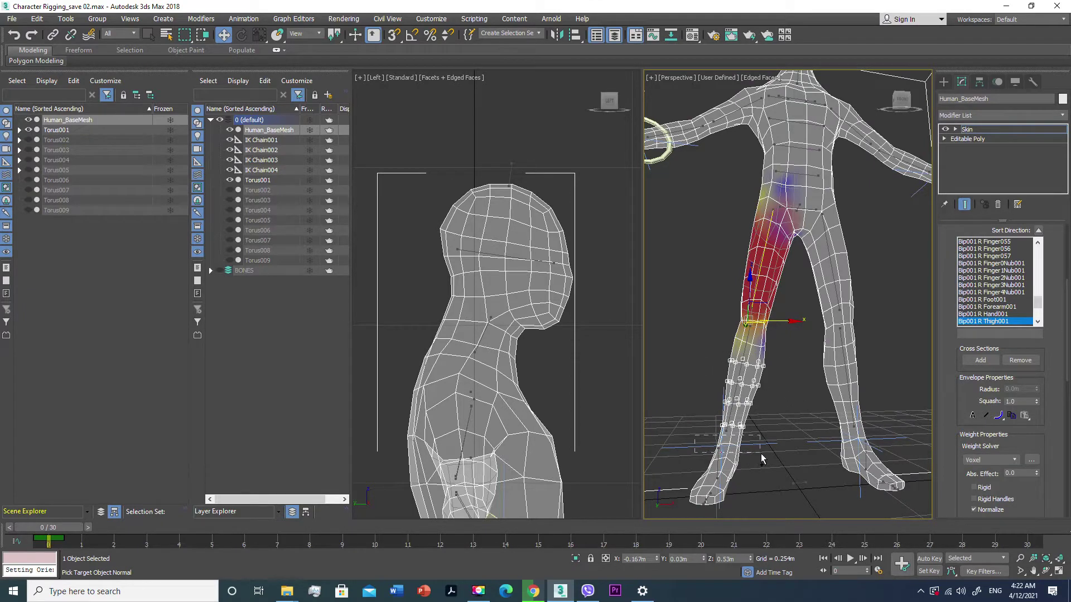
scroll(750, 393, "up", 3)
left_click(754, 255)
left_click(752, 252)
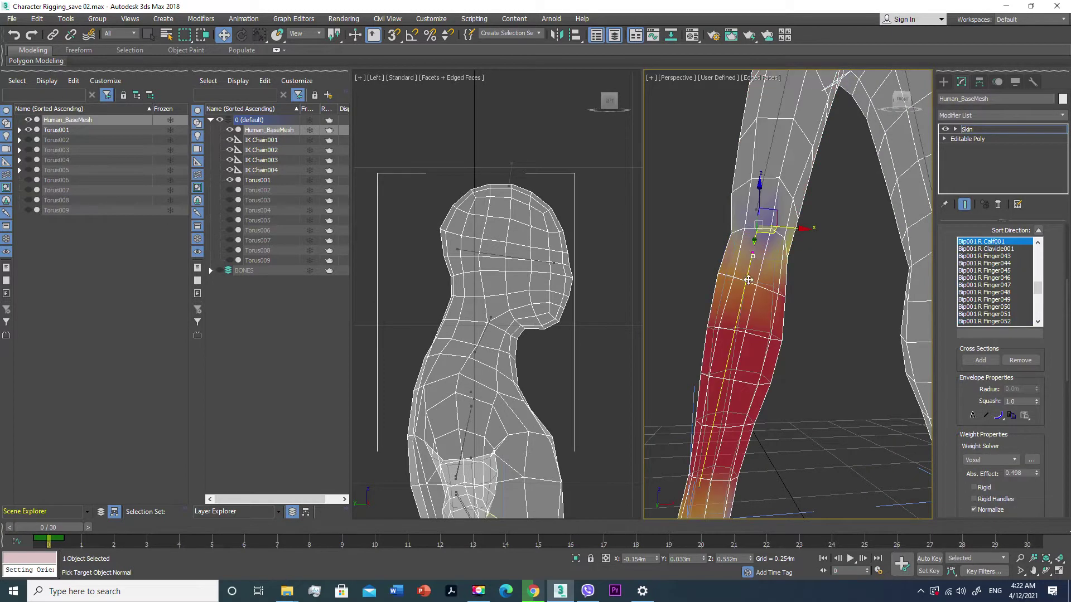
Weight three rings of calf vertices 1.0 to Bip001 R Calf001 and preview frame 24
scroll(745, 279, "down", 3)
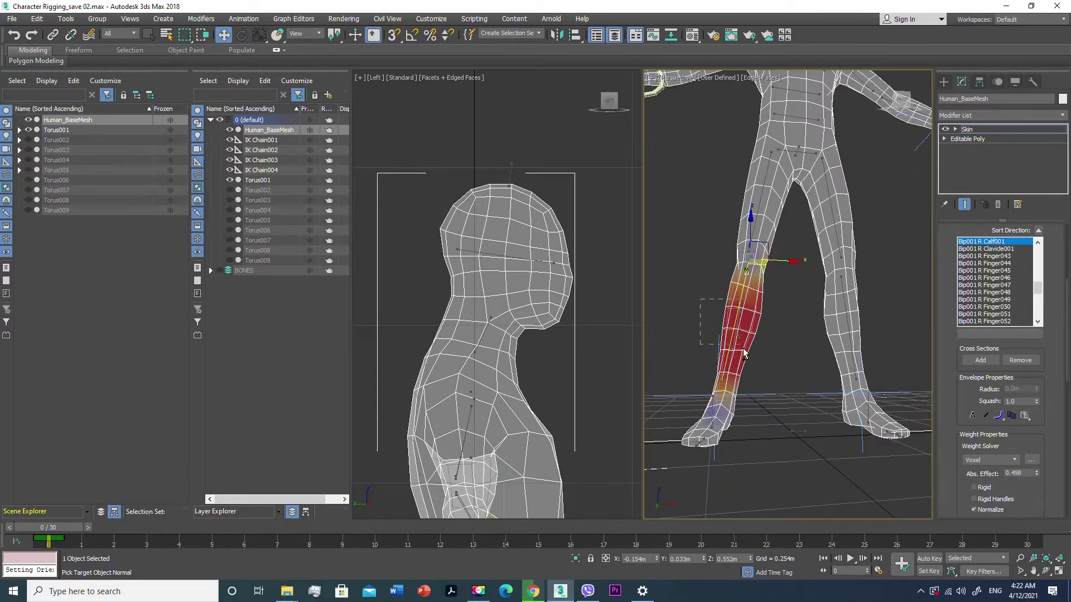
left_click_drag(761, 369, 720, 287)
middle_click_drag(721, 287, 734, 336, "alt")
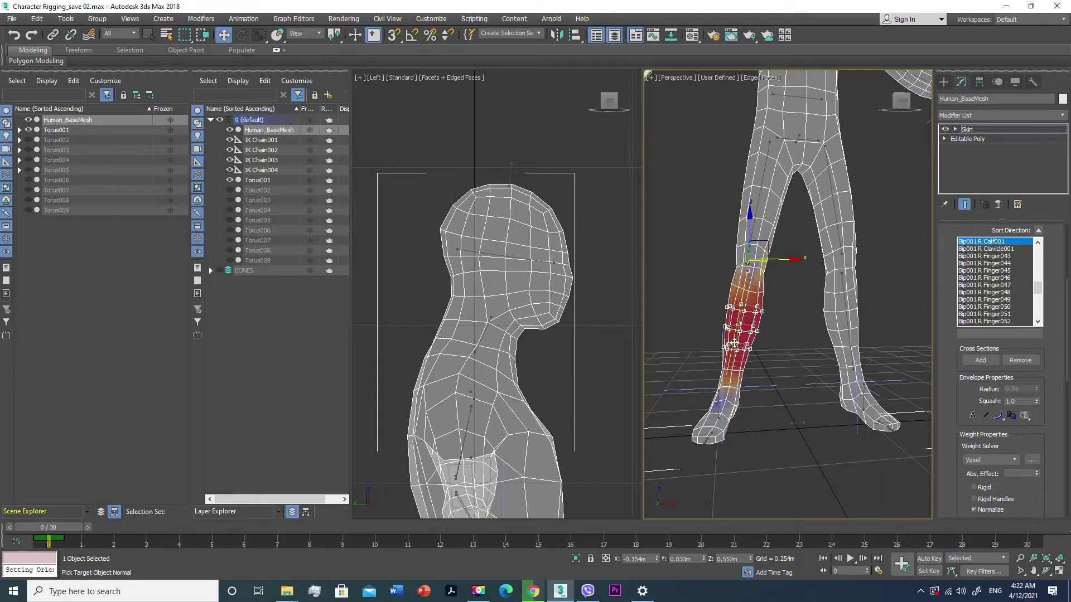
left_click_drag(756, 363, 704, 385, "ctrl")
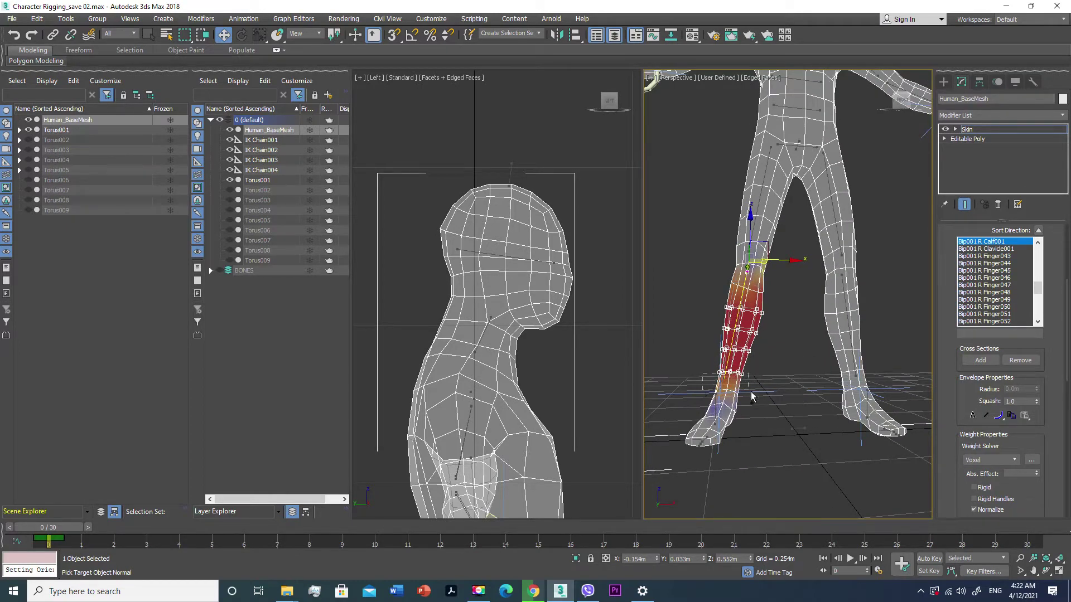
left_click_drag(759, 400, 711, 410, "ctrl")
mouse_move(725, 407)
middle_mouse_down("alt")
mouse_move(862, 401)
mouse_move(824, 413)
middle_mouse_up("alt")
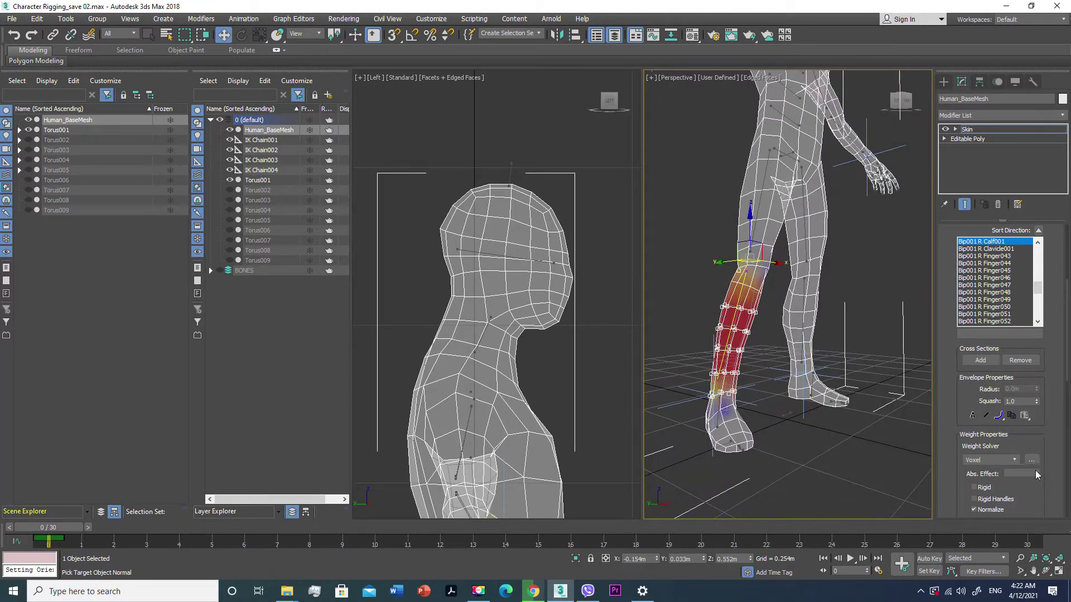
left_click_drag(1035, 473, 1035, 458)
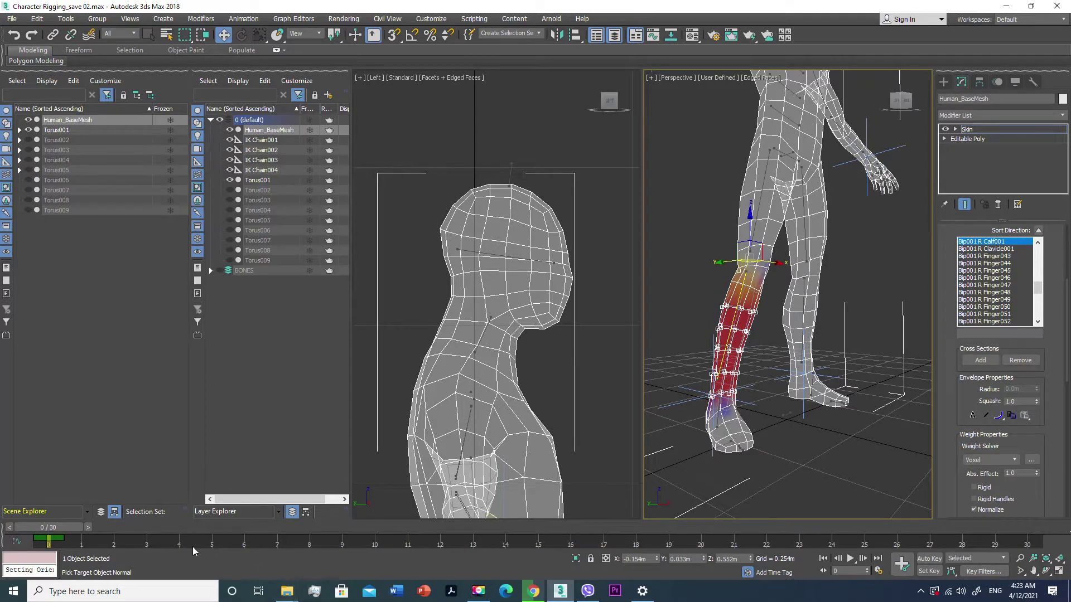
left_click_drag(43, 528, 1027, 527)
Select the upper-shin vertices and try 0.08 weight before restoring 1.0 to the calf bone
key("w")
mouse_move(803, 312)
middle_mouse_down("alt")
mouse_move(827, 330)
mouse_move(814, 328)
mouse_move(818, 304)
mouse_move(827, 326)
mouse_move(796, 295)
mouse_move(734, 282)
mouse_move(728, 297)
middle_mouse_up("alt")
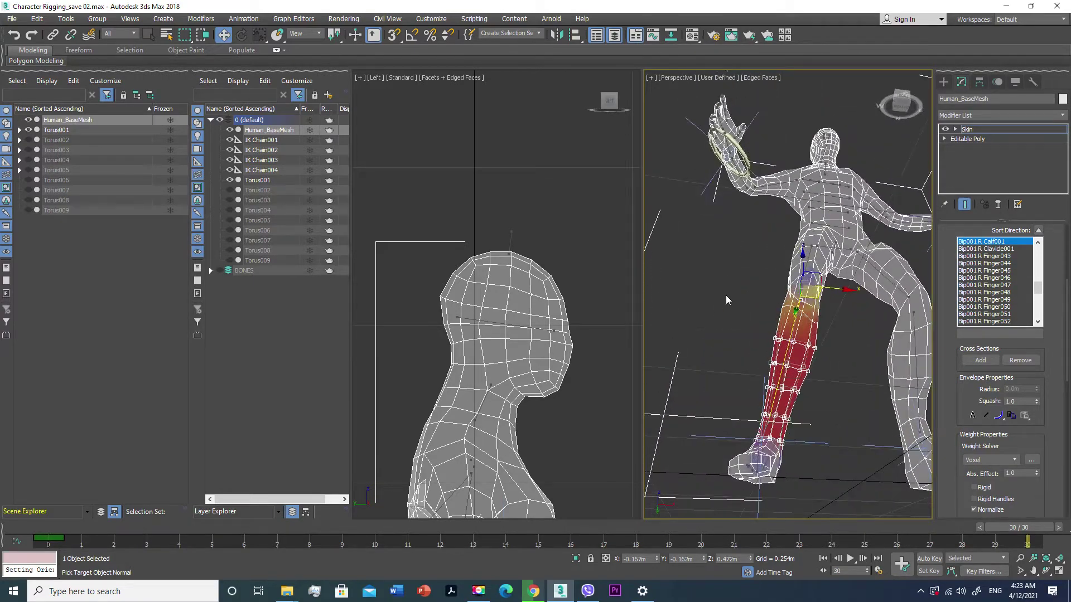
left_click_drag(738, 311, 834, 356)
left_click_drag(835, 350, 838, 352, "alt")
left_click_drag(835, 355, 831, 349)
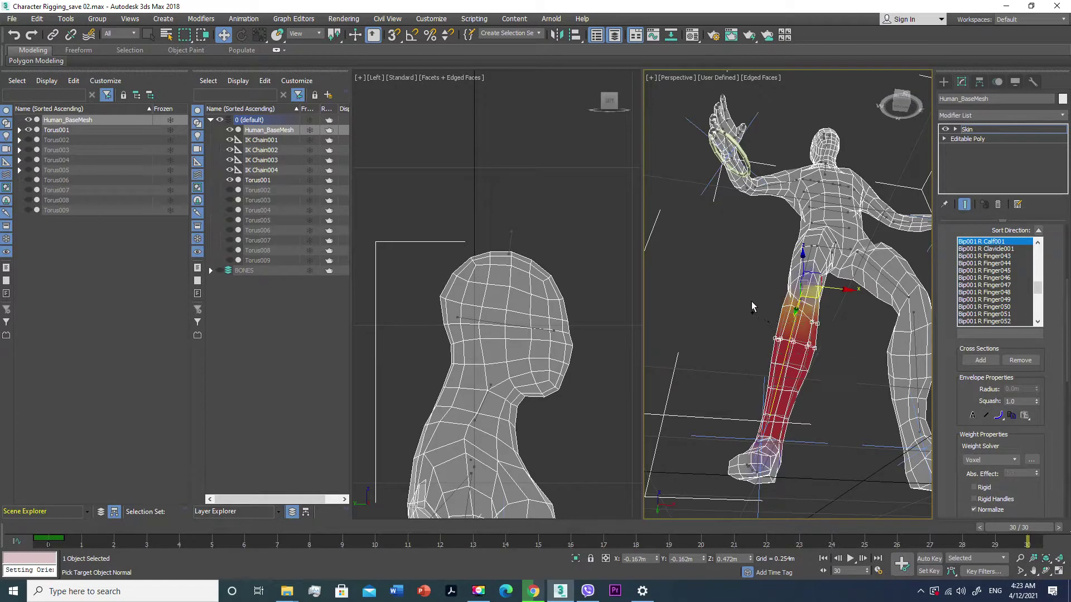
middle_click_drag(794, 356, 862, 384, "alt")
left_click_drag(1036, 474, 1038, 500)
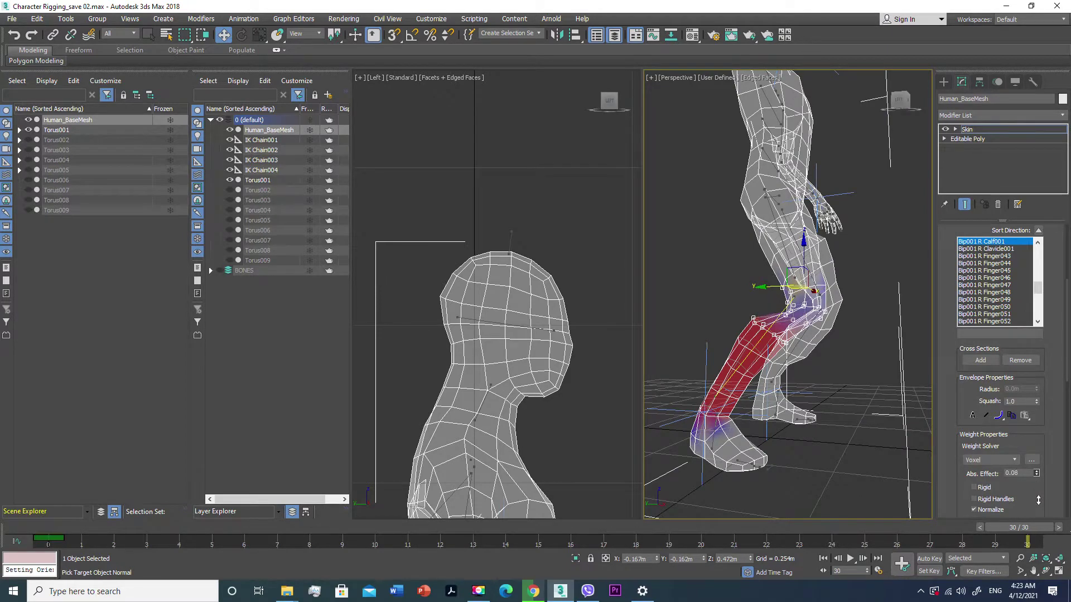
left_click_drag(1038, 500, 1036, 474)
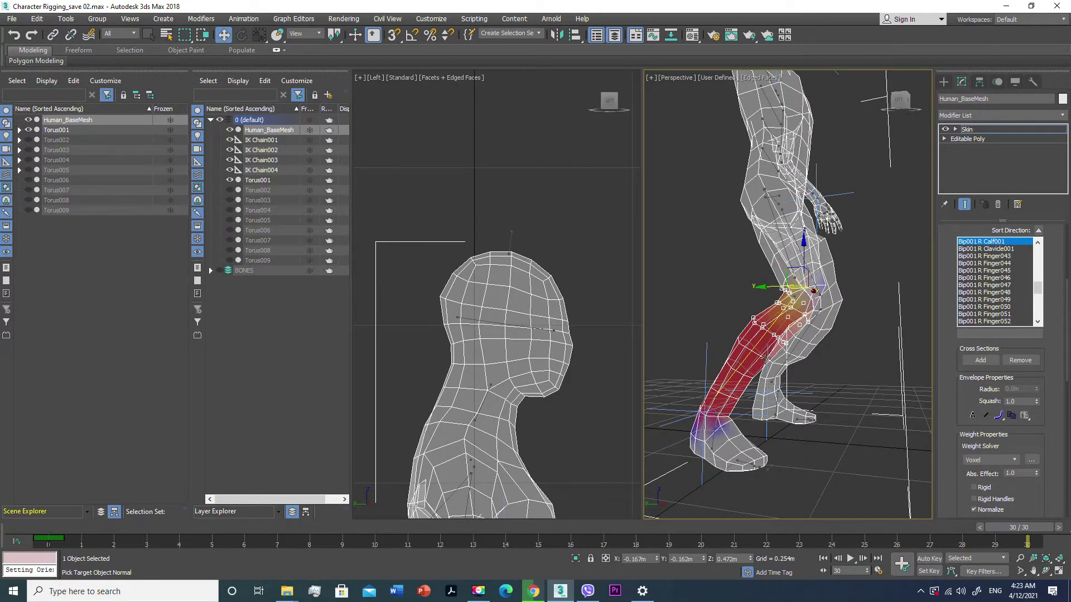
Orbit around the bent knee to inspect the calf weights, then activate Bip001 R Thigh001
mouse_move(765, 357)
middle_mouse_down("alt")
mouse_move(769, 341)
mouse_move(783, 354)
mouse_move(797, 333)
mouse_move(764, 319)
mouse_move(764, 258)
middle_mouse_up("alt")
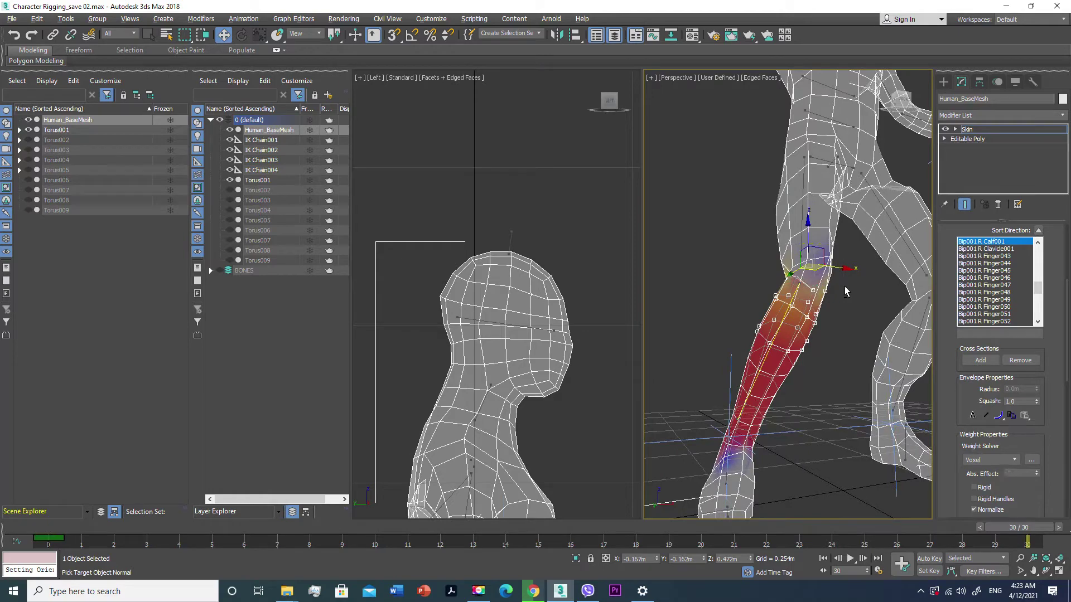
scroll(798, 296, "down", 3)
middle_click_drag(797, 296, 838, 328, "alt")
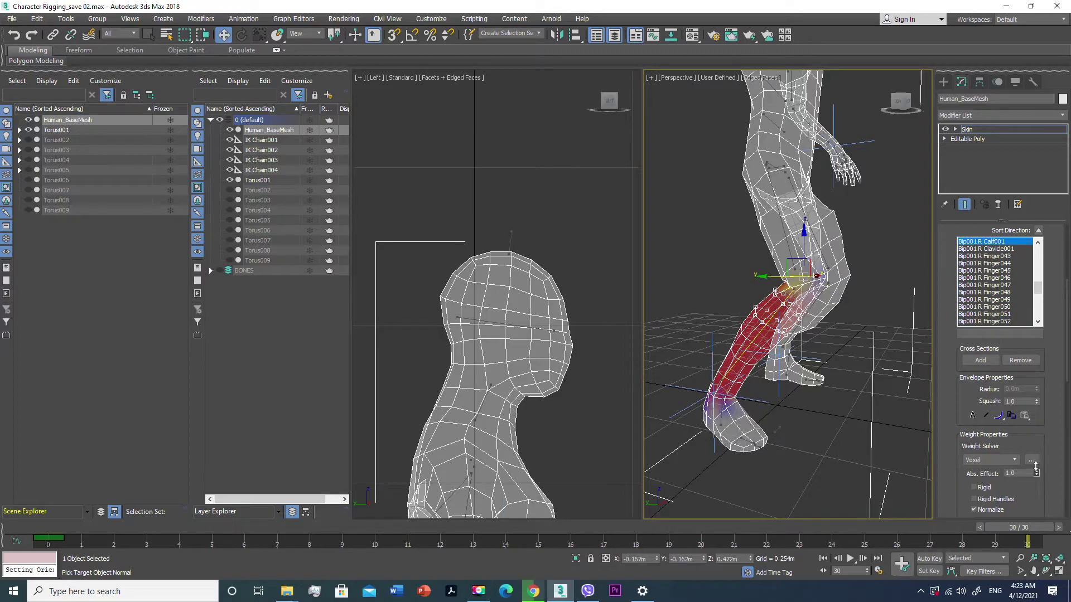
middle_click_drag(881, 368, 782, 335, "alt")
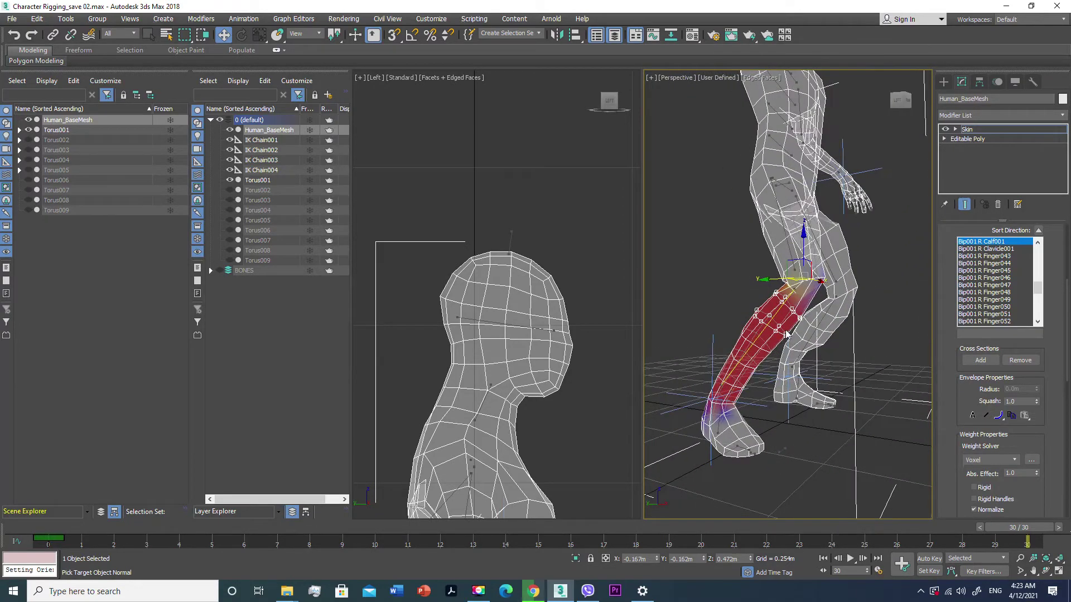
mouse_move(792, 329)
middle_mouse_down("alt")
mouse_move(803, 337)
mouse_move(811, 291)
middle_mouse_up("alt")
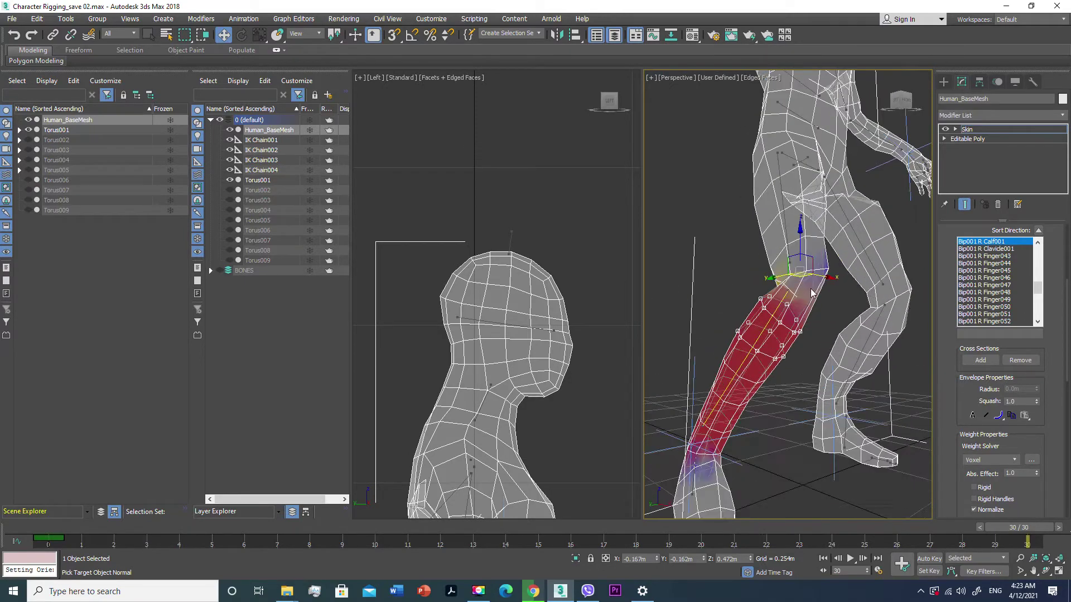
left_click(791, 264)
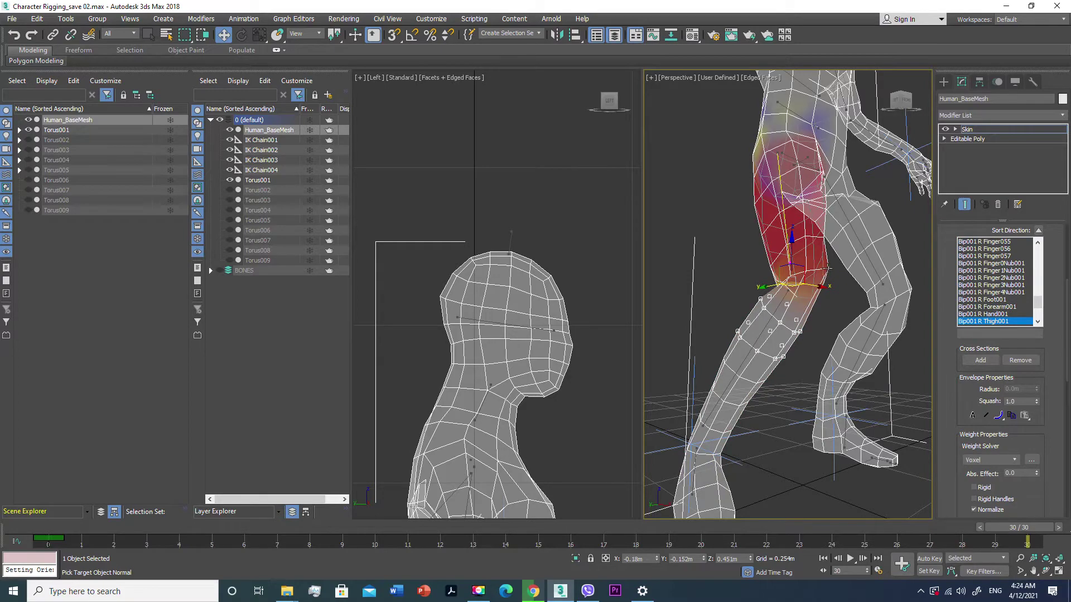
Lower Bip001 R Thigh001's weight on the knee vertices to 0.78 and inspect the bent leg
middle_click_drag(828, 268, 831, 293, "alt")
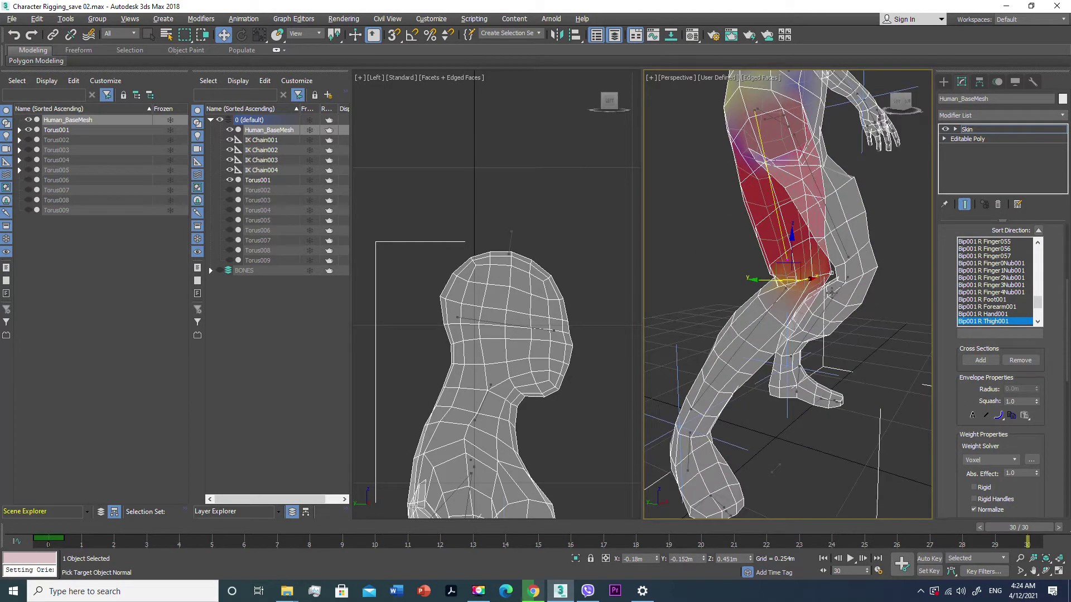
mouse_move(819, 286)
middle_mouse_down("alt")
mouse_move(698, 292)
mouse_move(843, 300)
middle_mouse_up("alt")
mouse_move(1036, 476)
left_mouse_down()
mouse_move(1030, 498)
mouse_move(1029, 483)
left_mouse_up()
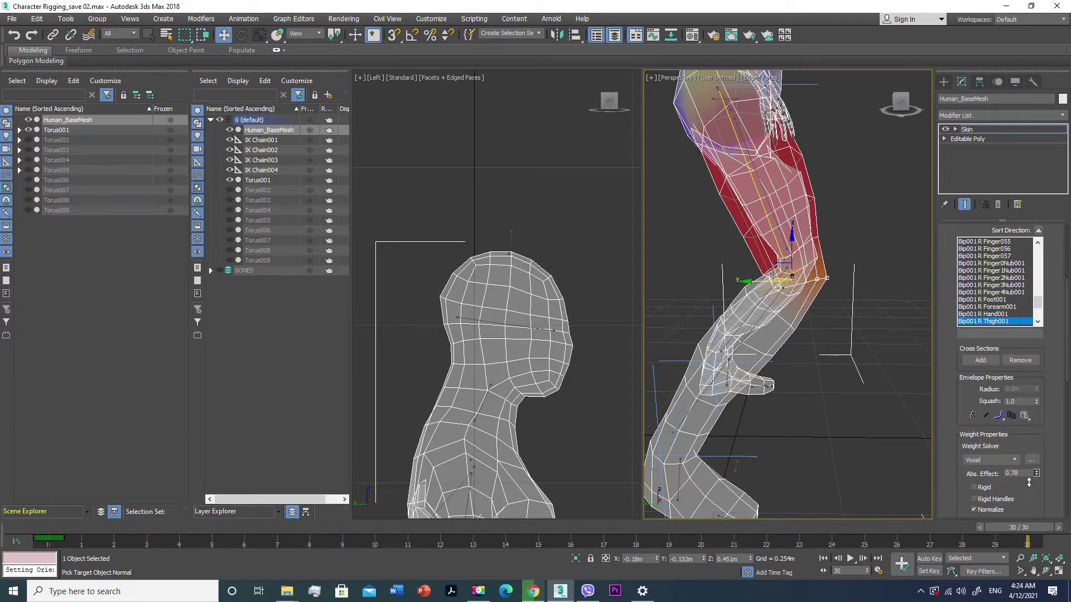
left_click(827, 278)
mouse_move(761, 371)
middle_mouse_down("alt")
mouse_move(631, 356)
mouse_move(727, 359)
mouse_move(762, 347)
mouse_move(618, 338)
mouse_move(745, 353)
middle_mouse_up("alt")
scroll(618, 338, "down", 3)
scroll(618, 338, "down", 3)
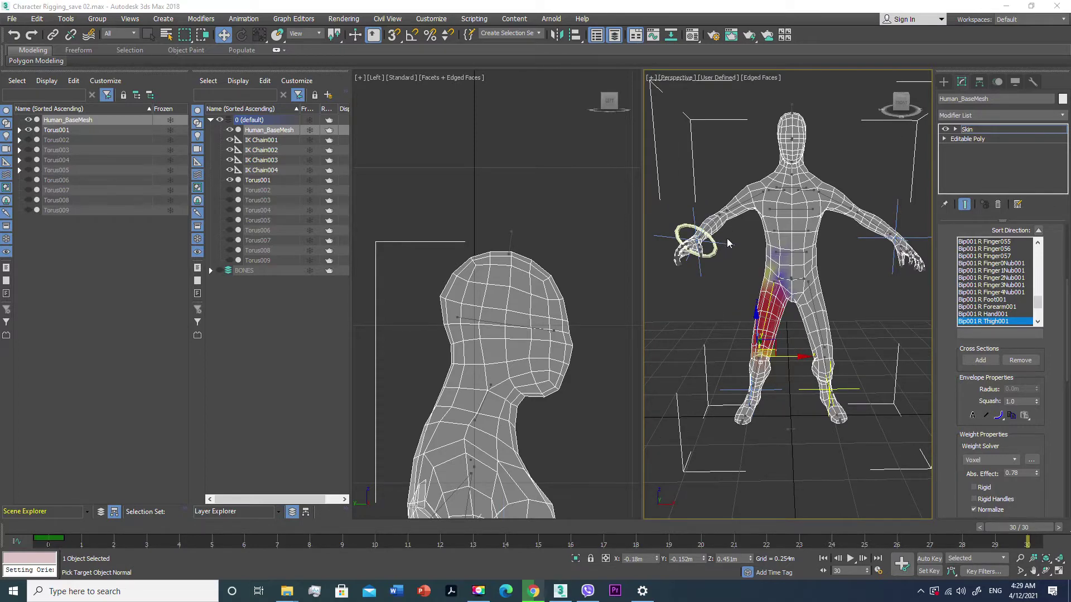
Hide Torus001 and activate Bip001 R Hand001 in the Skin bones list
middle_click_drag(727, 239, 684, 301, "alt")
scroll(683, 301, "up", 5)
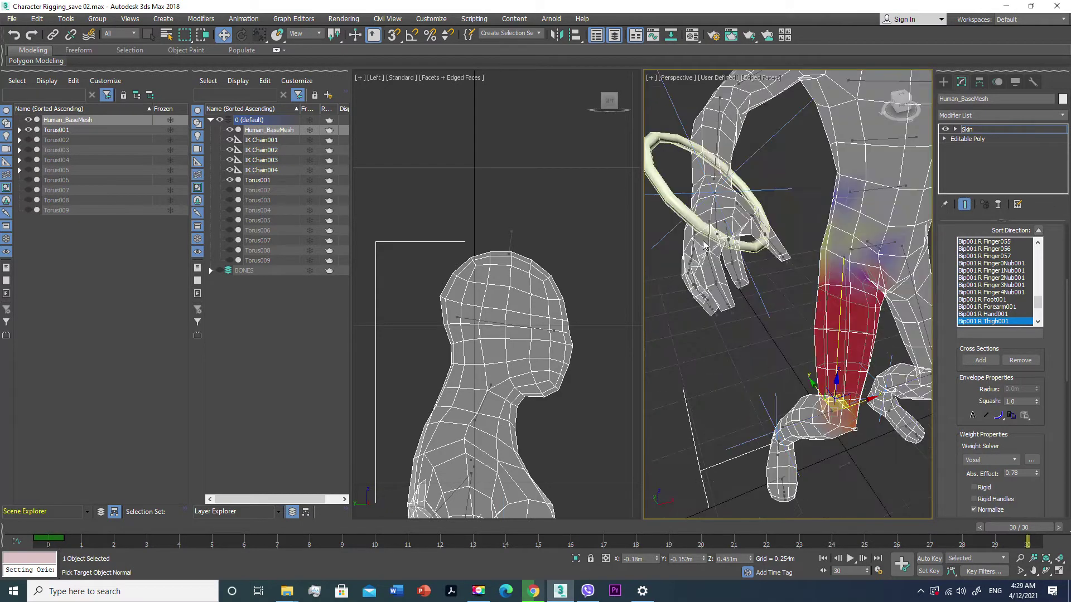
left_click(28, 130)
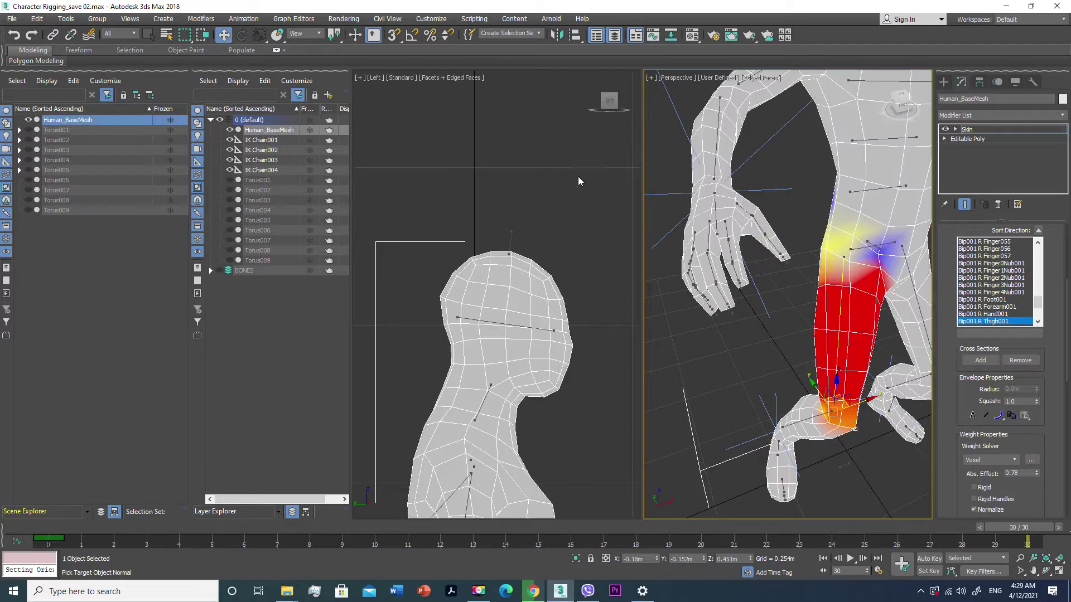
scroll(728, 219, "up", 2)
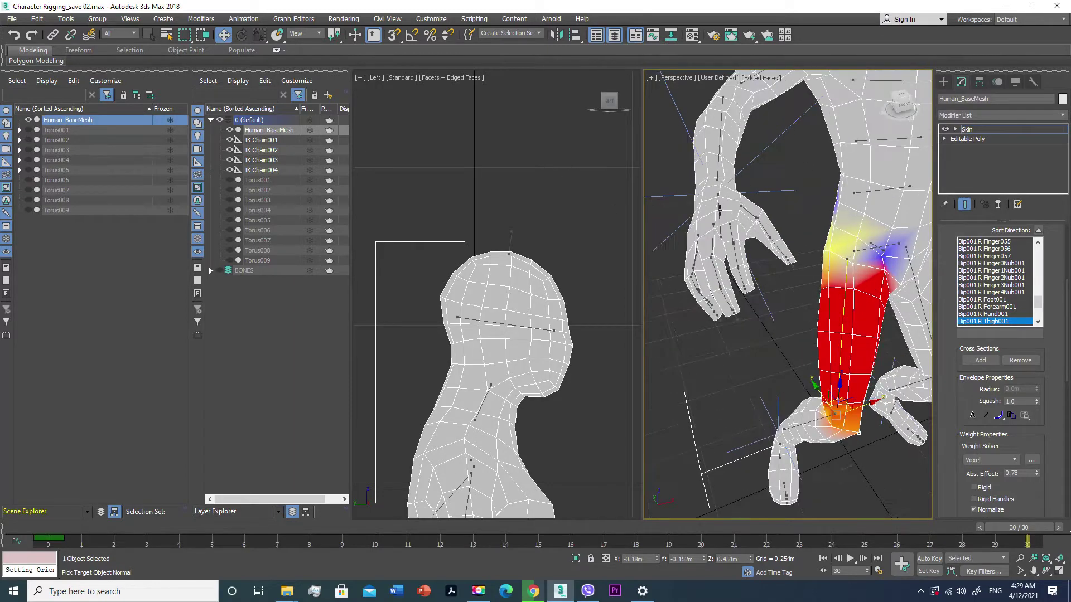
scroll(718, 211, "up", 2)
scroll(724, 223, "up", 2)
scroll(738, 255, "up", 2)
left_click(738, 255)
scroll(738, 262, "down", 2)
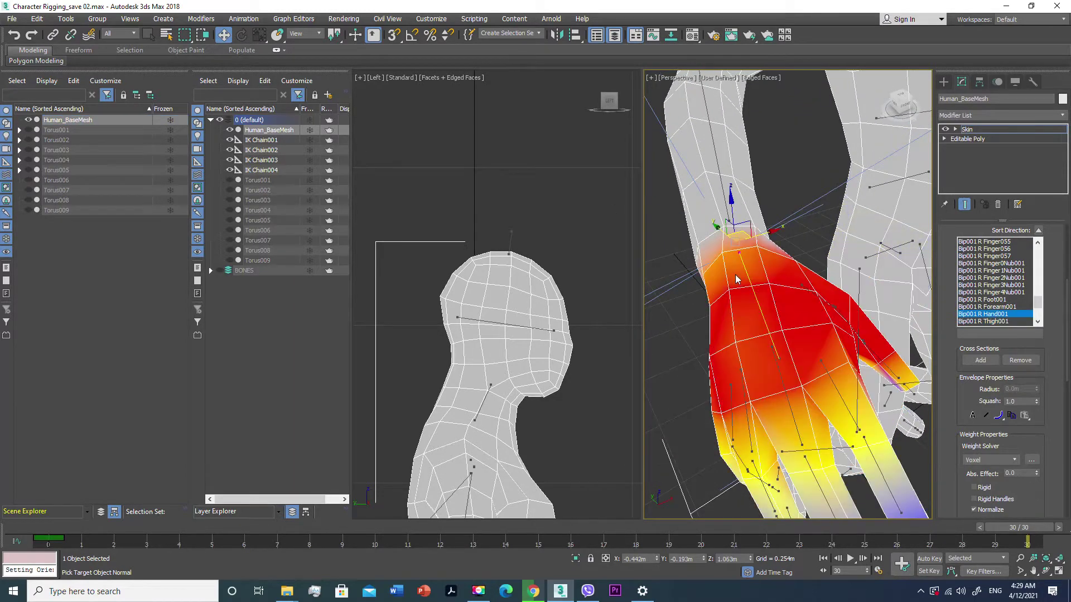
scroll(736, 279, "down", 2)
scroll(735, 290, "down", 2)
scroll(733, 297, "down", 1)
Orbit around the right hand and arm to inspect the hand bone's weights
mouse_move(733, 297)
middle_mouse_down("alt")
mouse_move(644, 284)
mouse_move(689, 247)
middle_mouse_up("alt")
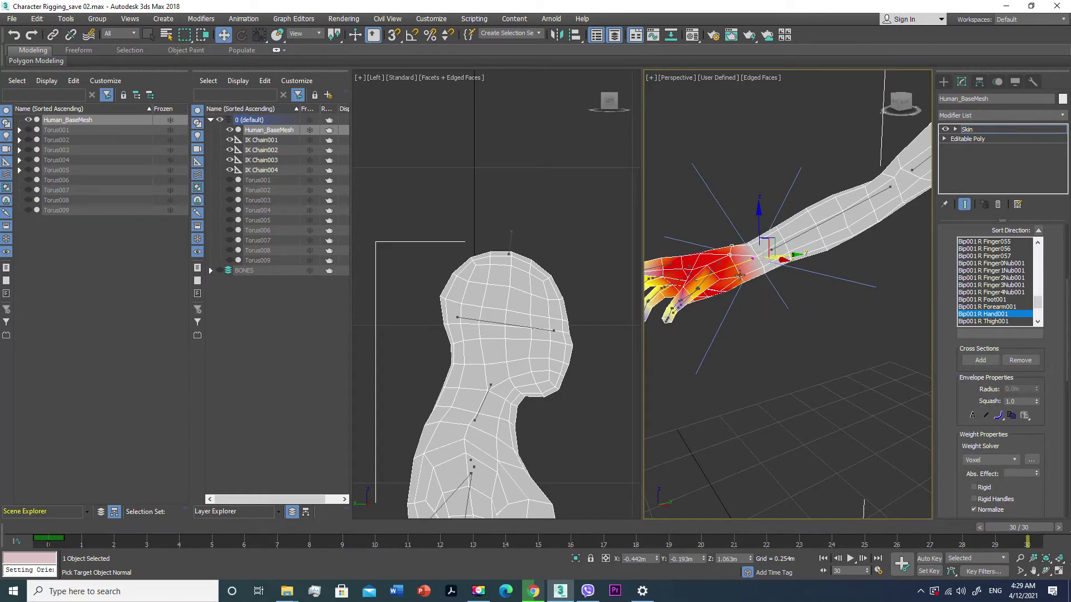
middle_click_drag(740, 281, 735, 261, "alt")
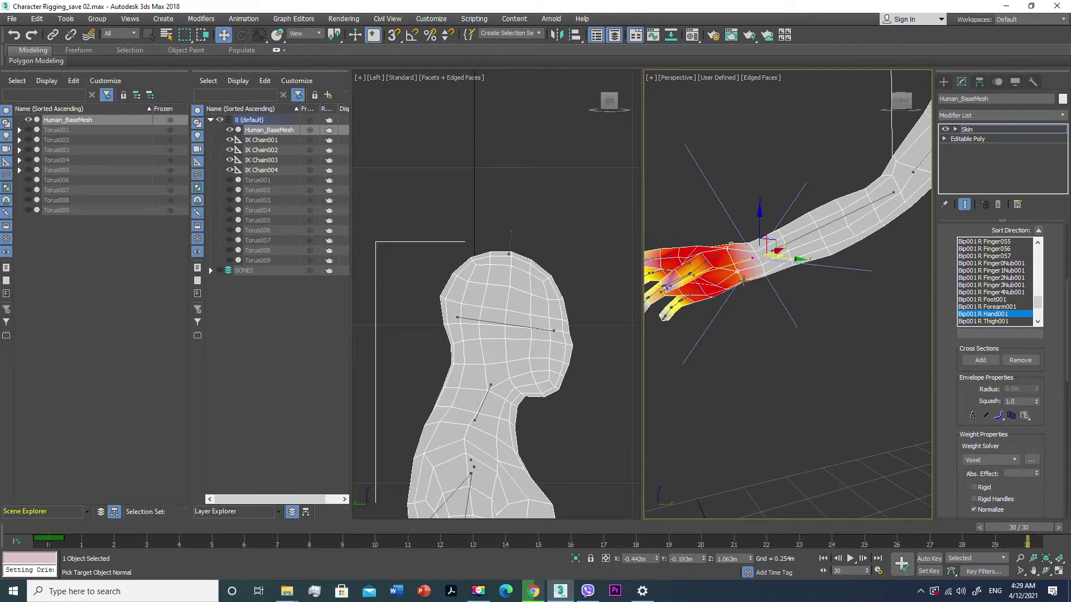
mouse_move(743, 280)
middle_mouse_down("alt")
mouse_move(737, 264)
mouse_move(832, 210)
mouse_move(915, 243)
mouse_move(917, 279)
mouse_move(946, 278)
mouse_move(921, 331)
mouse_move(909, 323)
mouse_move(897, 332)
mouse_move(952, 279)
middle_mouse_up("alt")
scroll(952, 280, "up", 2)
scroll(952, 280, "up", 2)
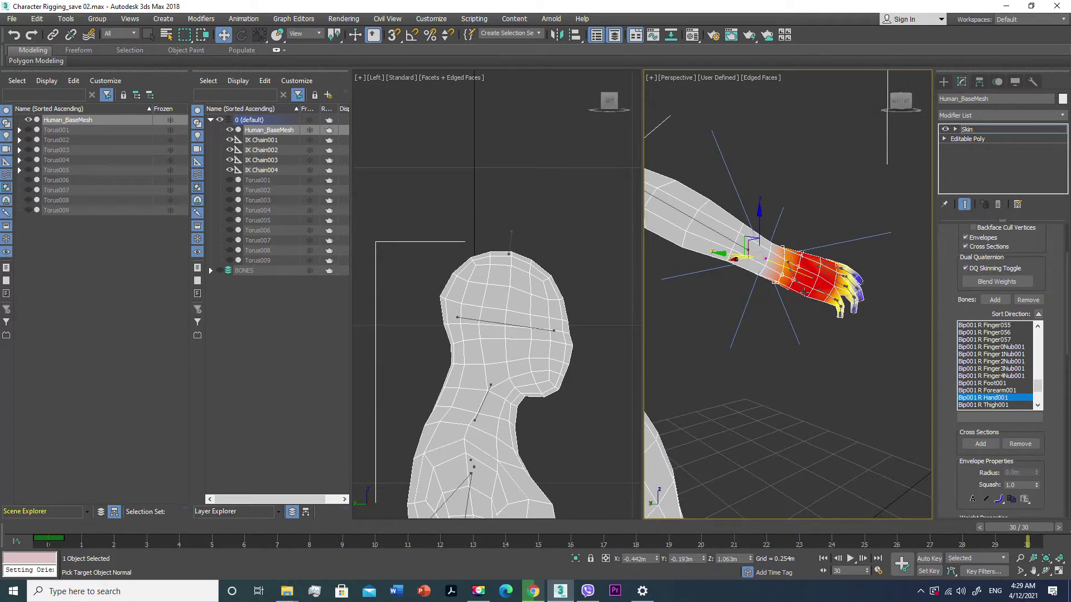
mouse_move(798, 266)
middle_mouse_down("alt")
mouse_move(752, 333)
mouse_move(757, 274)
middle_mouse_up("alt")
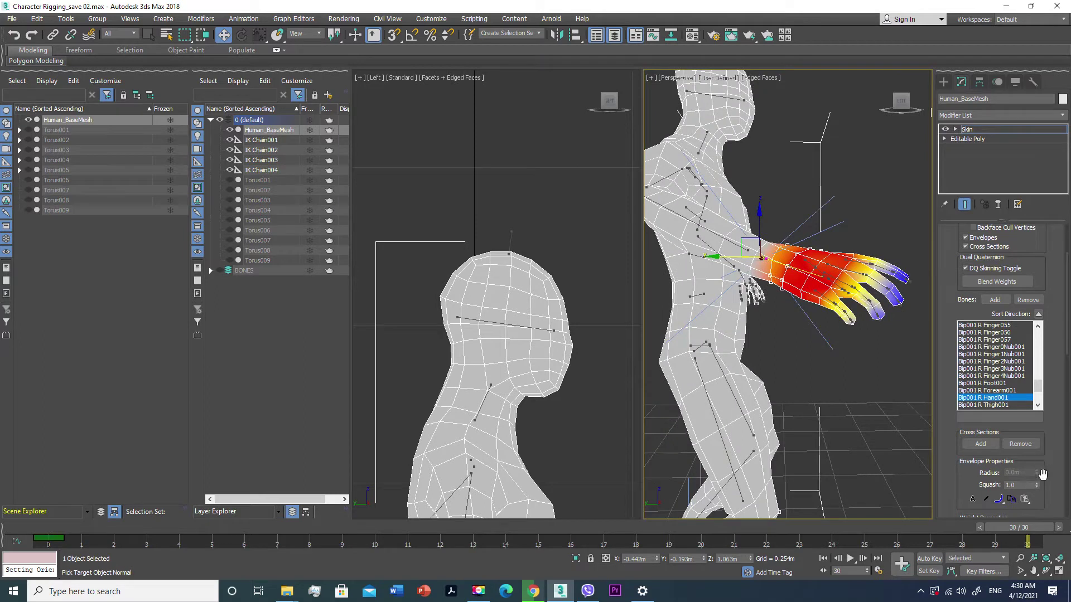
scroll(1045, 463, "down", 3)
scroll(1043, 460, "down", 3)
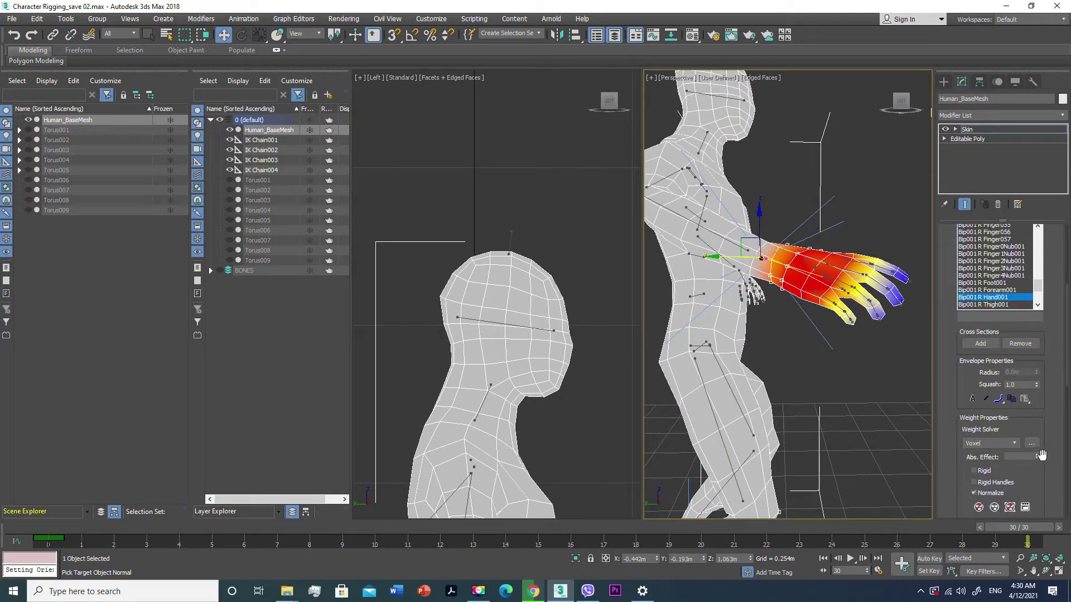
Set the selected hand vertices' Abs. Effect to 1.0, reset to 0.0, then back to 1.0
left_click_drag(1037, 458, 1036, 411)
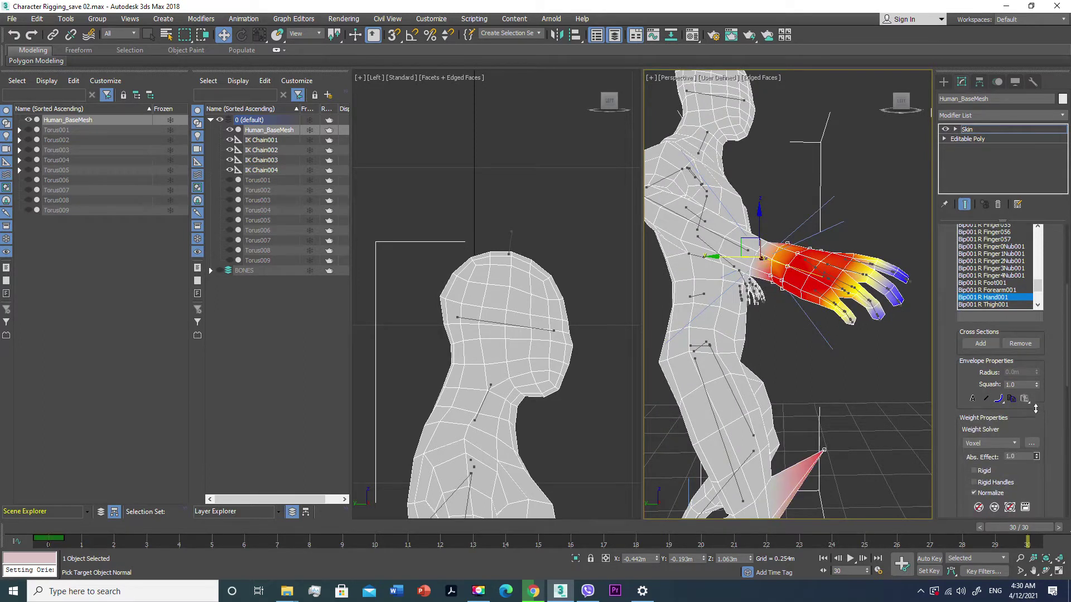
mouse_move(830, 301)
middle_mouse_down("alt")
mouse_move(835, 361)
mouse_move(768, 230)
middle_mouse_up("alt")
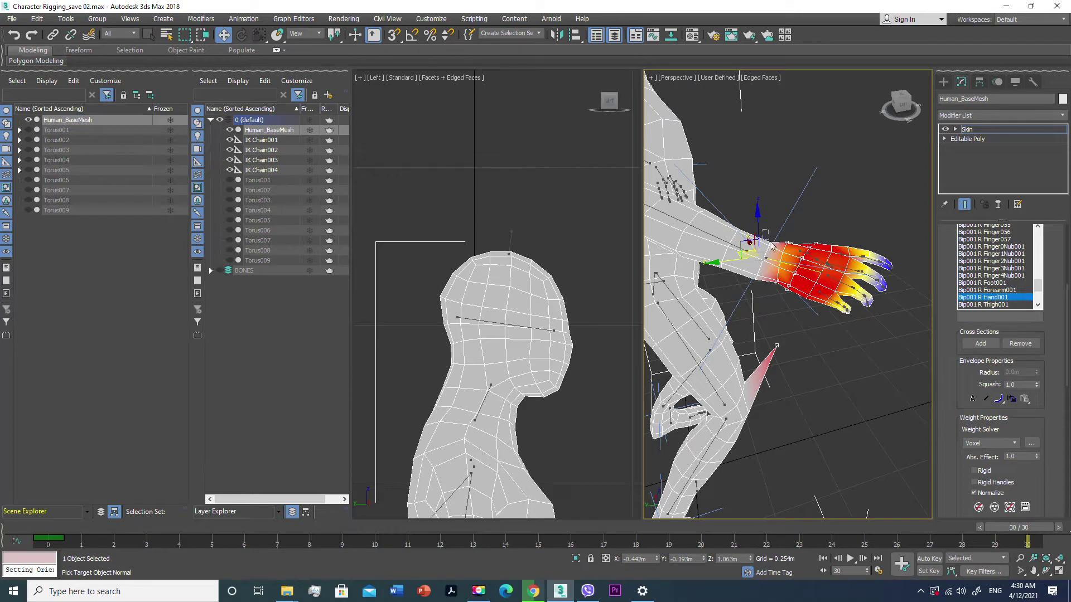
right_click(1037, 458)
left_click_drag(1036, 453, 1033, 398)
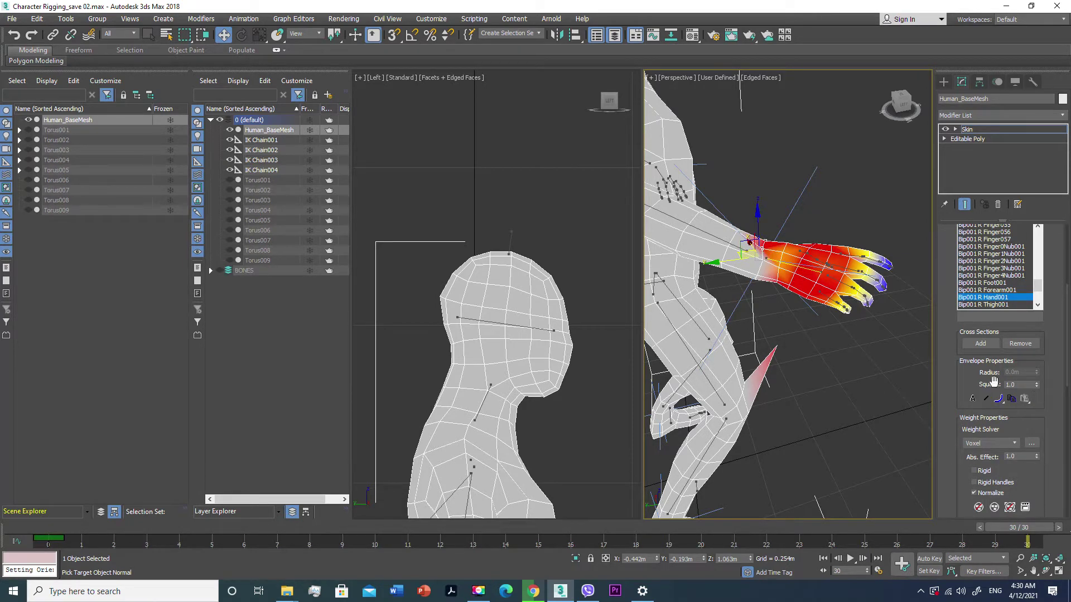
mouse_move(732, 289)
middle_mouse_down()
mouse_move(607, 289)
mouse_move(581, 320)
mouse_move(746, 309)
mouse_move(748, 285)
middle_mouse_up()
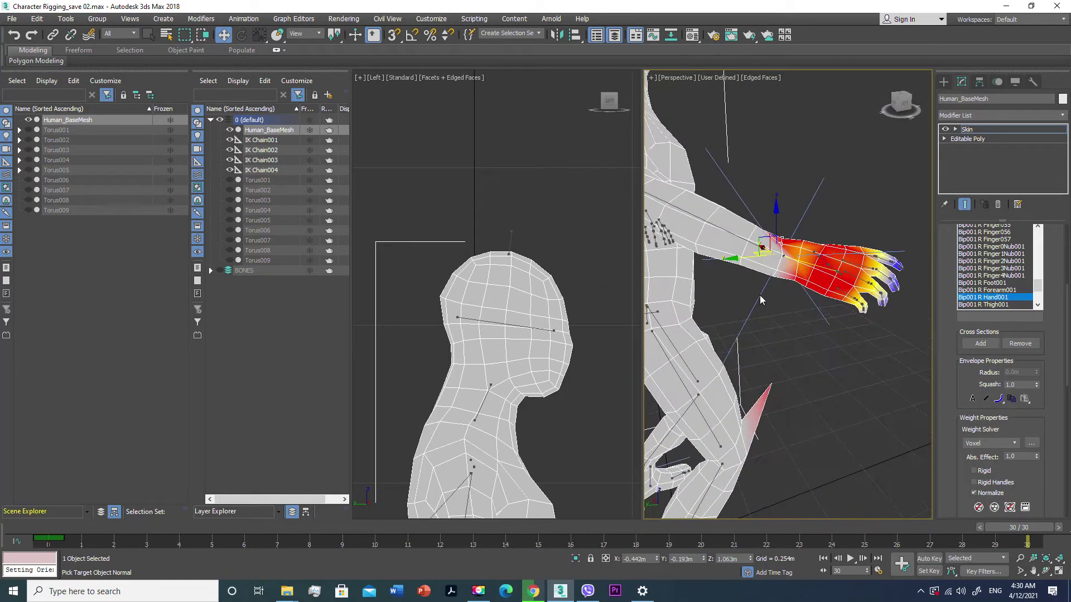
Set a wrist vertex to 0.0 and reduce the hand weight to about 0.86
left_click(790, 251)
mouse_move(1036, 455)
left_mouse_down()
mouse_move(1025, 490)
mouse_move(1023, 434)
left_mouse_up()
mouse_move(768, 283)
middle_mouse_down("alt")
mouse_move(652, 310)
mouse_move(774, 271)
middle_mouse_up("alt")
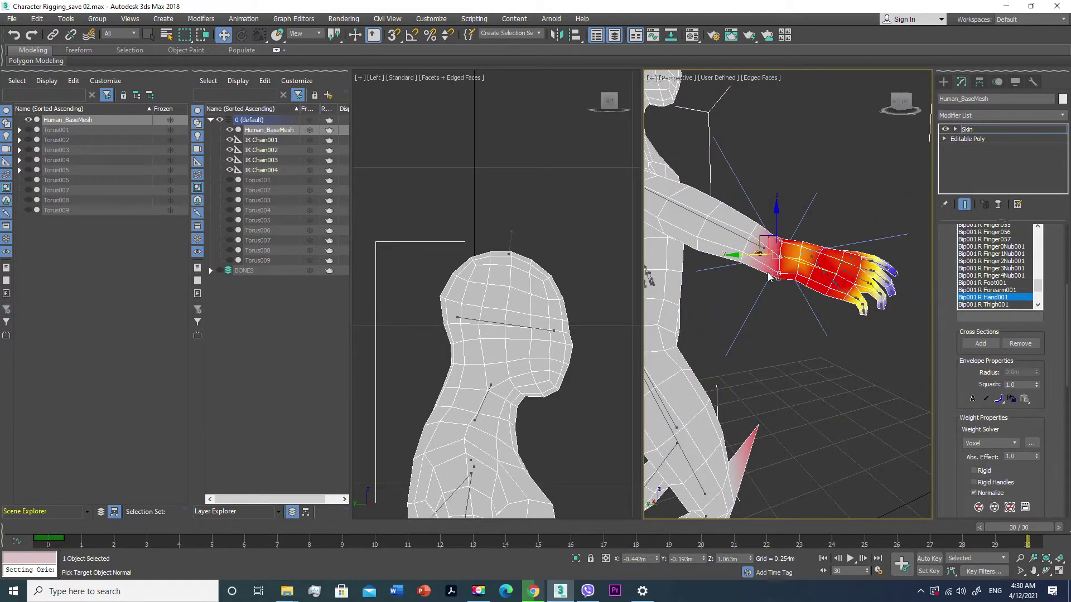
mouse_move(756, 275)
middle_mouse_down("alt")
mouse_move(747, 308)
mouse_move(695, 251)
mouse_move(631, 259)
mouse_move(587, 240)
mouse_move(573, 218)
mouse_move(593, 230)
mouse_move(568, 255)
mouse_move(676, 249)
mouse_move(853, 307)
middle_mouse_up("alt")
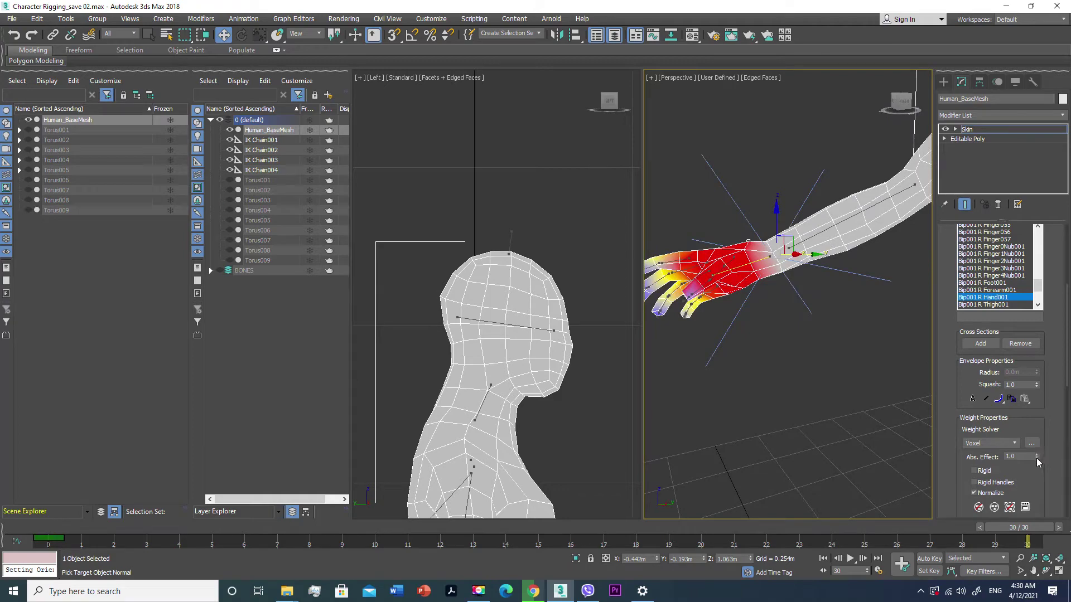
left_click_drag(1037, 459, 1037, 463)
Orbit to a front view and bring up Bip001 Neck001's weights on the head
mouse_move(705, 266)
middle_mouse_down("alt")
mouse_move(817, 285)
mouse_move(826, 273)
mouse_move(860, 302)
mouse_move(880, 296)
mouse_move(797, 308)
mouse_move(756, 289)
middle_mouse_up("alt")
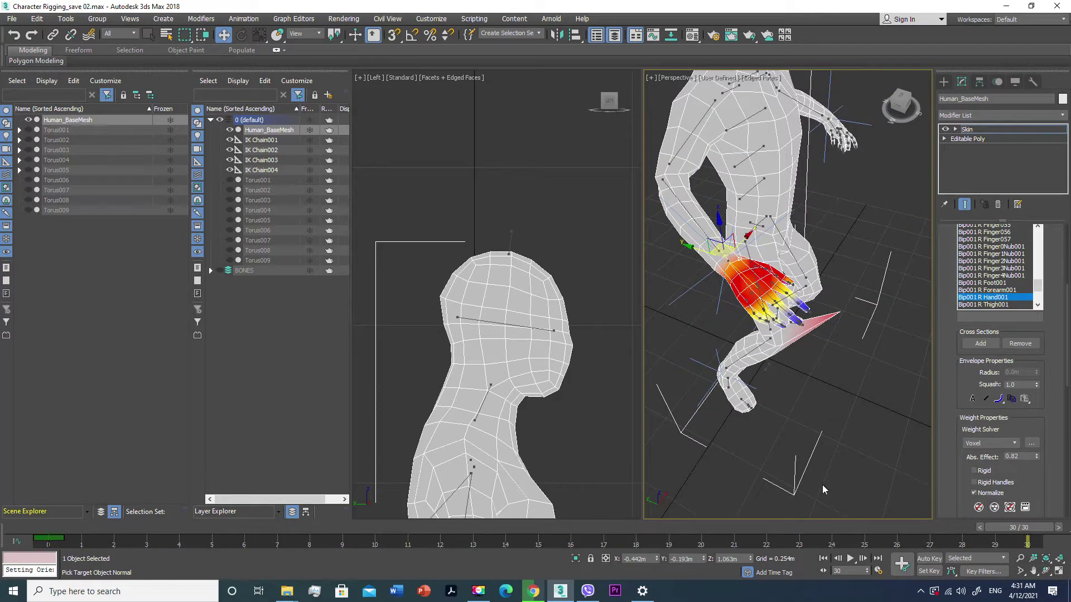
mouse_move(778, 156)
middle_mouse_down("alt")
mouse_move(735, 224)
mouse_move(840, 233)
mouse_move(828, 287)
mouse_move(802, 278)
mouse_move(866, 266)
mouse_move(894, 276)
mouse_move(845, 277)
mouse_move(803, 323)
mouse_move(787, 292)
mouse_move(816, 286)
mouse_move(883, 303)
middle_mouse_up("alt")
left_click(849, 249)
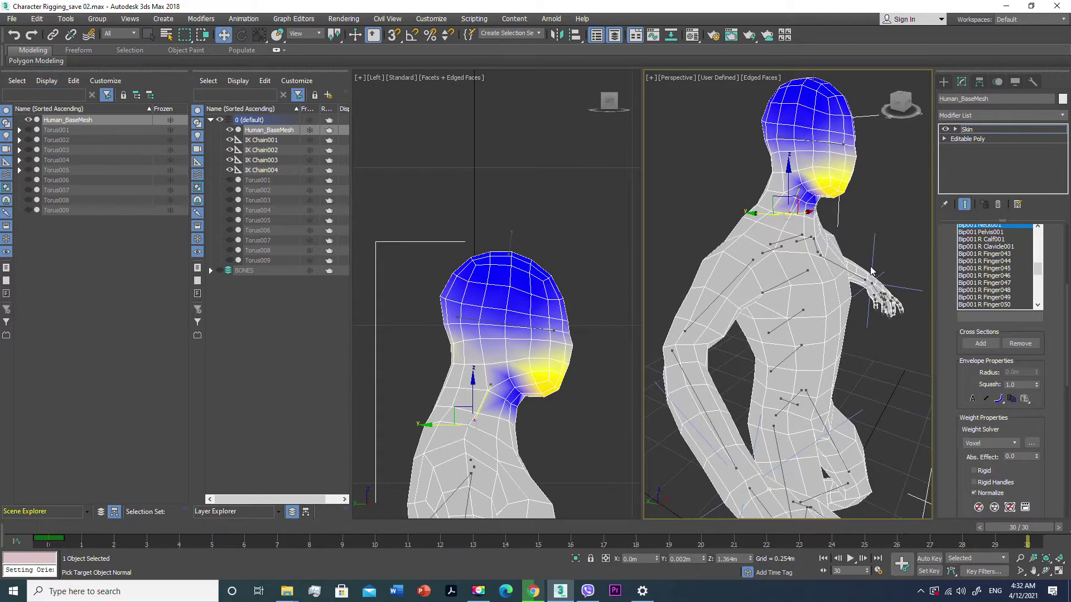
Compare head and neck bone weights, returning to Bip001 Neck001's upper envelope end
mouse_move(821, 142)
middle_mouse_down("alt")
mouse_move(824, 179)
mouse_move(813, 179)
middle_mouse_up("alt")
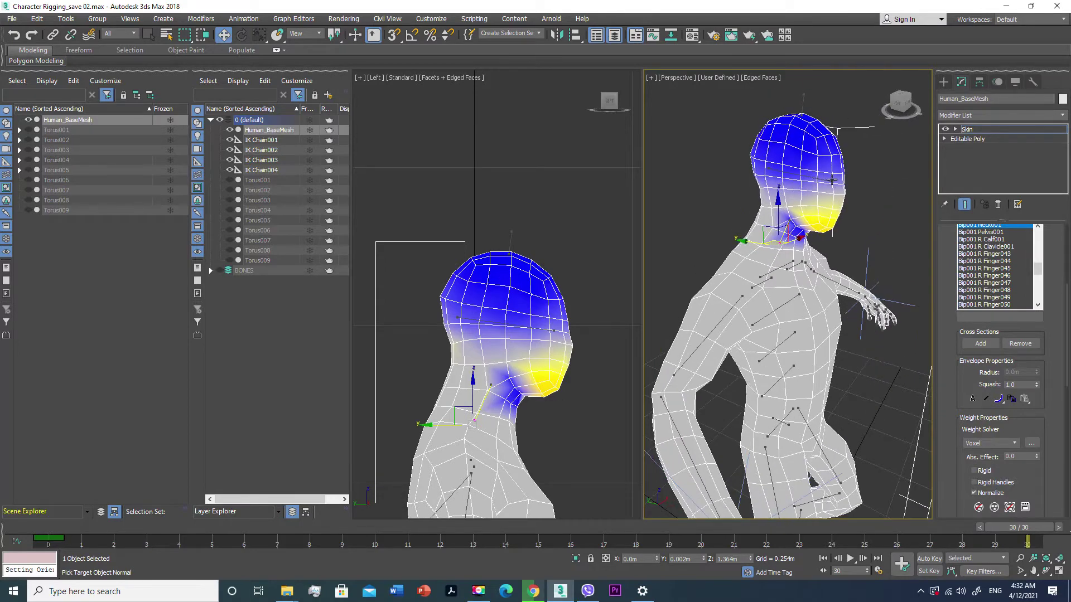
left_click(831, 180)
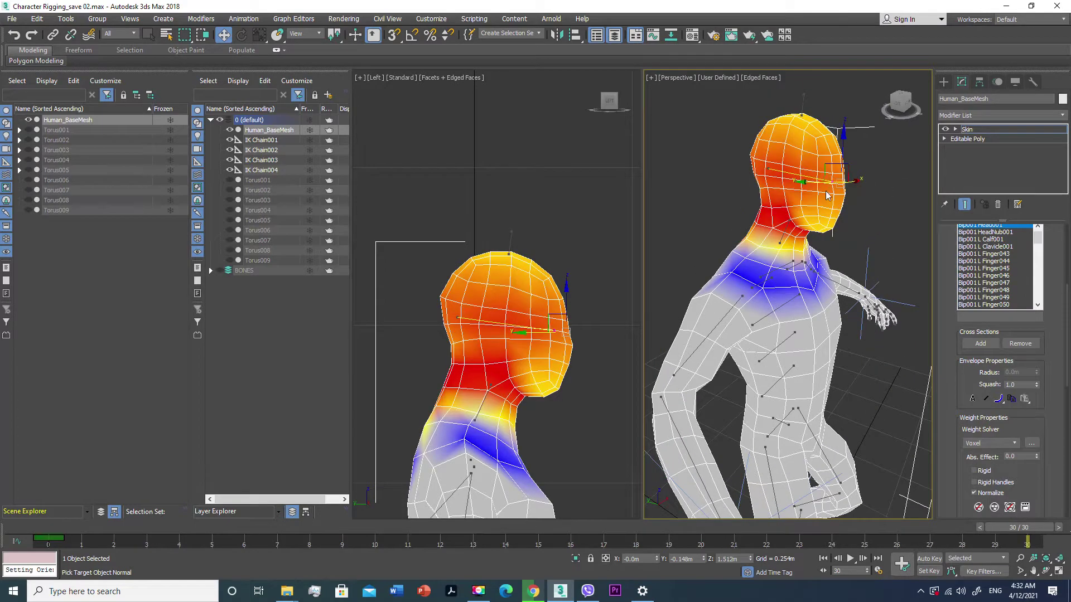
left_click(782, 244)
middle_click_drag(782, 243, 787, 242, "alt")
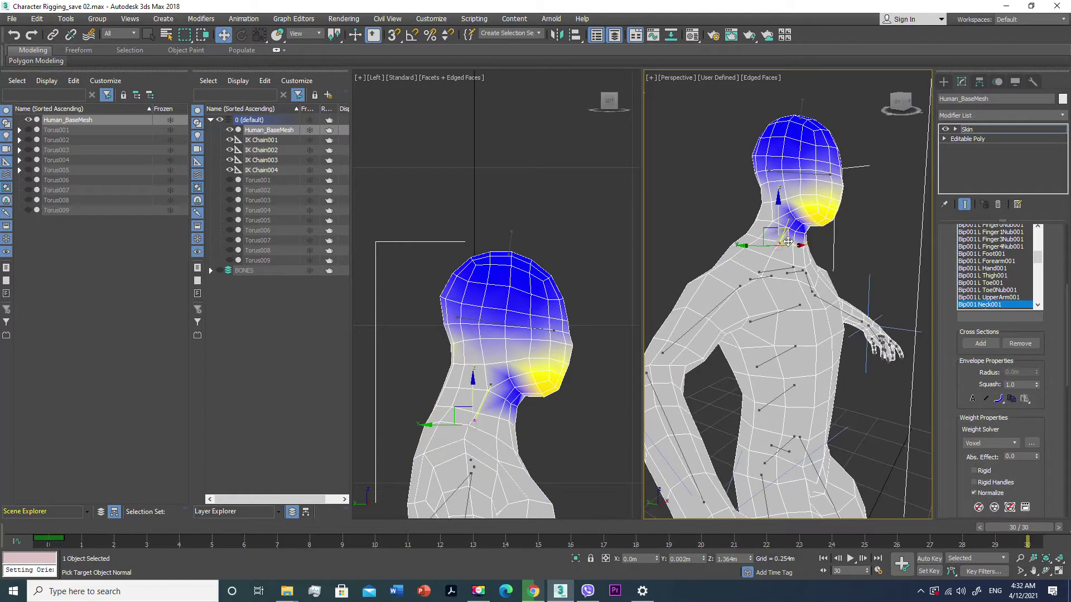
left_click(790, 218)
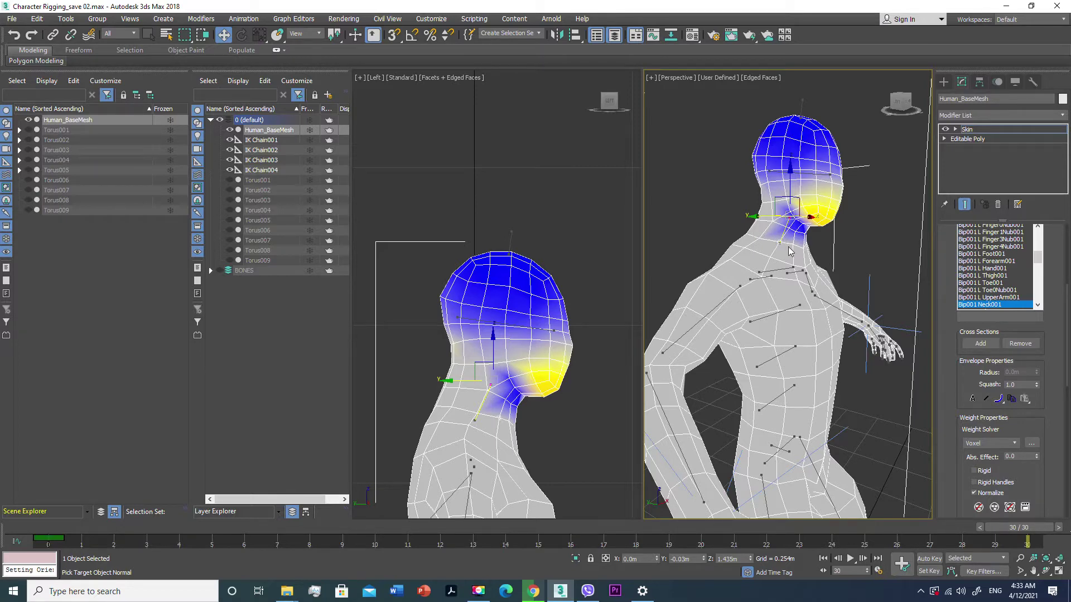
Pick the neck envelope endpoints and give the lower neck vertices 1.0 weight
middle_click_drag(789, 251, 773, 245, "alt")
left_click(782, 250)
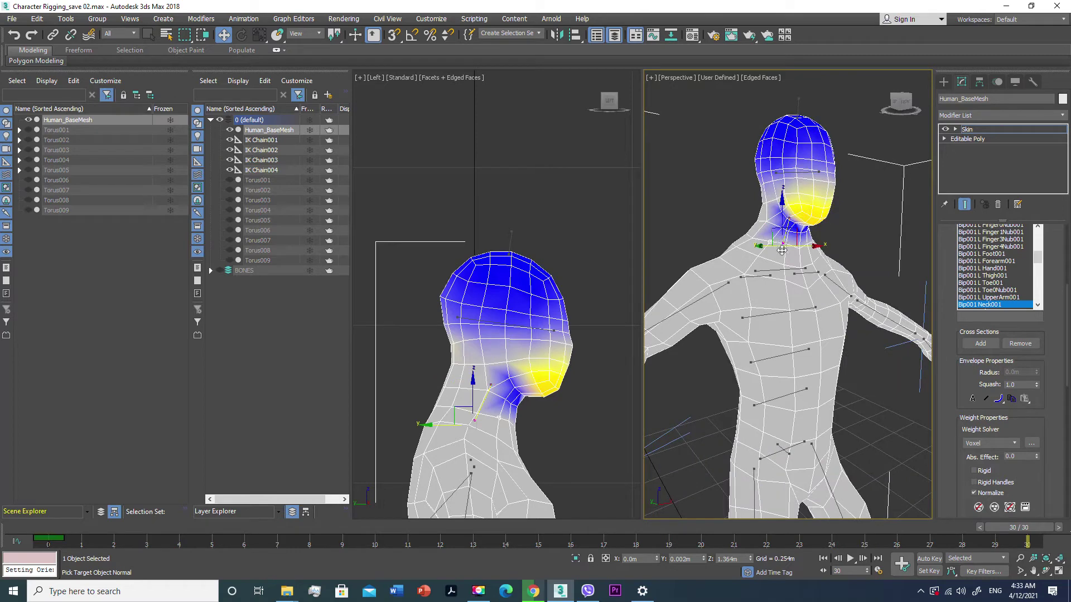
scroll(782, 250, "up", 4)
left_click(794, 193)
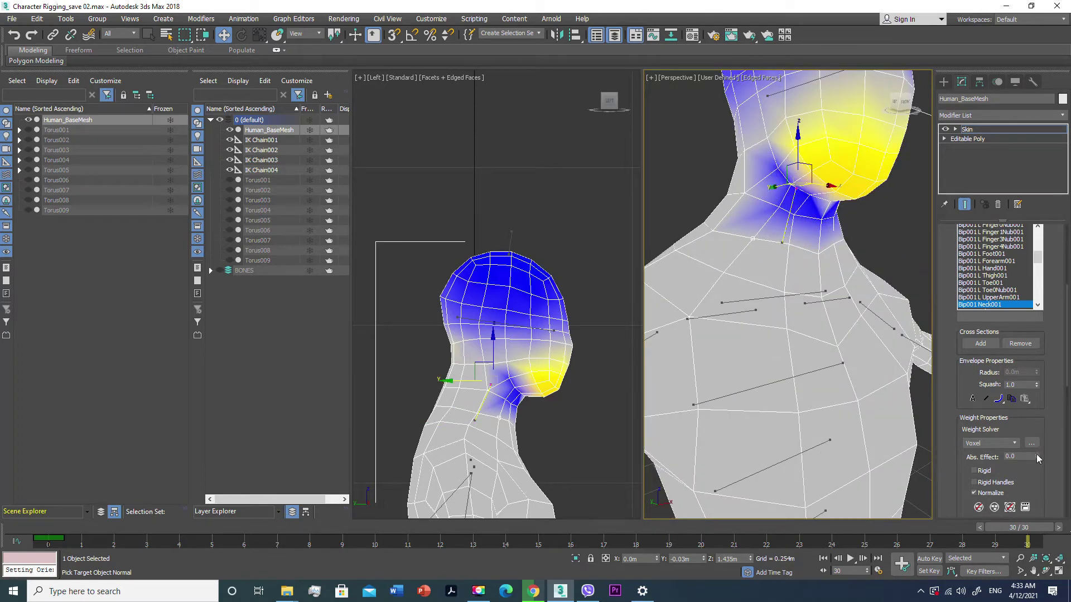
left_click_drag(1036, 455, 1036, 435)
Activate Bip001 Head001 and view its weights from the side profile
scroll(891, 360, "down", 4)
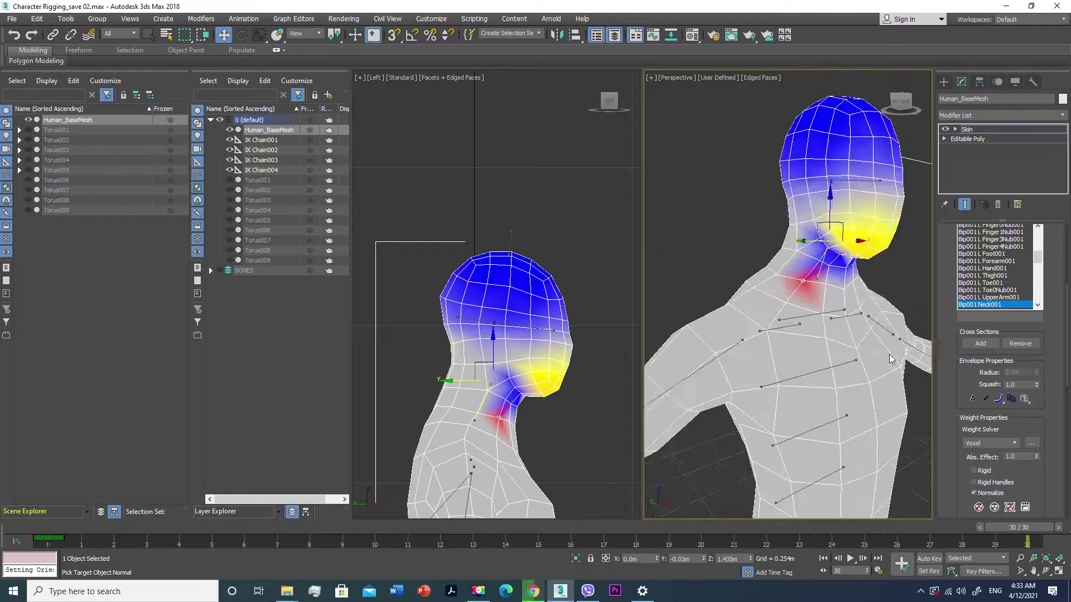
scroll(891, 360, "down", 3)
middle_click_drag(890, 359, 830, 370, "alt")
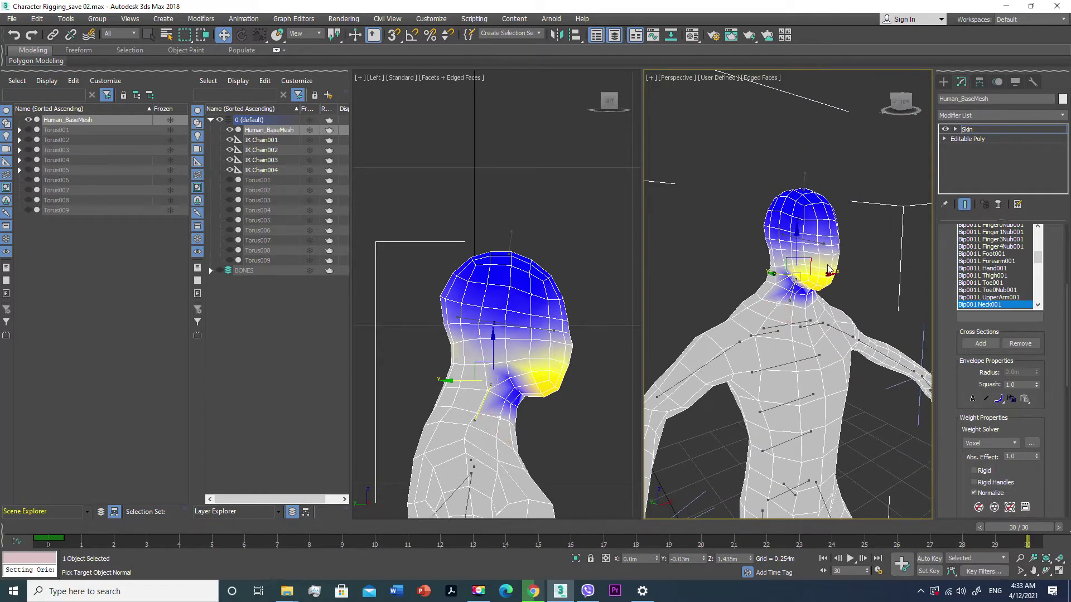
left_click(825, 243)
middle_click_drag(819, 259, 875, 255, "alt")
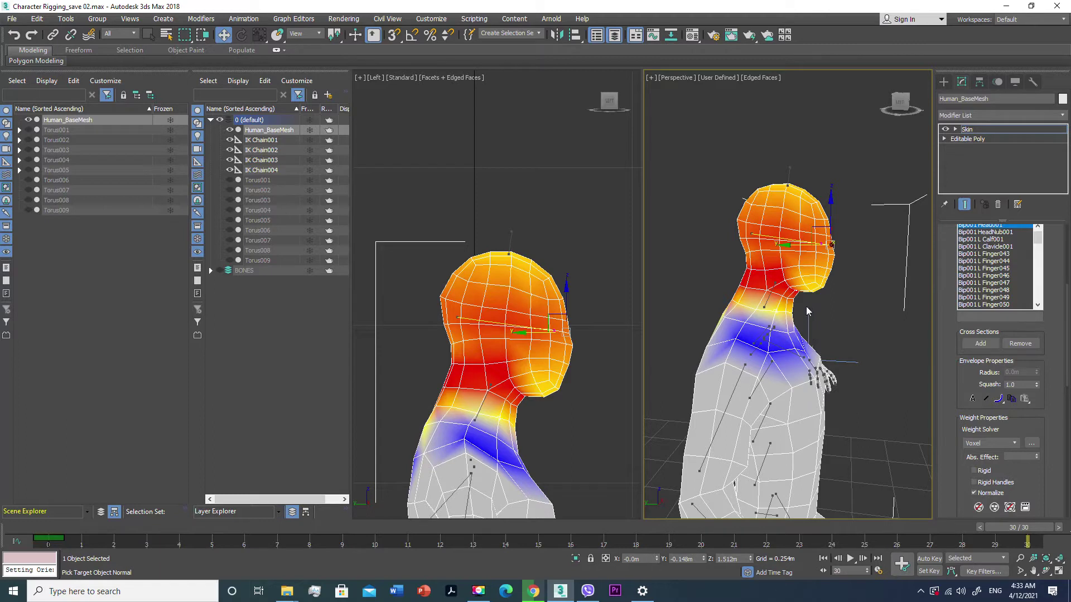
Select the head vertices and set their Abs. Effect weight to 1.0
left_click_drag(724, 157, 848, 224)
left_click_drag(757, 244, 721, 246)
scroll(796, 275, "up", 2)
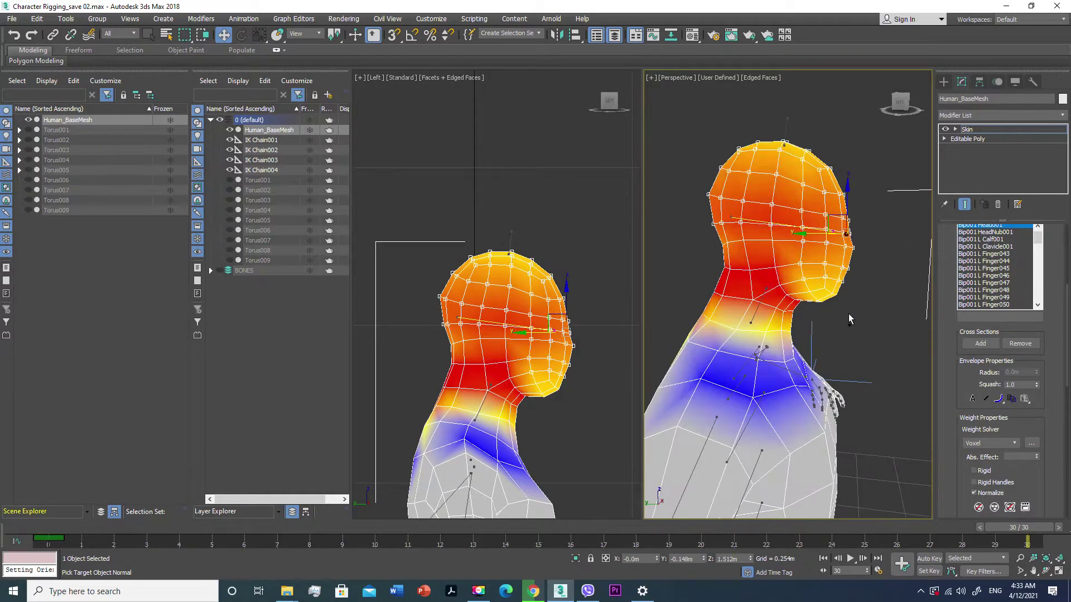
mouse_move(810, 287)
middle_mouse_down("alt")
mouse_move(669, 260)
mouse_move(577, 264)
mouse_move(597, 279)
mouse_move(799, 291)
middle_mouse_up("alt")
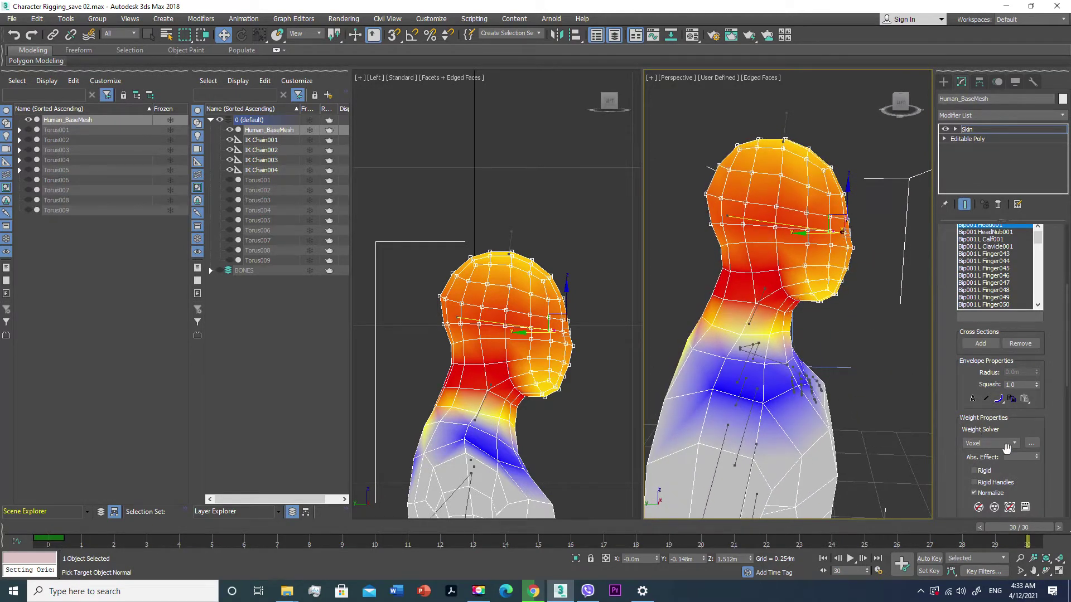
left_click(1036, 454)
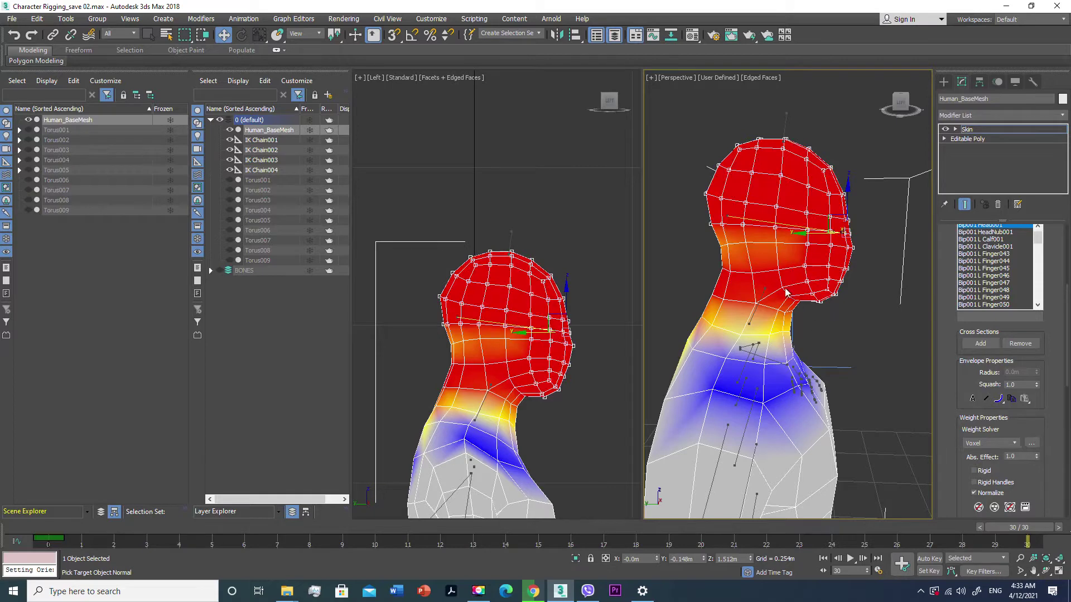
Give the neck vertex ring full 1.0 weight to the head bone too
scroll(778, 289, "down", 2)
scroll(778, 289, "up", 1)
scroll(781, 277, "up", 1)
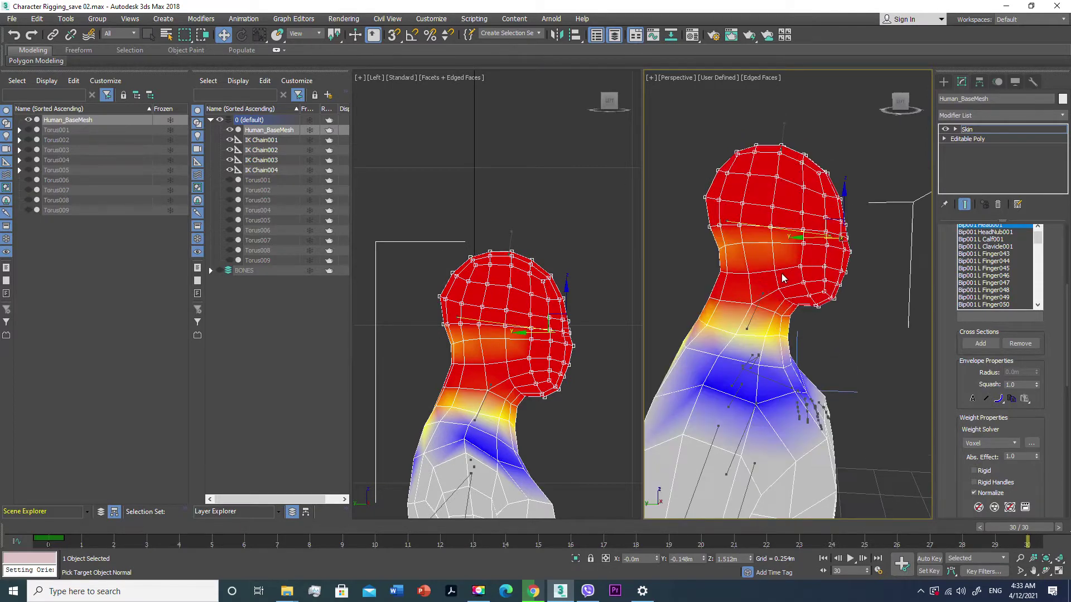
left_click_drag(798, 257, 798, 258)
left_click(1035, 455)
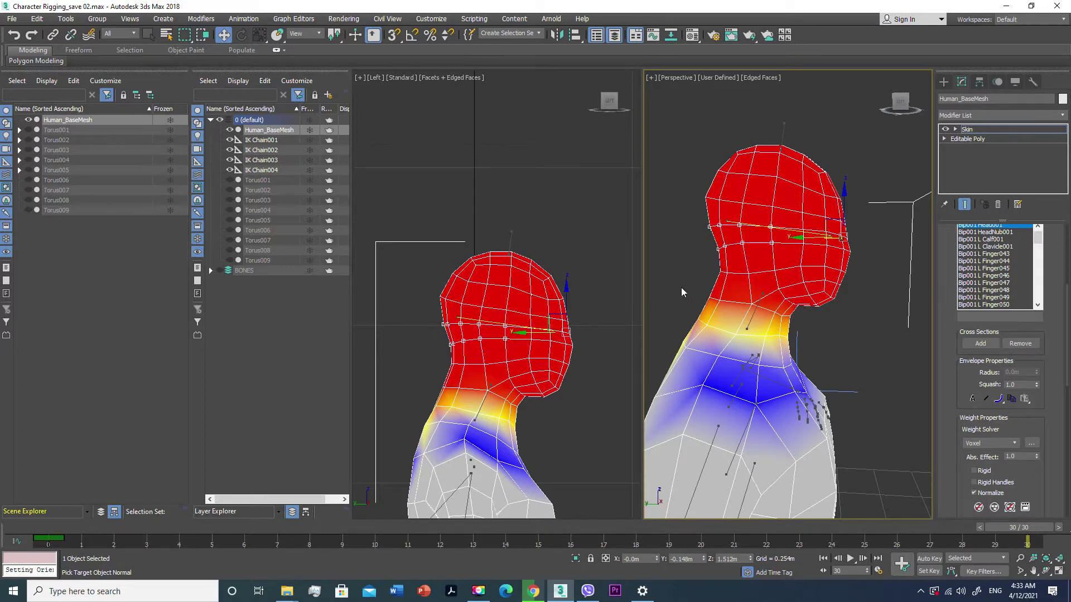
Check that the head is solid red, then exit Edit Envelopes and frame the whole character
scroll(691, 329, "down", 2)
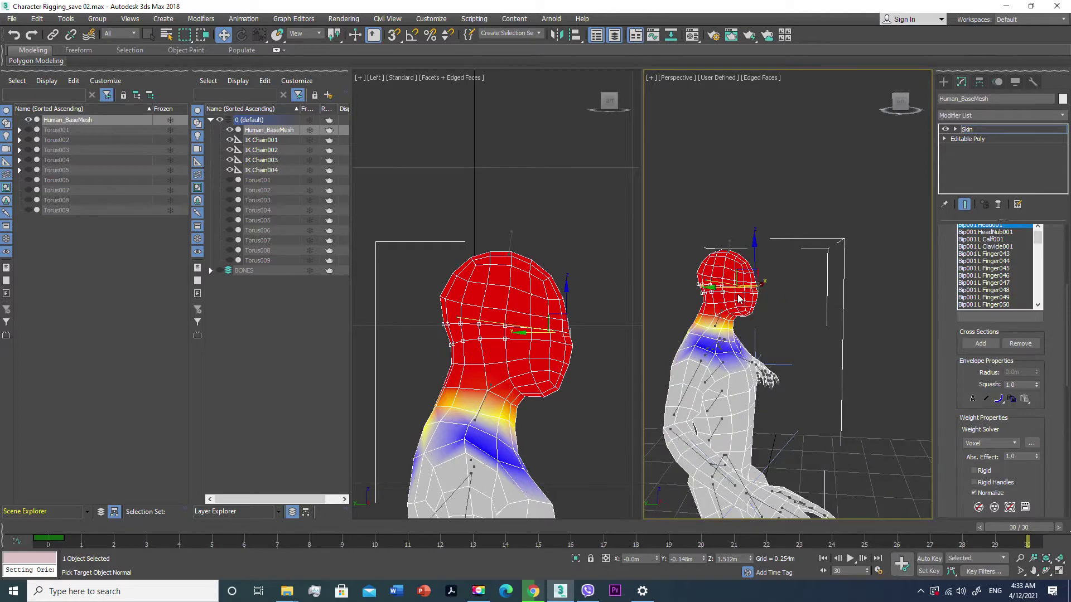
scroll(703, 312, "down", 2)
scroll(713, 296, "down", 1)
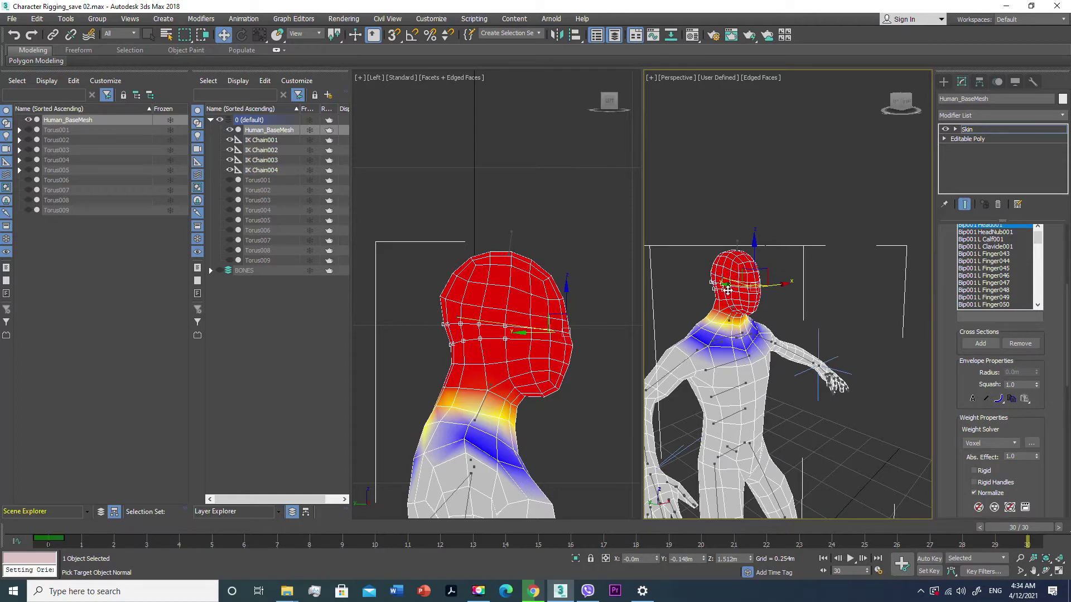
middle_click_drag(728, 291, 750, 258, "alt")
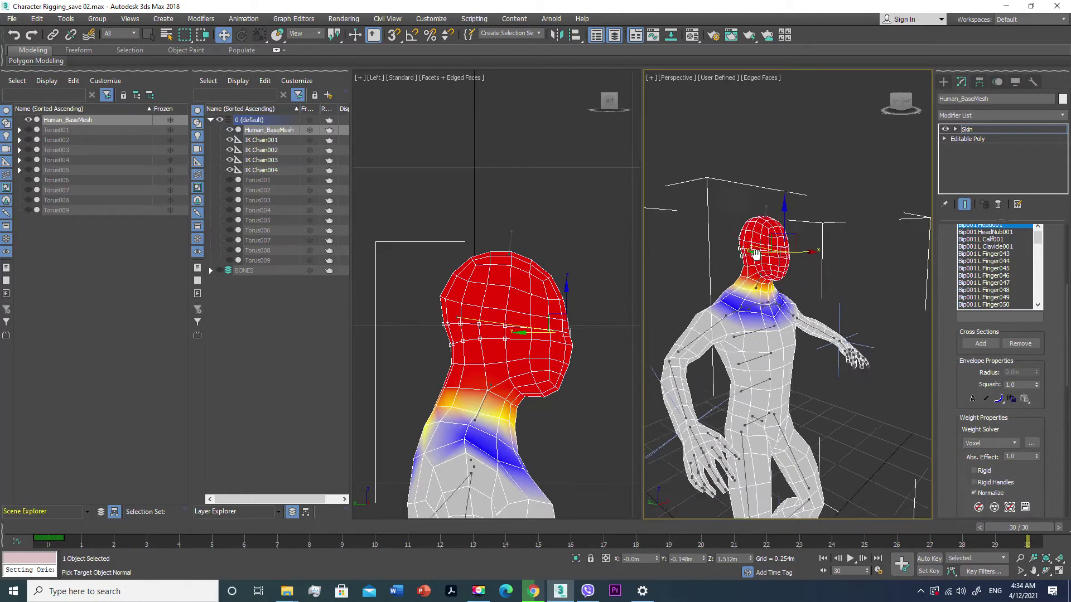
scroll(750, 257, "up", 5)
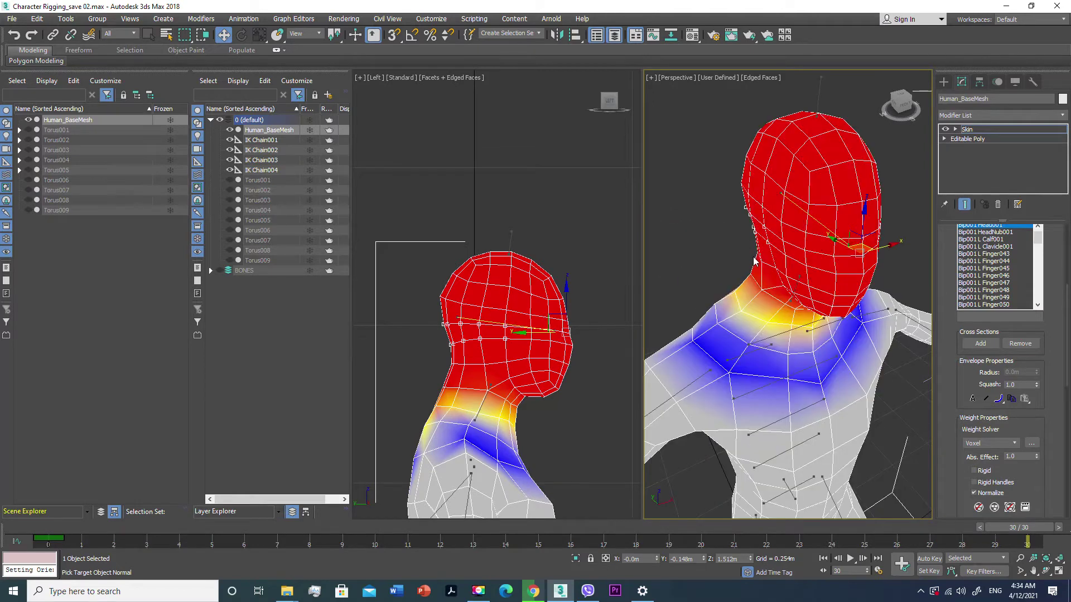
scroll(759, 264, "down", 3)
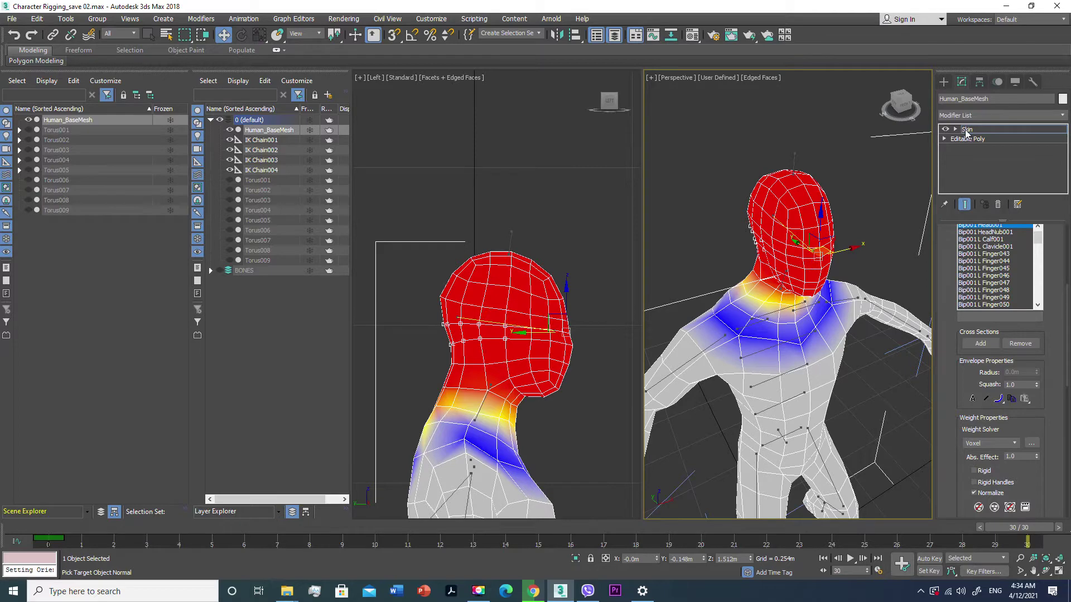
left_click(966, 130)
scroll(789, 310, "down", 3)
scroll(789, 310, "down", 2)
middle_click_drag(778, 304, 782, 307)
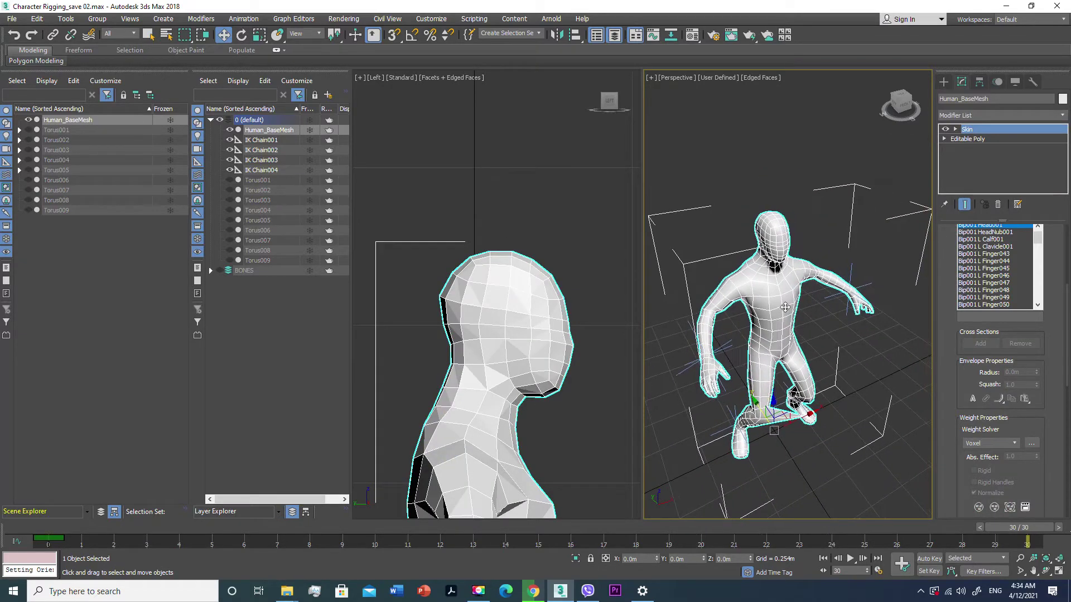
Select the BONES layer, reselect Human_BaseMesh, and make the BONES layer visible
right_click(818, 209)
left_click(837, 127)
double_click(242, 272)
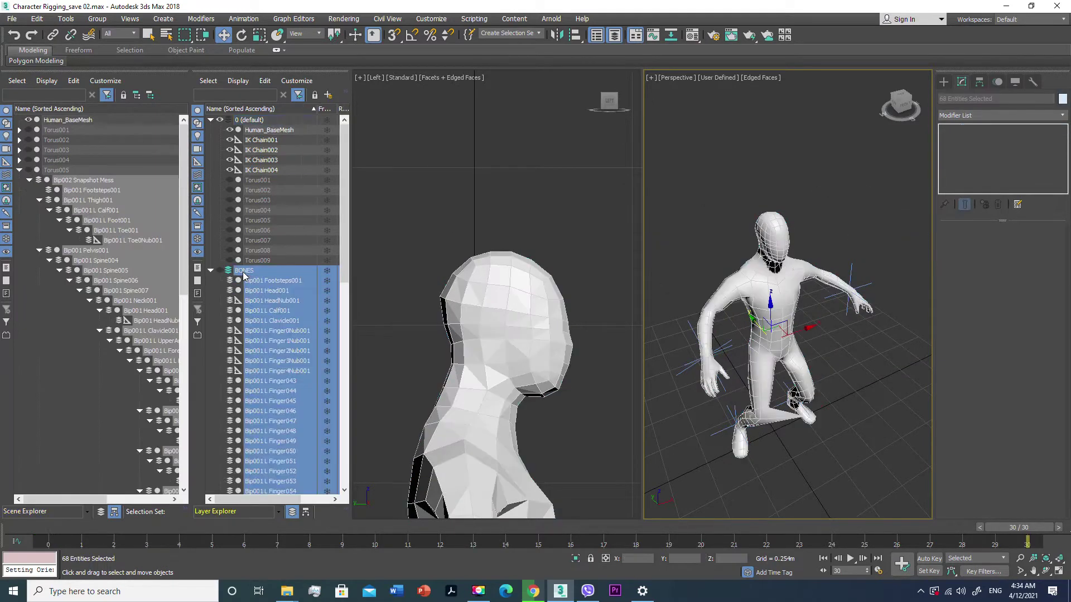
left_click(795, 282)
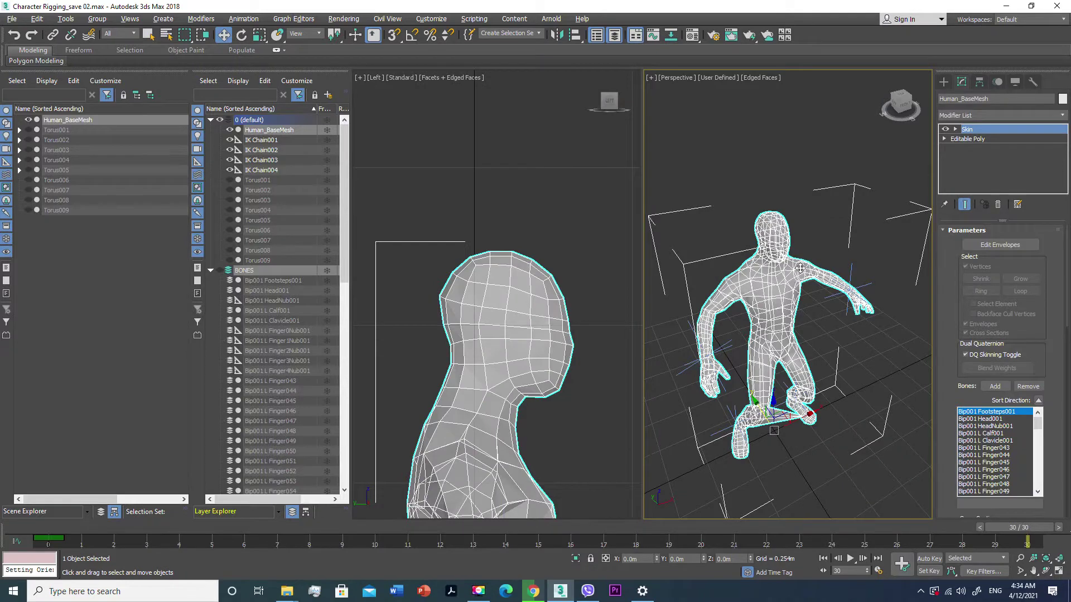
scroll(778, 280, "up", 2)
scroll(778, 279, "up", 1)
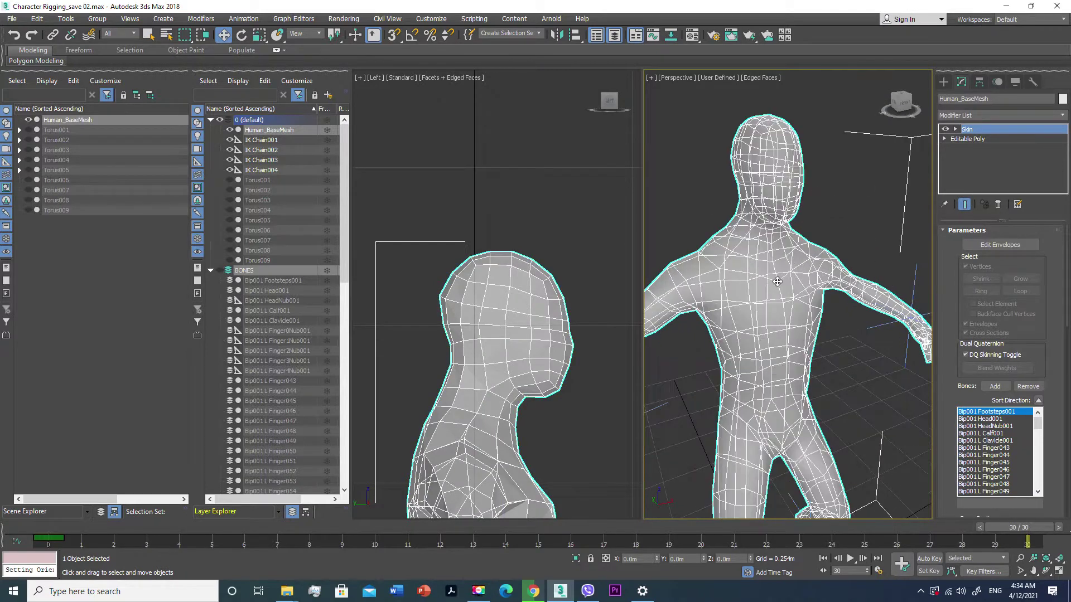
middle_click_drag(778, 268, 783, 269, "alt")
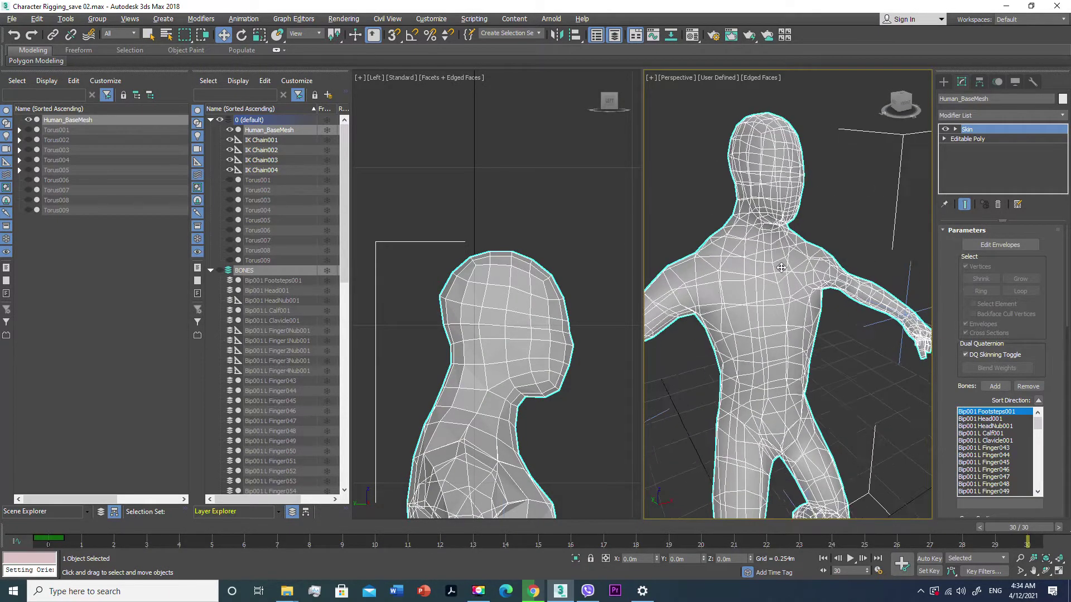
left_click(220, 272)
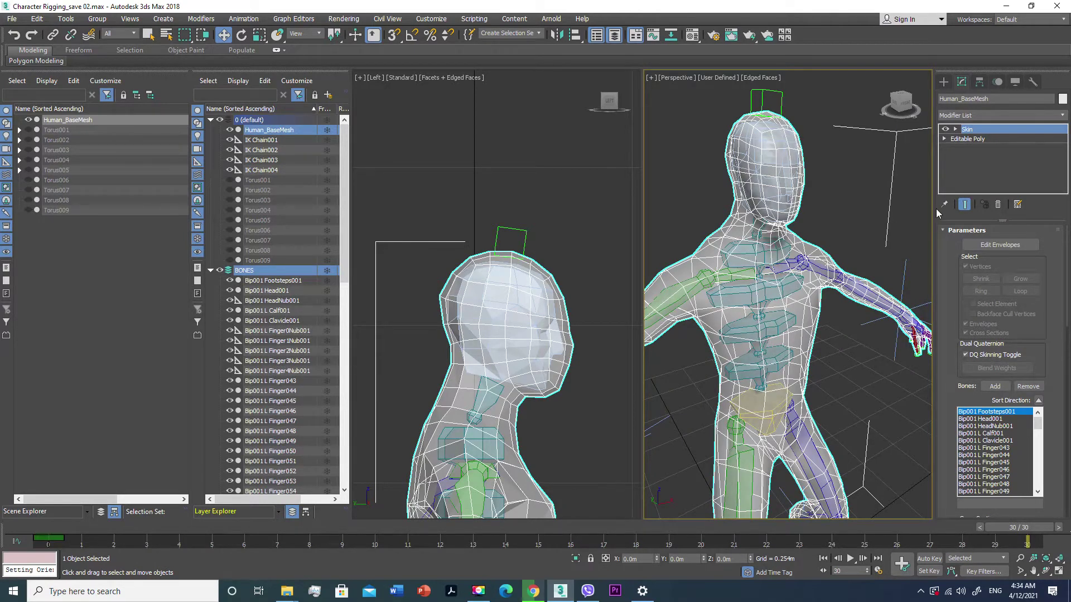
Choose the Torus tool under Standard Primitives
left_click(944, 84)
left_click(973, 186)
scroll(806, 478, "down", 5)
Draw a new torus, Torus010, at the character's feet
left_click_drag(823, 477, 826, 485)
left_click(823, 485)
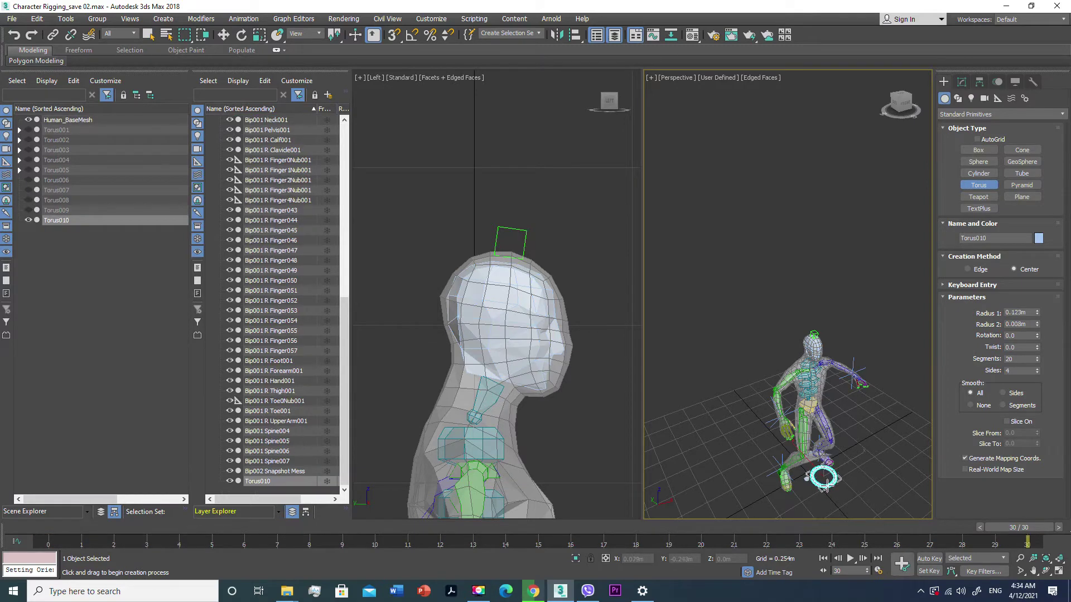
scroll(826, 484, "up", 5)
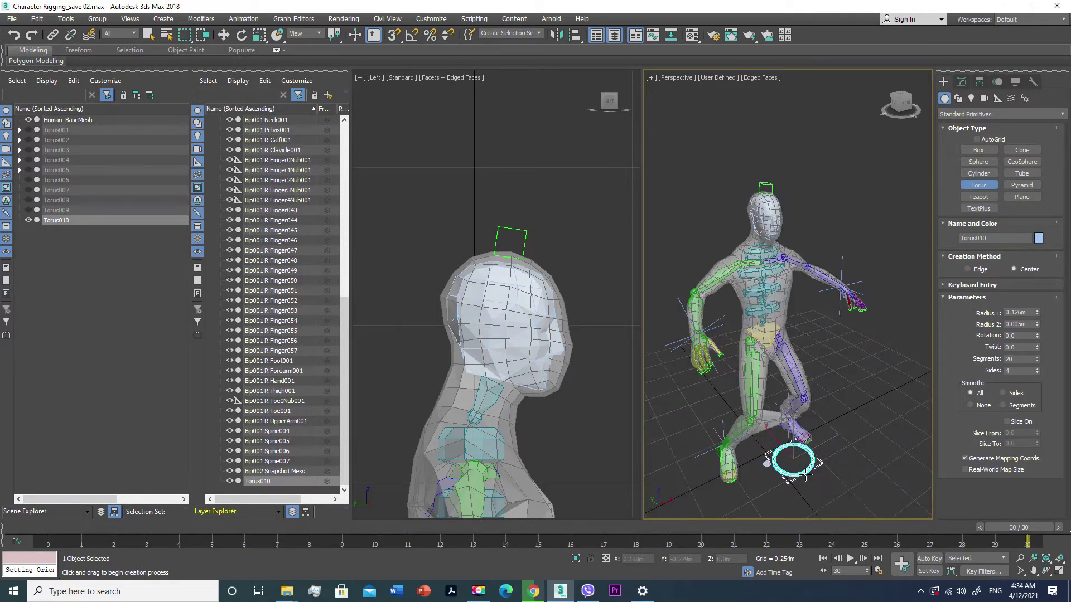
Move Torus010 up above the character's head
key("w")
left_click_drag(793, 434, 789, 184)
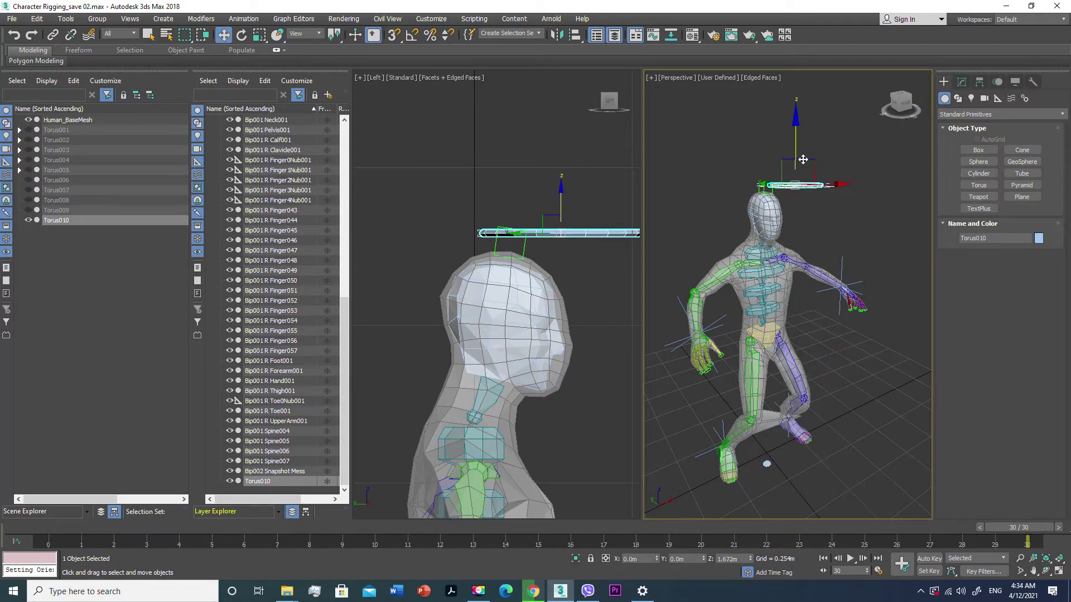
mouse_move(782, 191)
middle_mouse_down("alt")
mouse_move(802, 221)
mouse_move(772, 184)
middle_mouse_up("alt")
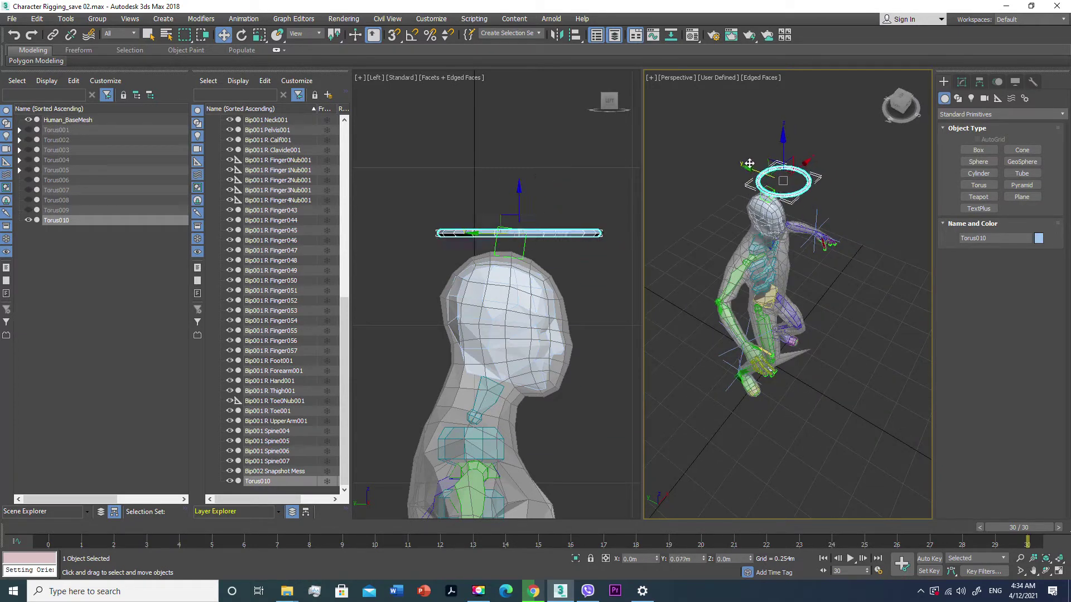
left_click_drag(772, 184, 732, 174)
mouse_move(732, 174)
middle_mouse_down("alt")
mouse_move(776, 185)
mouse_move(780, 172)
middle_mouse_up("alt")
mouse_move(799, 165)
left_mouse_down()
mouse_move(766, 165)
mouse_move(728, 130)
left_mouse_up()
mouse_move(728, 129)
middle_mouse_down("alt")
mouse_move(732, 165)
mouse_move(796, 141)
middle_mouse_up("alt")
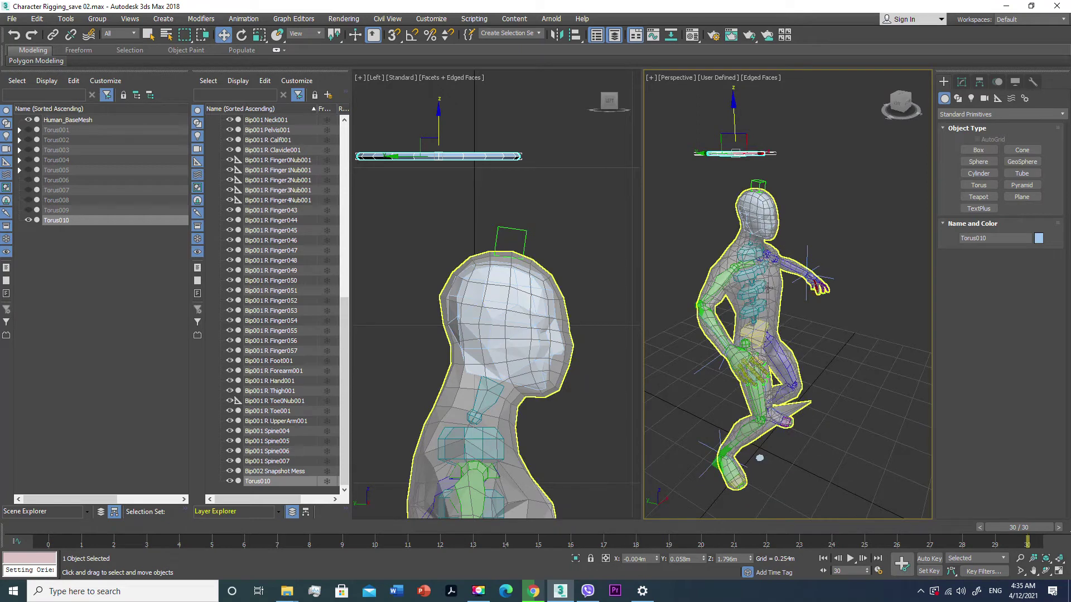
middle_click_drag(770, 288, 770, 279)
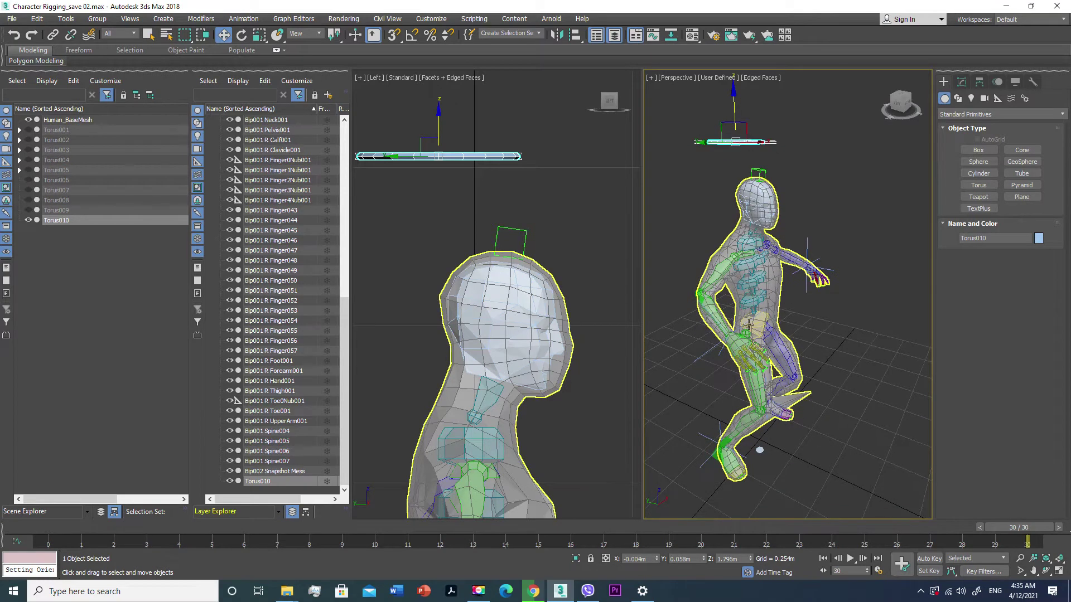
Zero Torus010's X and Y positions so it centres over the head at Z 1.796m
right_click(704, 559)
right_click(657, 560)
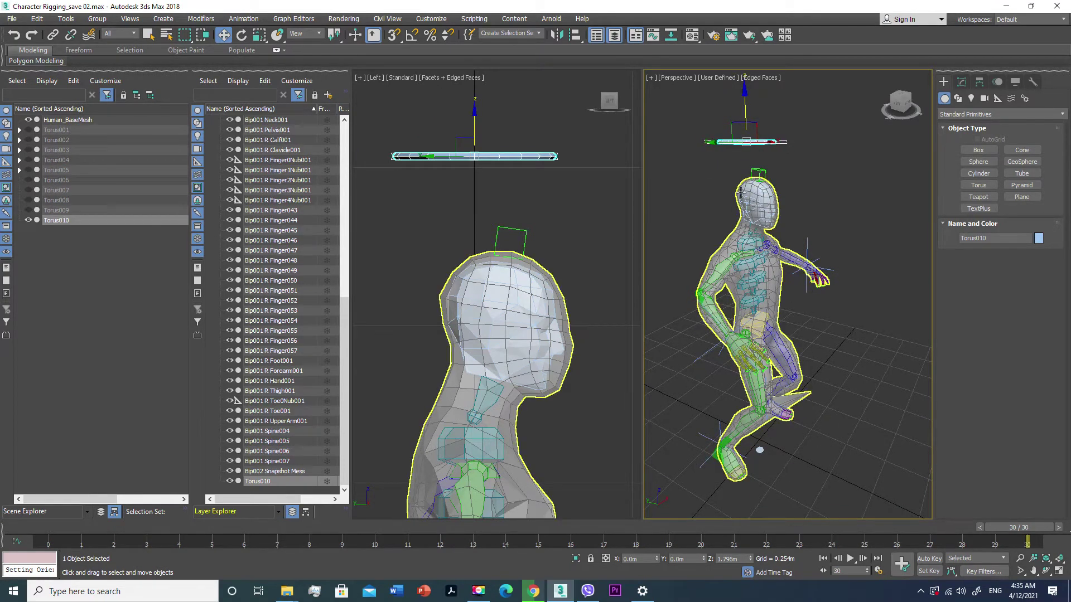
middle_click_drag(741, 193, 719, 183, "alt")
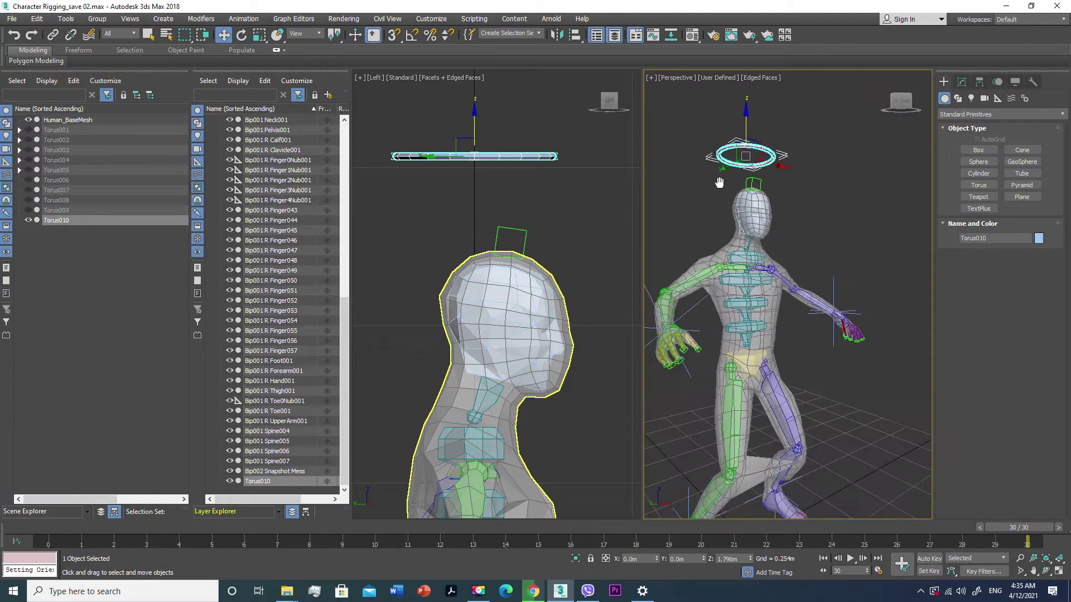
middle_click_drag(719, 183, 753, 209, "alt")
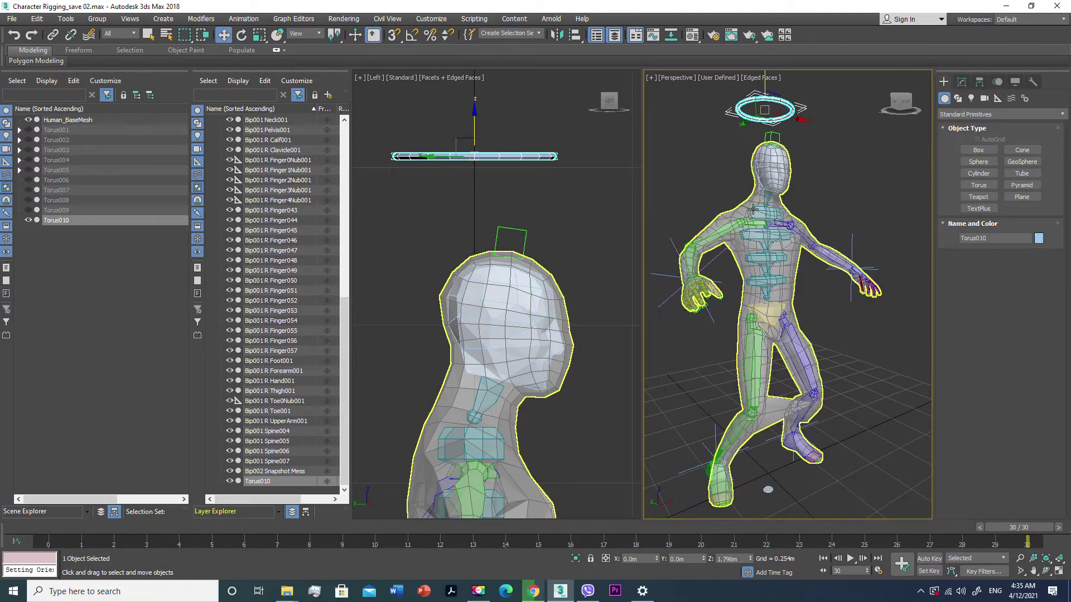
middle_click_drag(761, 191, 759, 198, "alt")
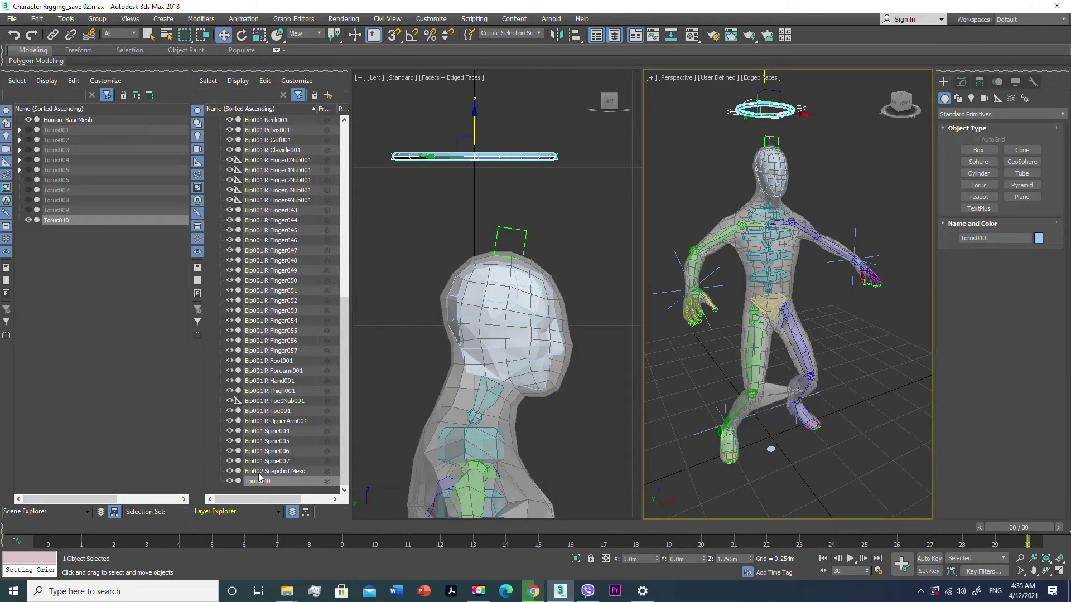
Hide the Bip002 Snapshot object and Human_BaseMesh, leaving only the skeleton visible
left_click(232, 471)
left_click_drag(343, 395, 342, 175)
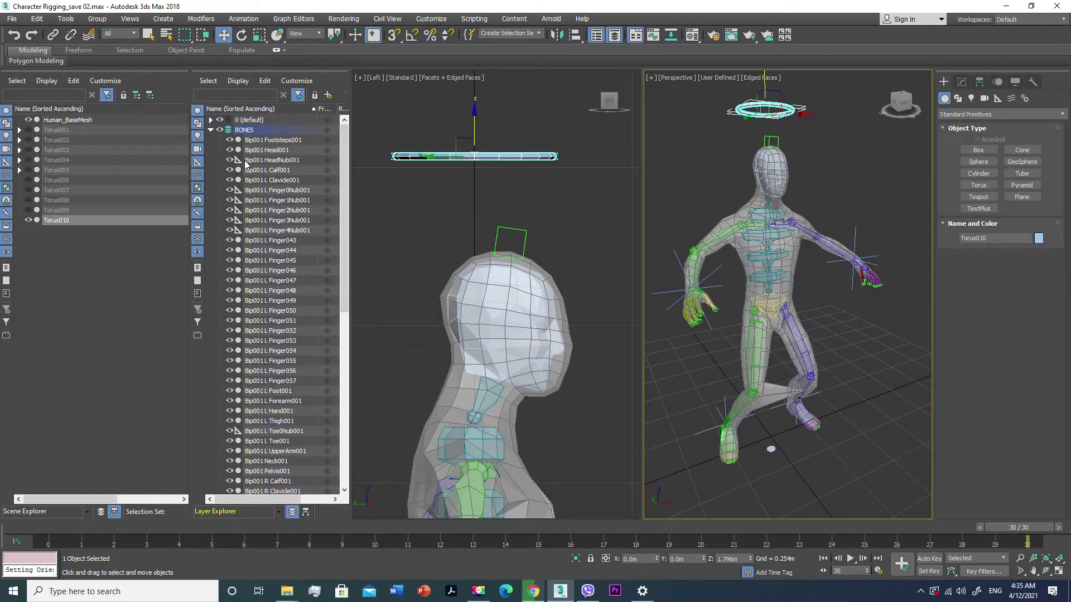
left_click(28, 120)
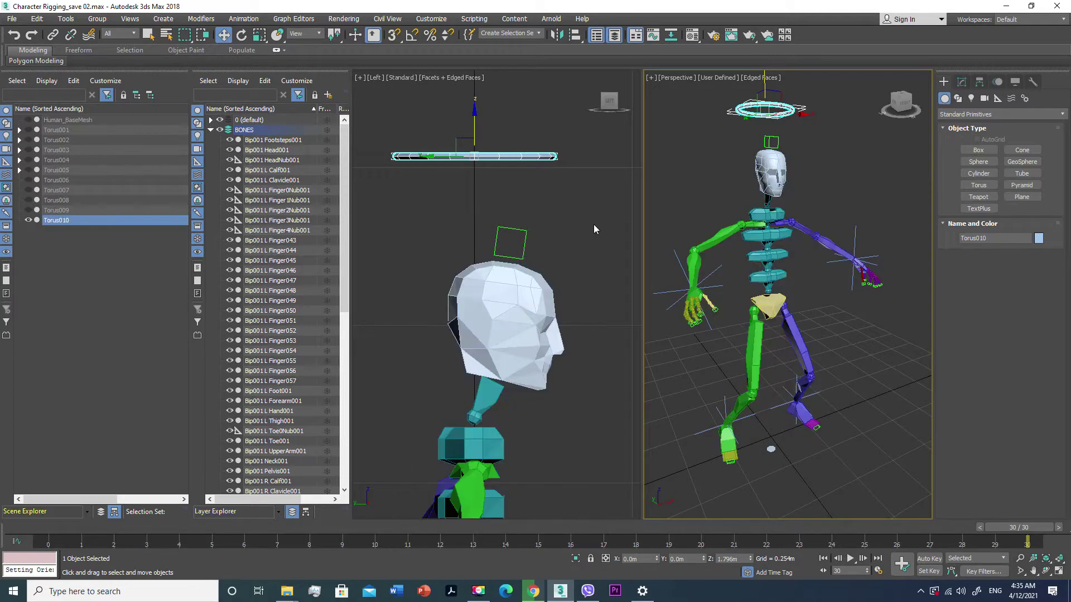
middle_click_drag(771, 128, 758, 162)
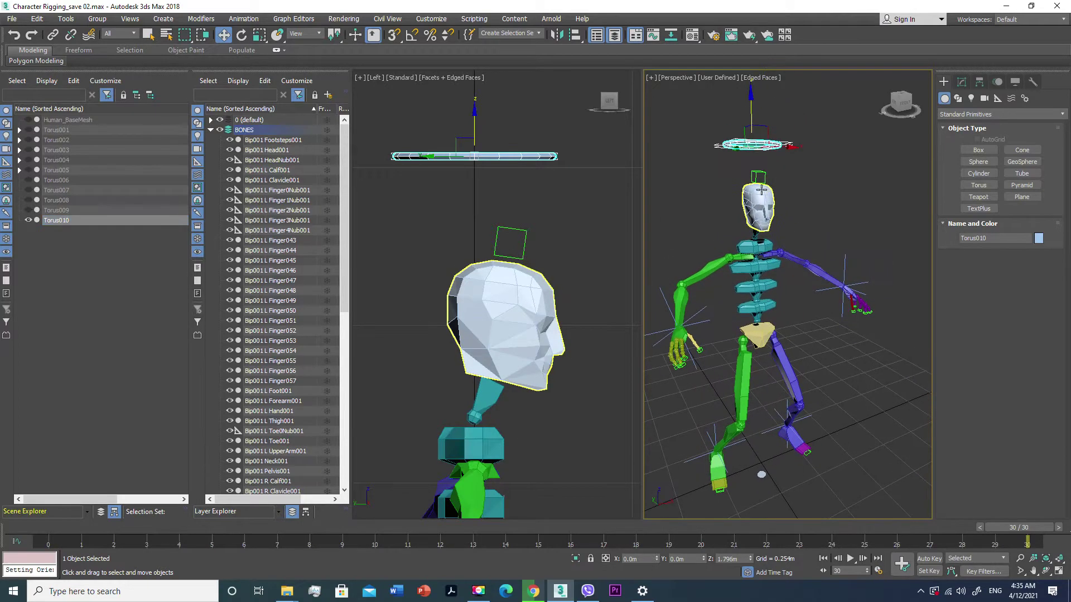
scroll(757, 162, "up", 2)
scroll(757, 161, "up", 2)
scroll(758, 168, "up", 1)
Link Bip001 Head001 as a child of Torus010, then select the torus
left_click(759, 234)
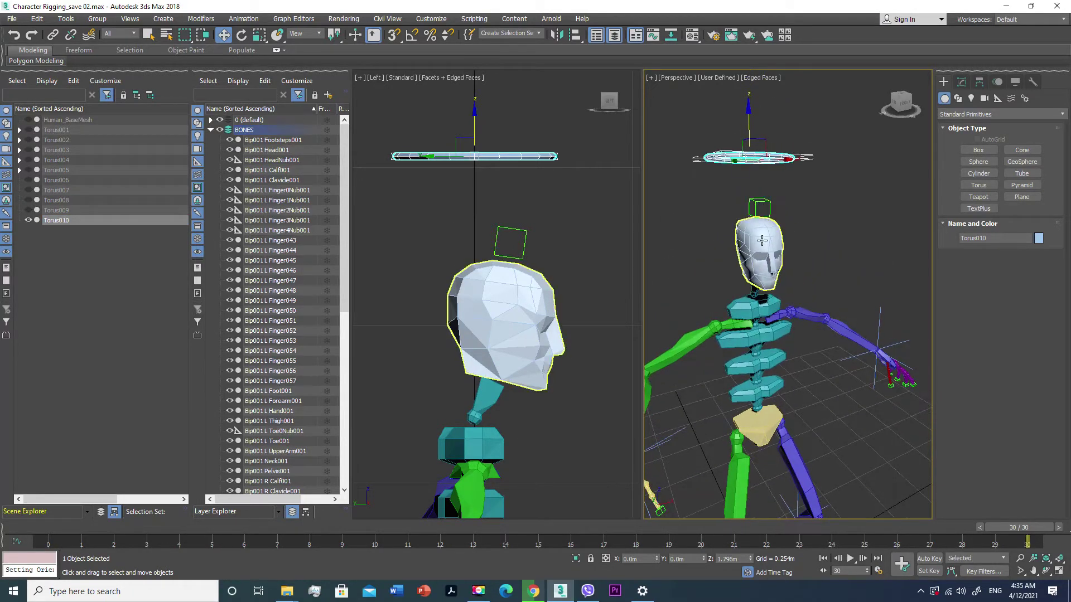
left_click(758, 238)
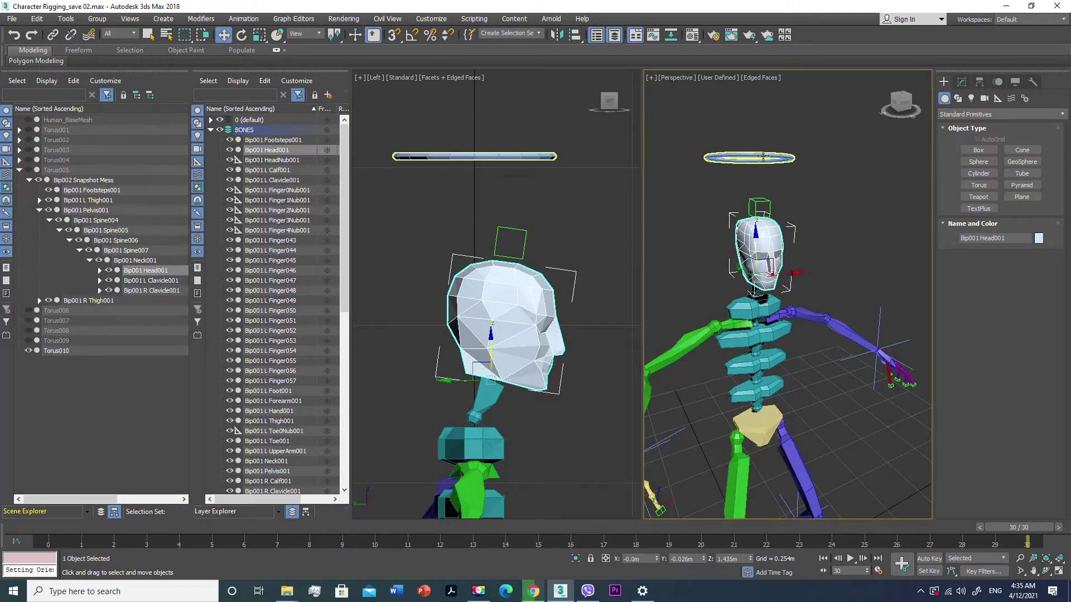
left_click(53, 34)
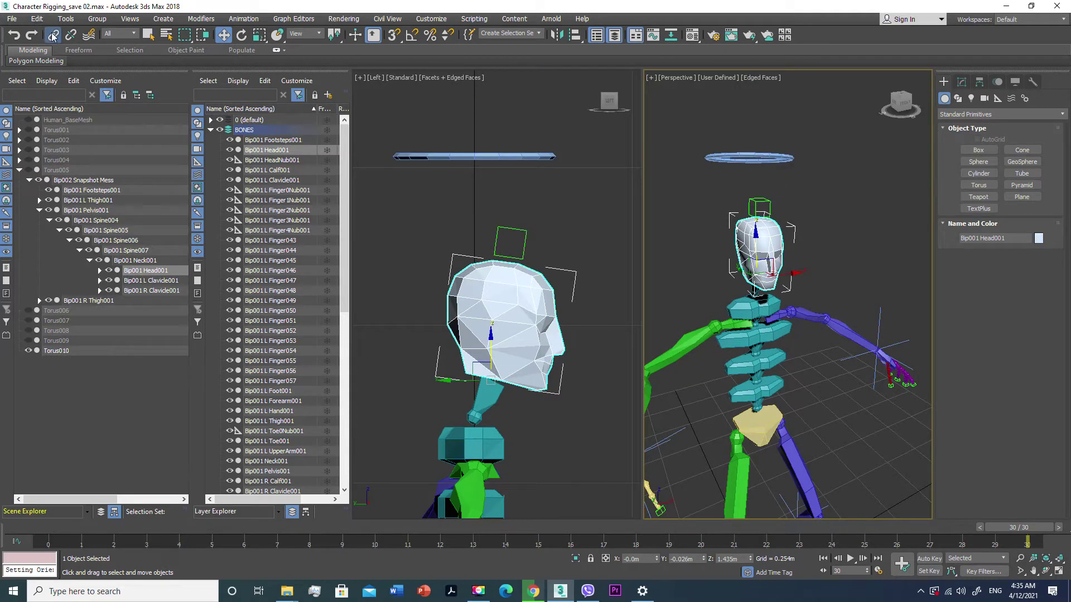
left_click_drag(771, 233, 780, 168)
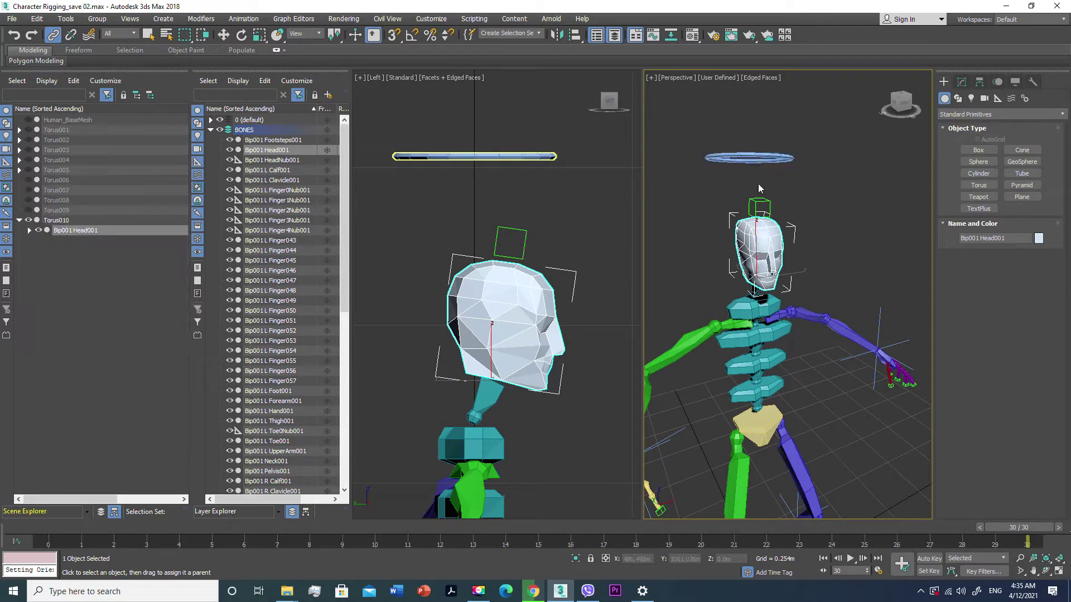
key("w")
left_click(767, 157)
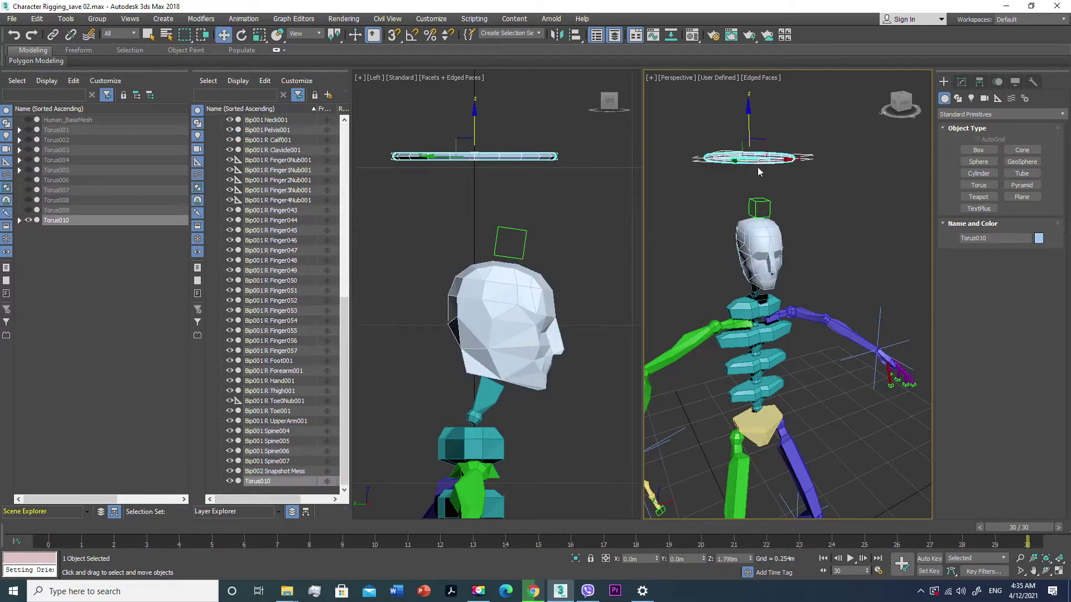
Rotate Torus010 to confirm it turns the head
key("e")
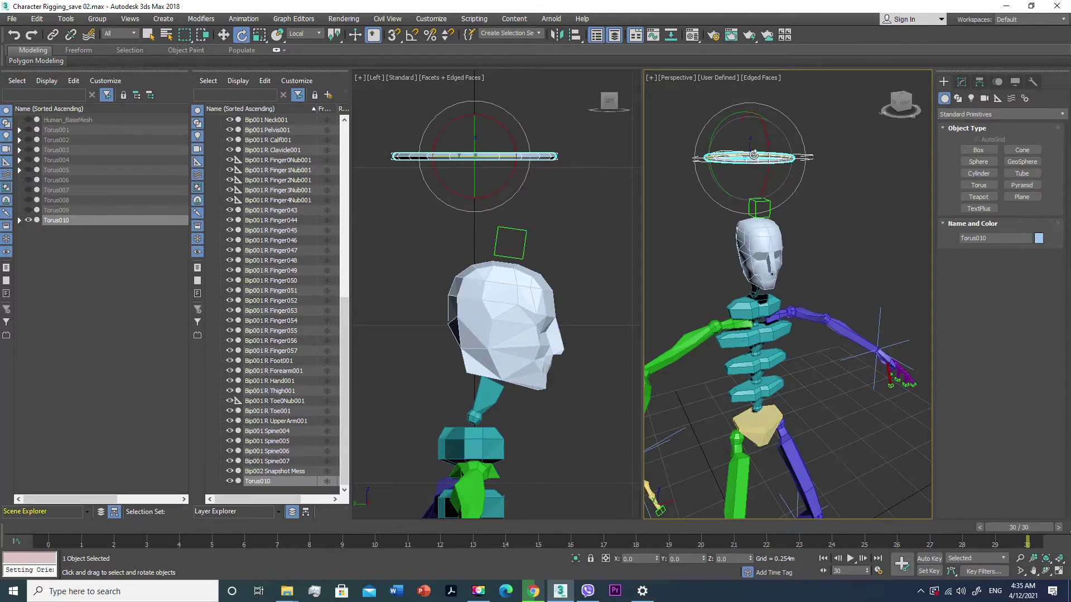
left_click_drag(752, 163, 715, 237)
scroll(716, 237, "down", 2)
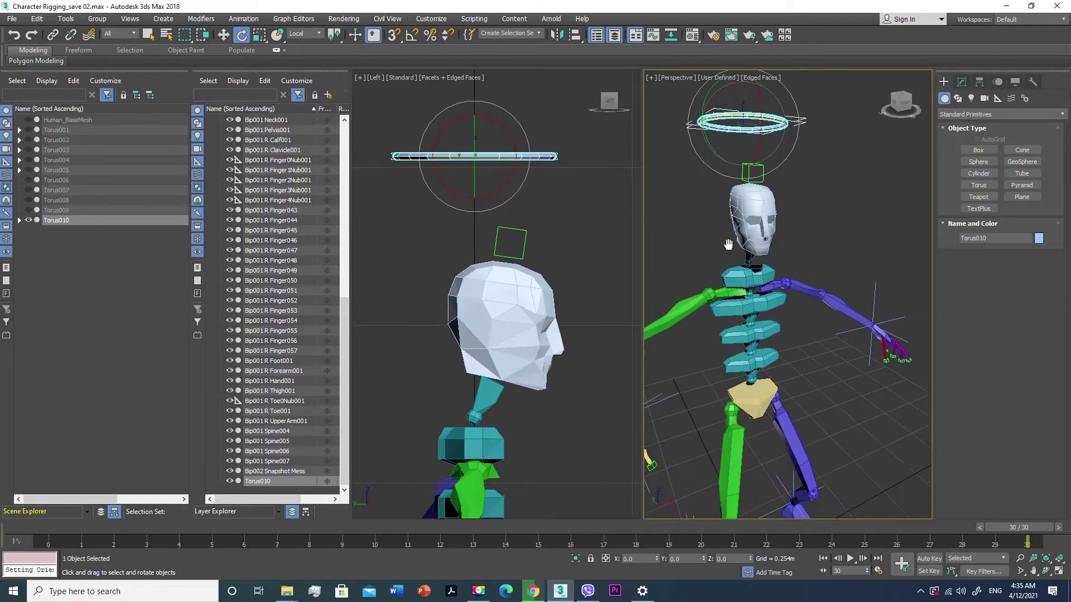
Unhide Human_BaseMesh, go to frame 22, and turn on Auto Key
left_click(27, 120)
mouse_move(734, 320)
middle_mouse_down()
mouse_move(774, 296)
mouse_move(770, 361)
mouse_move(748, 385)
middle_mouse_up()
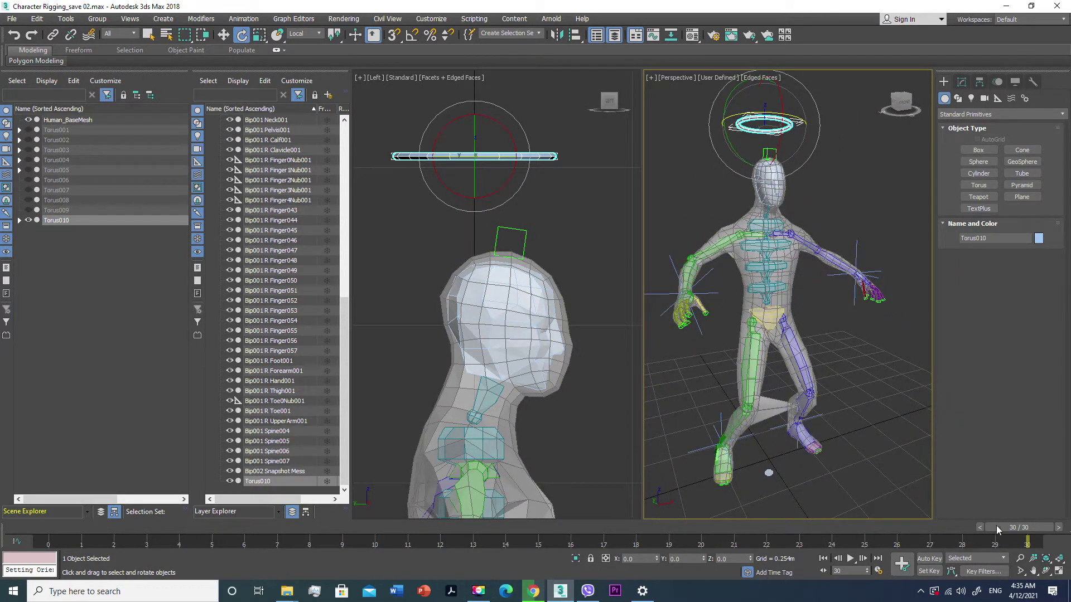
mouse_move(996, 525)
left_mouse_down()
mouse_move(682, 523)
mouse_move(1026, 517)
mouse_move(757, 520)
left_mouse_up()
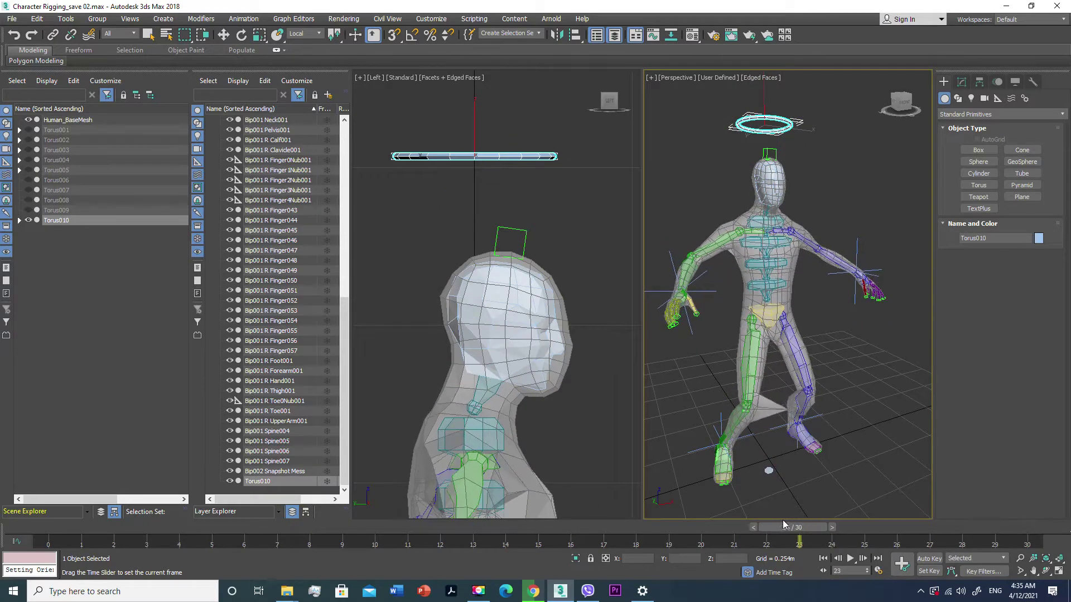
key("e")
left_click(934, 560)
scroll(806, 467, "up", 3)
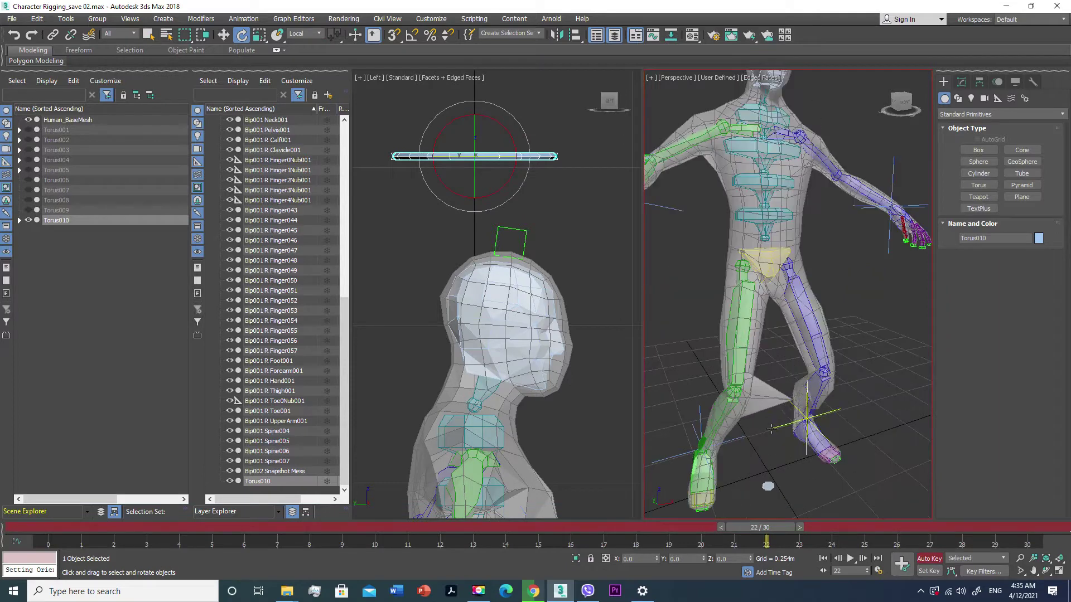
Select Human_BaseMesh, inspect the legs, and turn Auto Key off
left_click(789, 398)
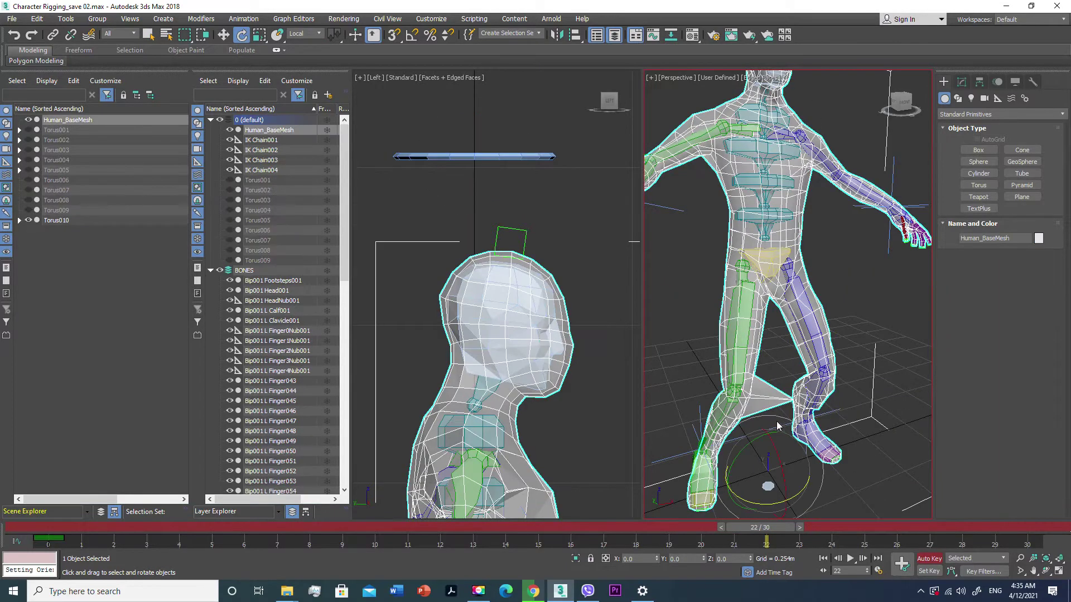
scroll(783, 416, "up", 3)
scroll(778, 410, "up", 2)
scroll(775, 404, "up", 1)
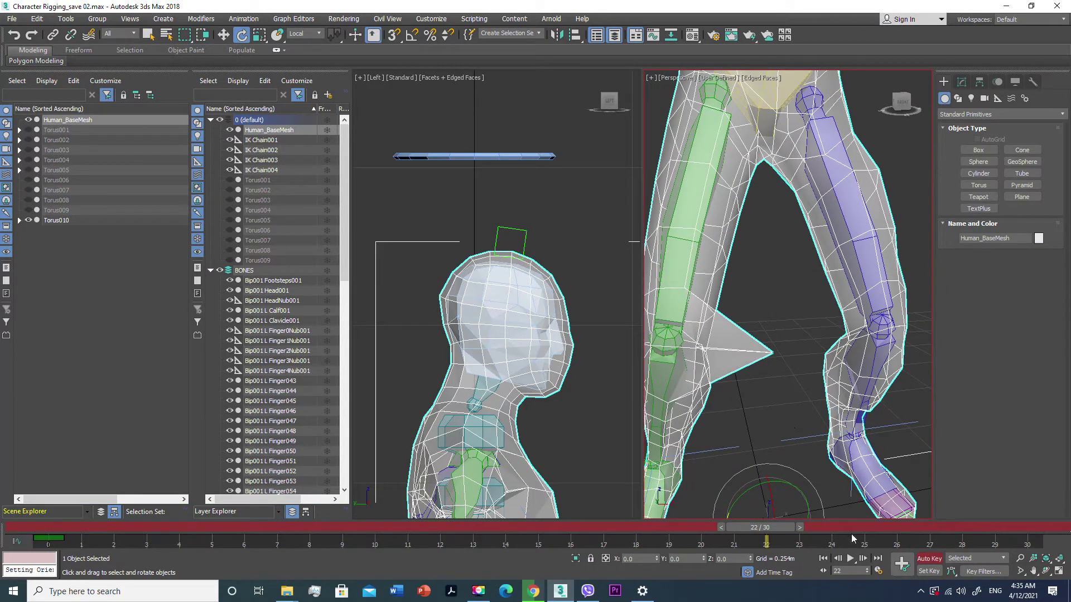
middle_click_drag(690, 351, 776, 348)
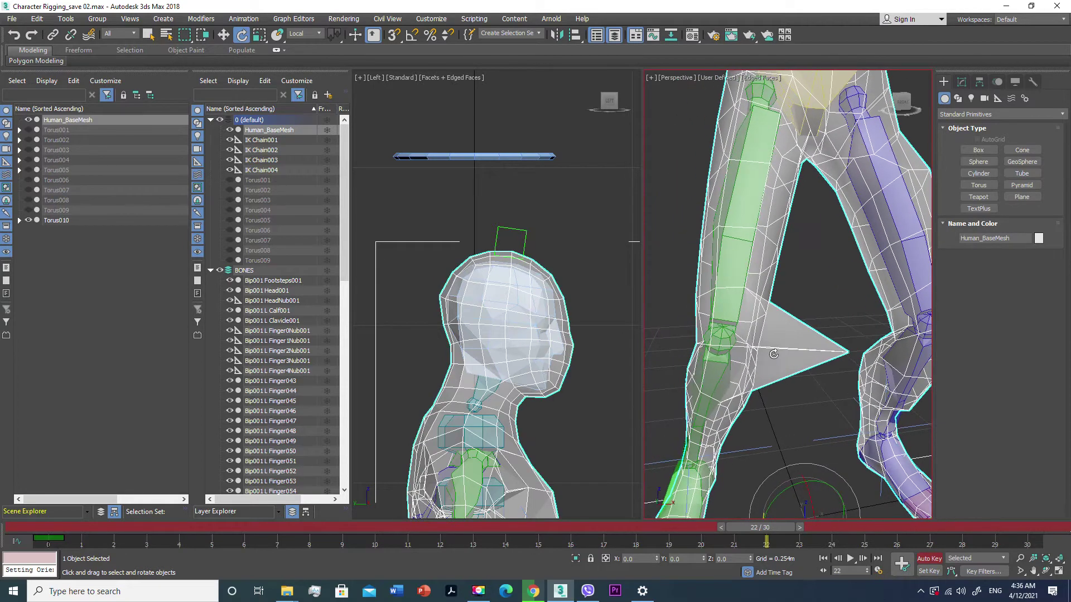
scroll(776, 348, "down", 2)
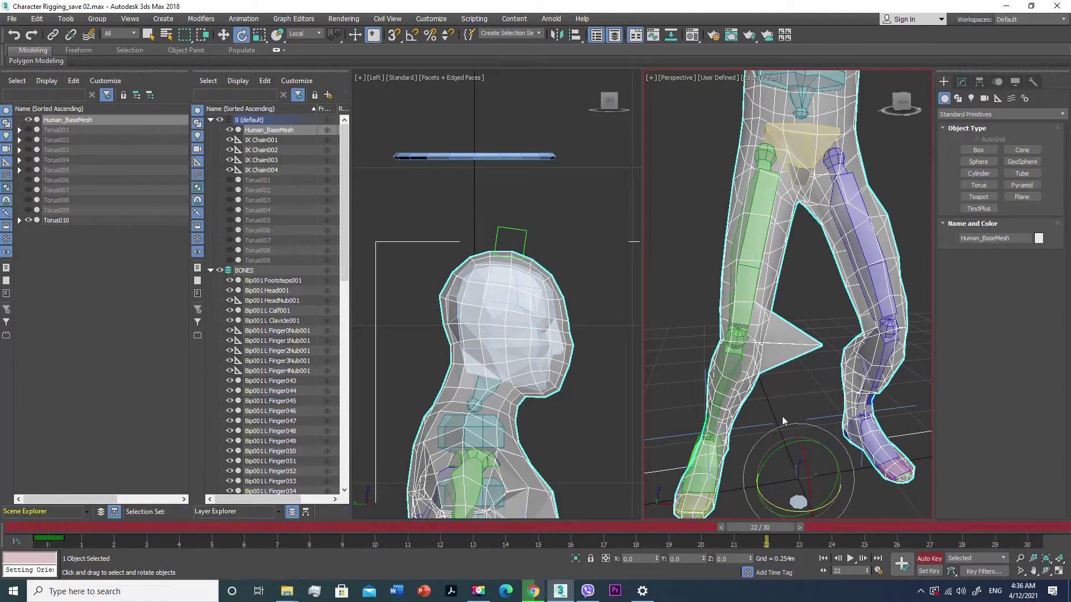
left_click(924, 557)
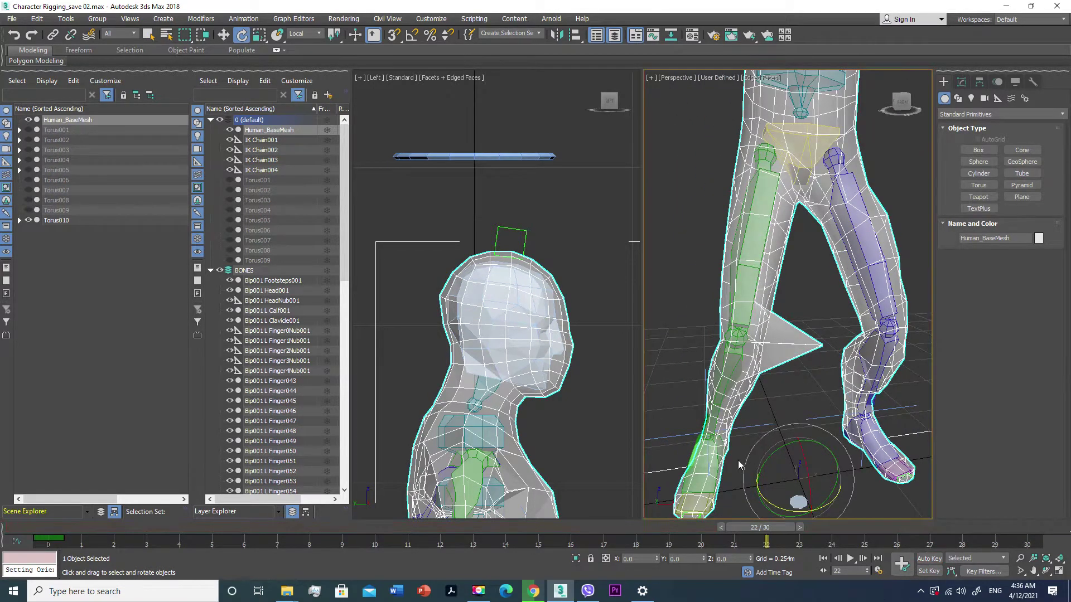
Scrub the time slider back to frame 1
scroll(817, 338, "down", 3)
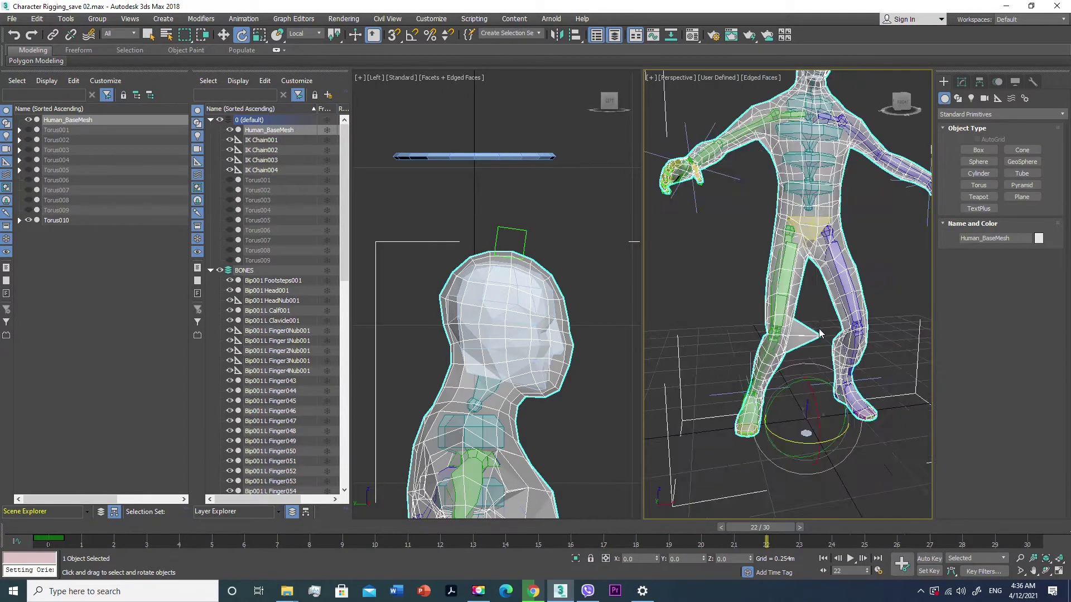
scroll(817, 335, "down", 2)
scroll(817, 324, "down", 1)
mouse_move(753, 527)
left_mouse_down()
mouse_move(122, 527)
mouse_move(942, 527)
mouse_move(30, 524)
mouse_move(891, 514)
mouse_move(3, 521)
left_mouse_up()
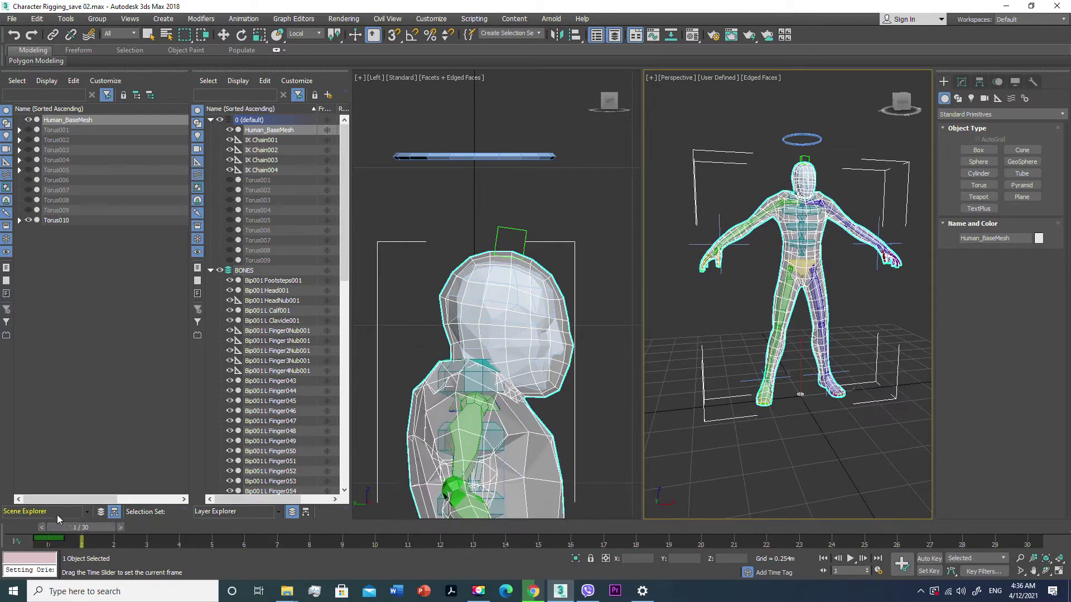
Scrub through frames 0 to 30 and orbit to the character's side
left_click_drag(3, 521, 1050, 507)
key("e")
mouse_move(892, 290)
middle_mouse_down("alt")
mouse_move(851, 284)
mouse_move(765, 305)
middle_mouse_up("alt")
Unhide waist torus Torus005, keeping Torus006 hidden, and select Torus010
left_click(28, 179)
left_click(28, 169)
left_click(29, 180)
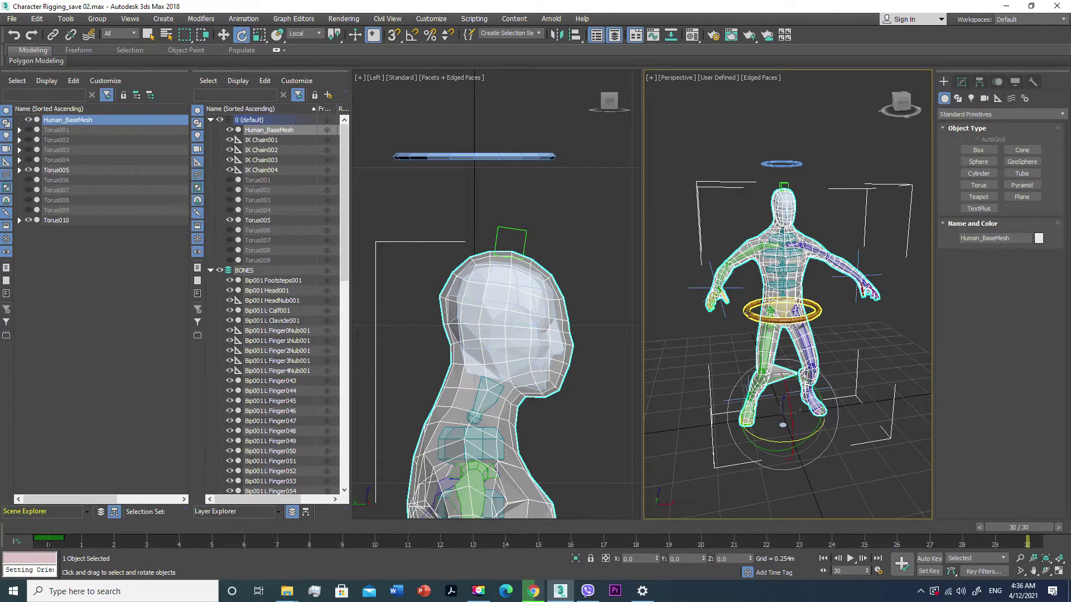
left_click(751, 314)
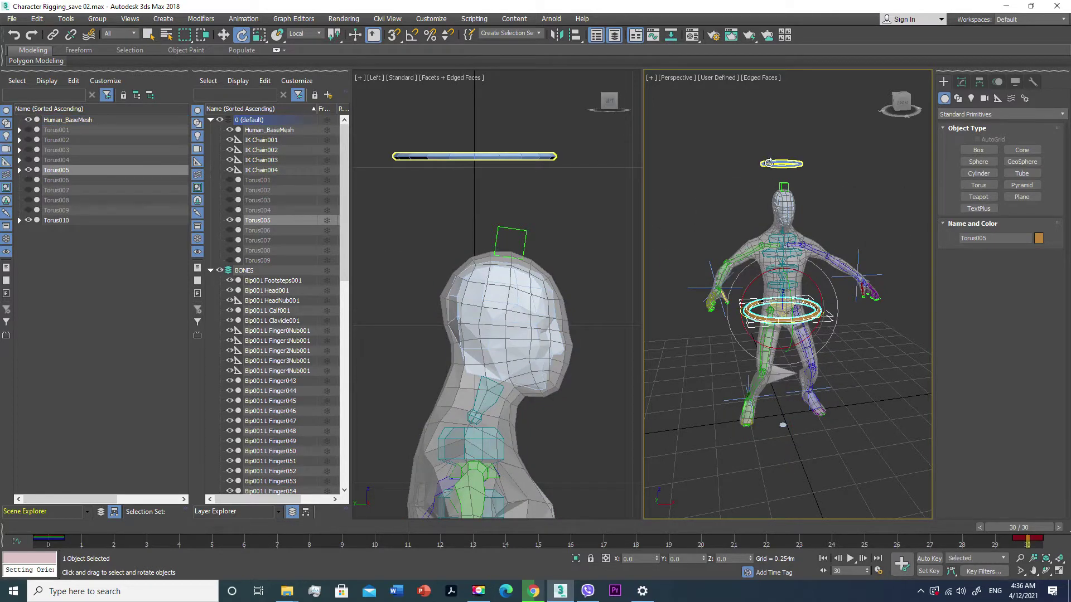
left_click(768, 163)
left_click(54, 35)
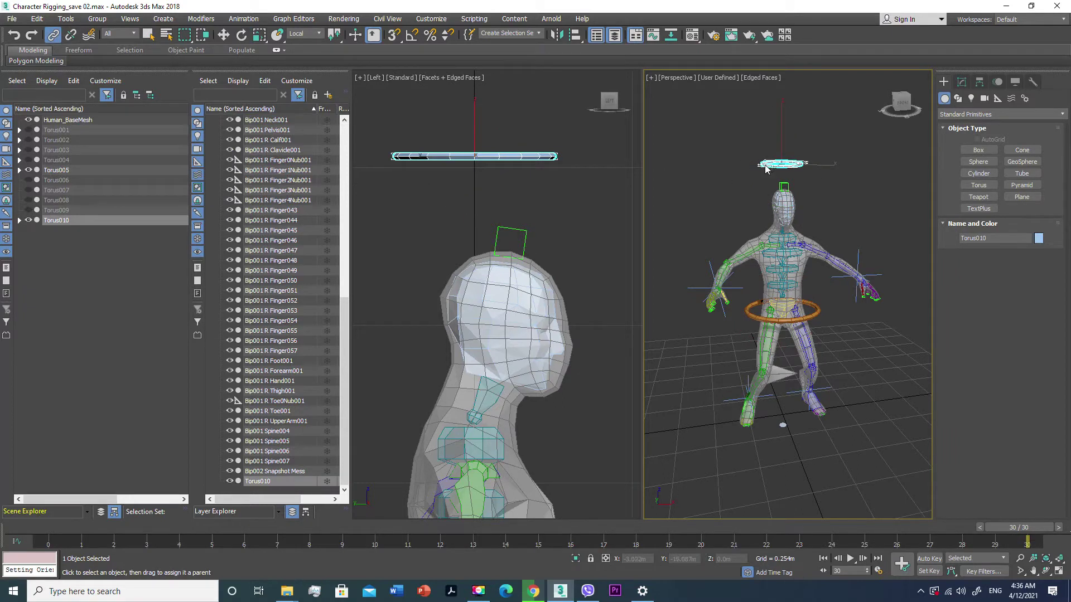
Link Torus010 under waist torus Torus005 and test that they move together
left_click_drag(768, 170, 754, 319)
key("w")
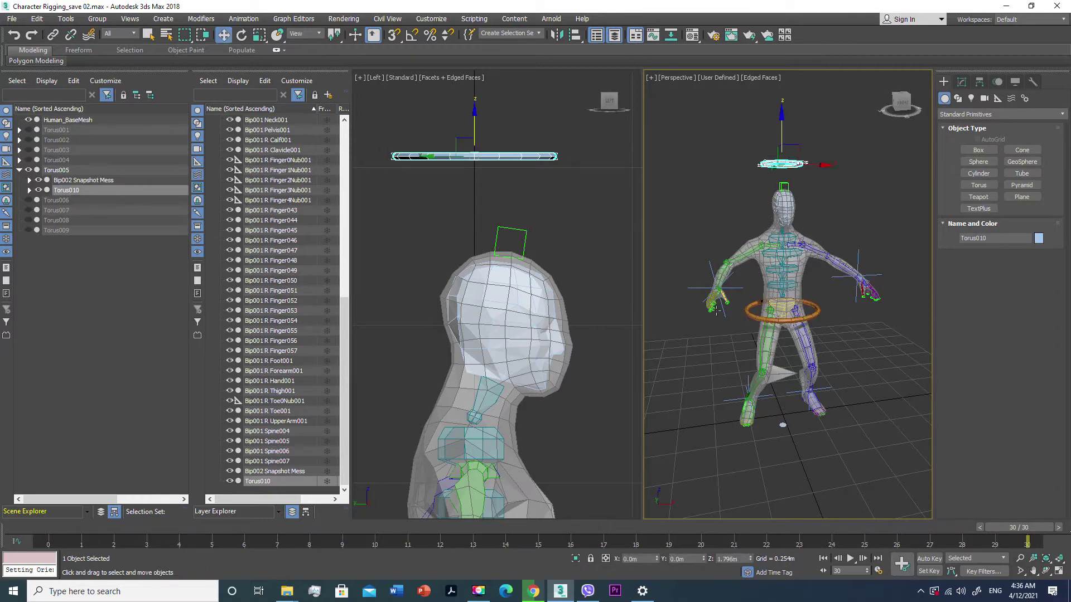
left_click(747, 315)
mouse_move(784, 281)
left_mouse_down()
mouse_move(784, 313)
mouse_move(780, 290)
left_mouse_up()
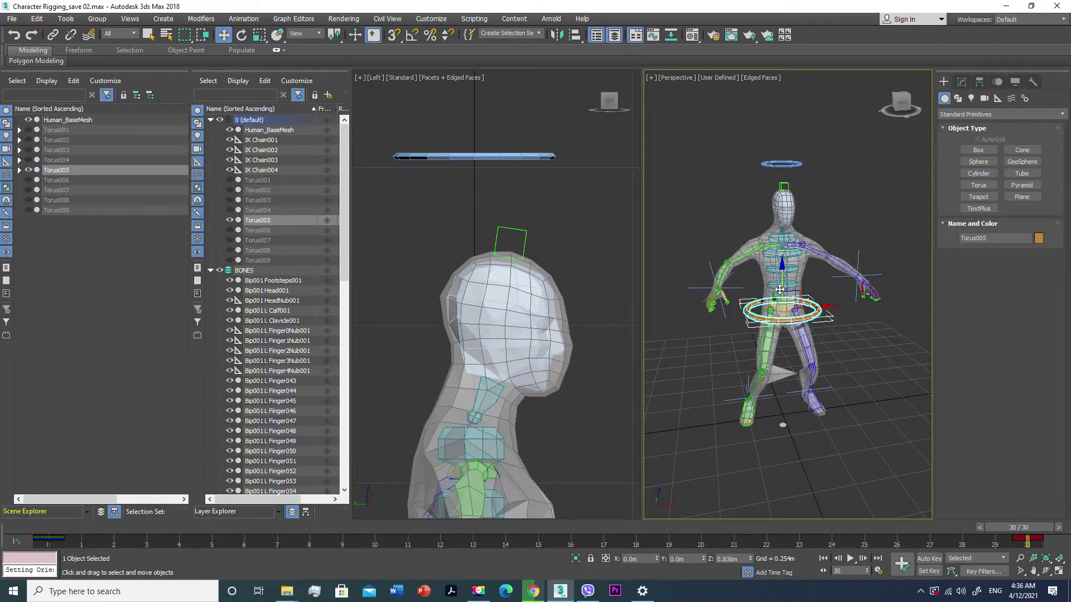
Select and zoom to Human_BaseMesh, then hide the BONES layer
middle_click_drag(780, 289, 786, 384, "alt")
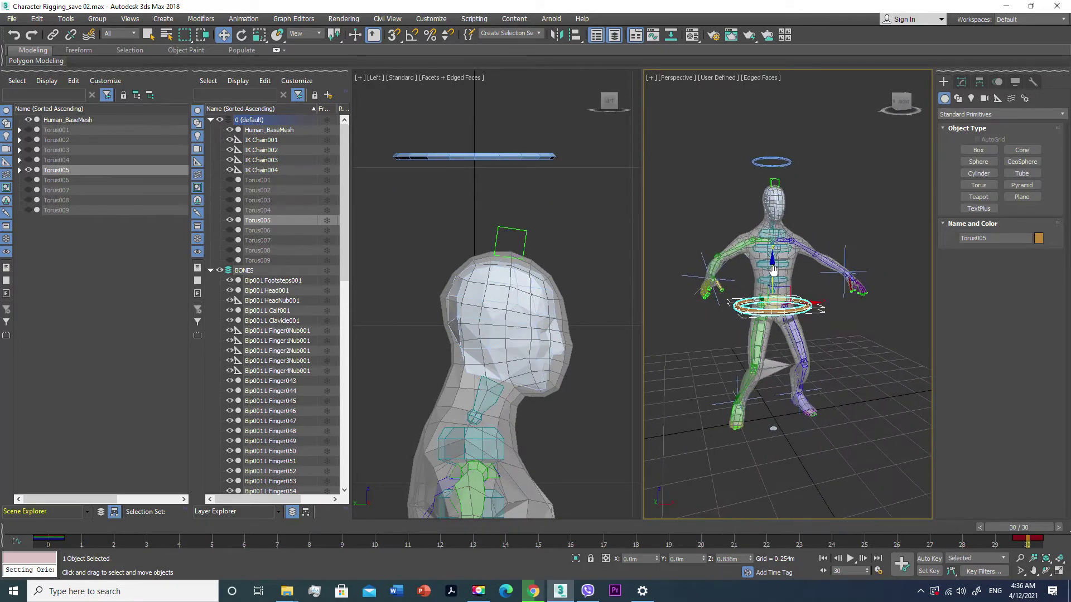
left_click(807, 348)
key("z")
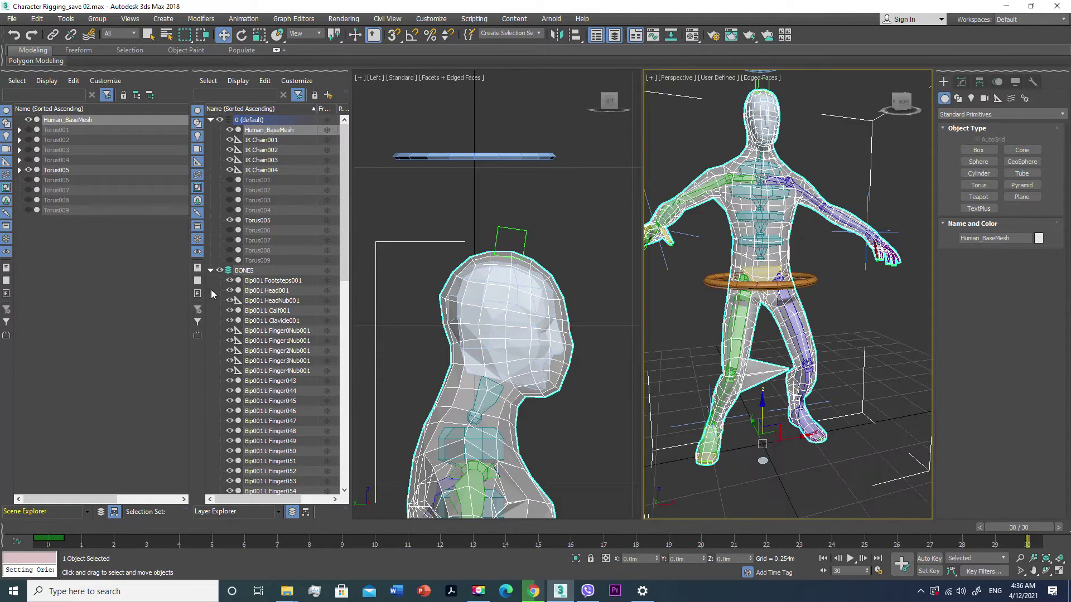
left_click(212, 270)
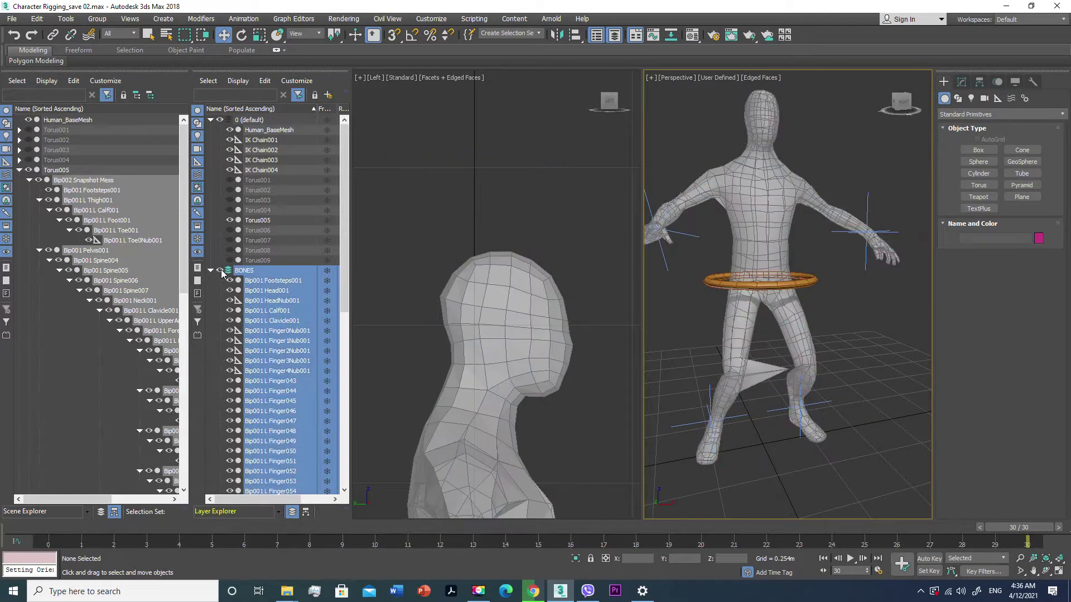
Select Human_BaseMesh and switch to the Modify panel to show its Skin parameters and bone list
left_click(744, 222)
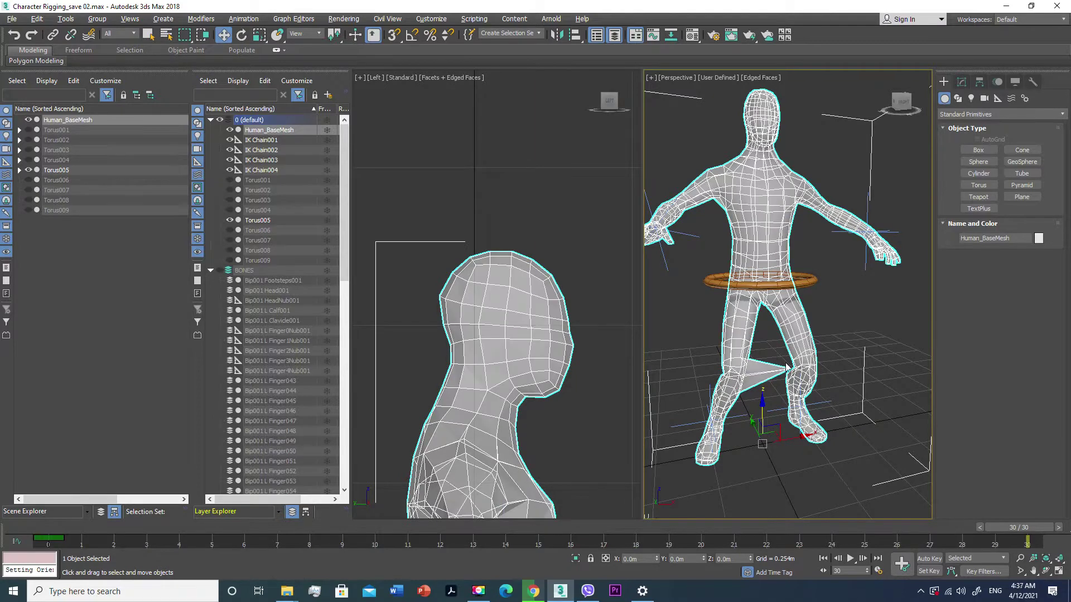
scroll(786, 378, "up", 3)
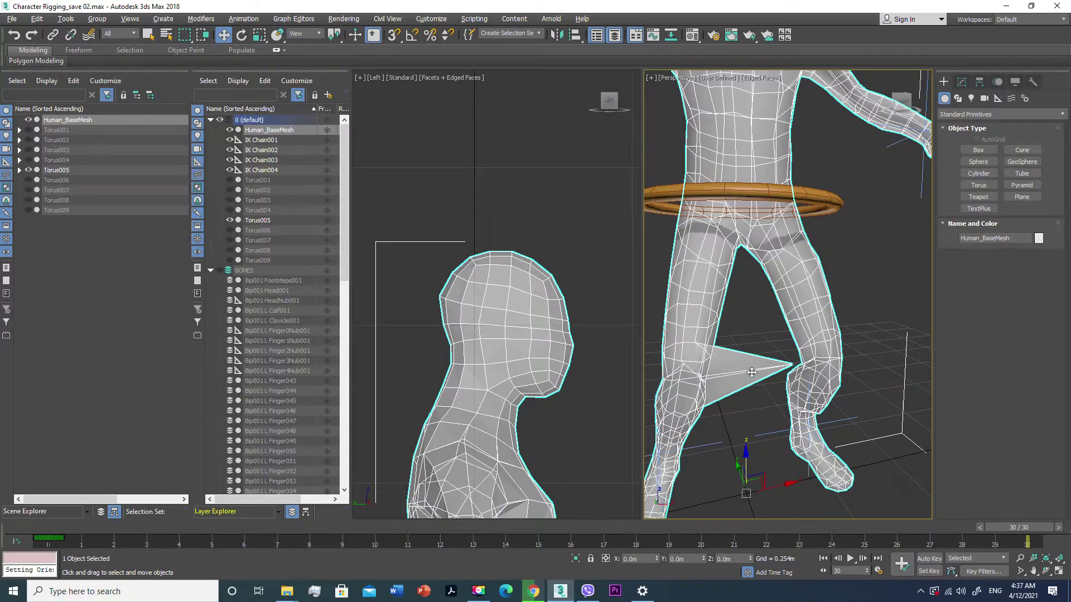
left_click(961, 82)
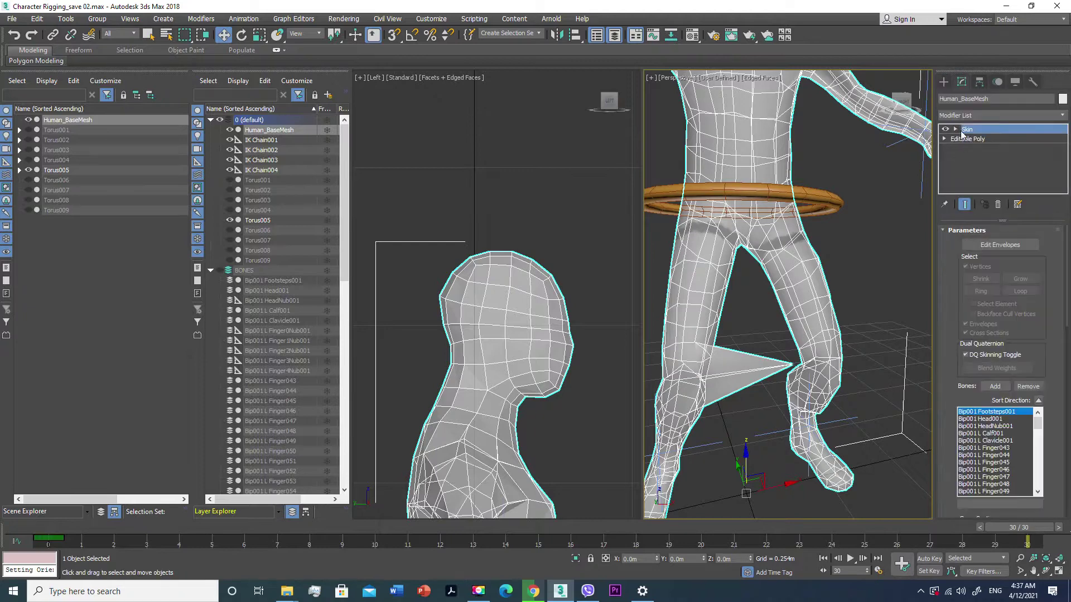
Enter Skin envelope editing, pick the leg envelope, and set the knee vertex's Abs. Effect to 1.0
left_click_drag(1066, 267, 1065, 372)
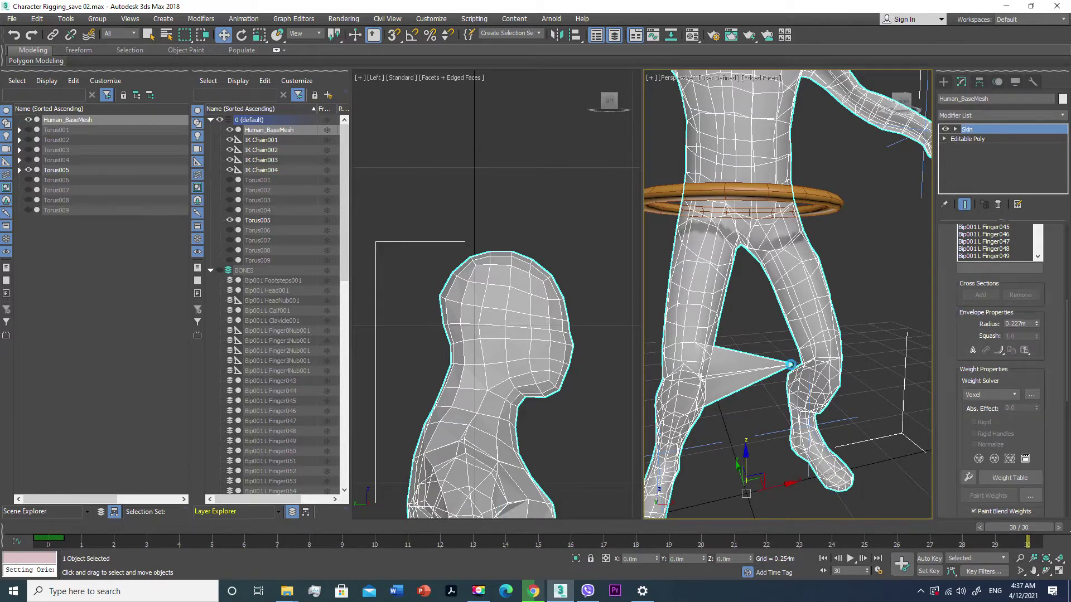
left_click_drag(1067, 285, 1067, 235)
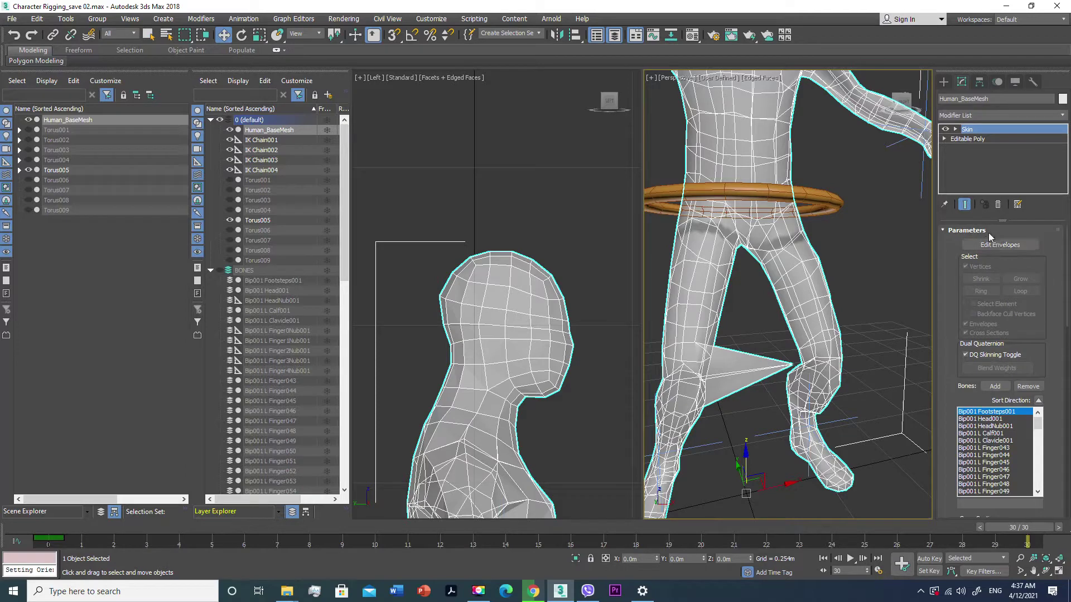
left_click(986, 246)
left_click_drag(1067, 254, 1067, 347)
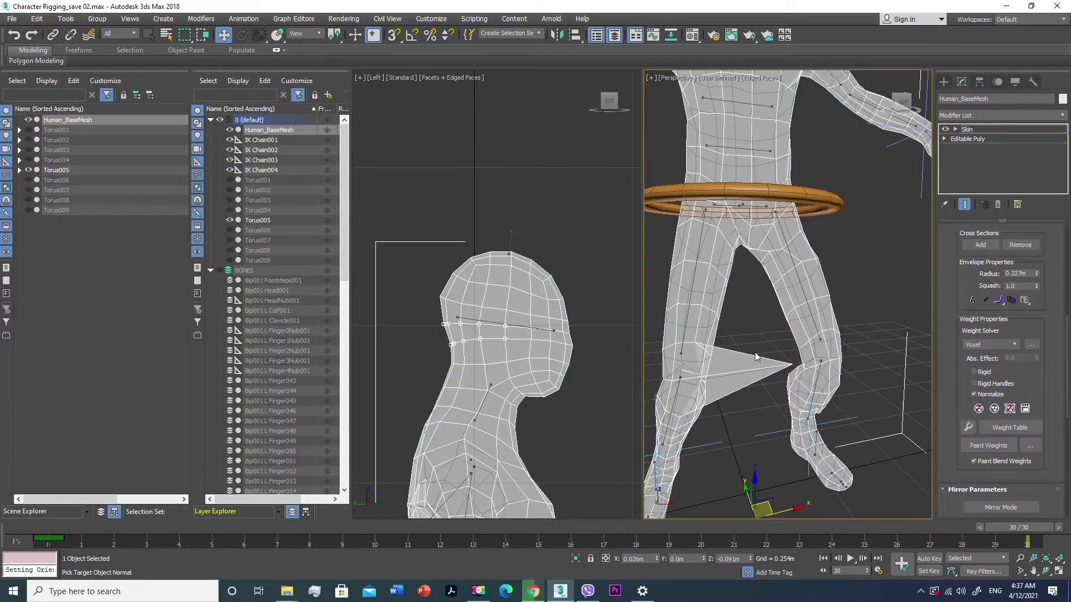
left_click(792, 366)
left_click_drag(1036, 357, 1034, 327)
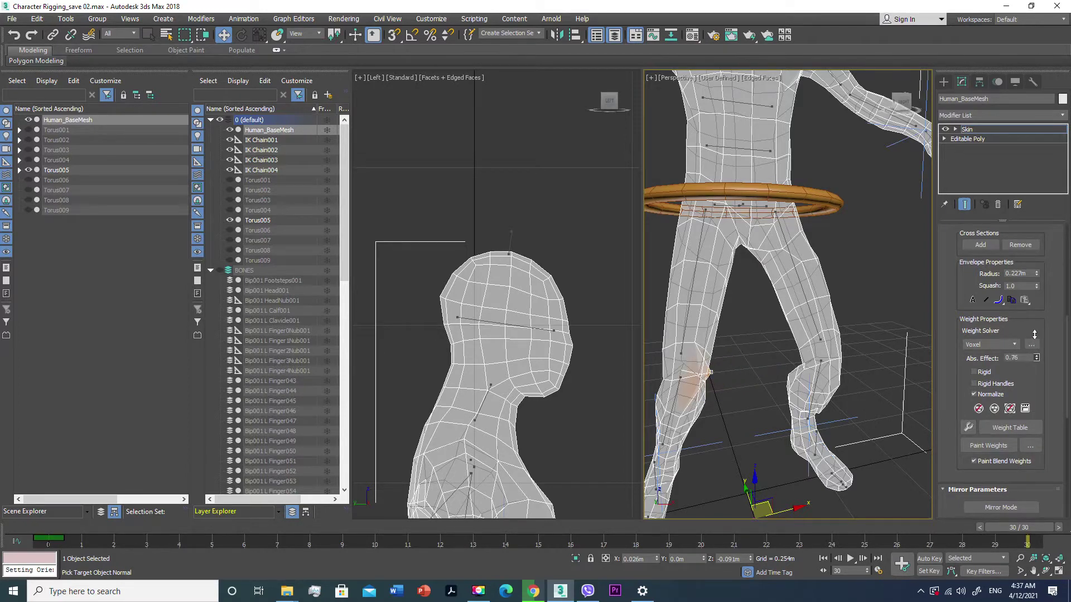
middle_click_drag(697, 382, 737, 360, "alt")
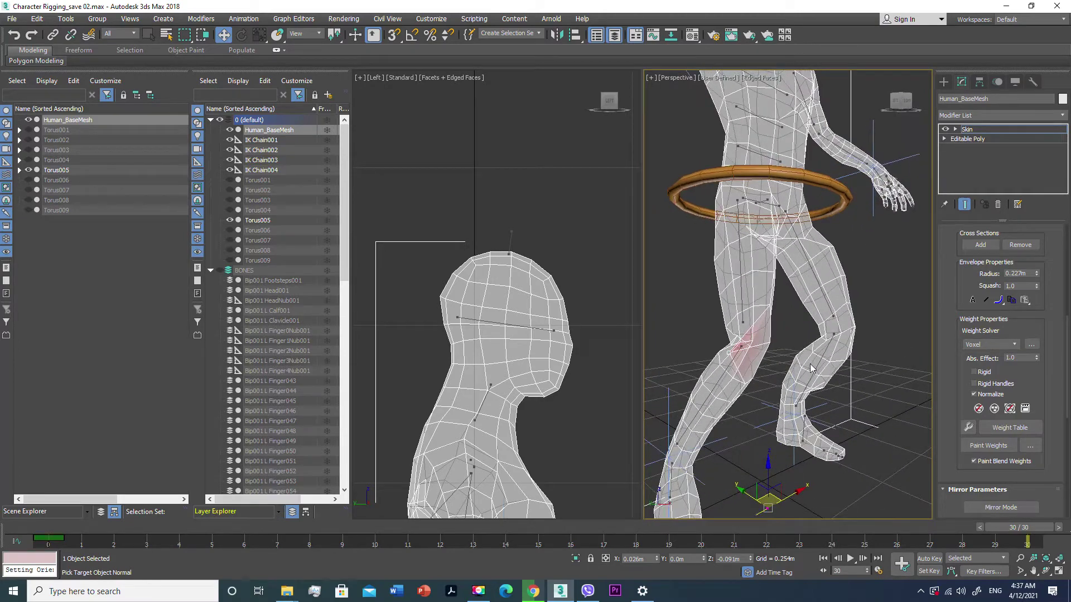
scroll(767, 356, "up", 5)
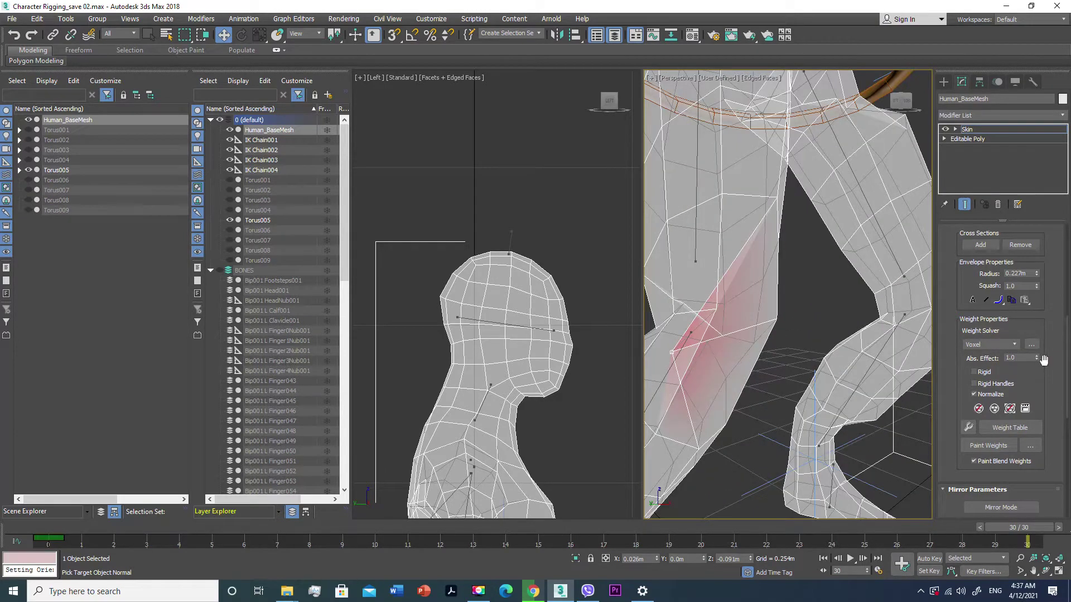
Try knee vertex weights of 0.44, 0.26, 0.46 and 0.52 while orbiting to check the bend
left_click_drag(1036, 359, 1035, 374)
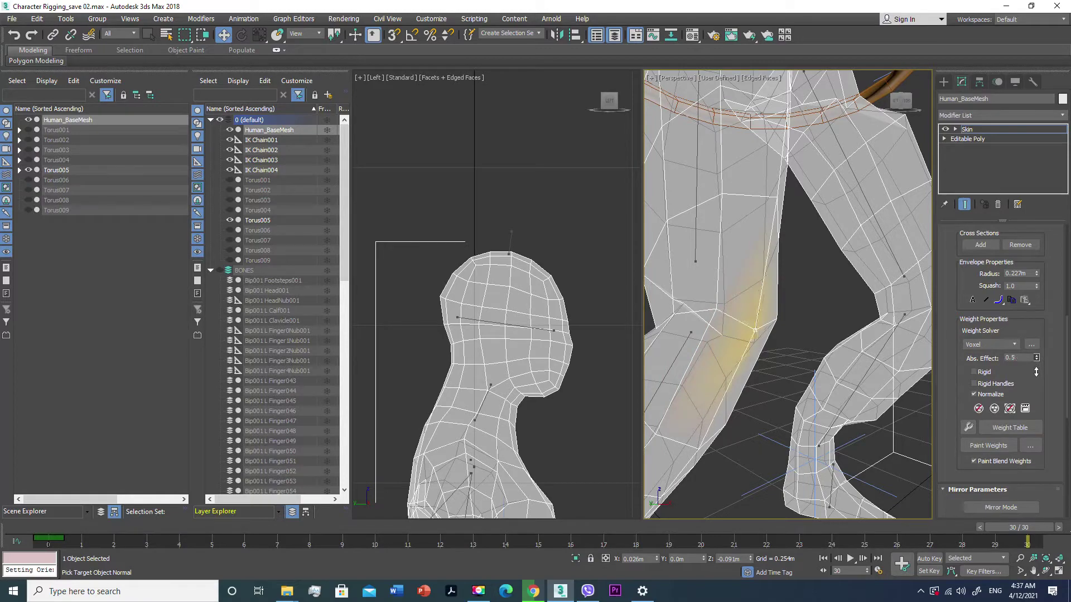
middle_click_drag(671, 359, 715, 363, "alt")
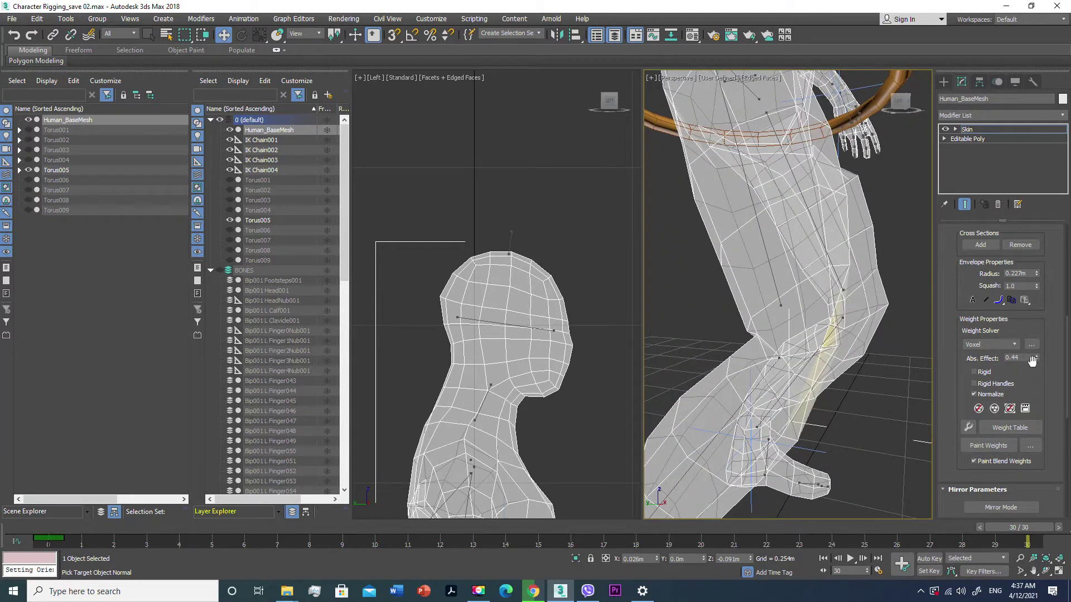
left_click_drag(1037, 359, 1036, 364)
middle_click_drag(881, 361, 735, 359, "alt")
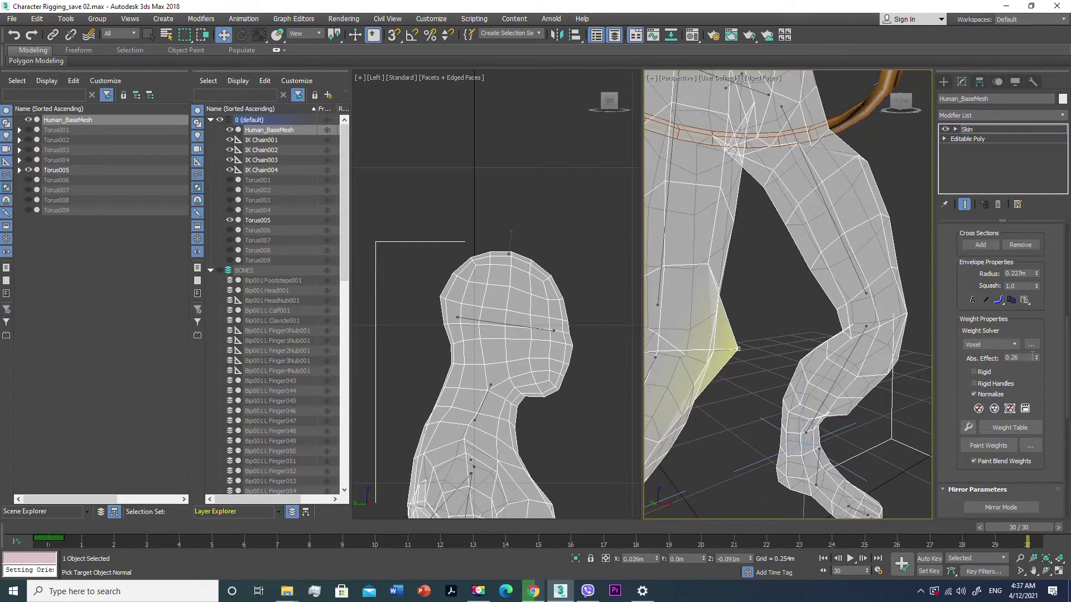
left_click_drag(1036, 359, 1036, 352)
left_click_drag(1036, 351, 1036, 358)
scroll(787, 344, "down", 3)
scroll(787, 344, "down", 2)
middle_click_drag(787, 344, 705, 364, "alt")
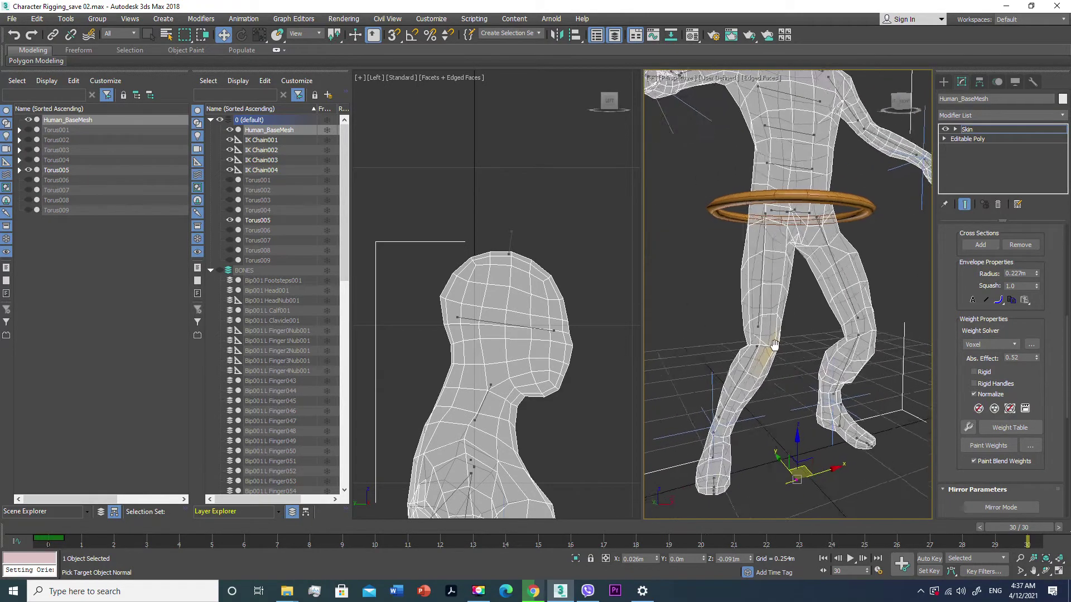
scroll(704, 364, "up", 2)
scroll(708, 351, "up", 1)
scroll(716, 339, "up", 2)
scroll(736, 344, "up", 2)
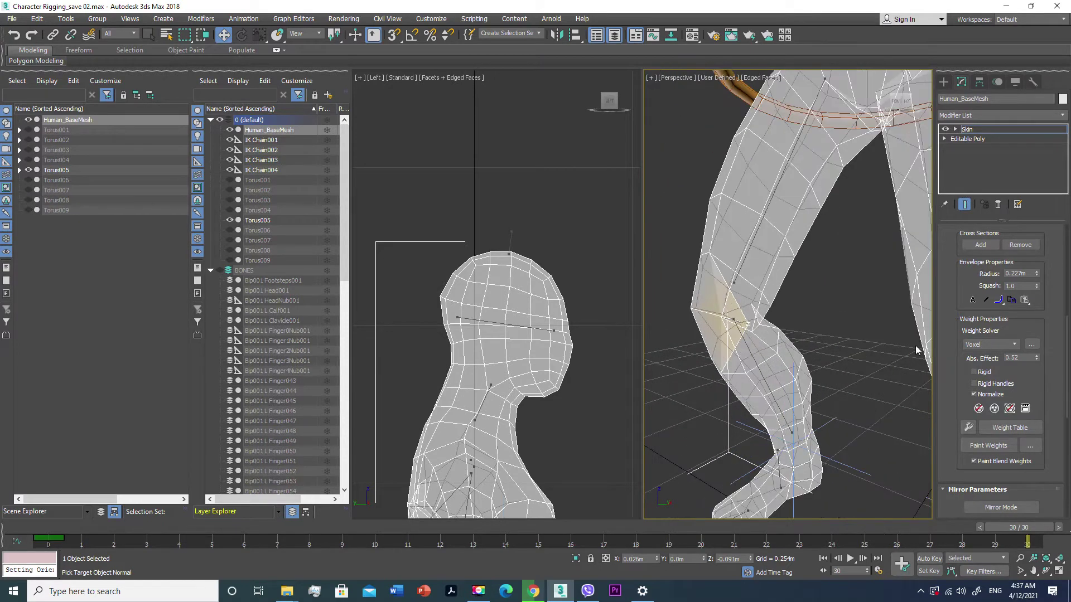
Drop the knee vertex weight to 0.12, then raise it to 0.24
left_click_drag(1036, 360, 1034, 370)
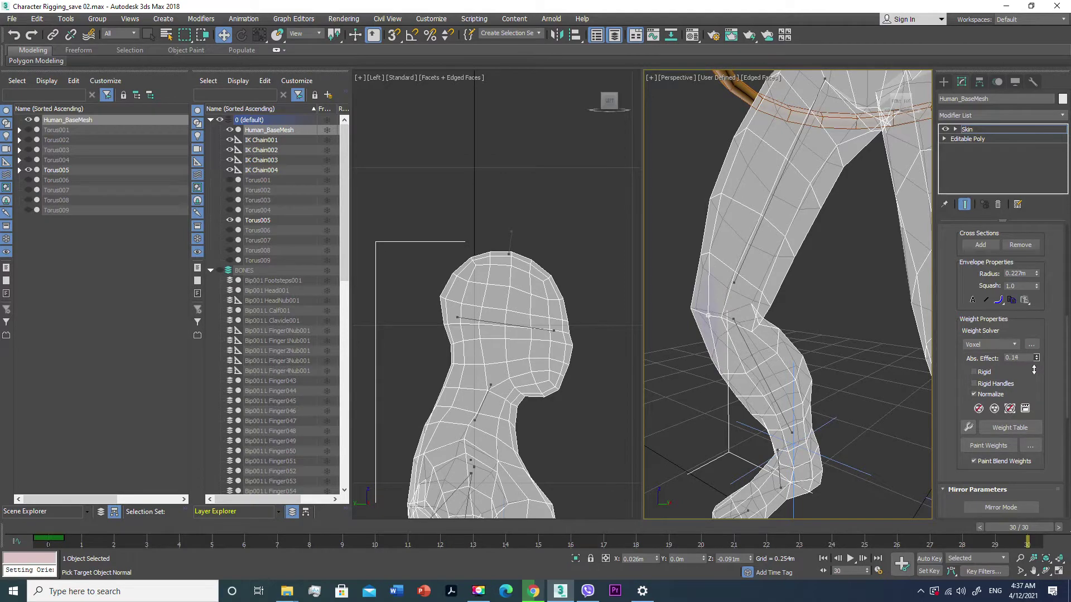
scroll(728, 347, "down", 2)
scroll(693, 342, "down", 2)
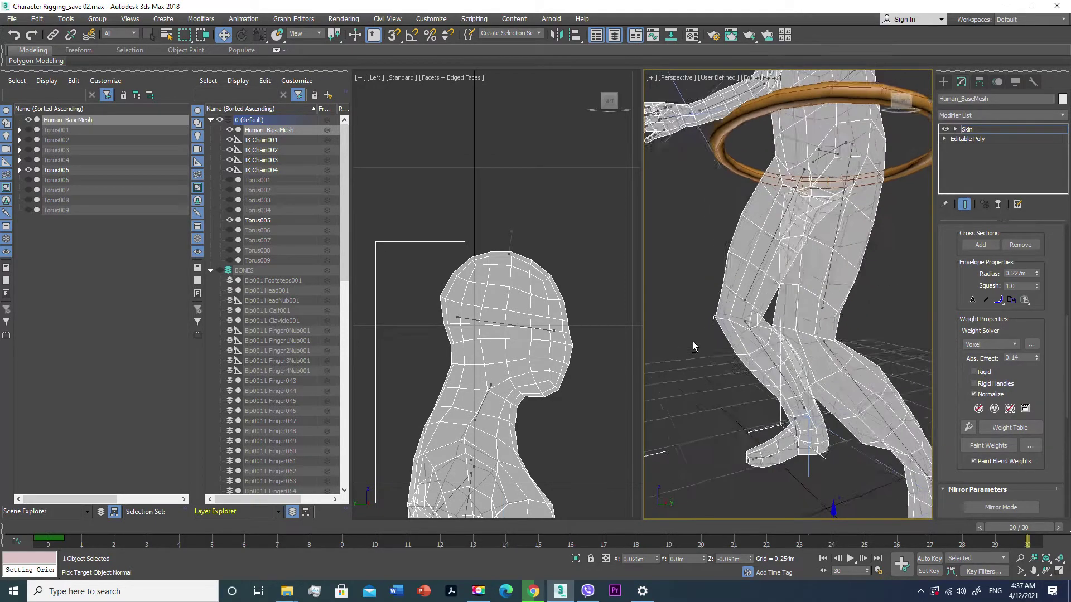
scroll(681, 343, "down", 2)
left_click(1036, 359)
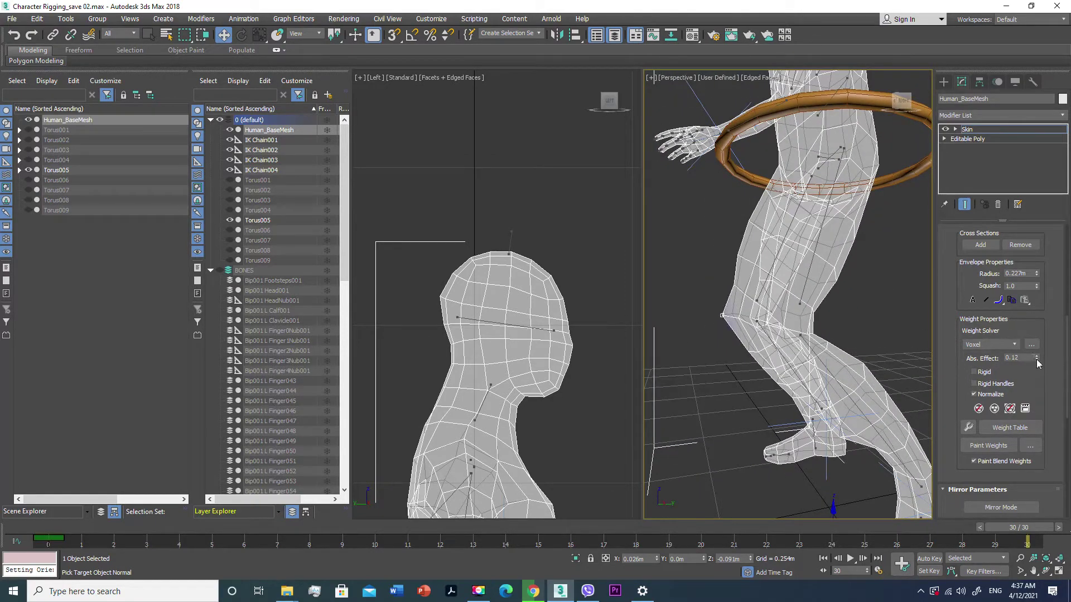
left_click_drag(1036, 357, 1036, 355)
mouse_move(760, 330)
middle_mouse_down("alt")
mouse_move(815, 333)
mouse_move(719, 359)
middle_mouse_up("alt")
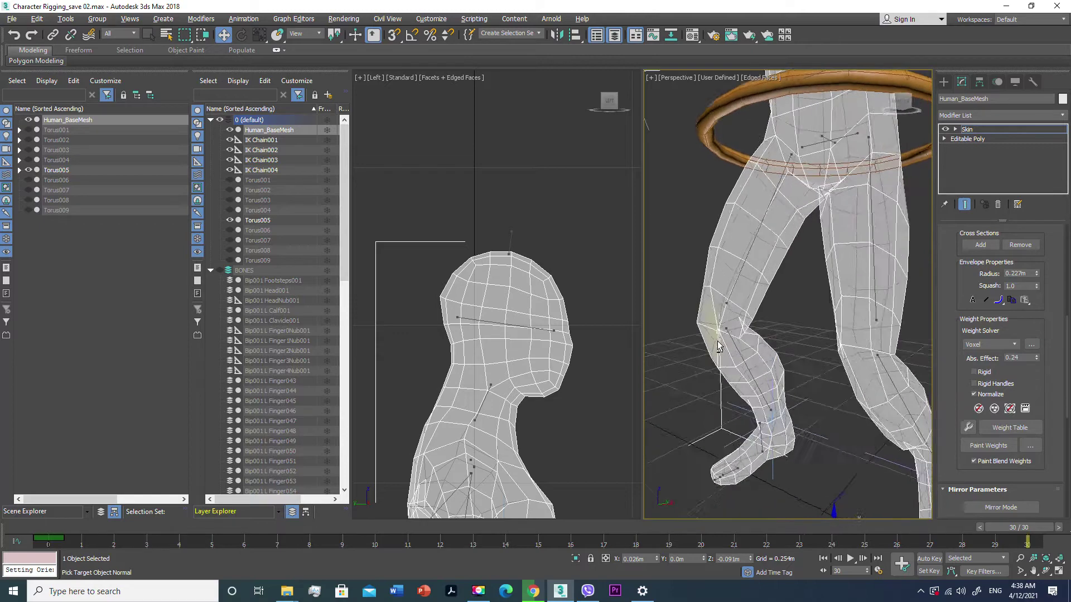
scroll(720, 365, "up", 5)
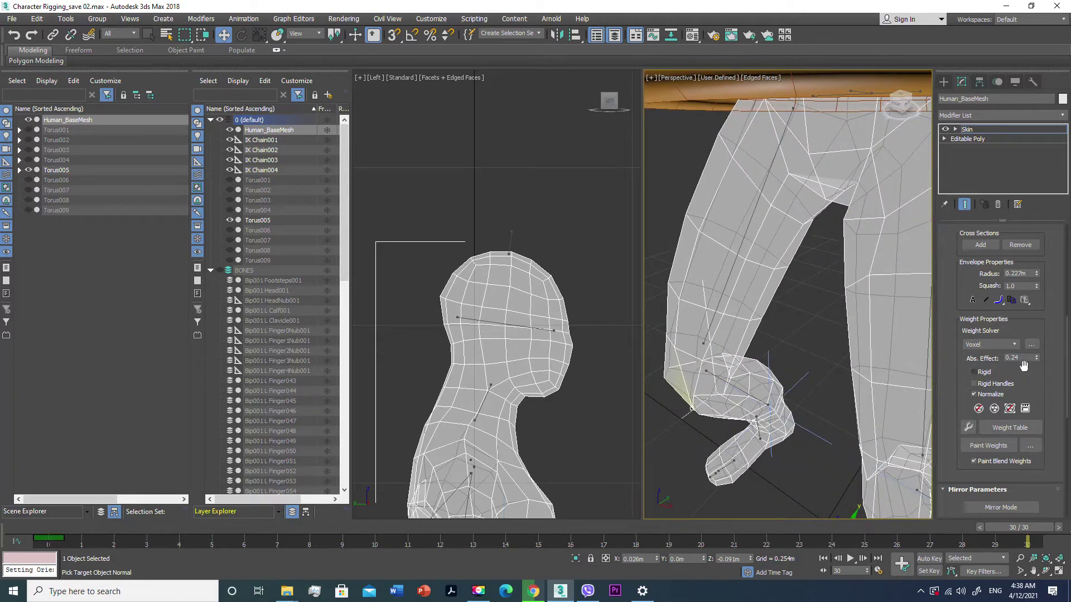
Step the knee weight through 0.32, 0.42, 0.5 and 0.38, settling at 0.28
left_click(1035, 356)
left_click(1035, 355)
mouse_move(902, 386)
middle_mouse_down("alt")
mouse_move(795, 364)
mouse_move(806, 378)
middle_mouse_up("alt")
left_click(1036, 355)
left_click(1036, 356)
left_click(1037, 356)
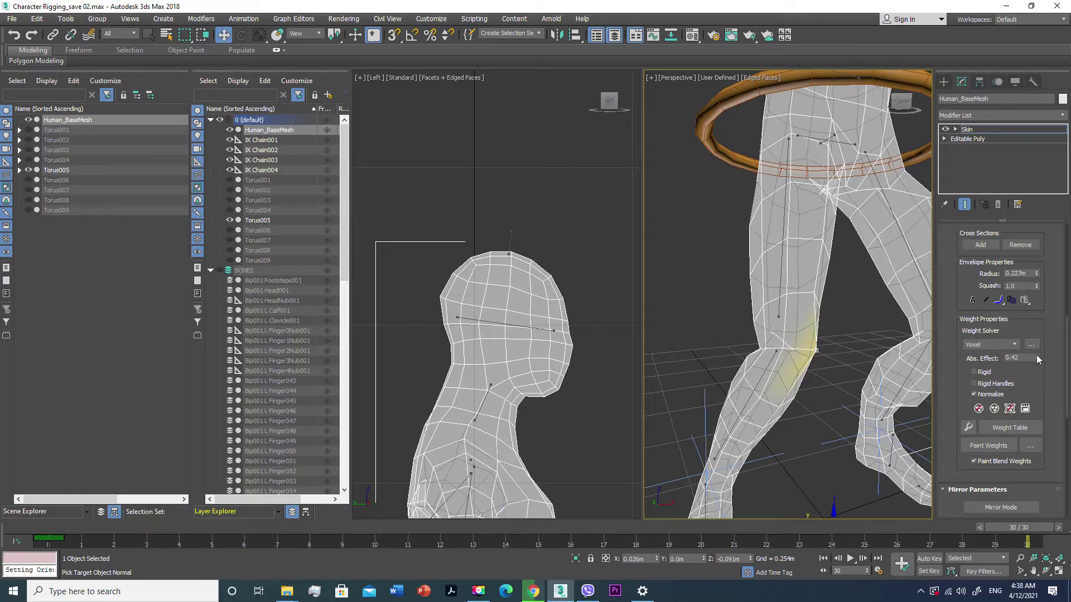
mouse_move(848, 367)
middle_mouse_down("alt")
mouse_move(675, 393)
mouse_move(681, 410)
middle_mouse_up("alt")
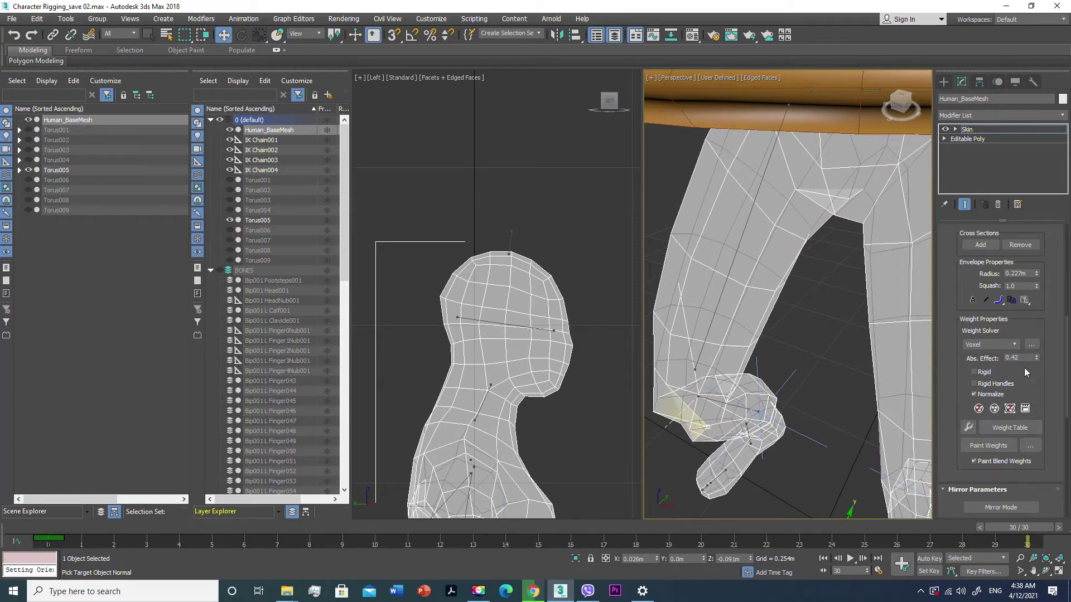
left_click(1035, 356)
left_click(1035, 355)
left_click(1035, 356)
left_click(1036, 359)
left_click(1036, 359)
left_click(1036, 359)
left_click(1036, 359)
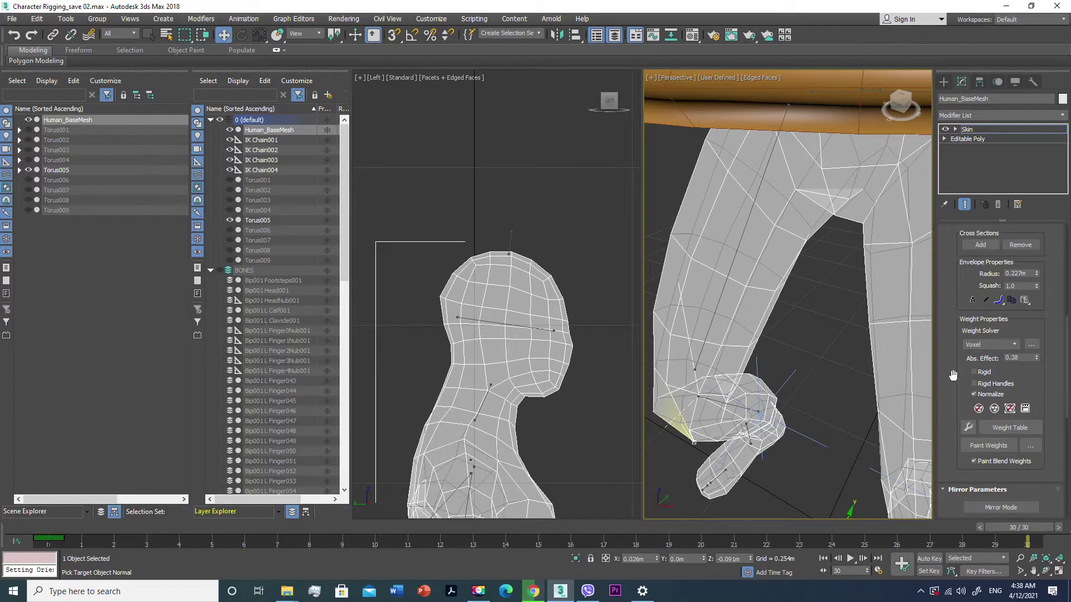
scroll(703, 400, "down", 10)
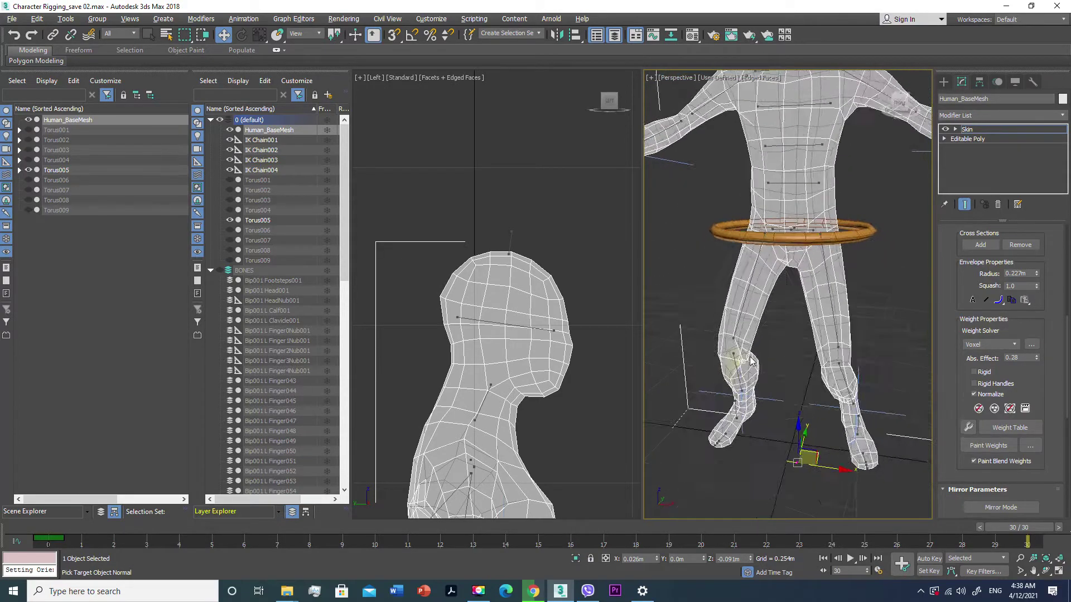
middle_click_drag(795, 342, 764, 344, "alt")
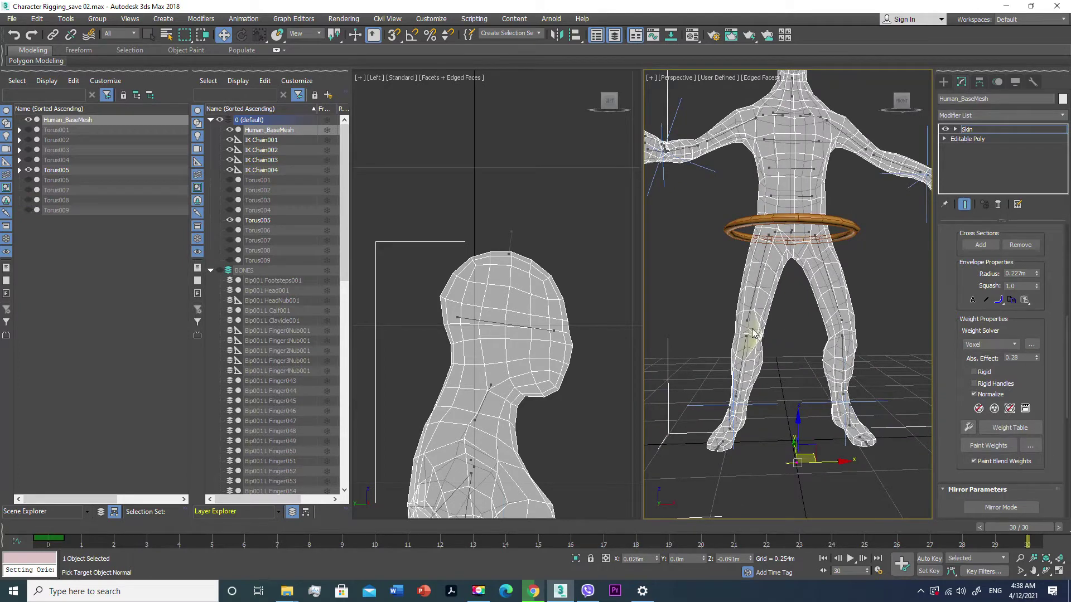
Set the left thigh envelope's vertices to an absolute weight of 1.0
left_click(750, 329)
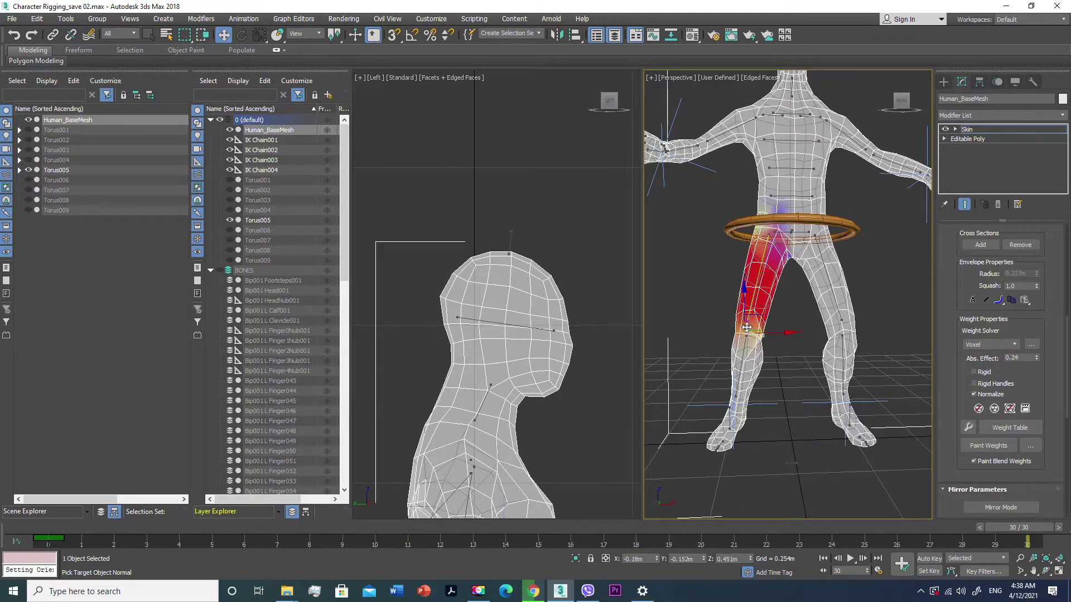
key("z")
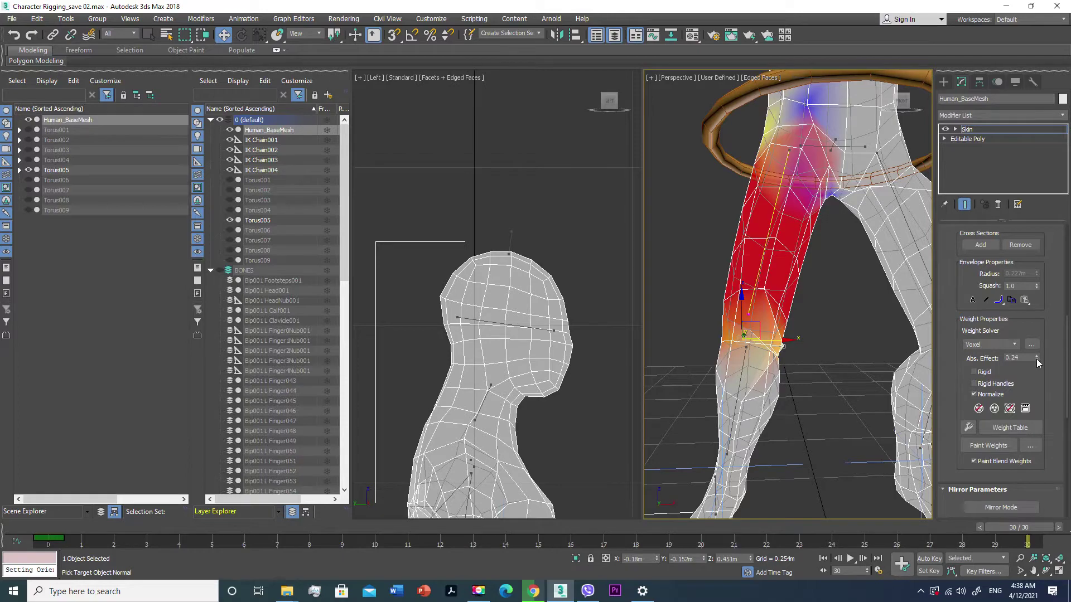
left_click_drag(1036, 360, 1031, 337)
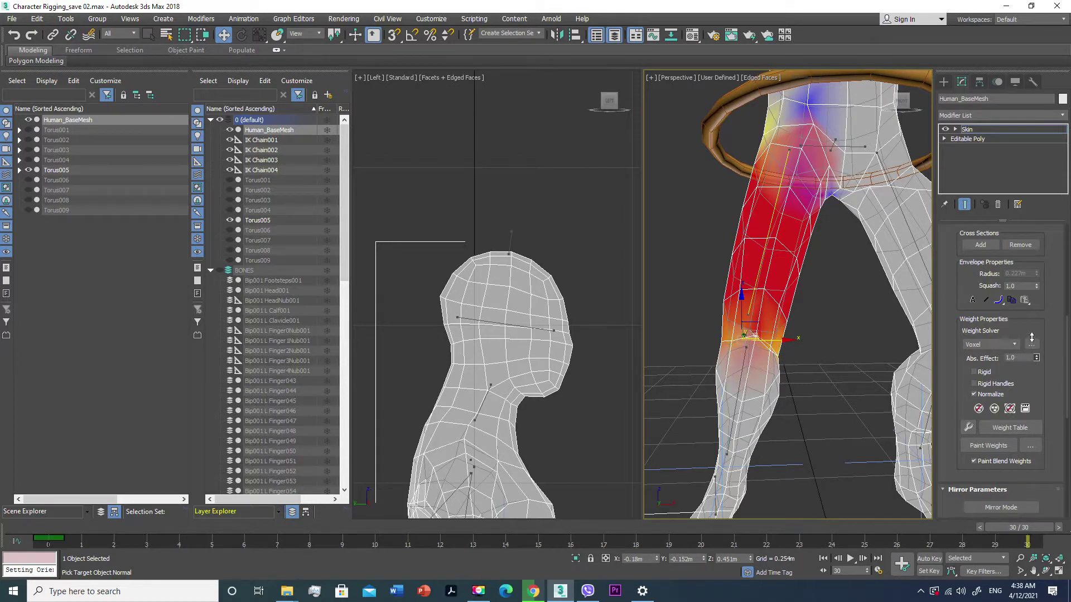
left_click(1036, 360)
scroll(727, 384, "down", 3)
scroll(744, 390, "down", 1)
mouse_move(745, 388)
middle_mouse_down("alt")
mouse_move(804, 387)
mouse_move(788, 390)
middle_mouse_up("alt")
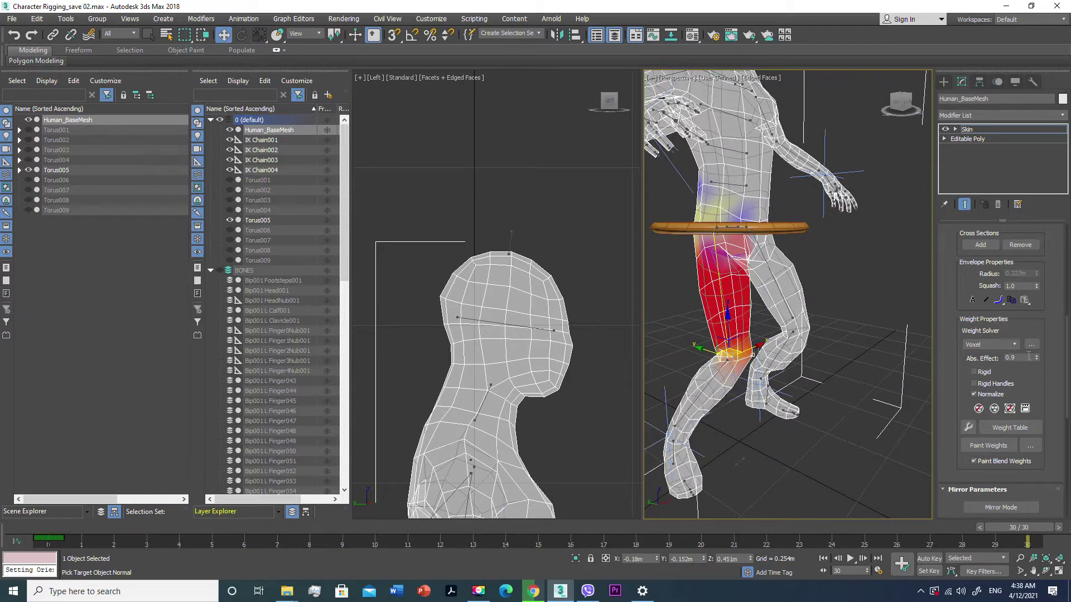
left_click_drag(1035, 358, 1035, 336)
mouse_move(745, 355)
middle_mouse_down("alt")
mouse_move(600, 339)
mouse_move(683, 326)
middle_mouse_up("alt")
scroll(732, 361, "up", 2)
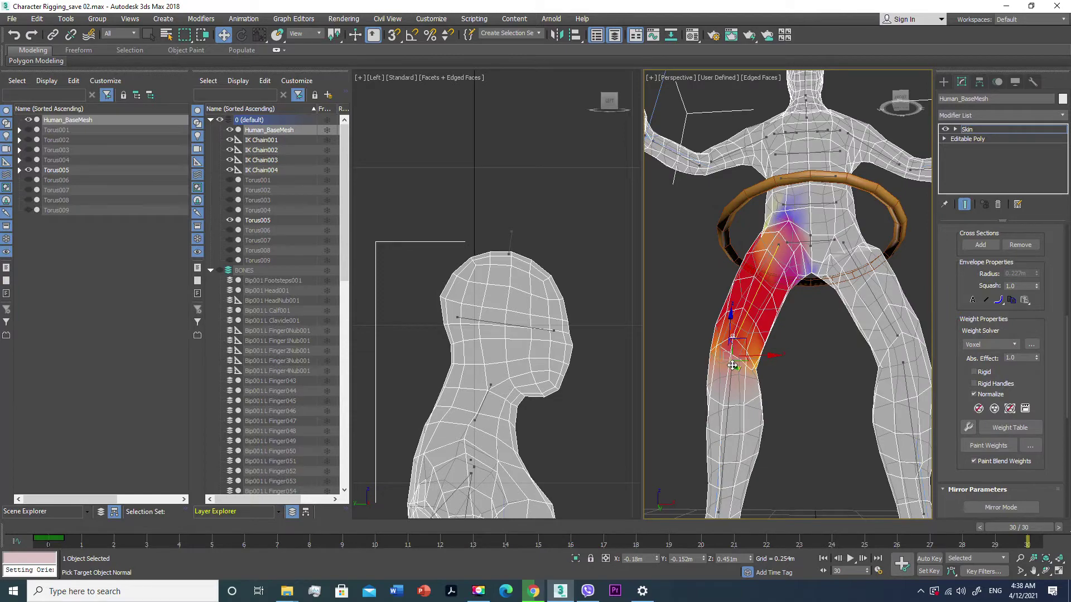
Set the lower-leg envelope's vertices to an absolute weight of 1.0
left_click(732, 366)
scroll(710, 389, "up", 3)
middle_click_drag(711, 389, 660, 411, "alt")
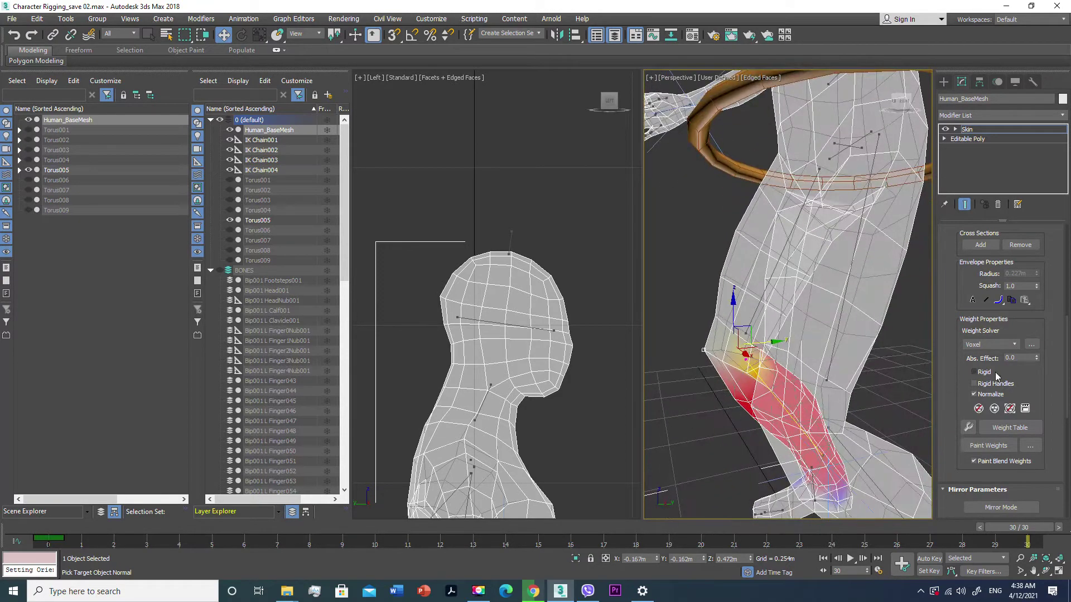
left_click_drag(1036, 356, 1036, 318)
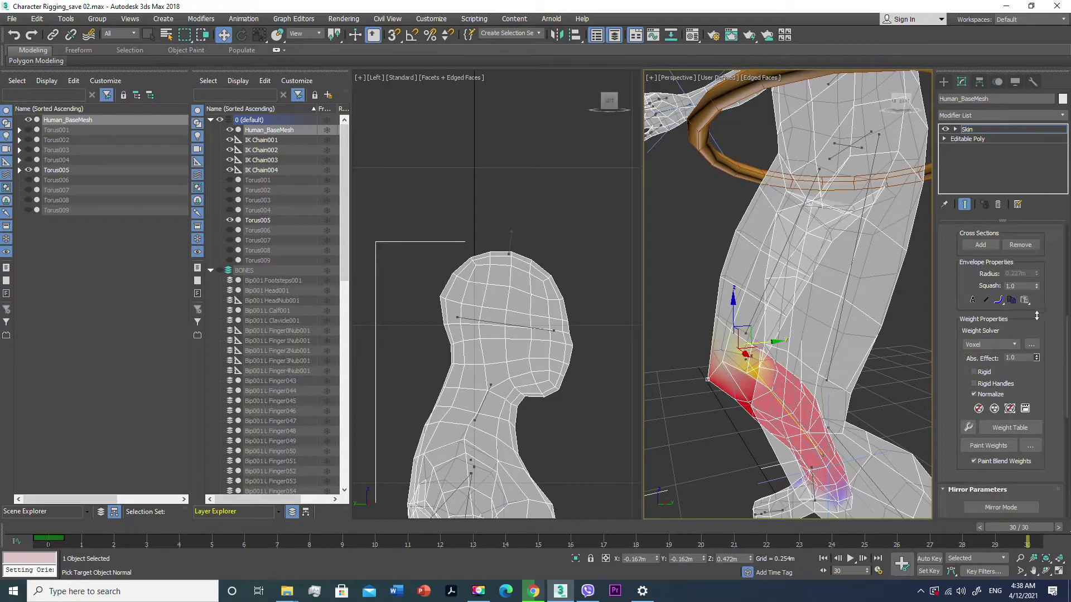
scroll(735, 375, "down", 5)
mouse_move(747, 375)
middle_mouse_down("alt")
mouse_move(797, 347)
mouse_move(881, 347)
mouse_move(903, 364)
mouse_move(768, 366)
mouse_move(805, 353)
mouse_move(775, 349)
mouse_move(720, 312)
mouse_move(695, 335)
middle_mouse_up("alt")
scroll(768, 366, "down", 3)
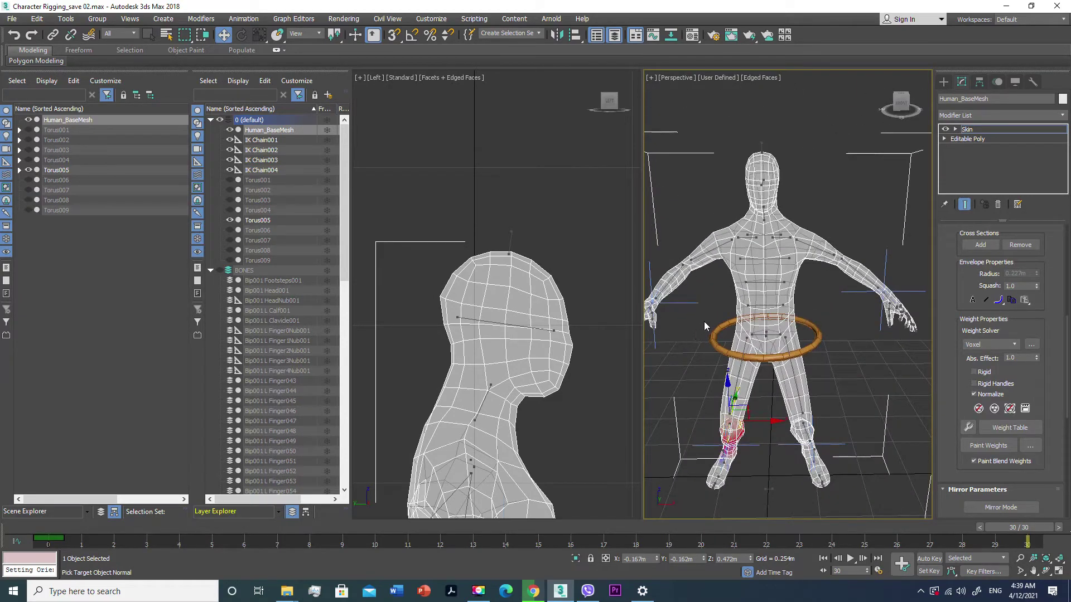
mouse_move(714, 292)
middle_mouse_down("alt")
mouse_move(708, 279)
mouse_move(584, 259)
middle_mouse_up("alt")
Unhide the torus controls Torus001 through Torus009 in Scene Explorer
left_click(64, 210)
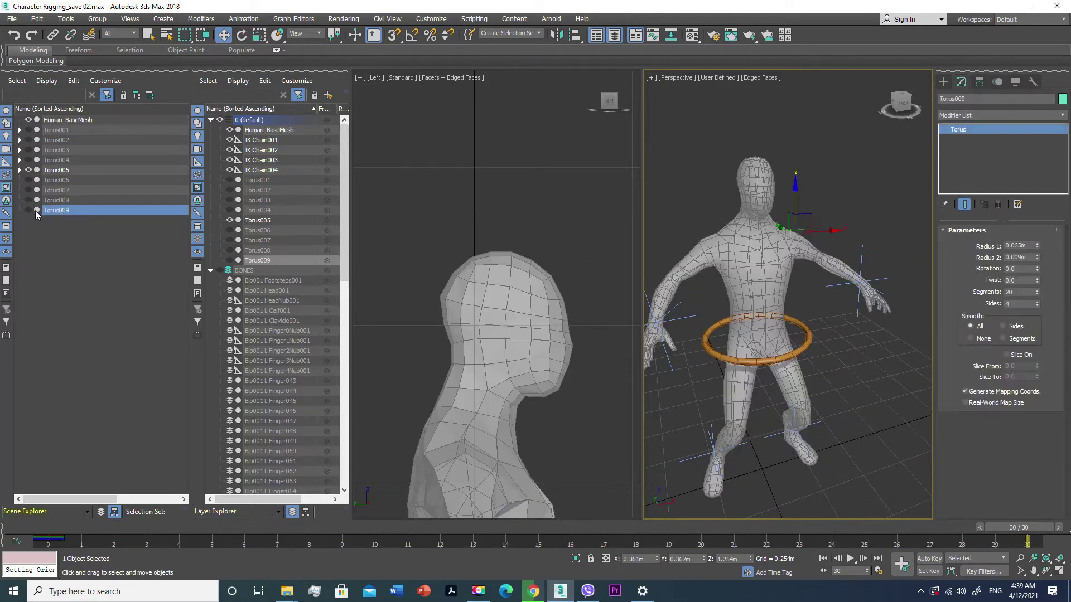
left_click(28, 210)
left_click(29, 210)
left_click(29, 169)
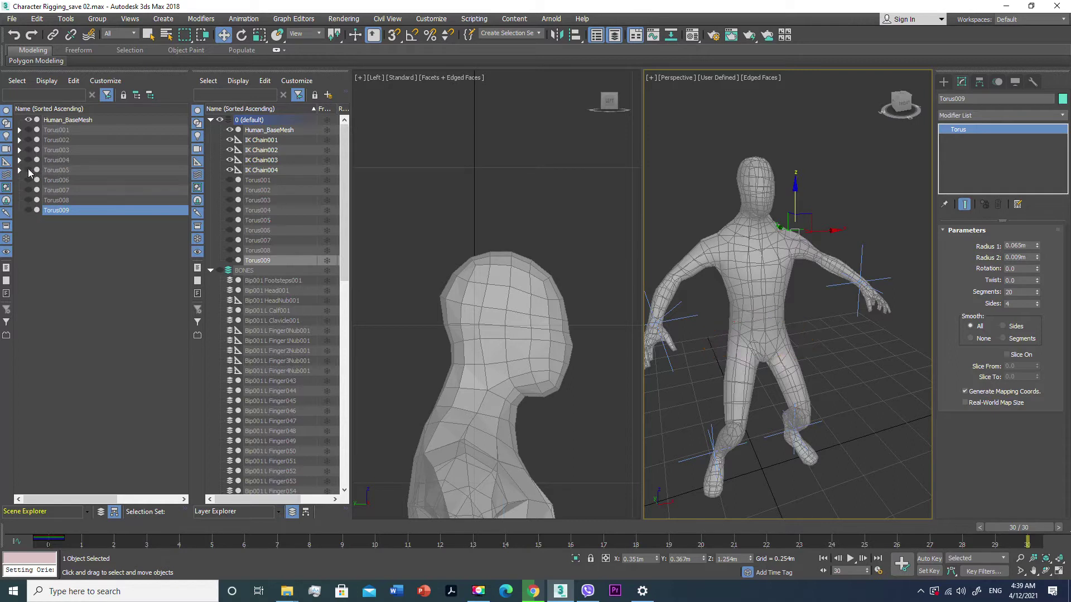
left_click(28, 130)
left_click(29, 150)
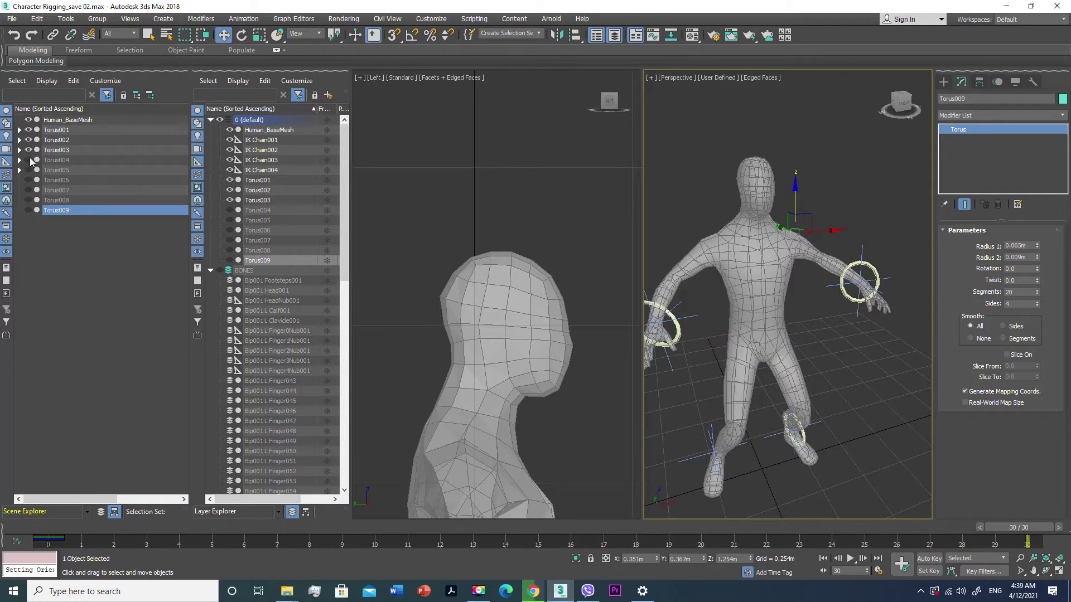
left_click(28, 160)
left_click(28, 180)
left_click(28, 200)
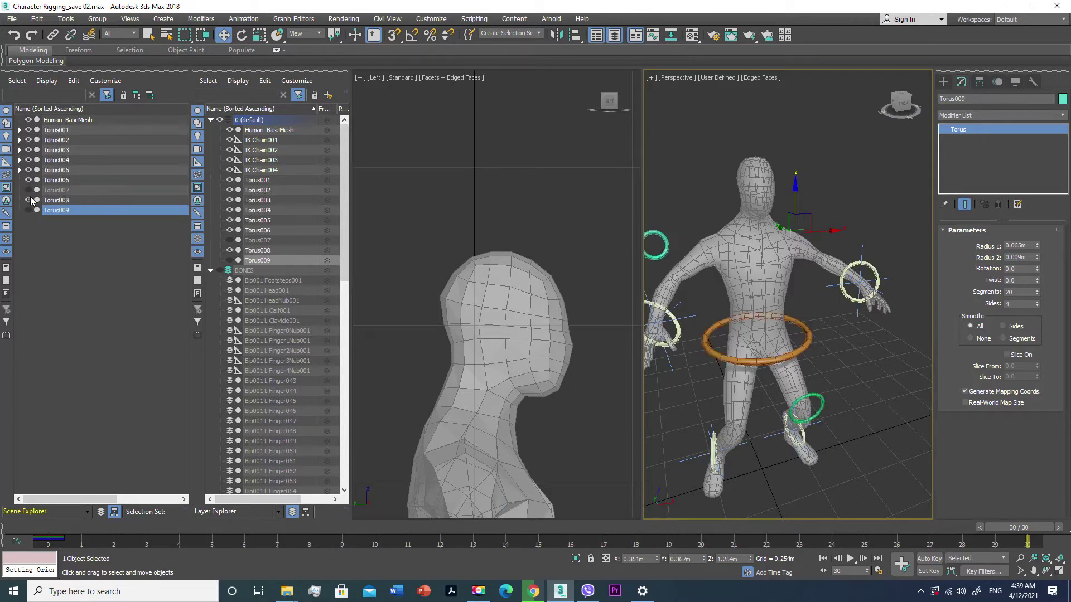
left_click(29, 211)
left_click(28, 190)
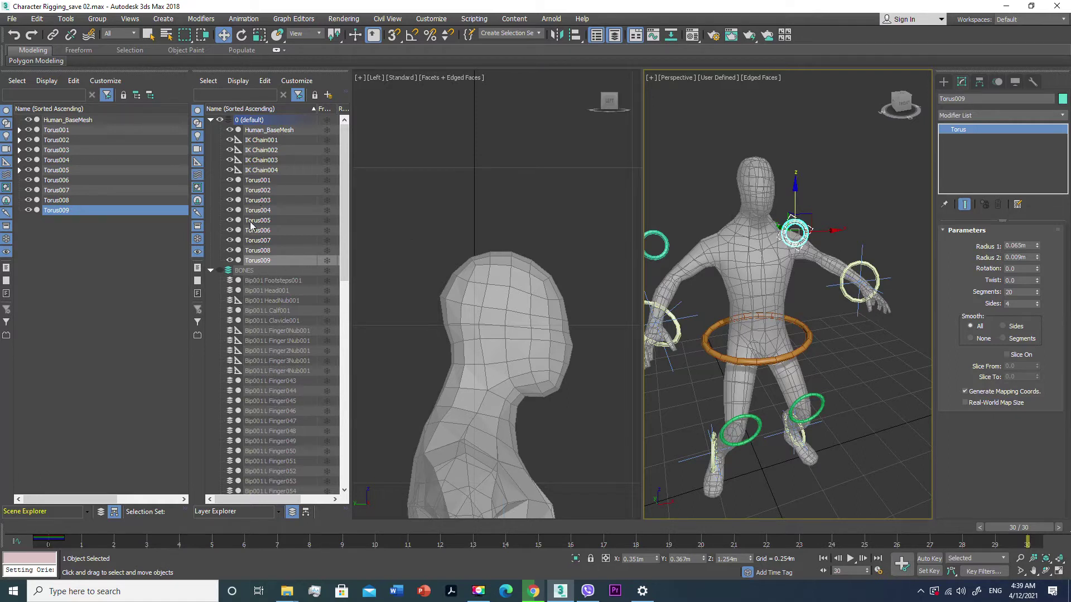
Collapse the BONES layer's bone list, reframe the view, and select the BONES layer
left_click(211, 271)
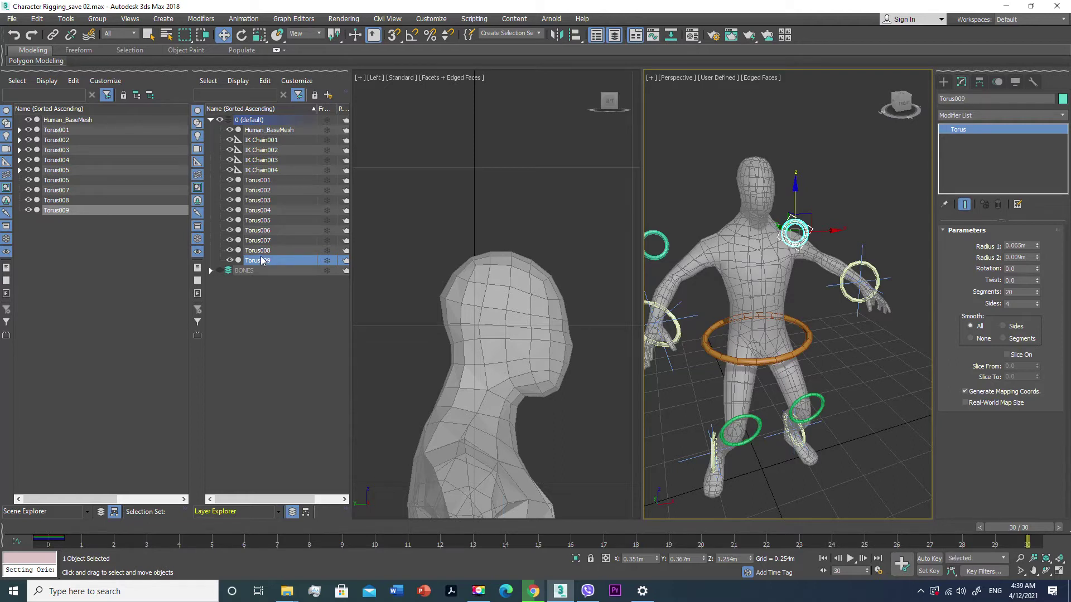
left_click(230, 260)
left_click(230, 180)
left_click(230, 180)
mouse_move(763, 227)
middle_mouse_down()
mouse_move(775, 209)
mouse_move(758, 226)
mouse_move(838, 226)
middle_mouse_up()
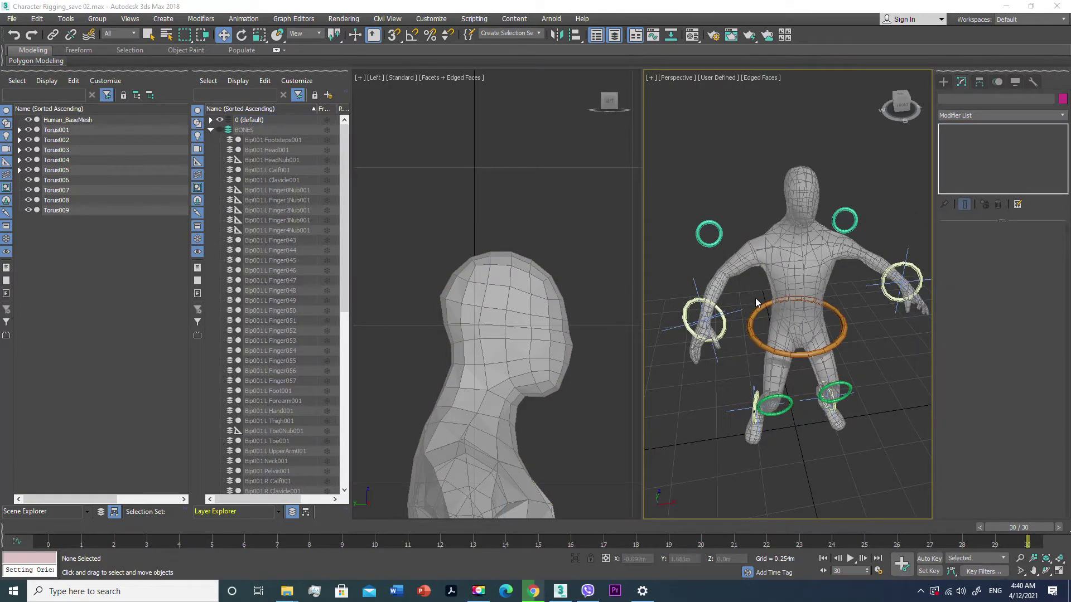
middle_click_drag(825, 391, 770, 334, "alt")
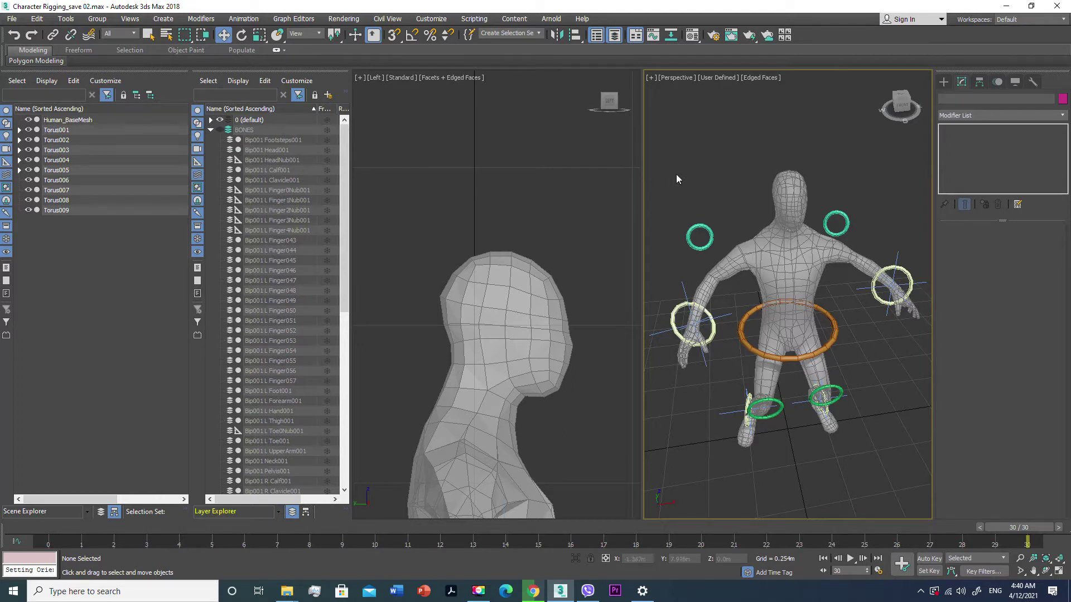
left_click(244, 130)
Move Torus010 out from under Torus005, then hide Torus001 through Torus009
left_click(220, 130)
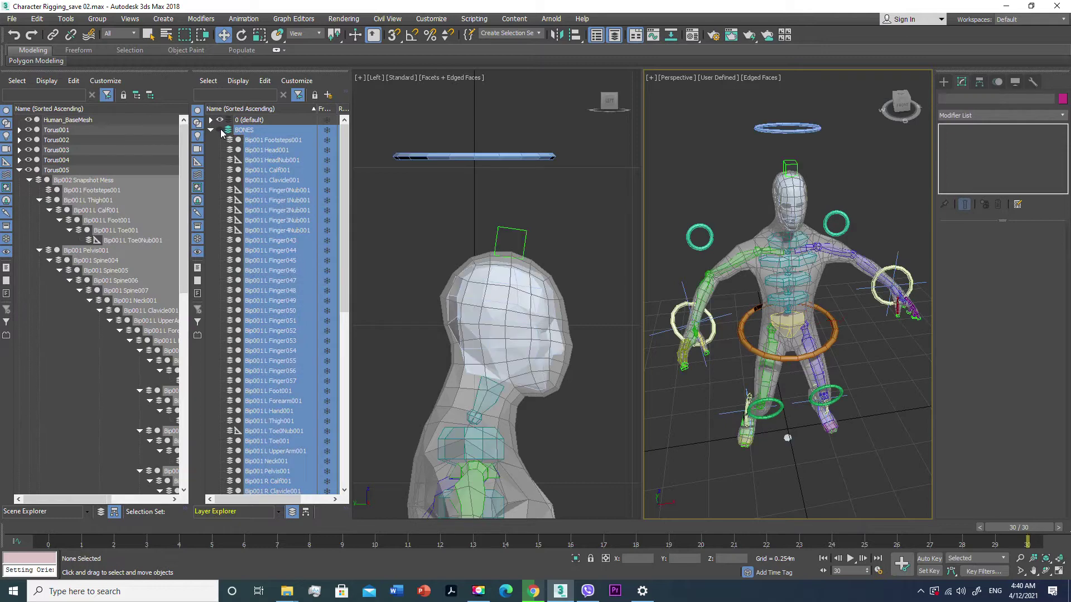
left_click(811, 175)
left_click(817, 130)
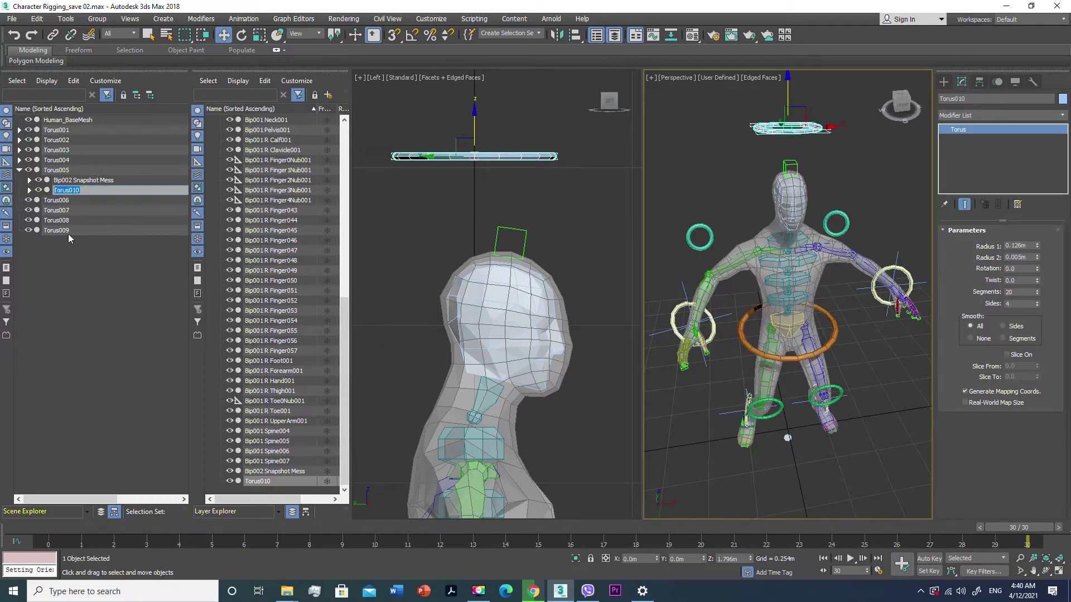
left_click(65, 262)
mouse_move(71, 189)
left_mouse_down()
mouse_move(86, 289)
mouse_move(36, 260)
left_mouse_up()
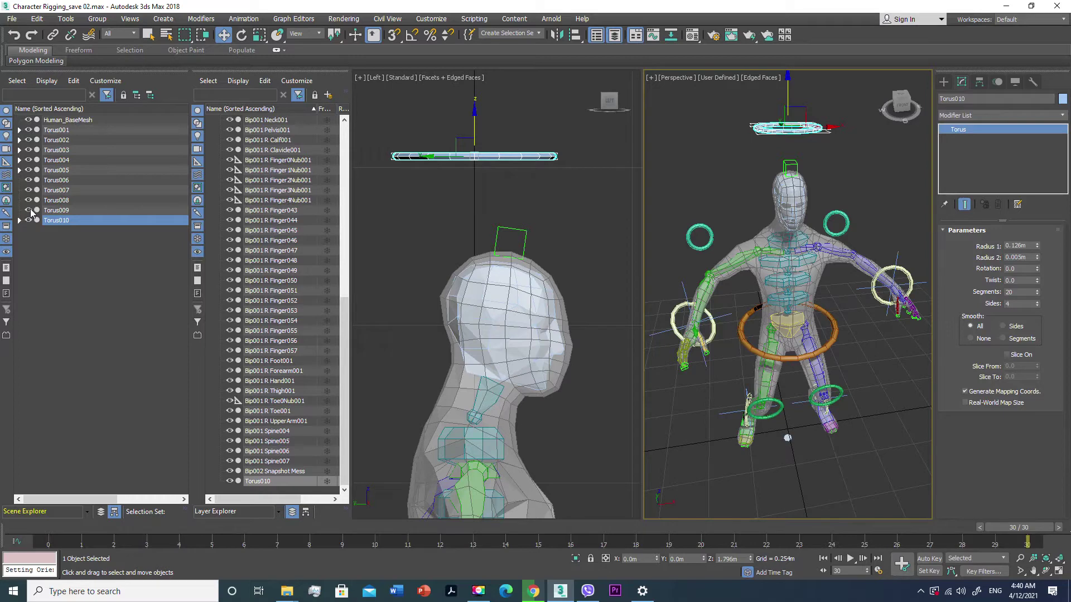
left_click(47, 211)
left_click(53, 133, "shift")
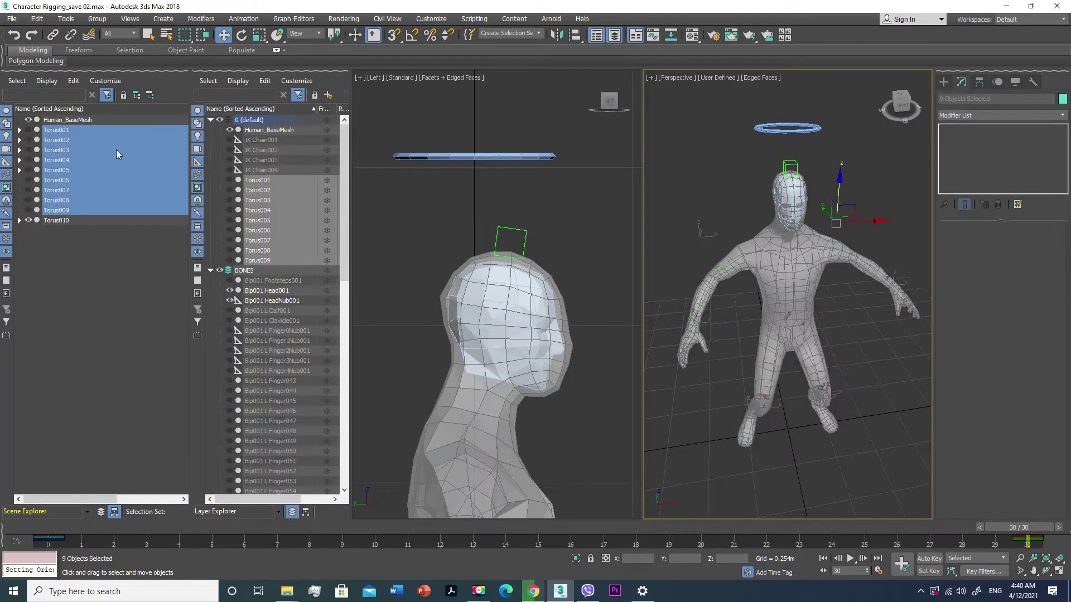
Unhide the waist ring Torus005 and link the head ring Torus010 to it
left_click(770, 128)
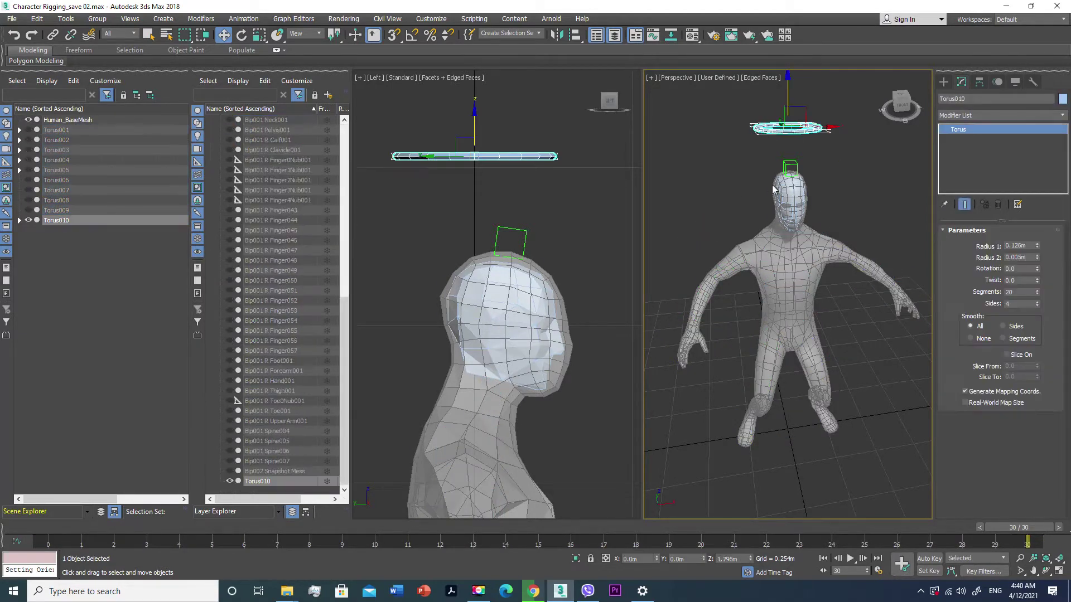
mouse_move(988, 524)
left_mouse_down()
mouse_move(903, 521)
mouse_move(1047, 519)
left_mouse_up()
left_click(28, 170)
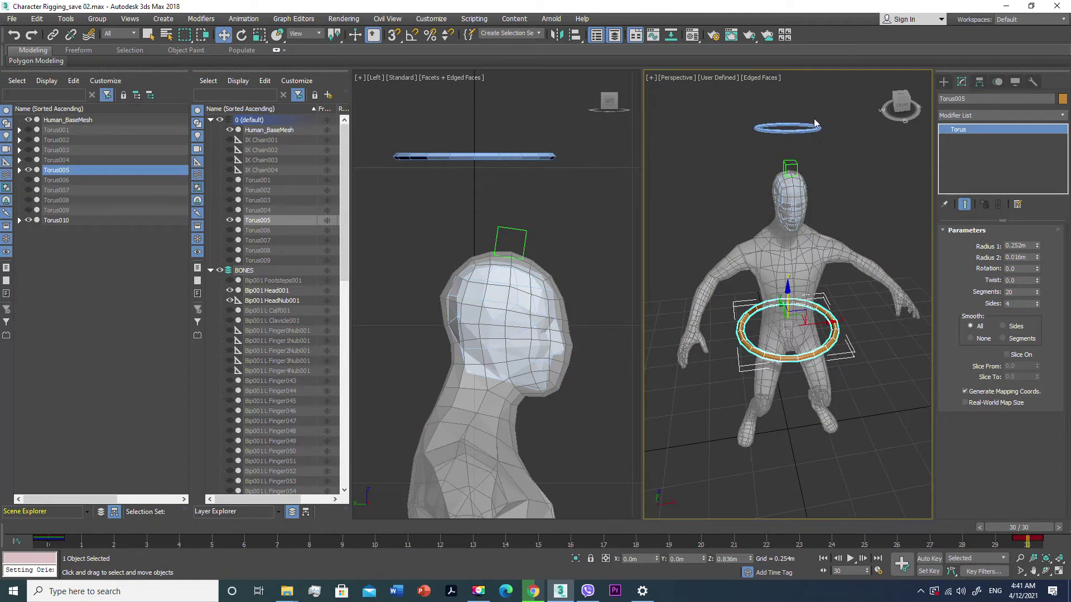
left_click(48, 37)
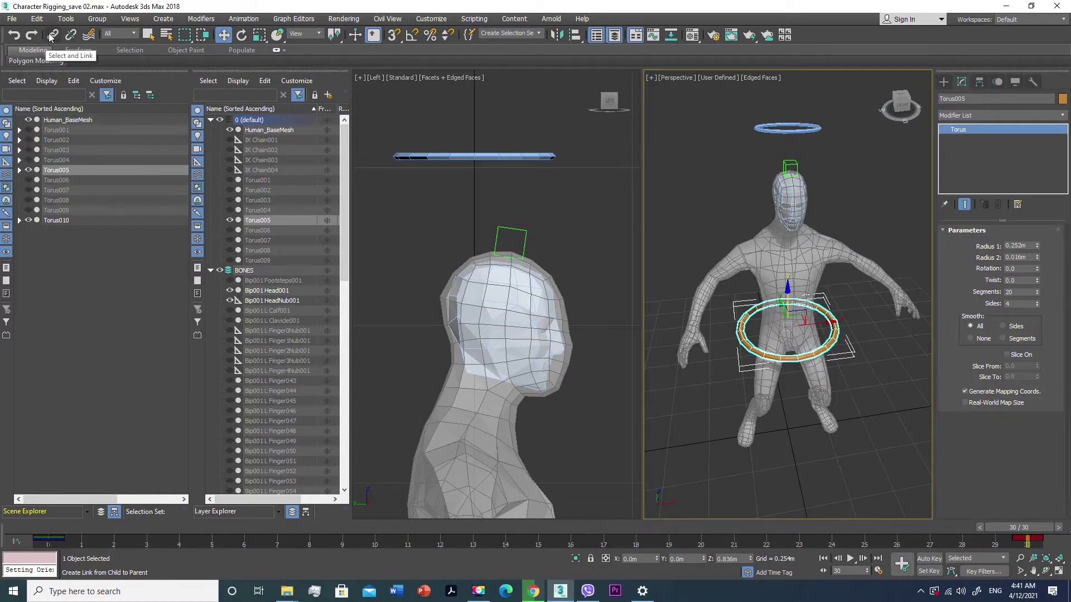
left_click_drag(815, 129, 837, 330)
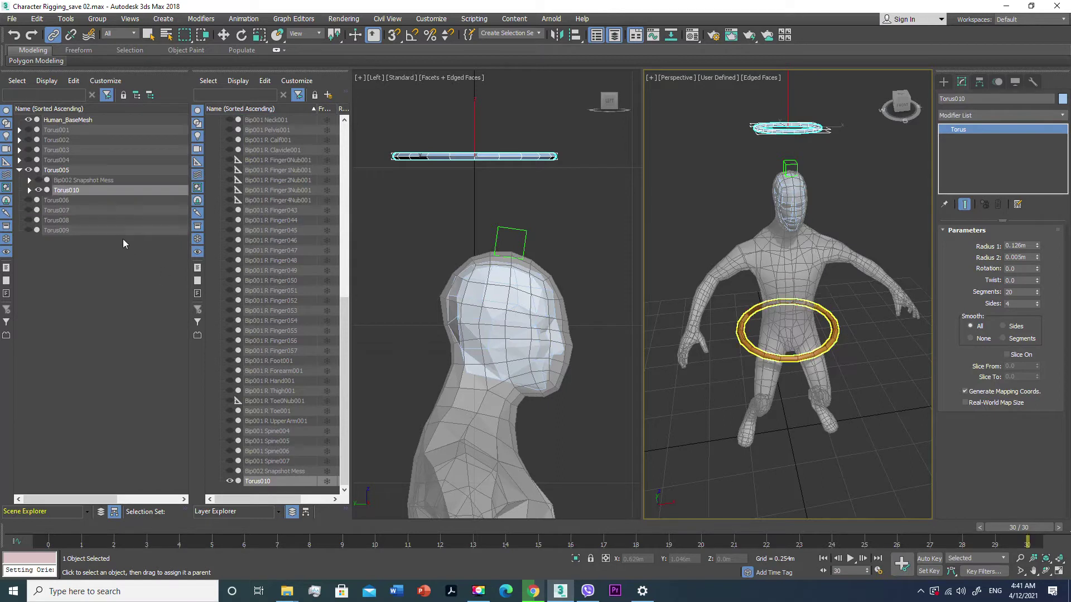
Check Torus010's new parent in Scene Explorer and reselect it with the Move tool
left_click(60, 189)
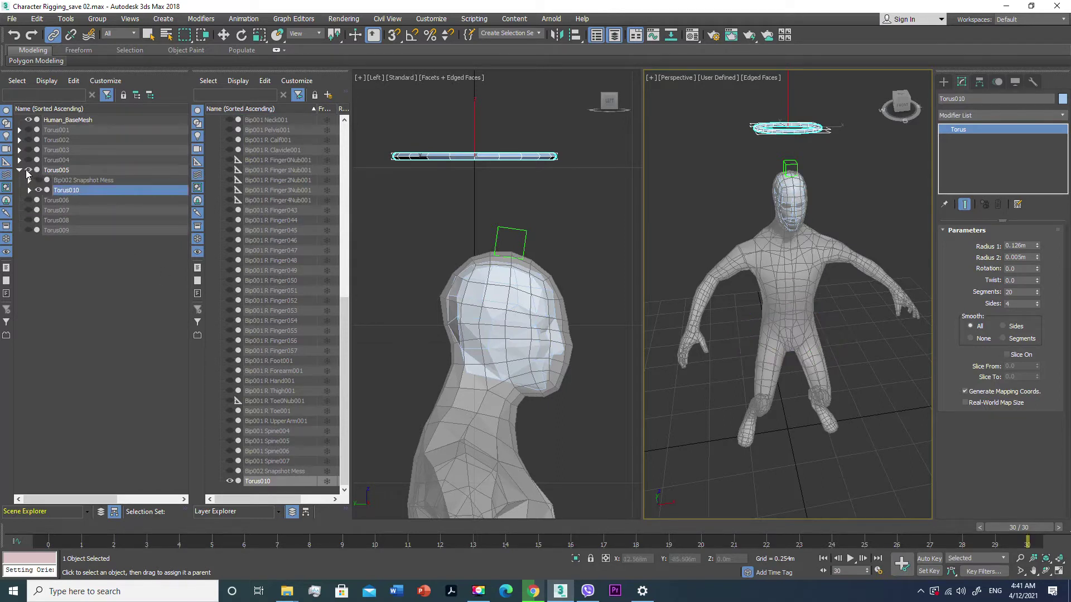
left_click(37, 189)
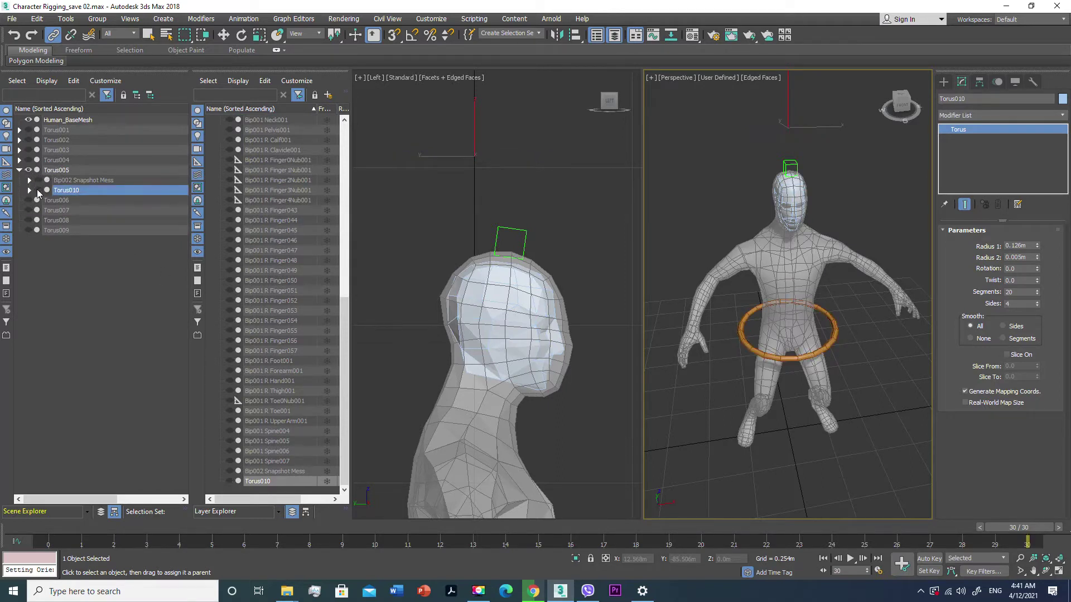
left_click(37, 189)
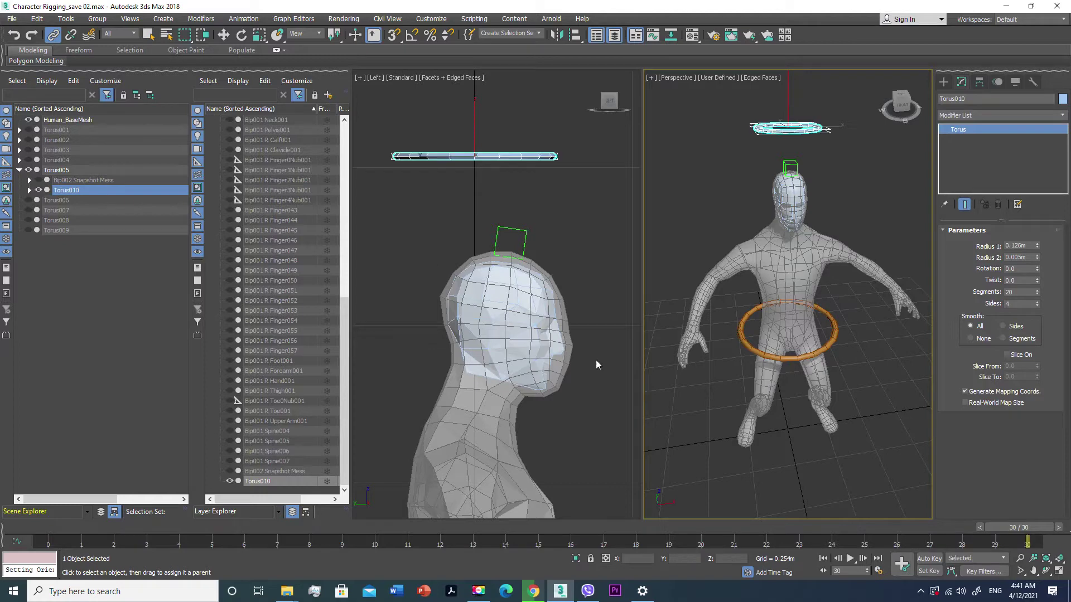
left_click(750, 310)
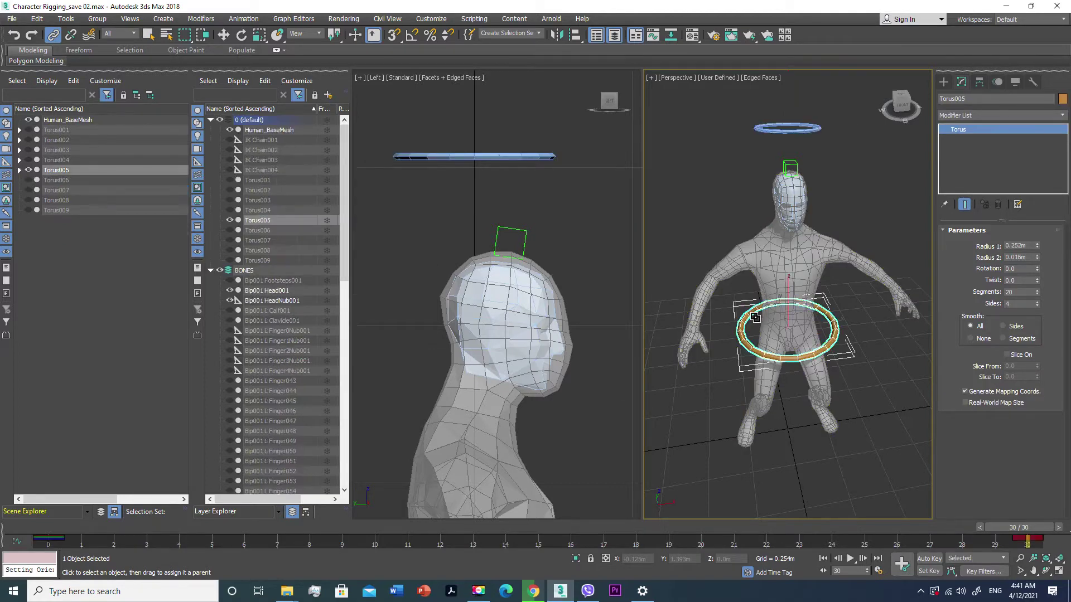
left_click_drag(770, 301, 778, 294)
key("w")
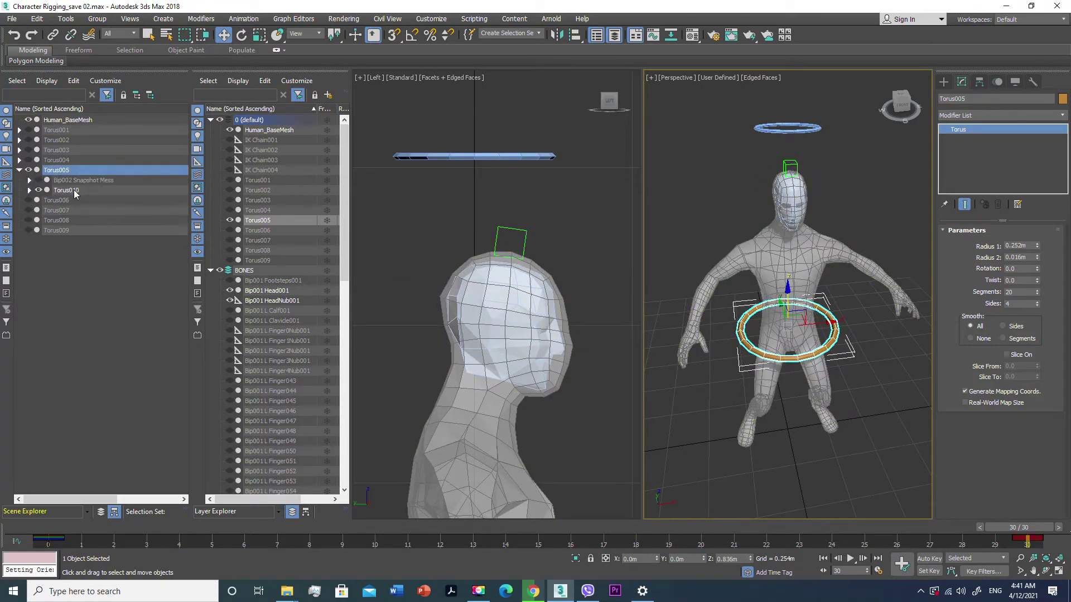
left_click(71, 190)
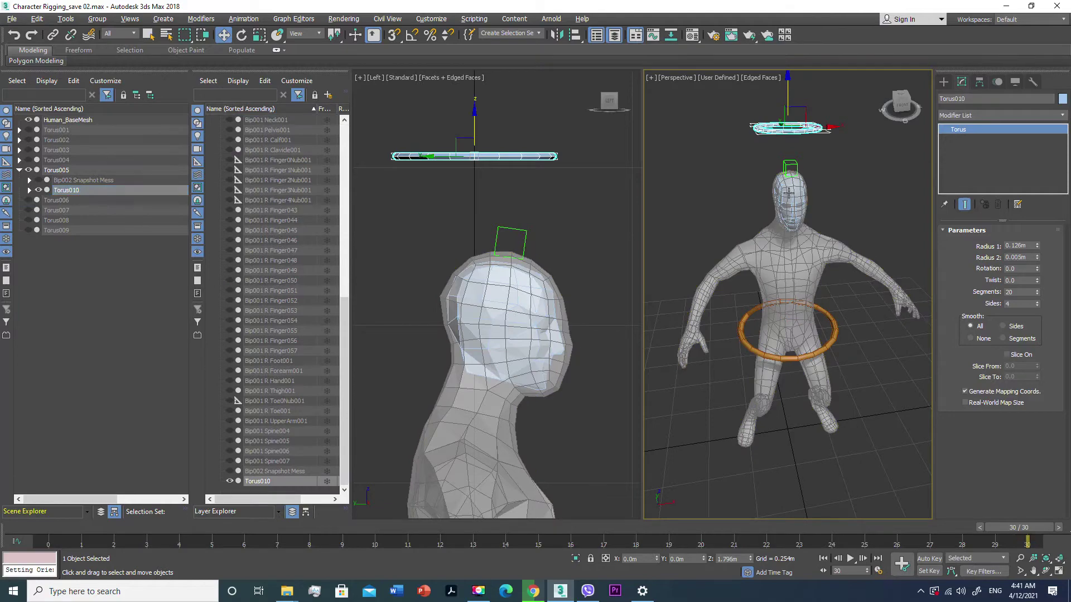
scroll(788, 192, "up", 2)
Rotate the head ring Torus010 freely to test the head turning, cancelling each try
scroll(789, 192, "up", 3)
mouse_move(790, 229)
middle_mouse_down()
mouse_move(801, 251)
mouse_move(820, 246)
middle_mouse_up()
key("e")
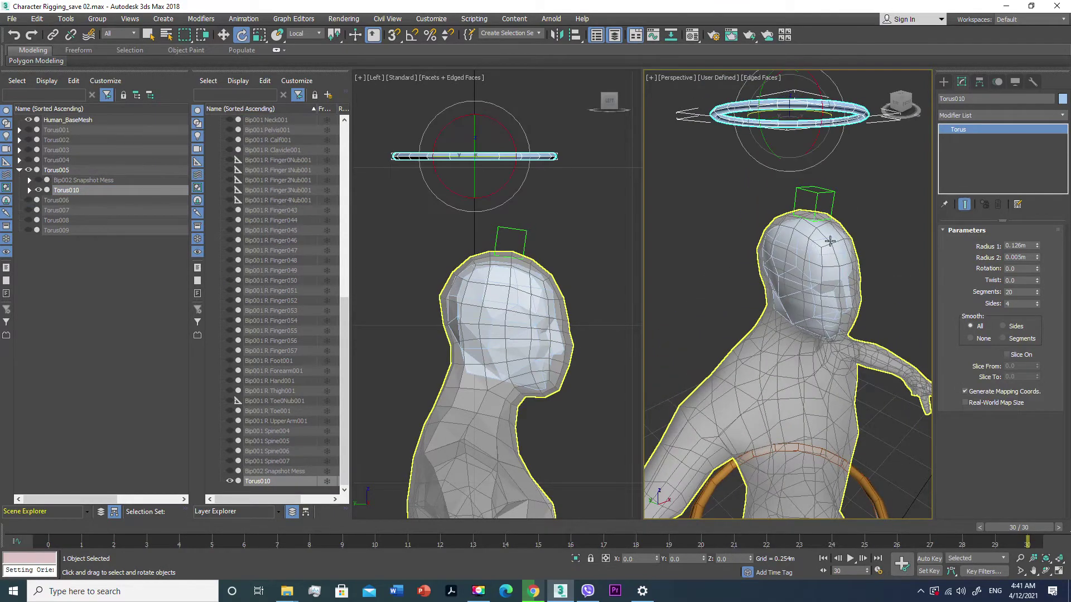
left_click_drag(794, 107, 756, 114)
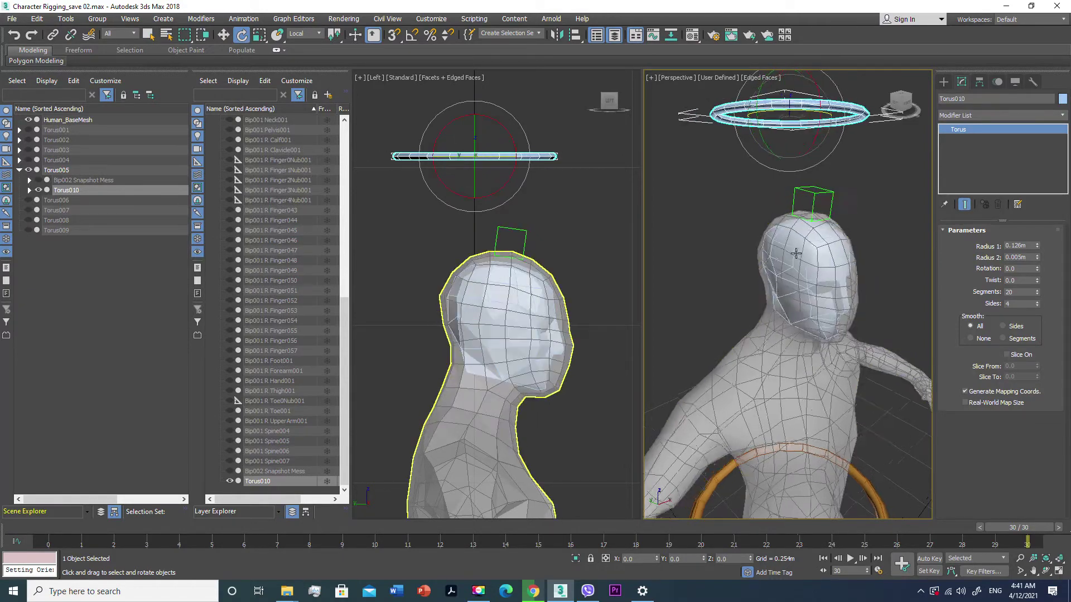
right_click(770, 129)
mouse_move(796, 141)
left_mouse_down()
mouse_move(808, 140)
mouse_move(747, 141)
mouse_move(756, 140)
left_mouse_up()
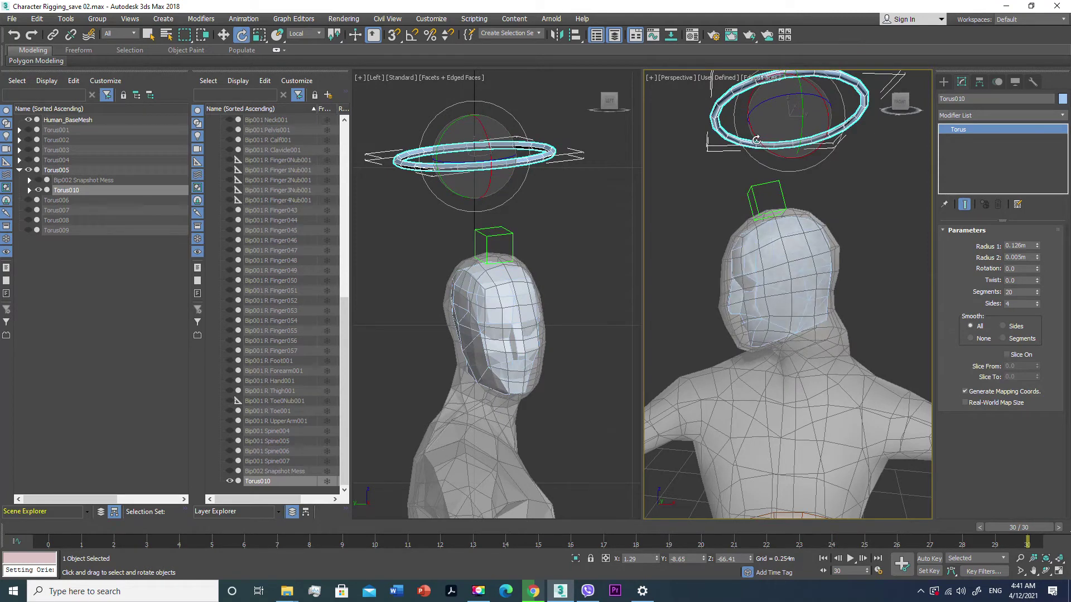
right_click(756, 140)
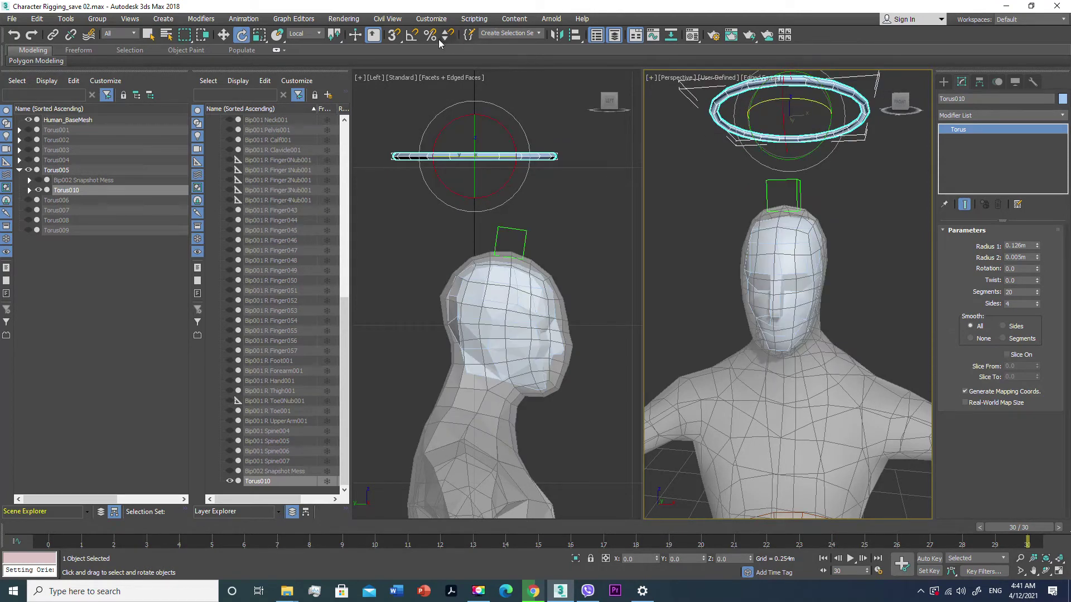
Enable 45° angle snapping and turn the head ring 45° to swivel the head
right_click(411, 38)
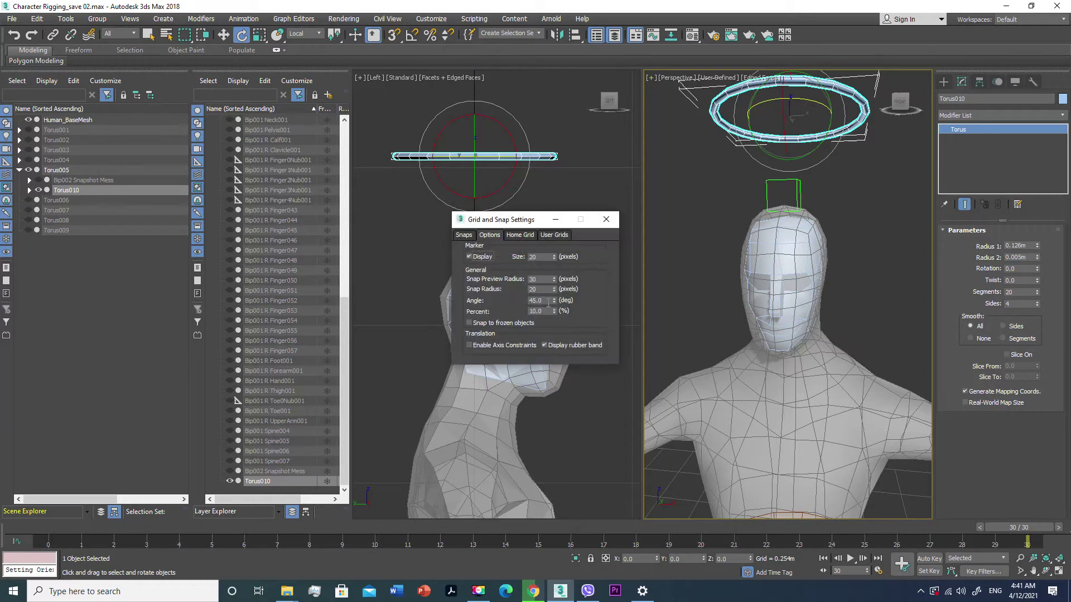
left_click(607, 220)
key("a")
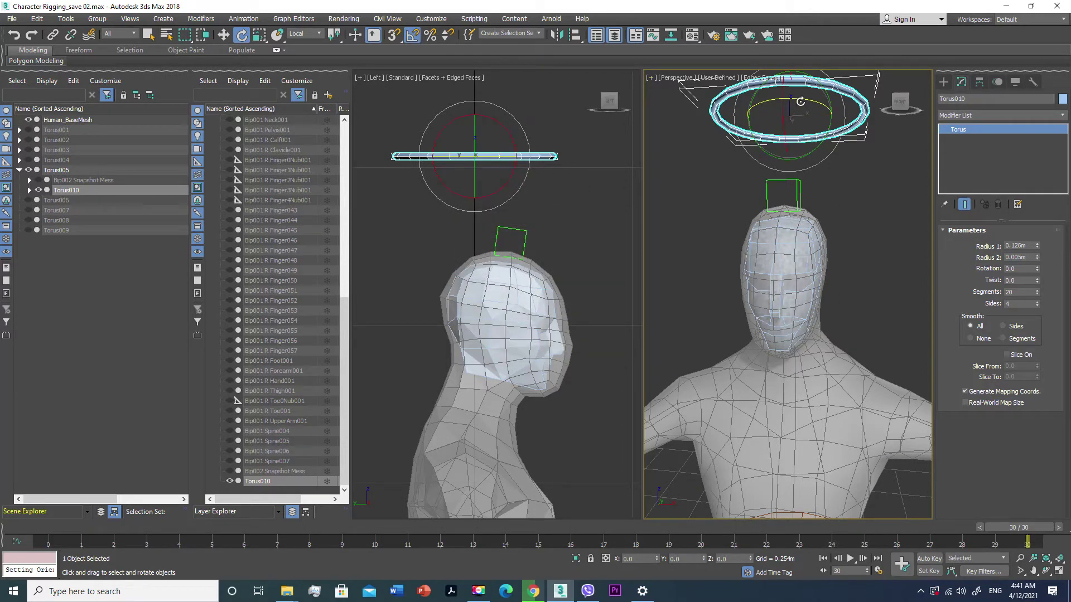
left_click_drag(800, 99, 796, 104)
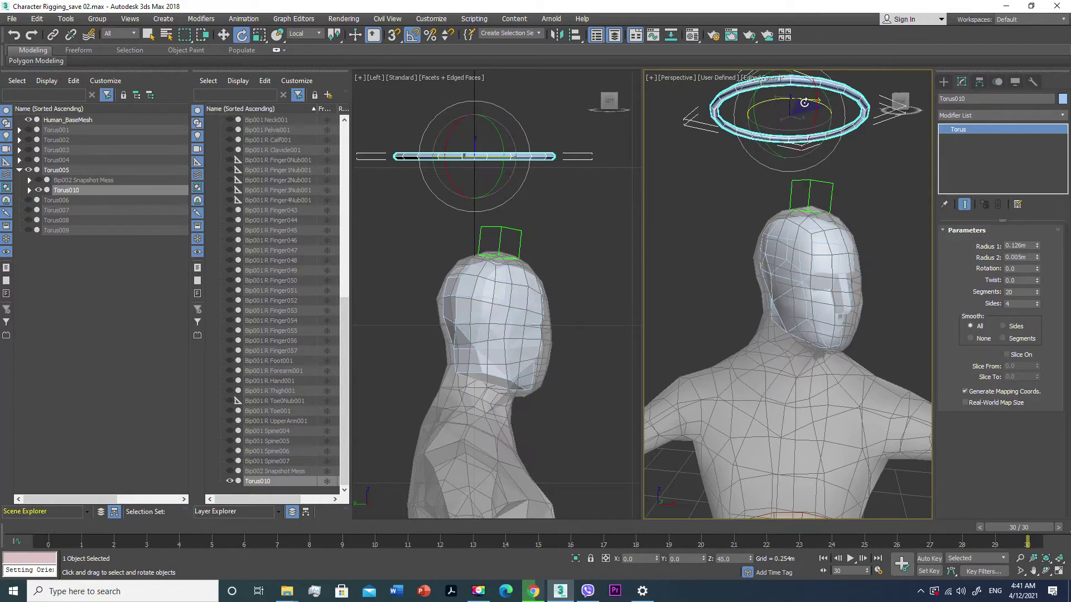
Rotate the head ring 45° back to face front, checking the full character
mouse_move(796, 104)
middle_mouse_down("alt")
mouse_move(705, 345)
mouse_move(816, 371)
middle_mouse_up("alt")
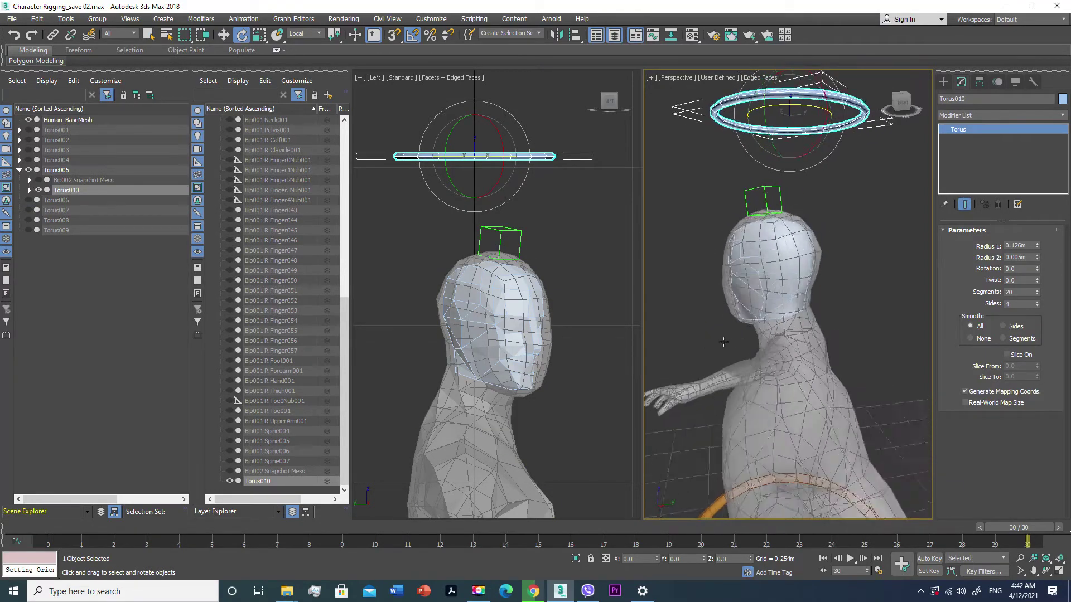
scroll(815, 371, "down", 3)
scroll(816, 371, "down", 3)
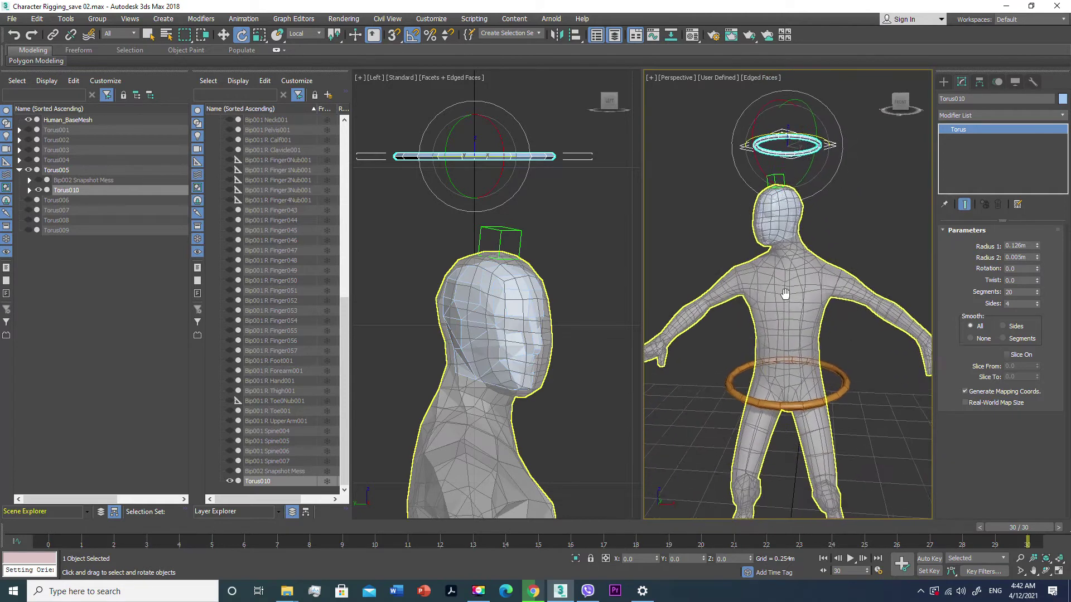
scroll(815, 371, "down", 1)
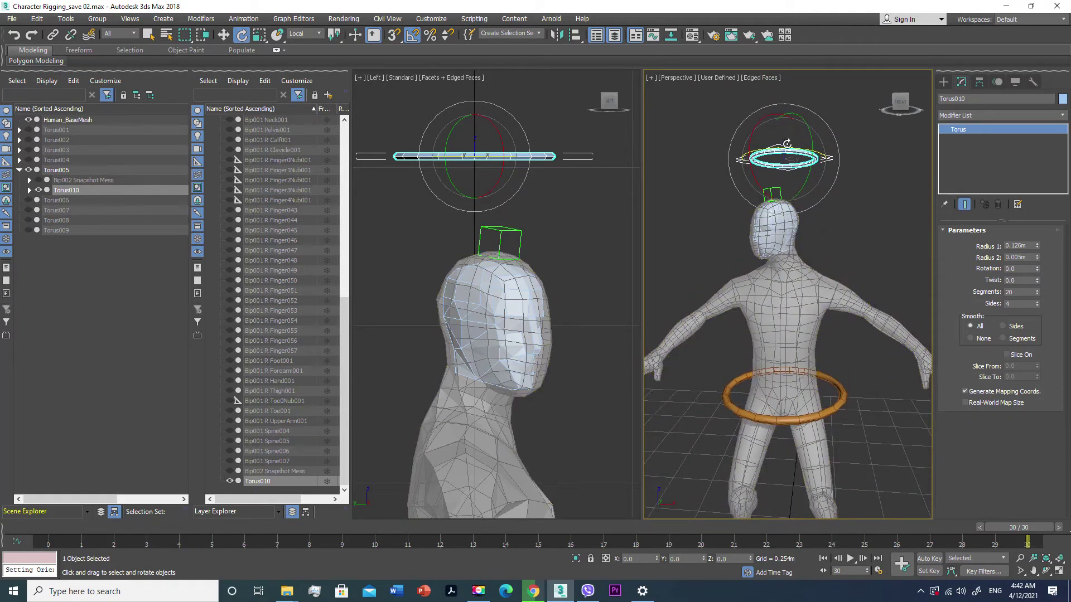
middle_click_drag(786, 146, 788, 191, "alt")
left_click_drag(788, 191, 798, 177)
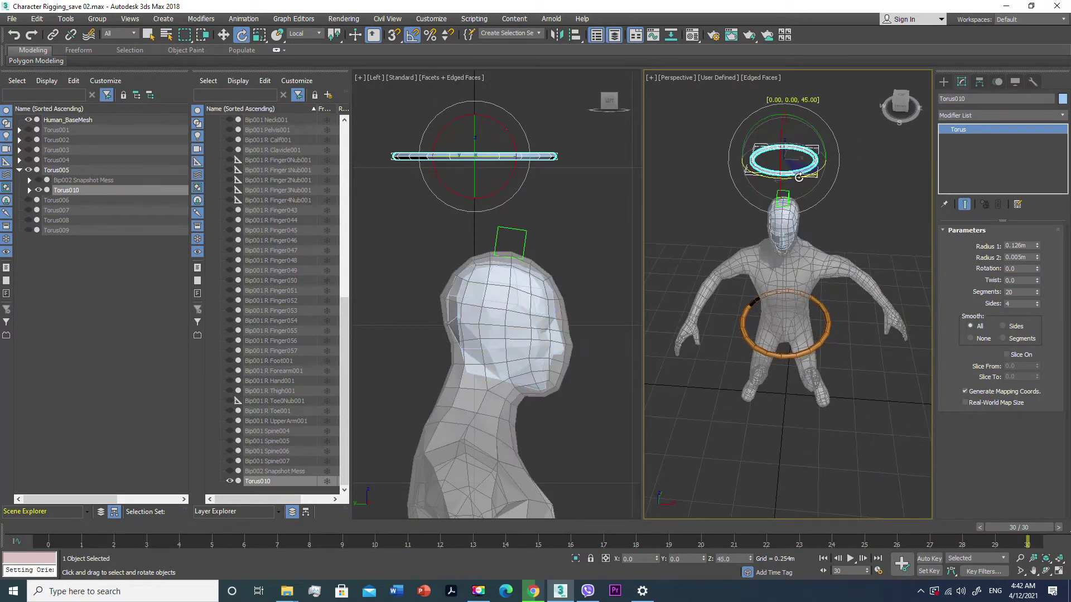
middle_click_drag(788, 288, 796, 266, "alt")
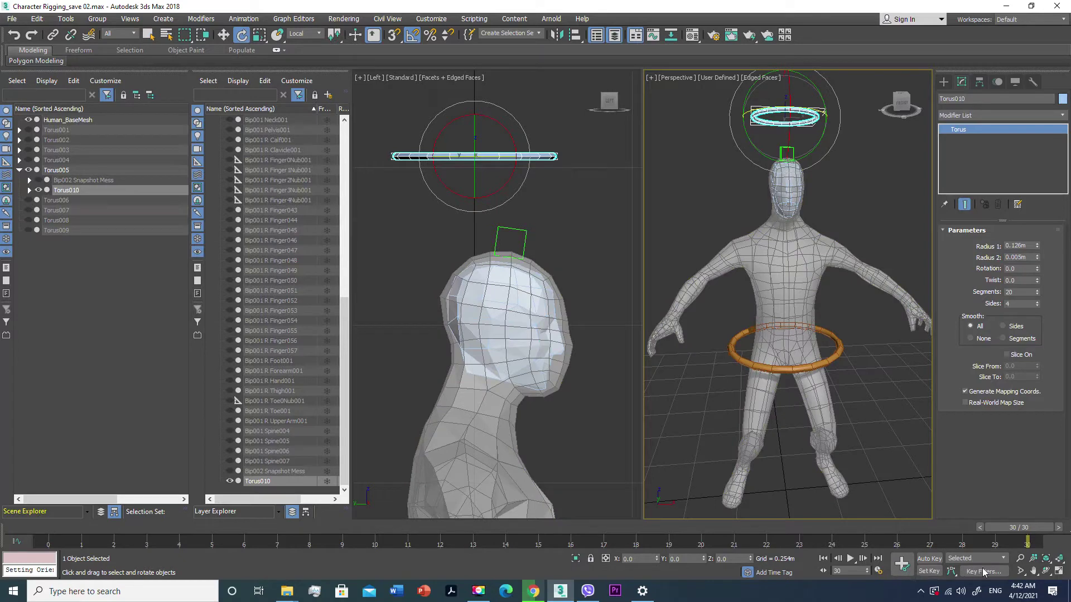
scroll(720, 373, "down", 3)
middle_click_drag(732, 370, 751, 311)
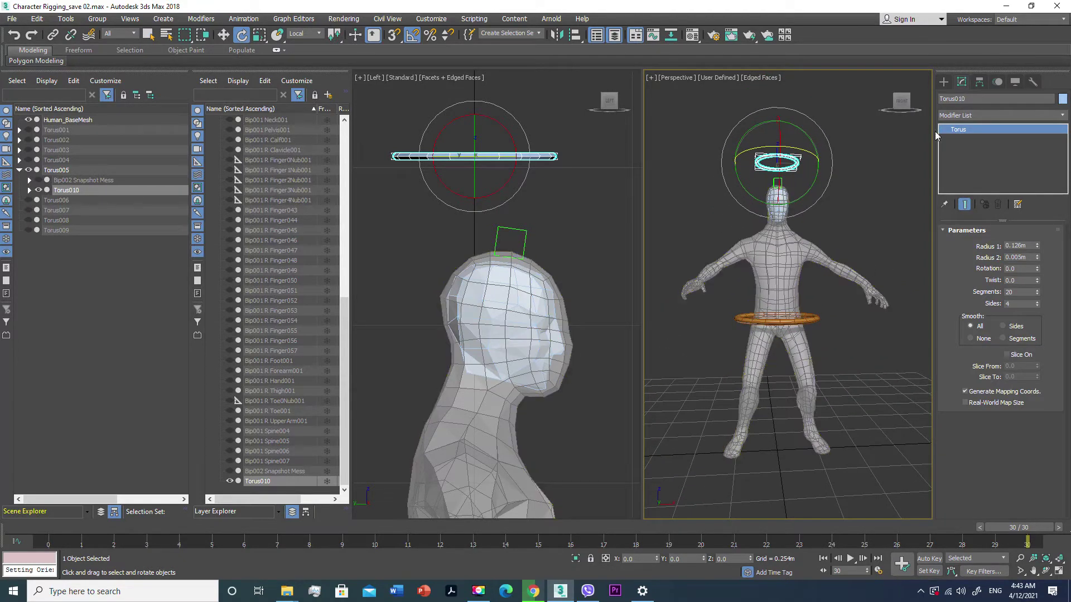
left_click(944, 81)
Create ground ring Torus011 around the feet, zero its X/Y position, and unhide the hand rings
left_click(973, 184)
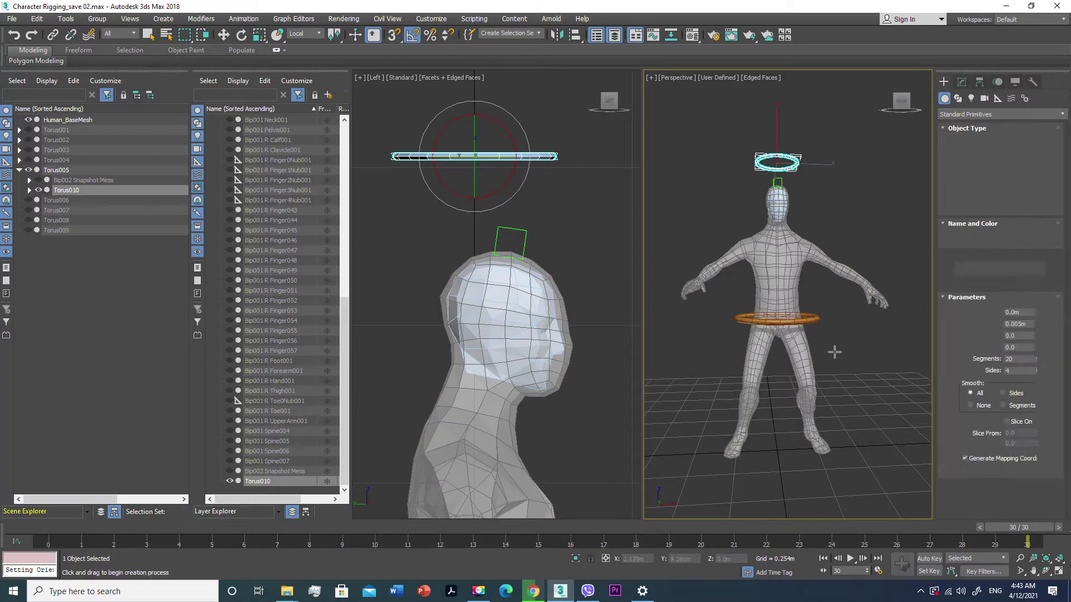
left_click_drag(770, 437, 791, 474)
left_click(763, 477)
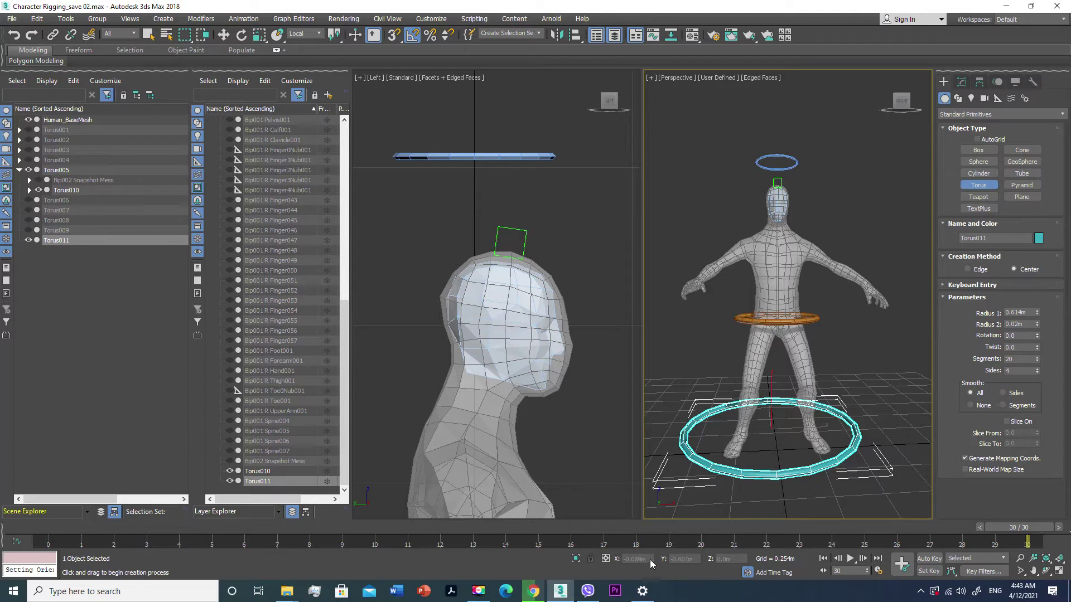
key("w")
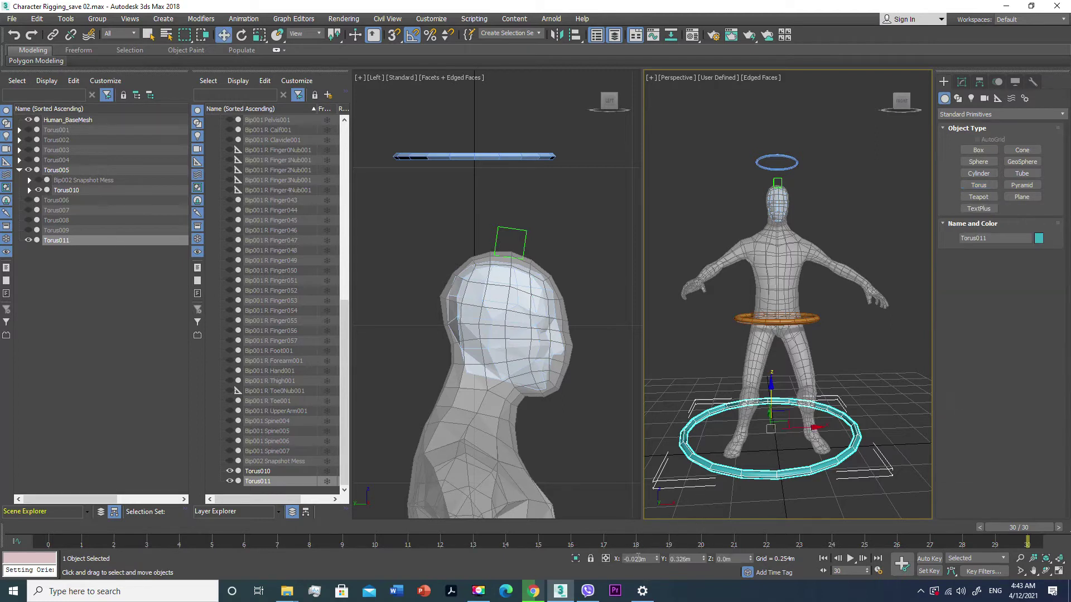
right_click(658, 561)
right_click(704, 559)
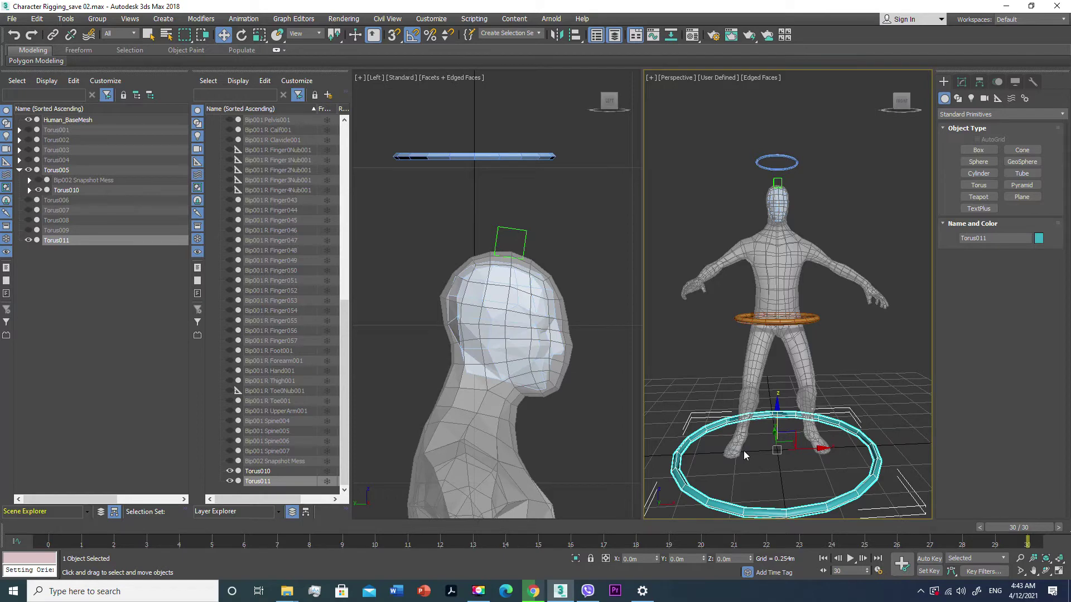
scroll(744, 450, "down", 3)
middle_click_drag(744, 451, 751, 438)
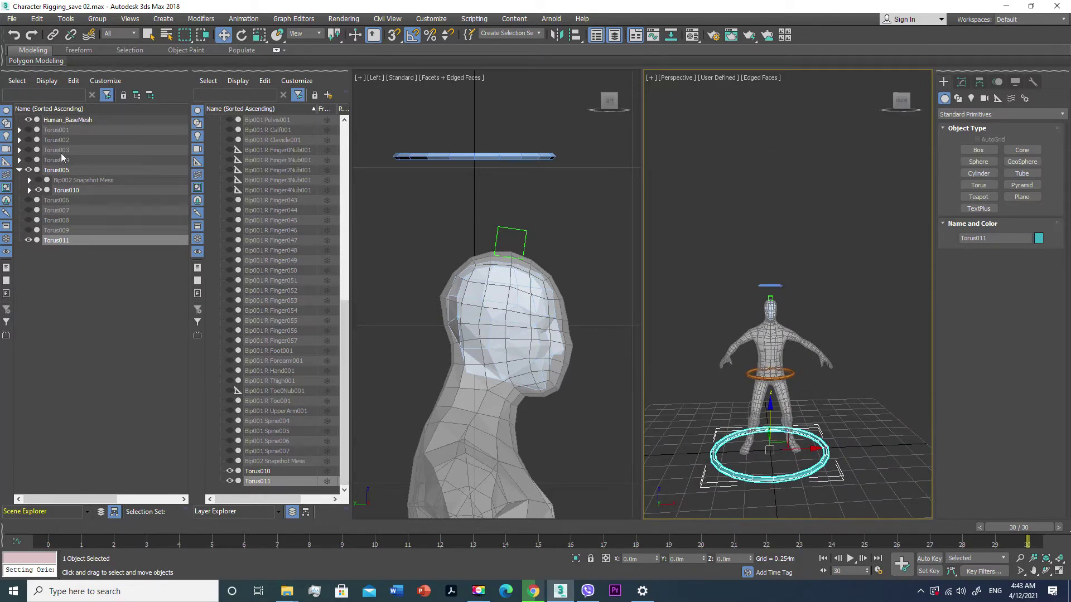
left_click(27, 130)
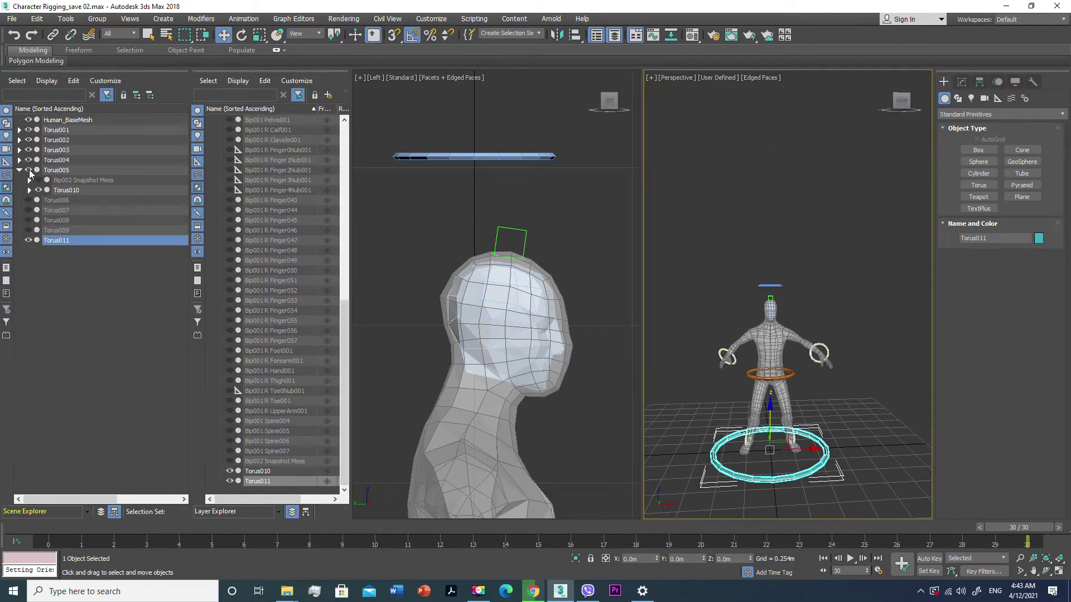
Unhide Torus007–Torus009 and the Bip002 Snapshot Mesh under Torus005, then recentre the view
left_click(28, 210)
left_click(28, 230)
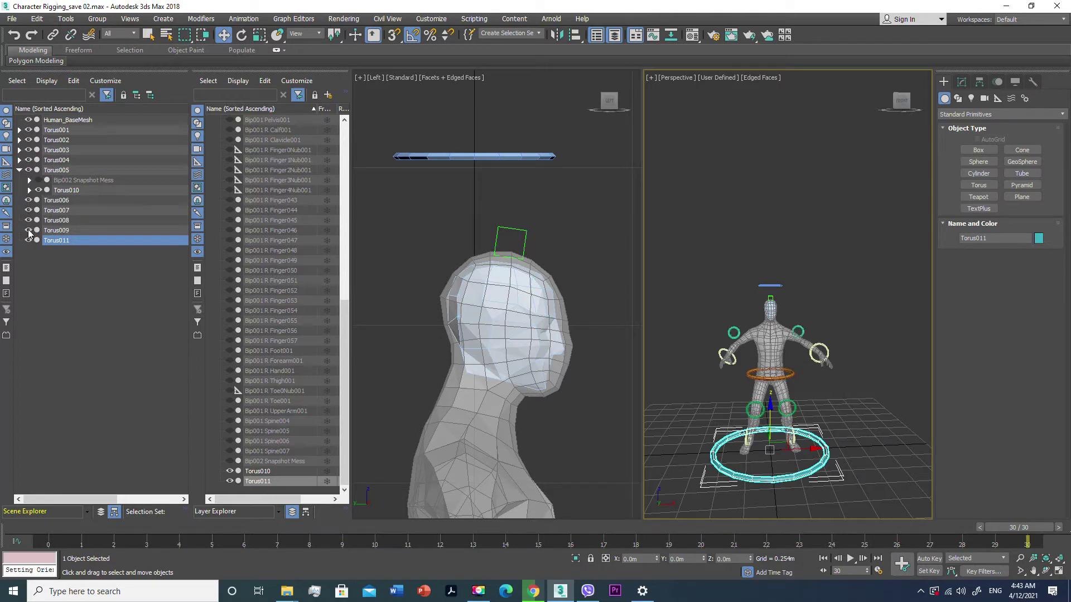
left_click(19, 171)
left_click(19, 170)
left_click(38, 181)
middle_click_drag(757, 398, 755, 322)
scroll(755, 322, "up", 2)
scroll(755, 324, "up", 3)
scroll(753, 335, "up", 2)
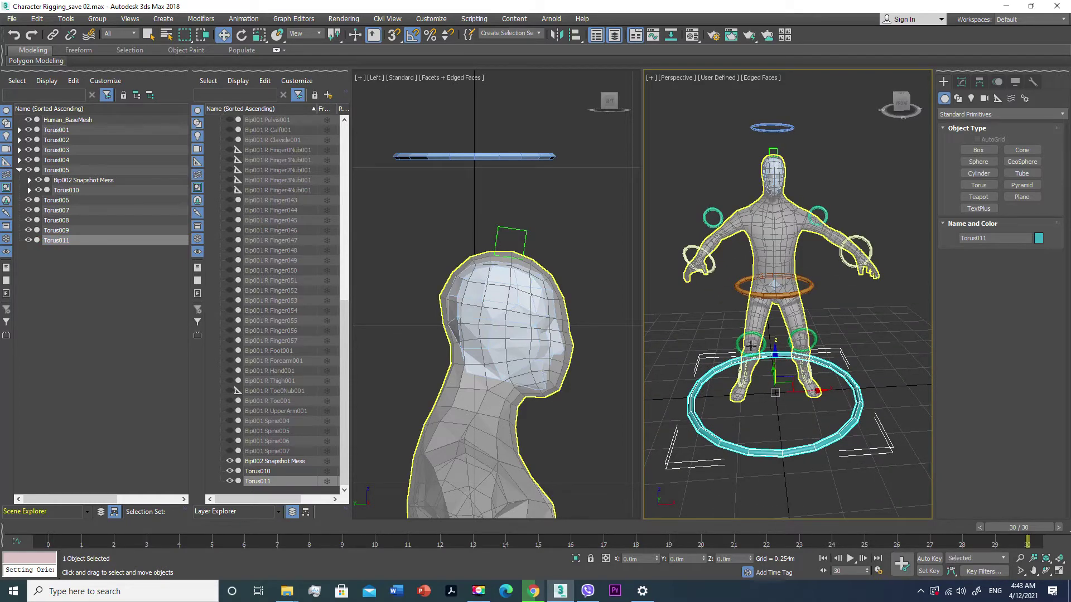
left_click(812, 280)
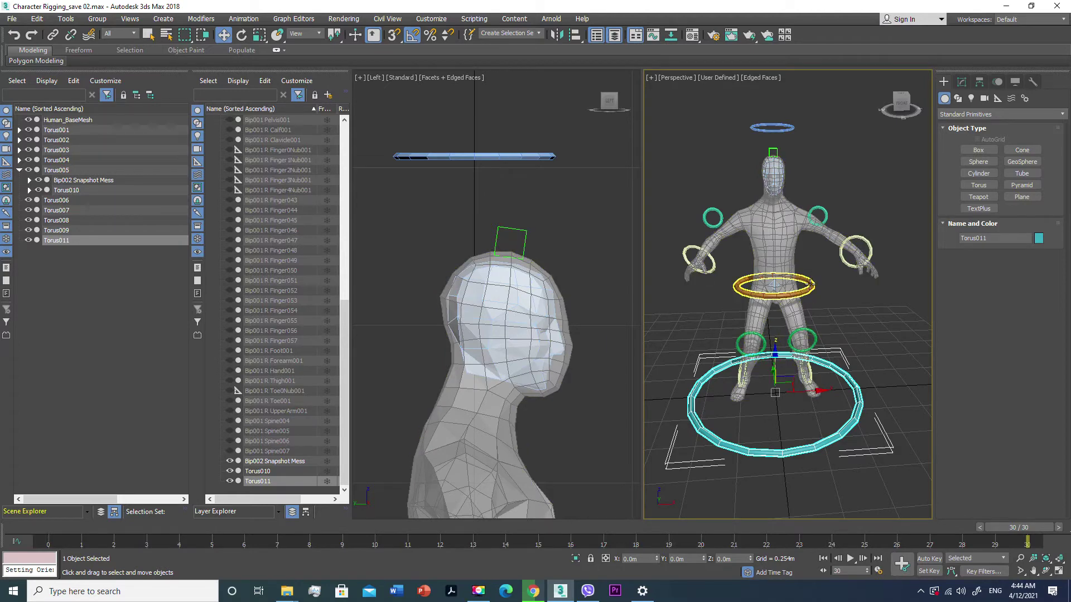
Unlink the halo ring Torus010 from its parent, the waist ring Torus005
left_click(790, 132, "ctrl")
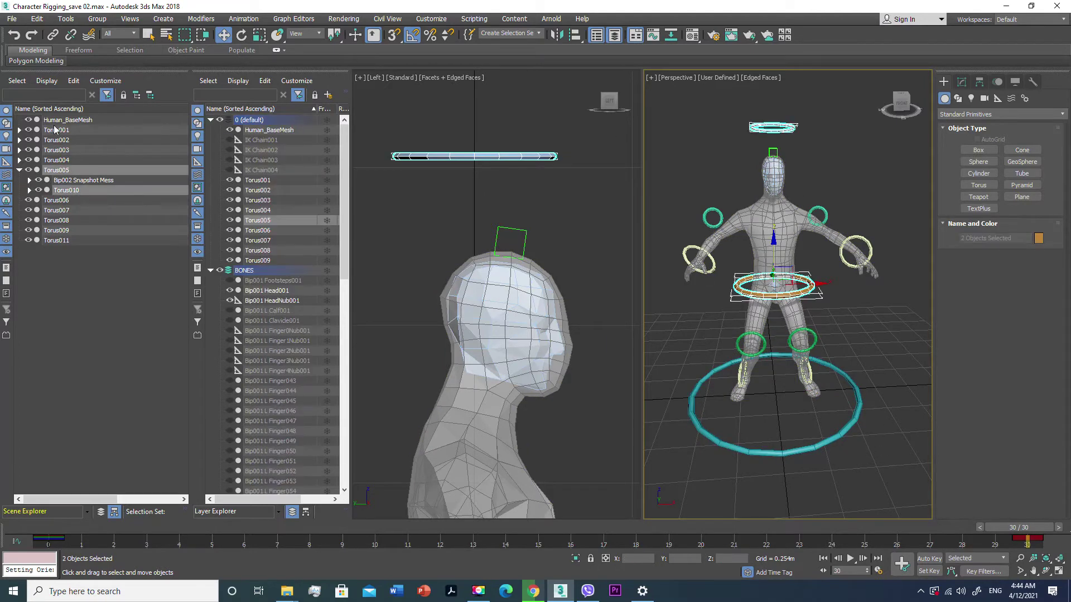
left_click(71, 38)
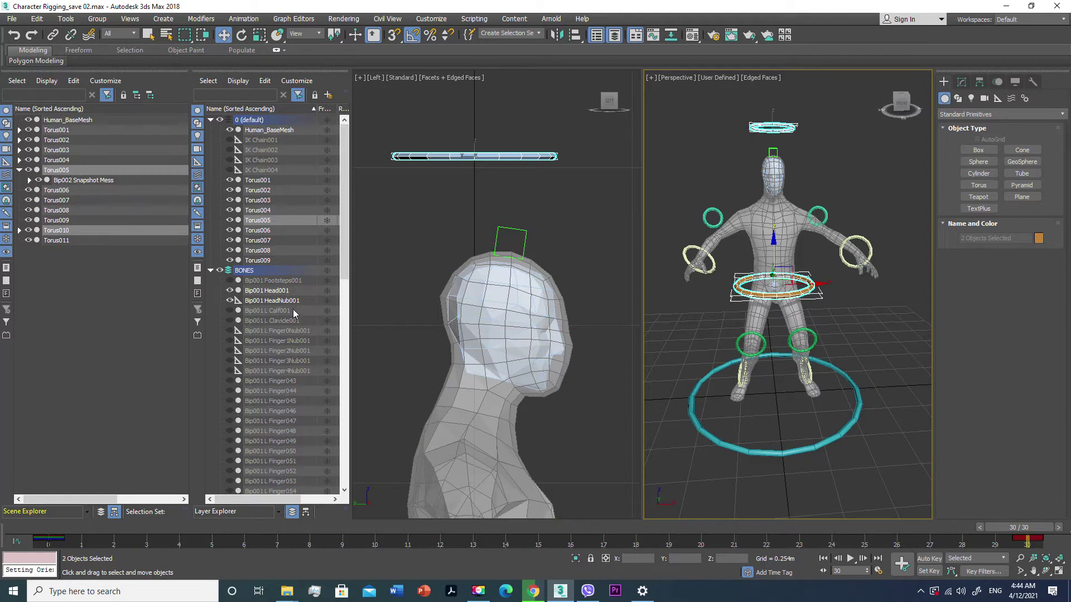
left_click(824, 295)
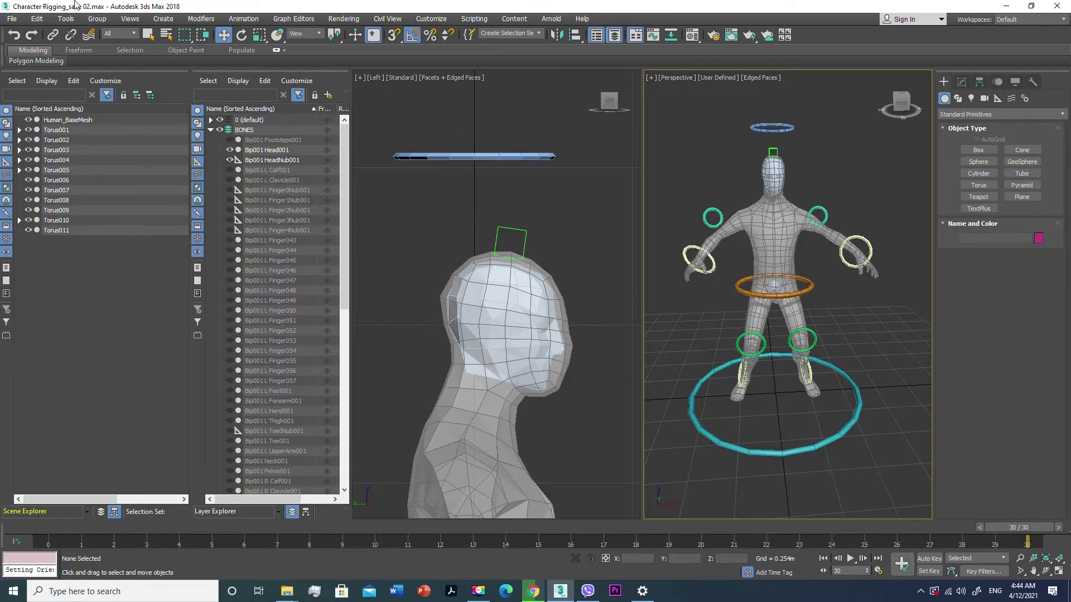
Link the waist ring Torus005 under Torus010 and check it in the hierarchy
left_click(53, 35)
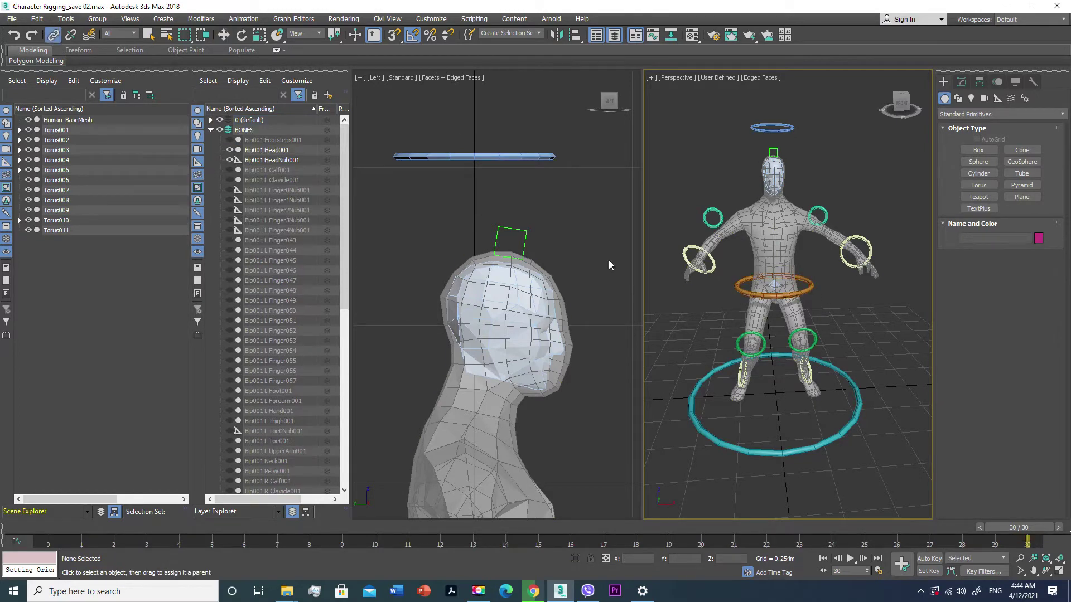
left_click(814, 290)
left_click_drag(814, 290, 794, 200)
left_click_drag(792, 137, 784, 130)
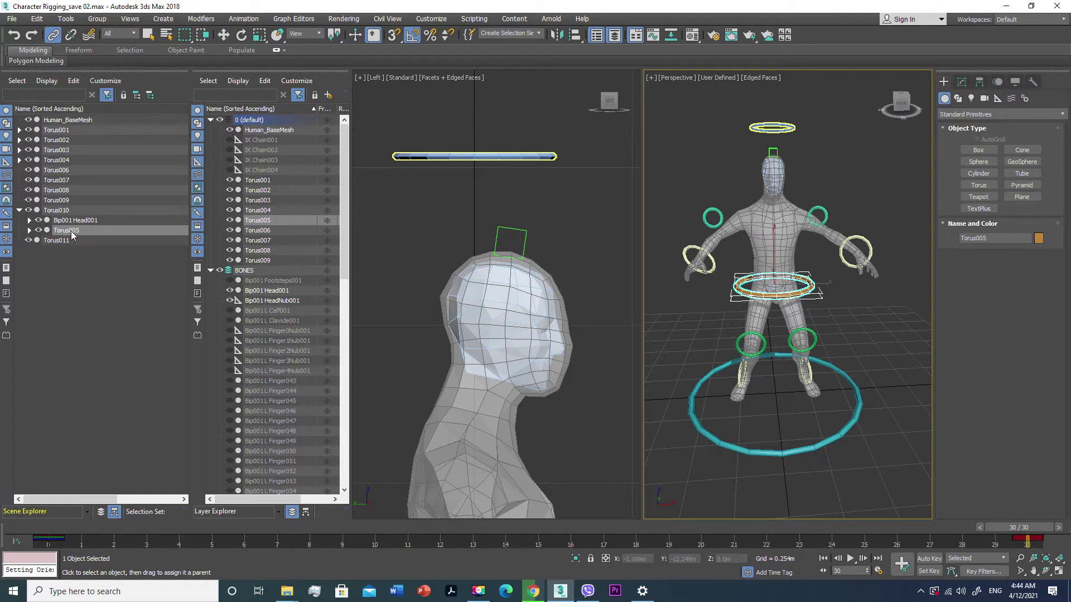
left_click(19, 210)
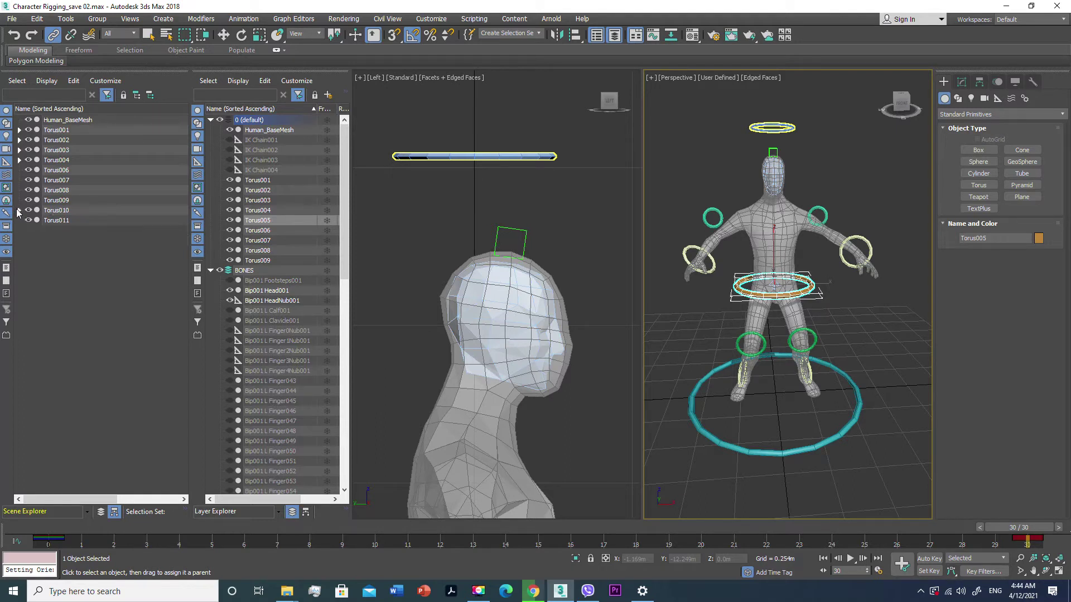
left_click(19, 211)
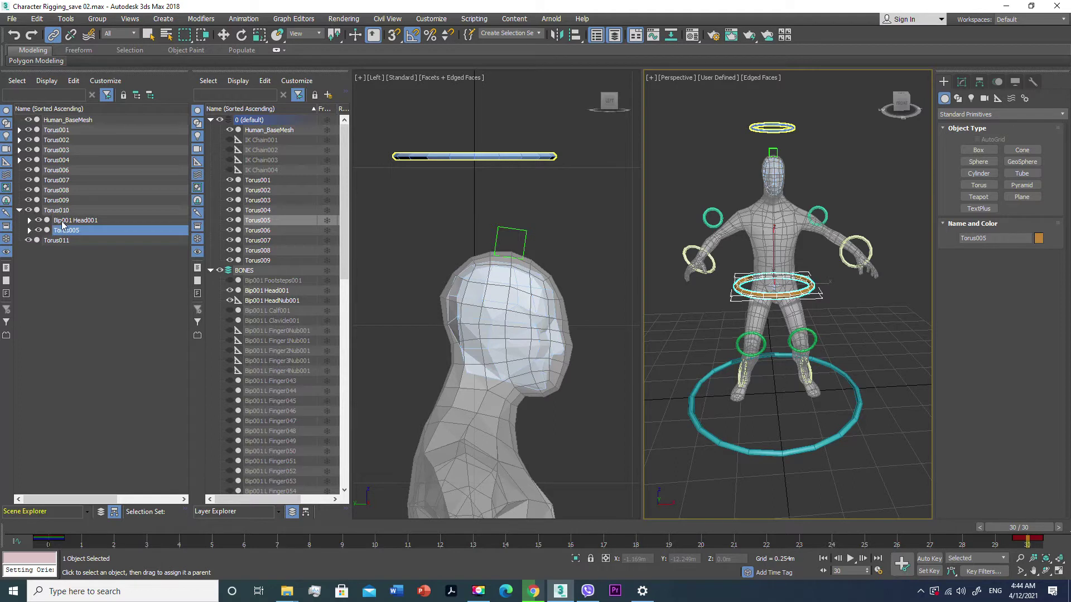
left_click(715, 307)
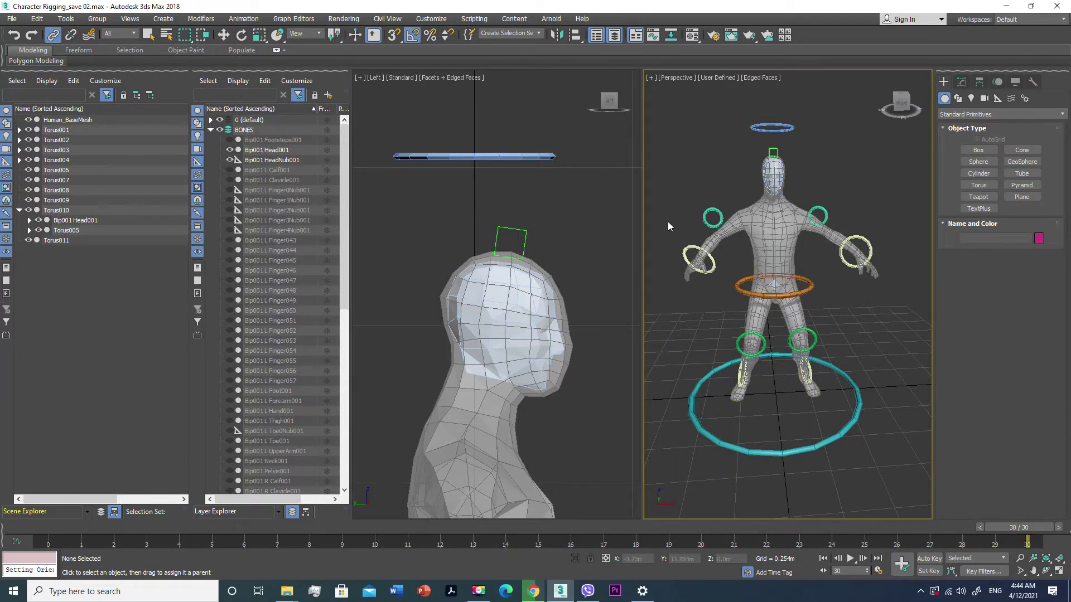
Select the ten rings Torus001–Torus010 and link them to the ground ring Torus011
left_click(838, 267)
left_click(812, 285, "ctrl")
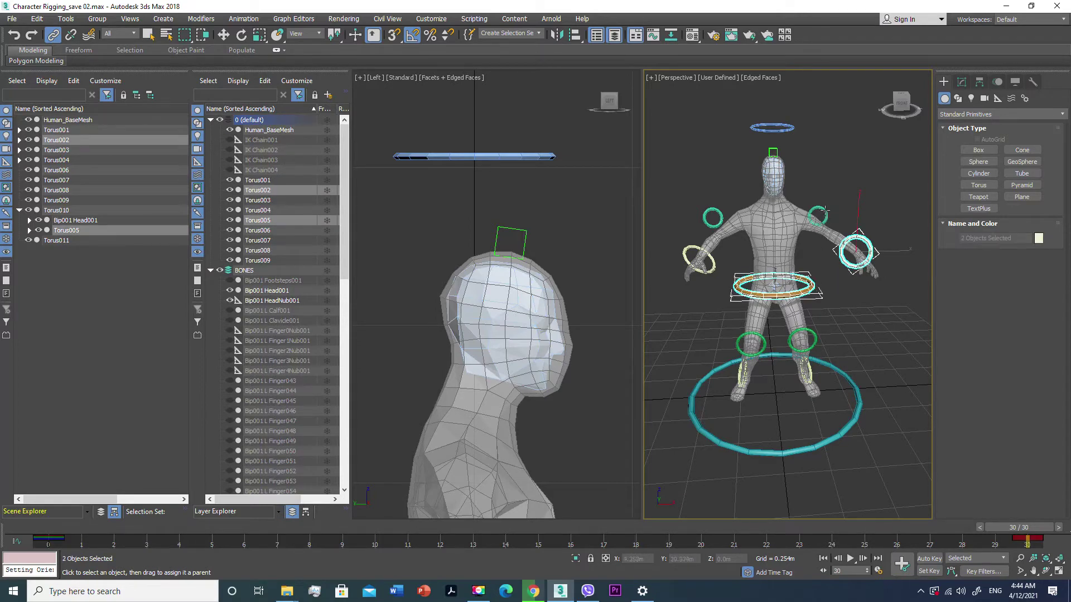
left_click(818, 215, "ctrl")
left_click(721, 219, "ctrl")
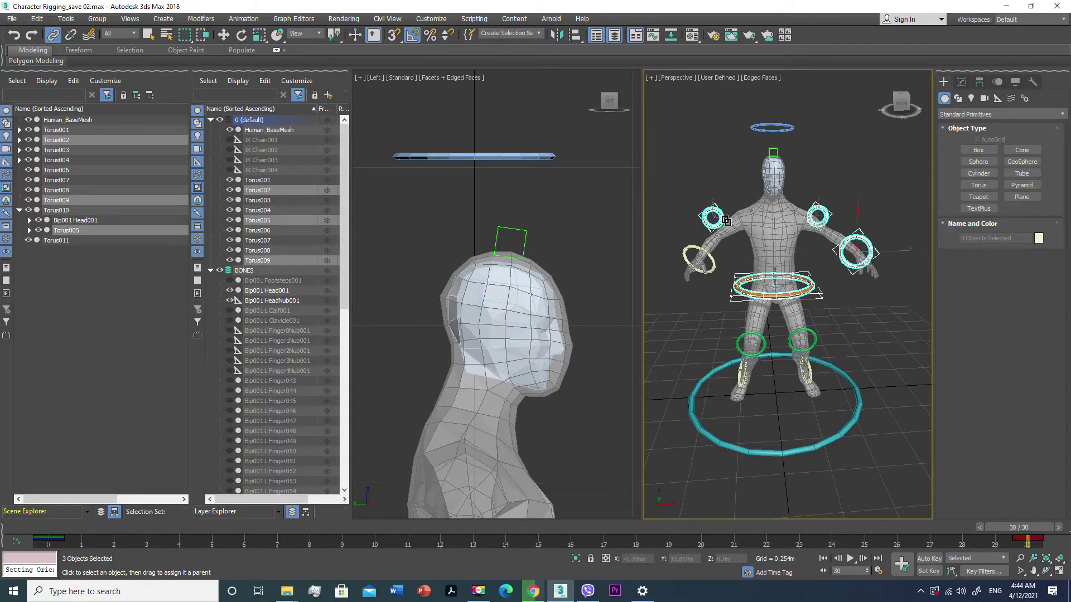
left_click(712, 257, "ctrl")
left_click(765, 130, "ctrl")
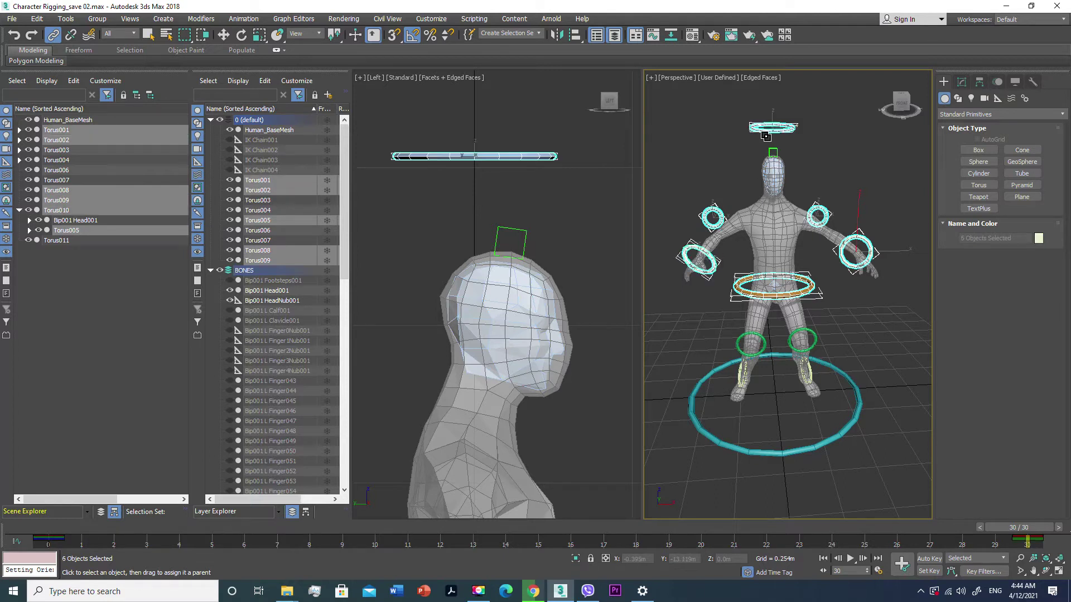
left_click(788, 343, "ctrl")
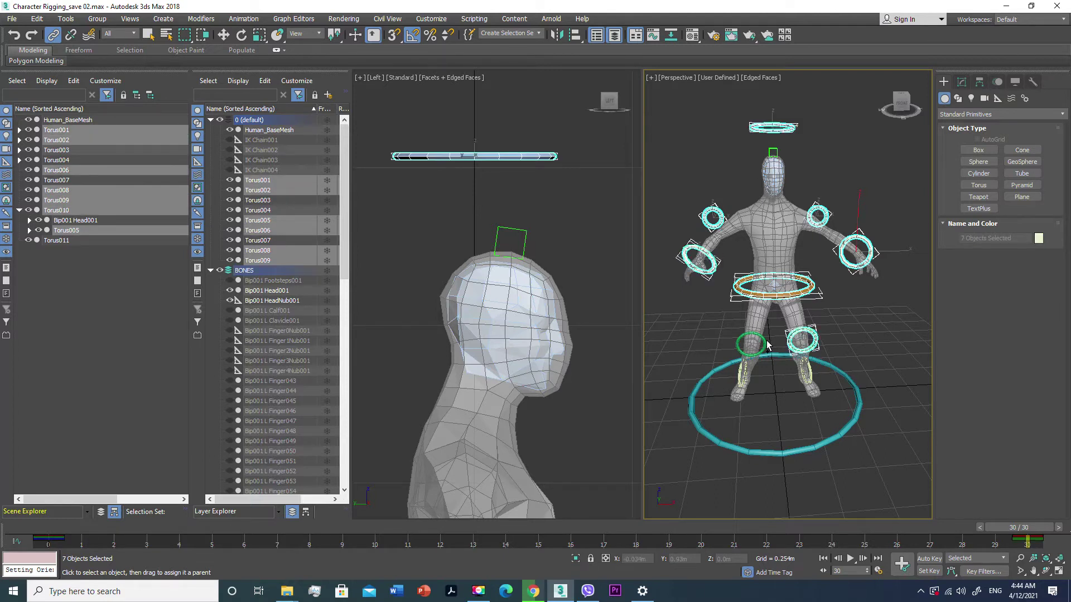
left_click(763, 345, "ctrl")
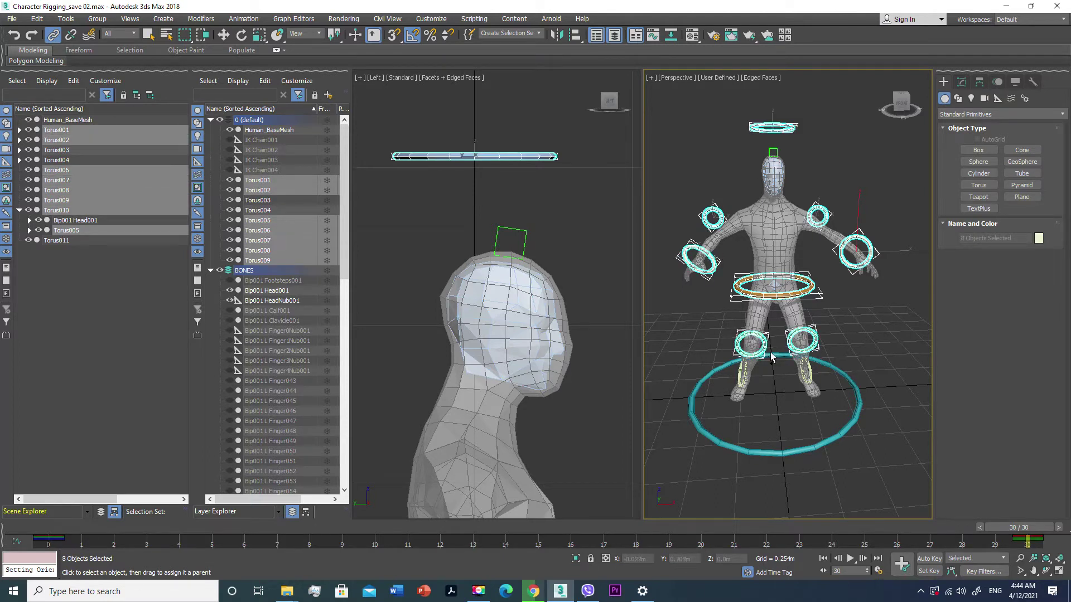
left_click(806, 373, "ctrl")
left_click(741, 377, "ctrl")
mouse_move(747, 317)
middle_mouse_down("alt")
mouse_move(774, 302)
mouse_move(755, 310)
middle_mouse_up("alt")
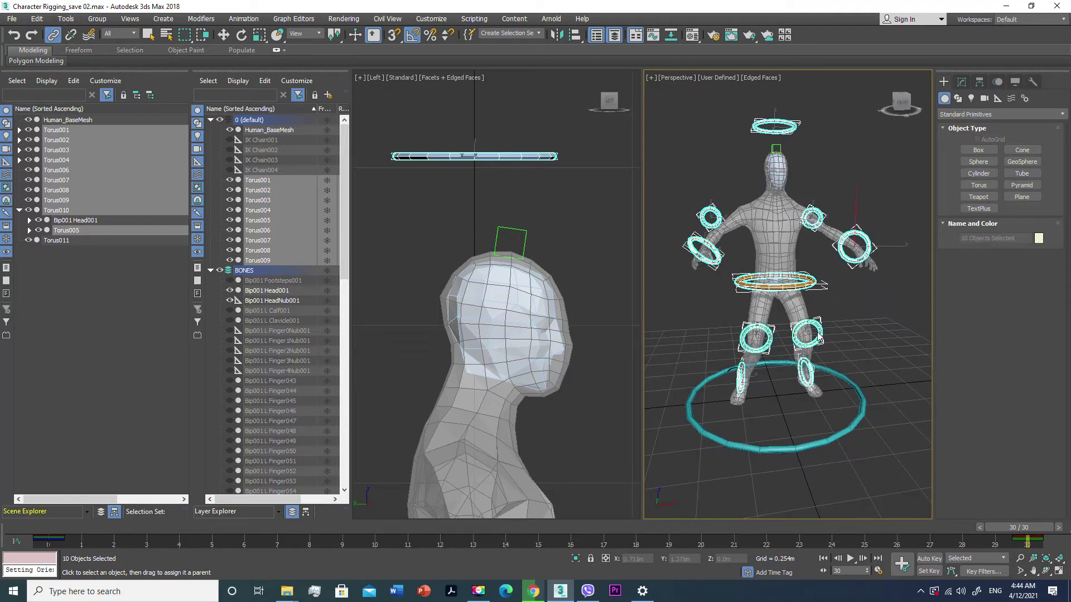
left_click_drag(822, 335, 859, 392)
Try uniform scaling on the selected rings, then select the master ground ring Torus011
scroll(806, 400, "down", 5)
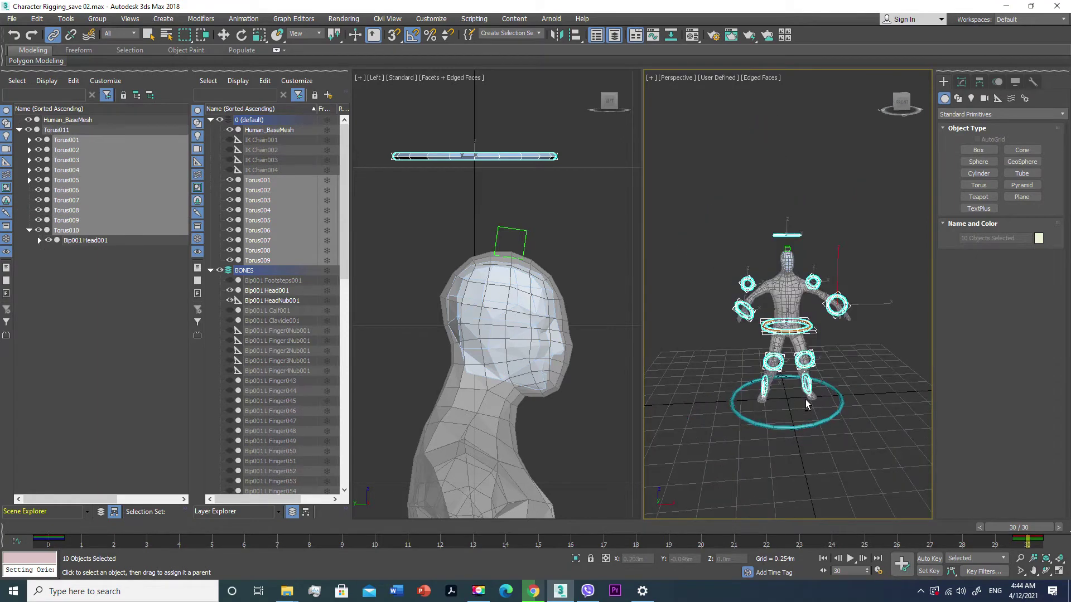
key("r")
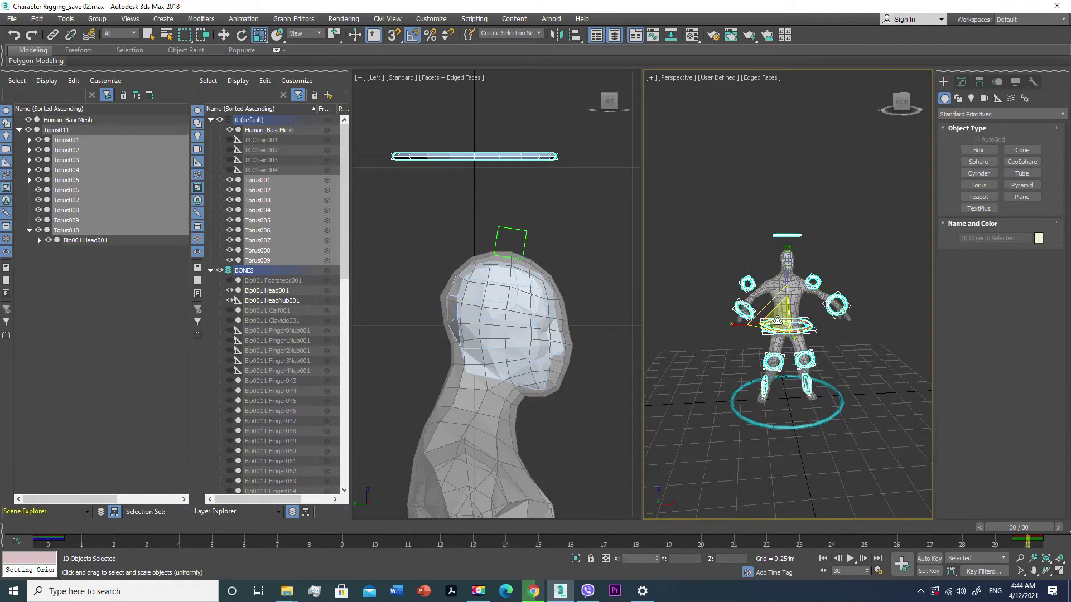
mouse_move(777, 318)
left_mouse_down()
mouse_move(757, 239)
mouse_move(838, 416)
left_mouse_up()
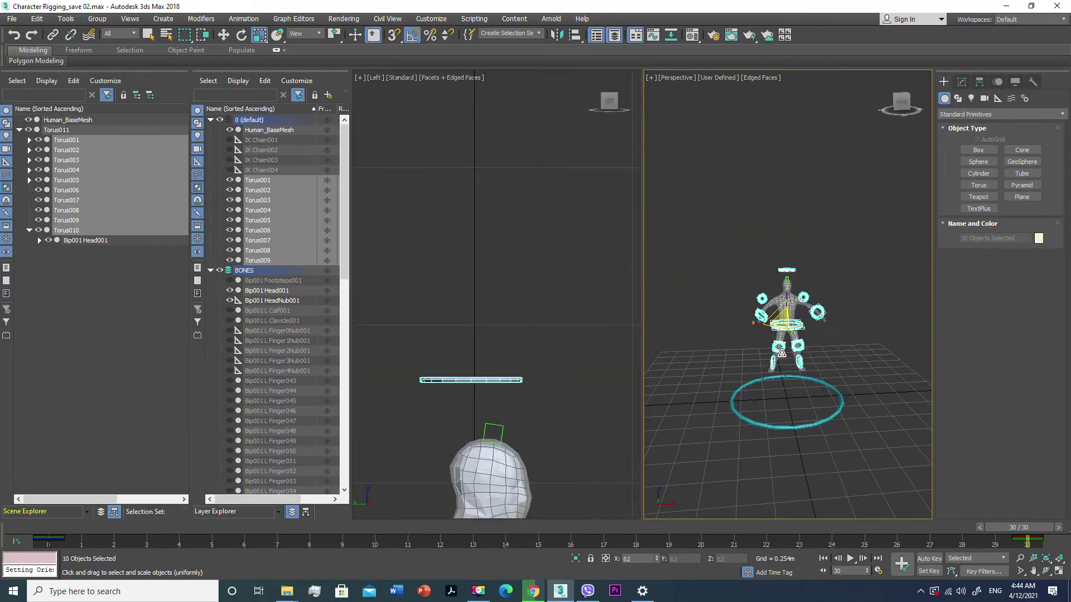
left_click(836, 416)
Scale the rig down from Torus011, cancel the scale, then deselect the skin vertices
left_click_drag(776, 387, 777, 423)
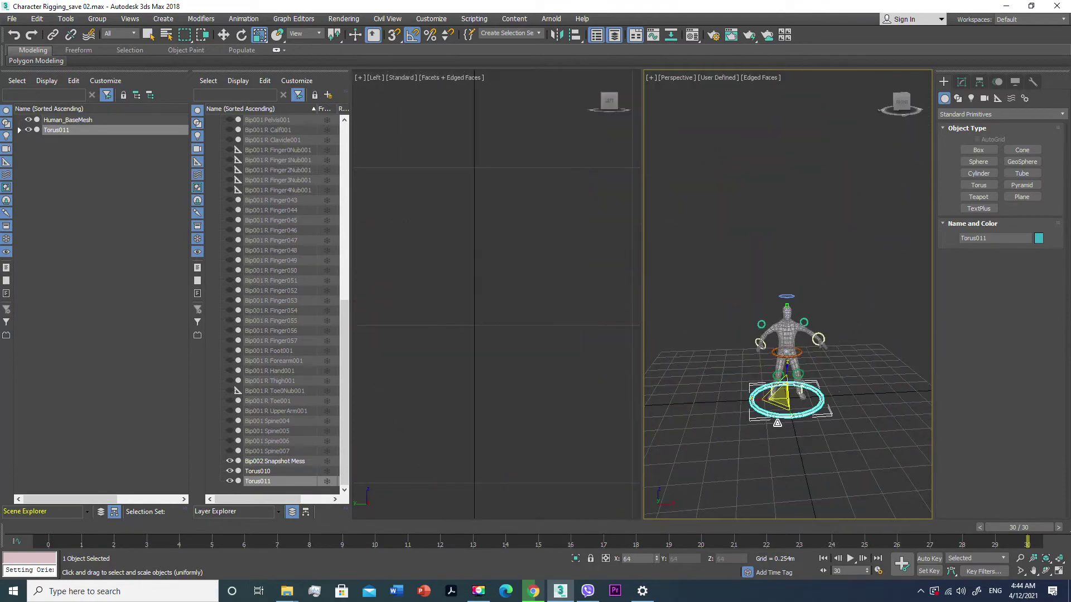
right_click(779, 428)
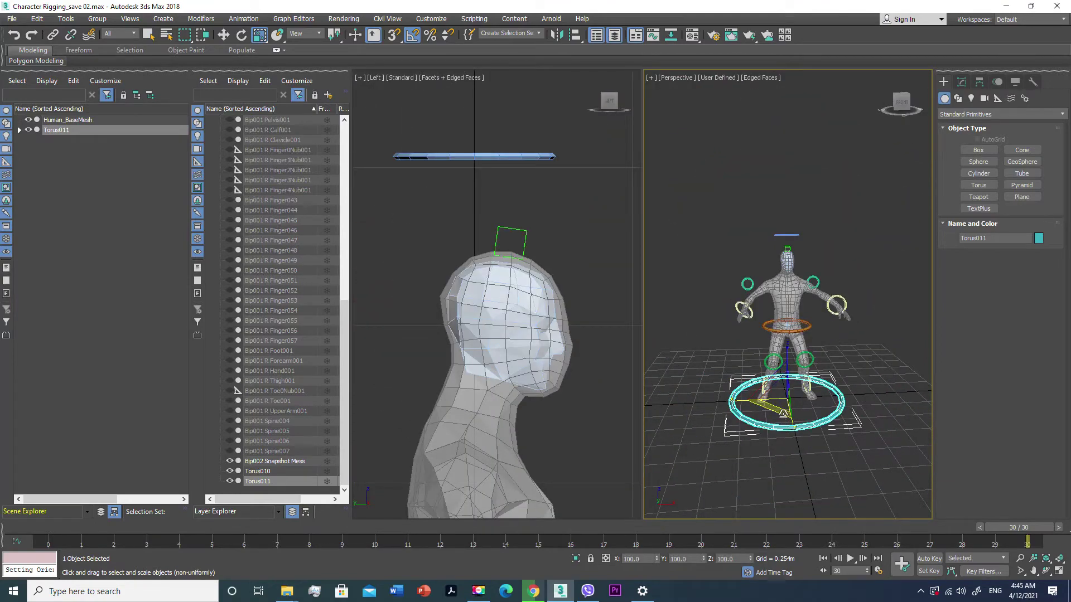
scroll(783, 411, "up", 1)
scroll(793, 411, "up", 3)
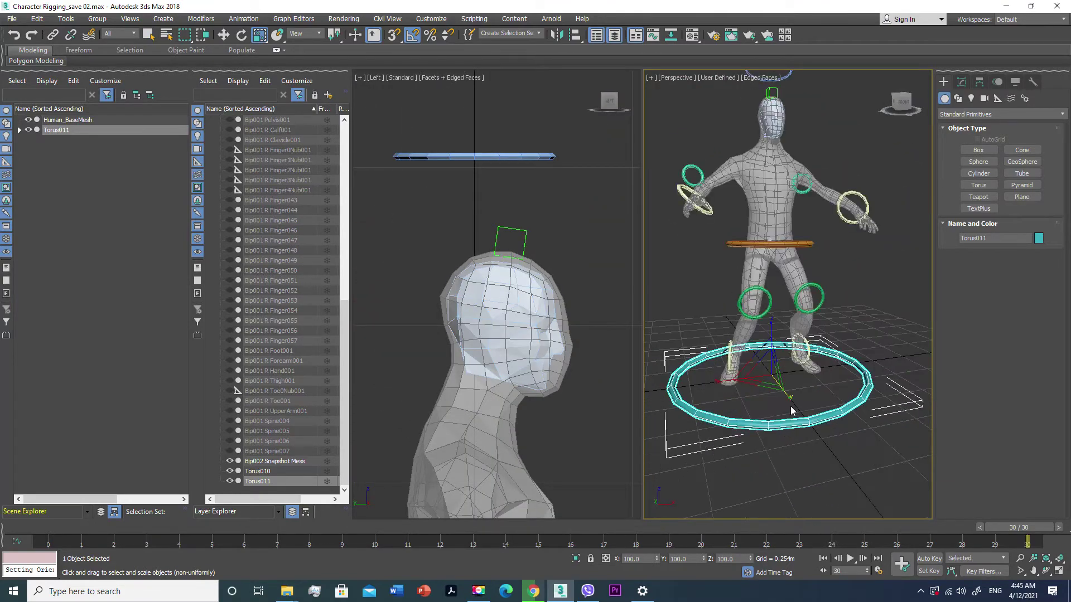
middle_click_drag(796, 406, 797, 410)
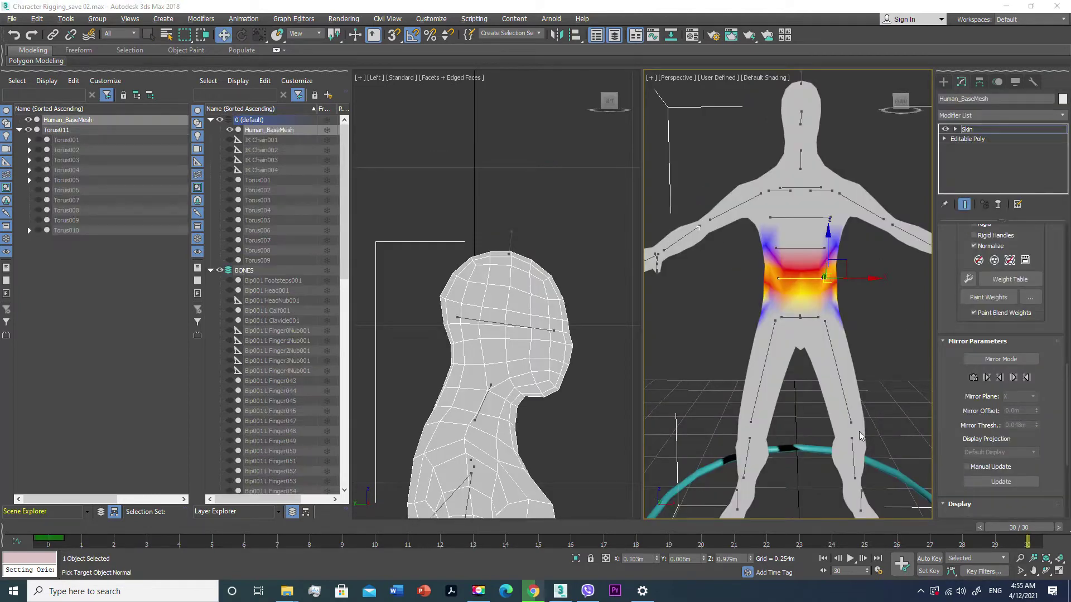
middle_click_drag(833, 396, 836, 389)
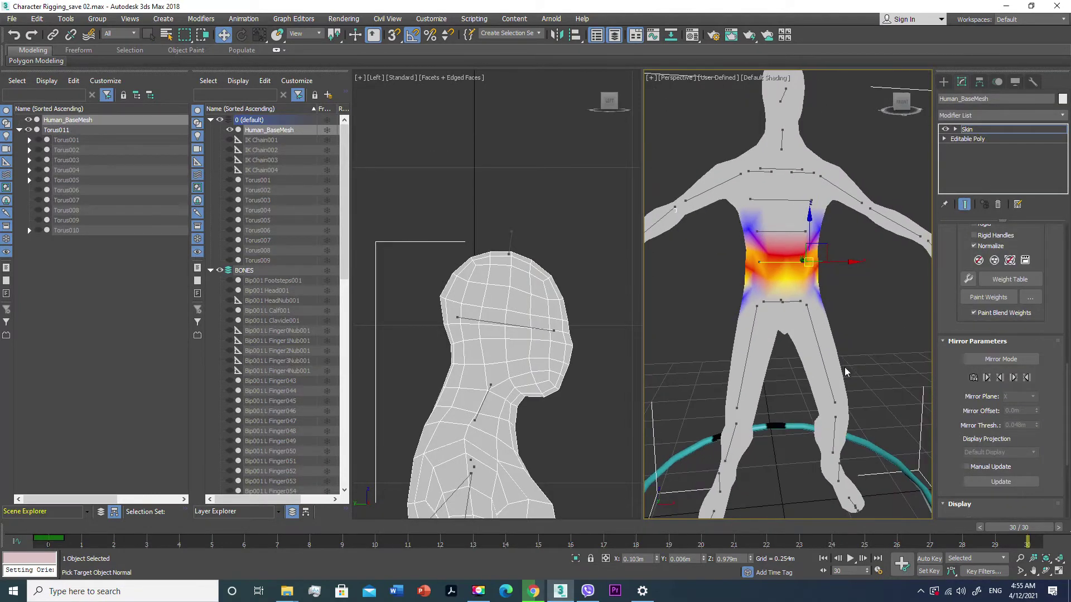
left_click(855, 311)
Exit skin weight editing and orbit to a higher view of the character
left_click(968, 130)
middle_click_drag(844, 318, 806, 327, "alt")
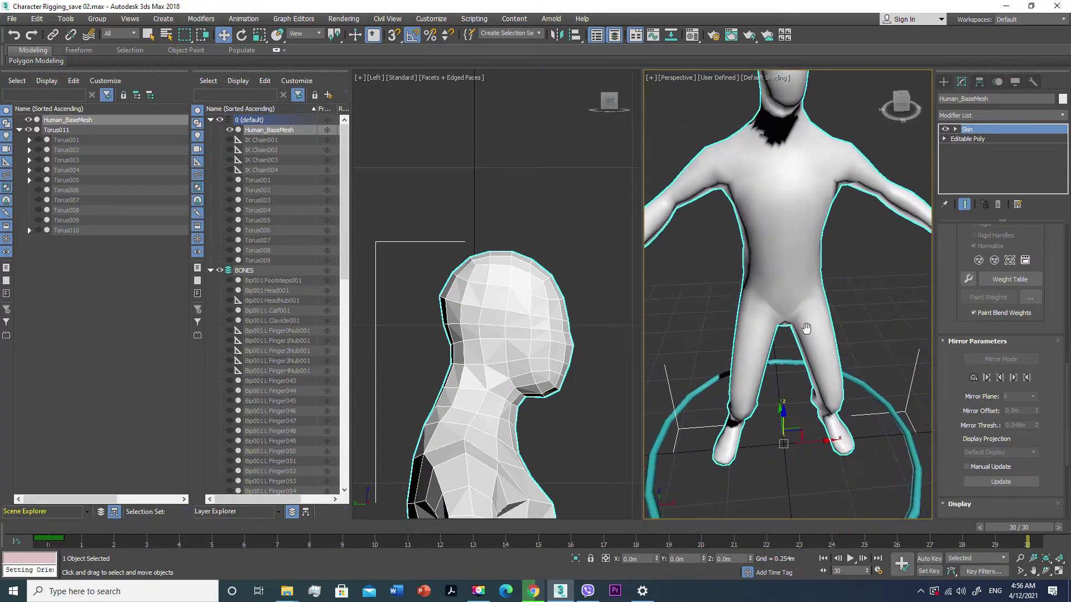
scroll(806, 328, "down", 3)
scroll(807, 321, "down", 3)
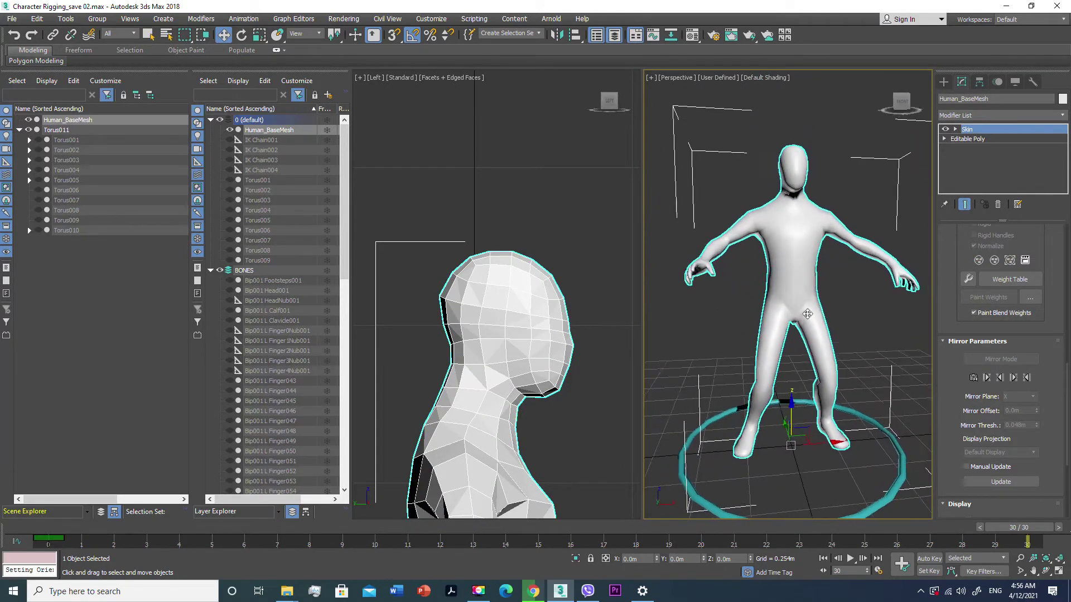
middle_click_drag(807, 314, 811, 292, "alt")
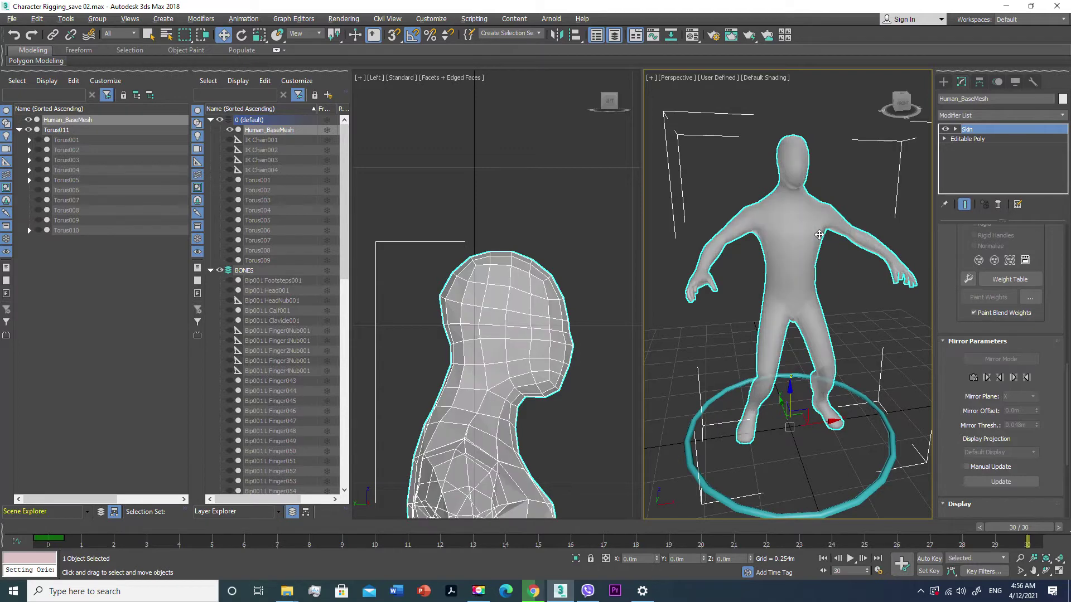
middle_click_drag(812, 252, 812, 241, "alt")
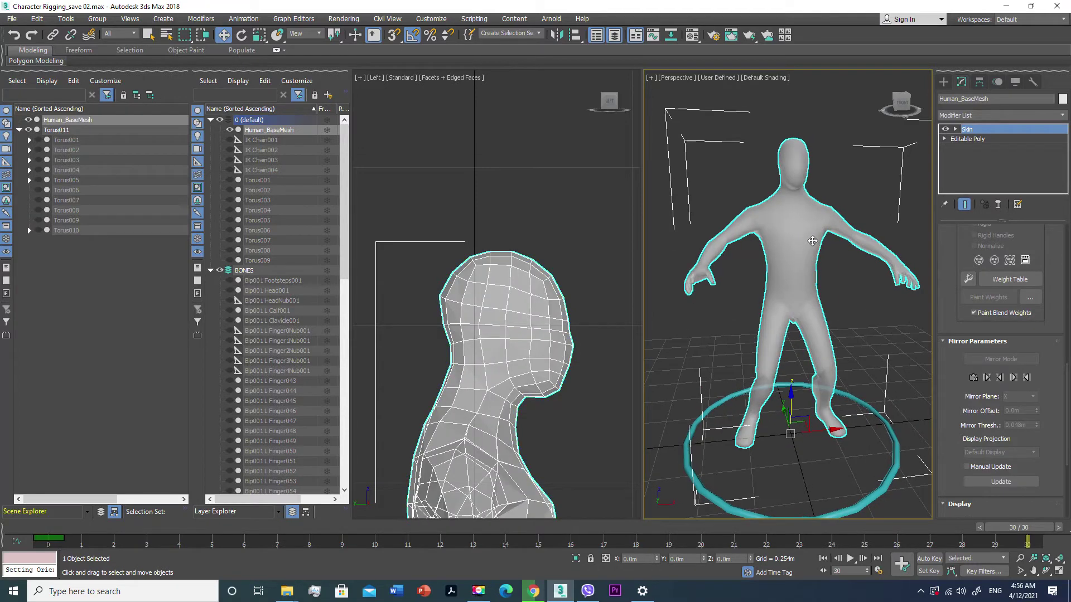
Switch the perspective viewport to Edged Faces shading
left_click(761, 78)
left_click(819, 192)
middle_click_drag(803, 234, 793, 259, "alt")
scroll(792, 259, "up", 2)
scroll(792, 259, "up", 2)
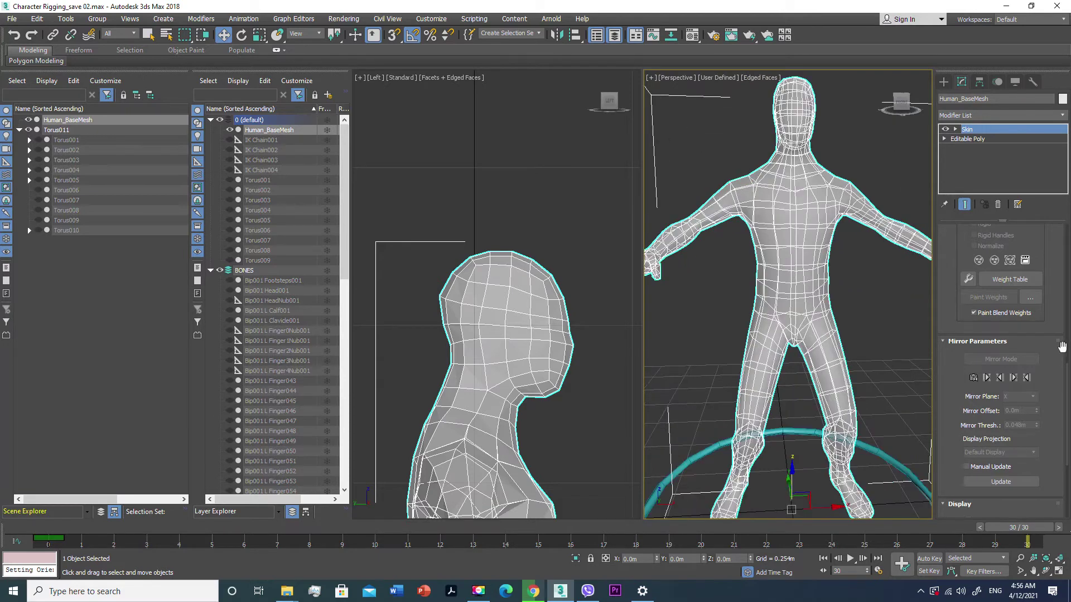
Turn on Edit Envelopes for the Skin modifier and scroll through its rollouts
mouse_move(1068, 391)
left_mouse_down()
mouse_move(1066, 262)
mouse_move(1067, 471)
left_mouse_up()
left_click(1026, 245)
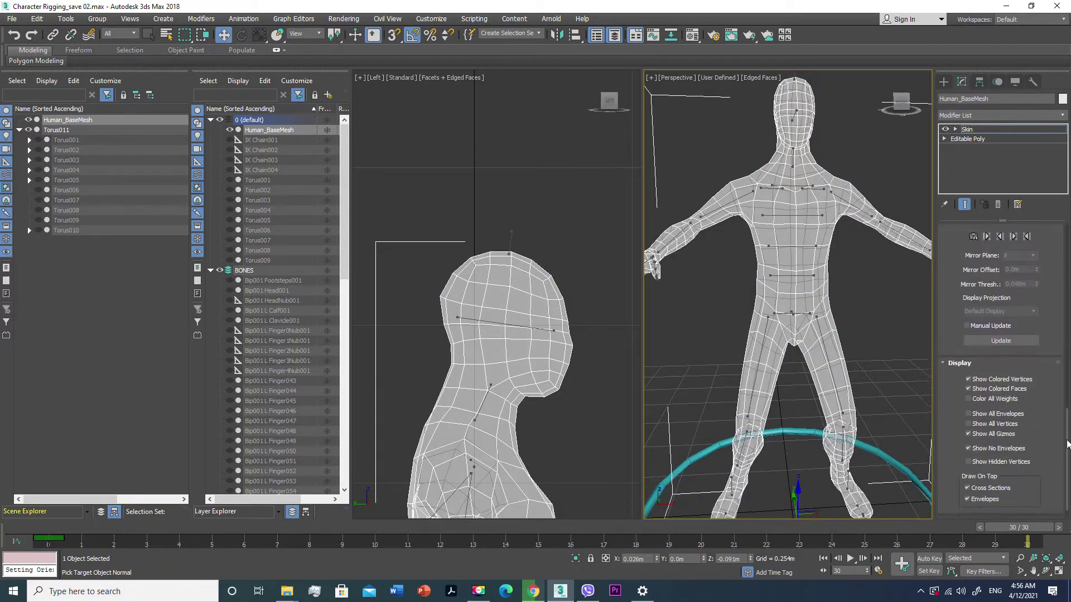
left_click_drag(1068, 444, 1066, 300)
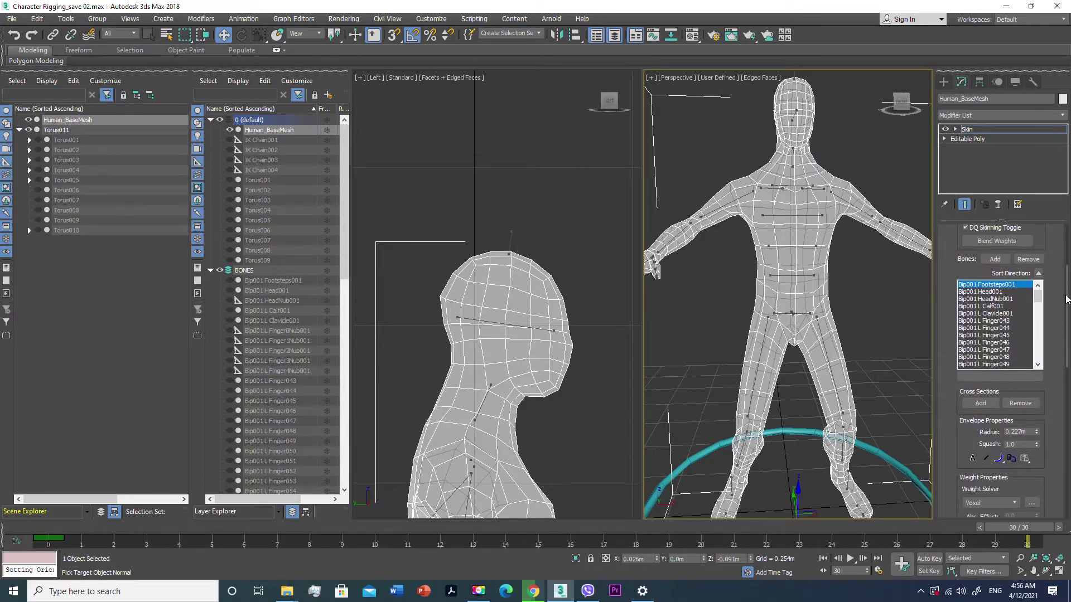
left_click_drag(1064, 323, 1063, 411)
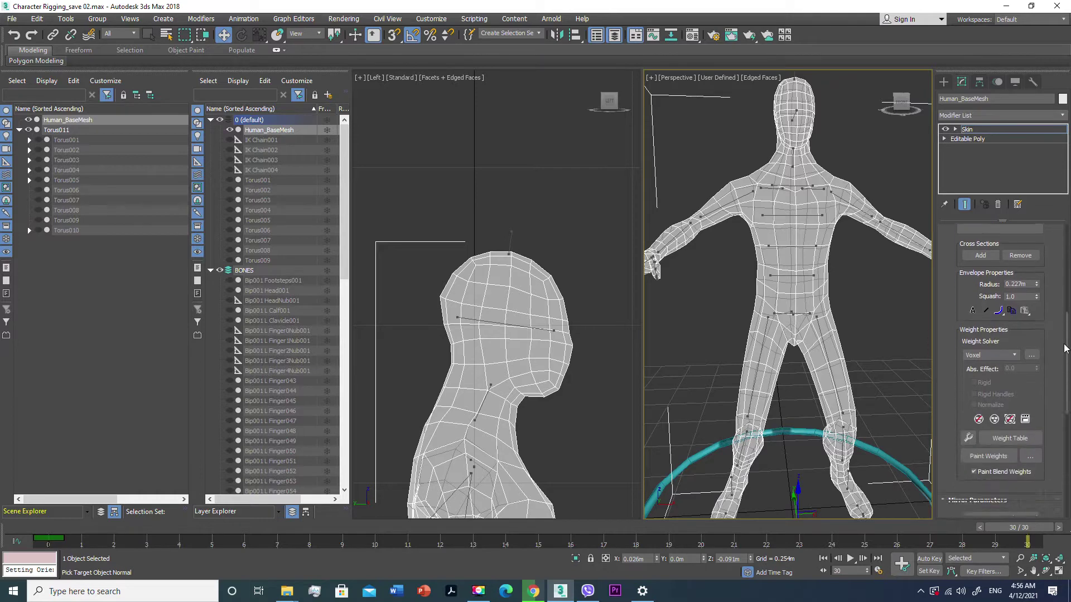
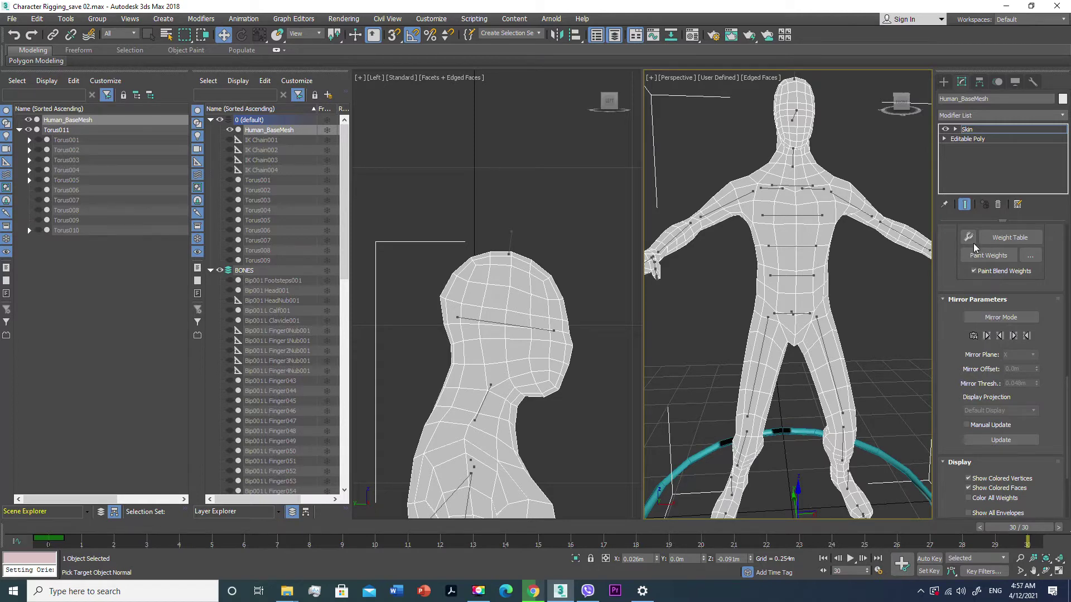
Turn off Edged Faces in the Perspective view, seen from the side
scroll(784, 286, "down", 2)
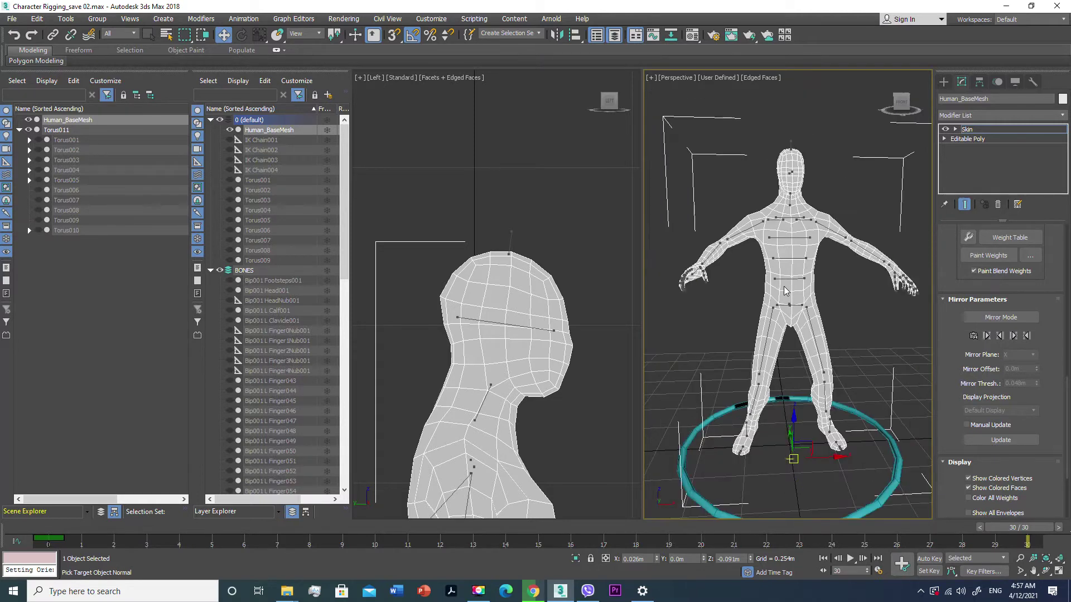
mouse_move(784, 286)
middle_mouse_down("alt")
mouse_move(860, 274)
mouse_move(808, 274)
middle_mouse_up("alt")
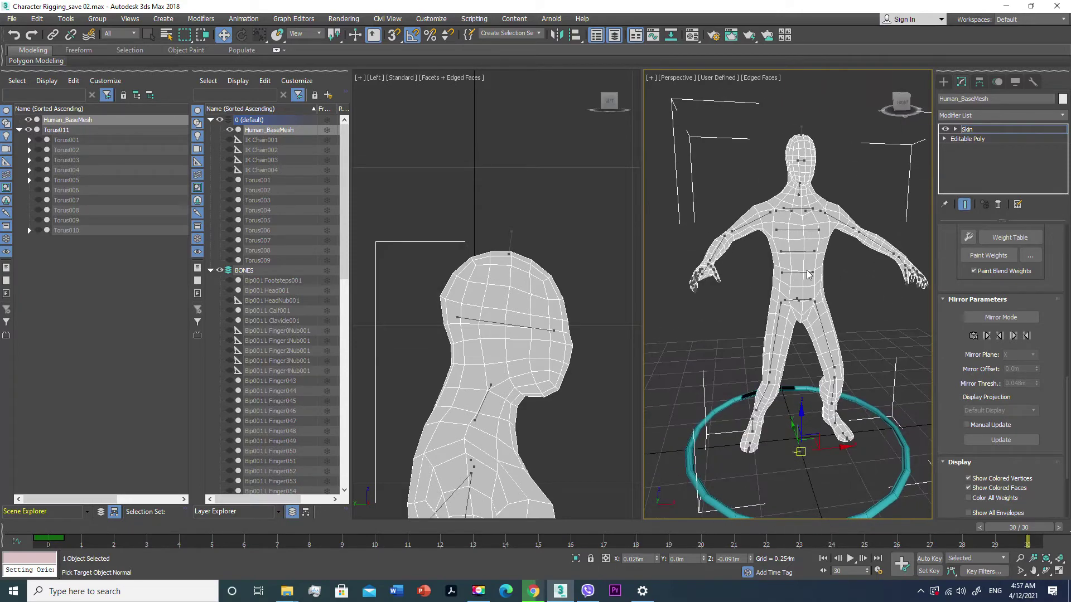
left_click(764, 79)
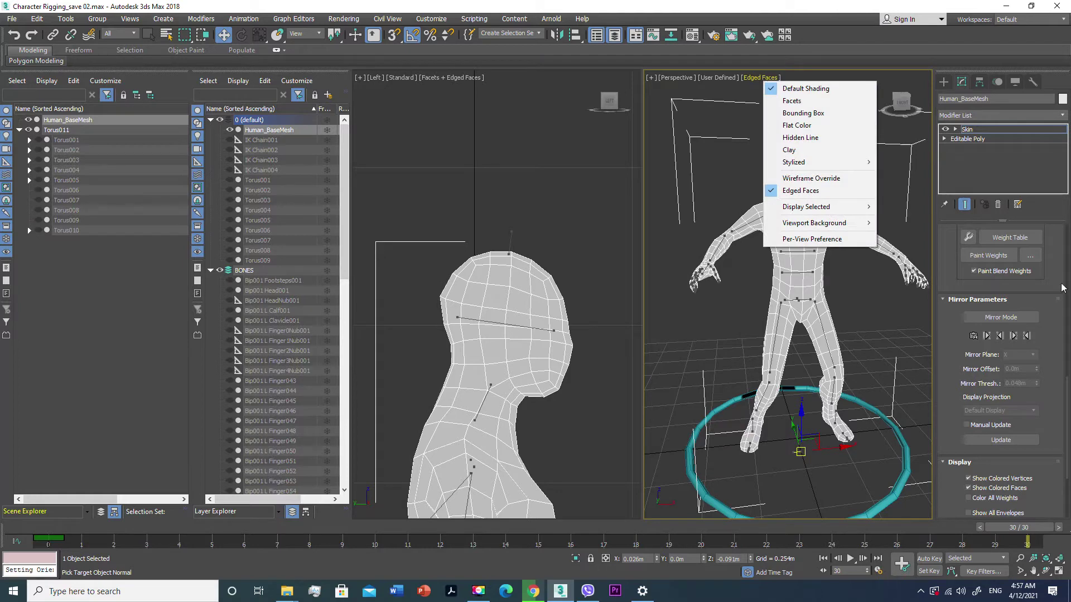
key("Escape")
left_click(759, 78)
left_click(794, 190)
Activate Edit Envelopes in the Skin modifier from a lower frontal view
middle_click_drag(792, 201, 782, 238, "alt")
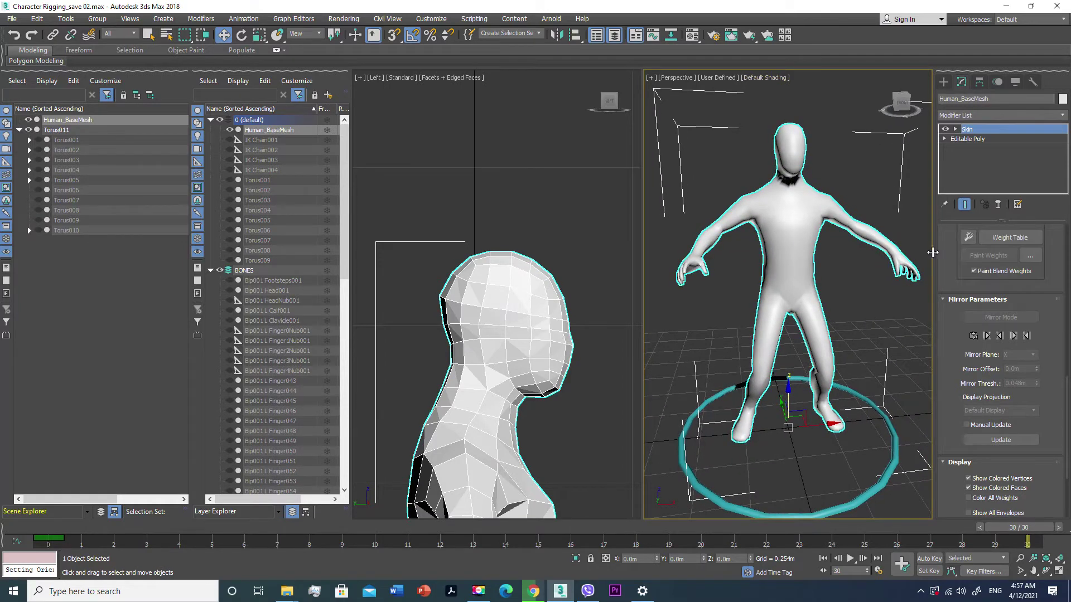
left_click_drag(1066, 424, 1066, 281)
left_click(1000, 245)
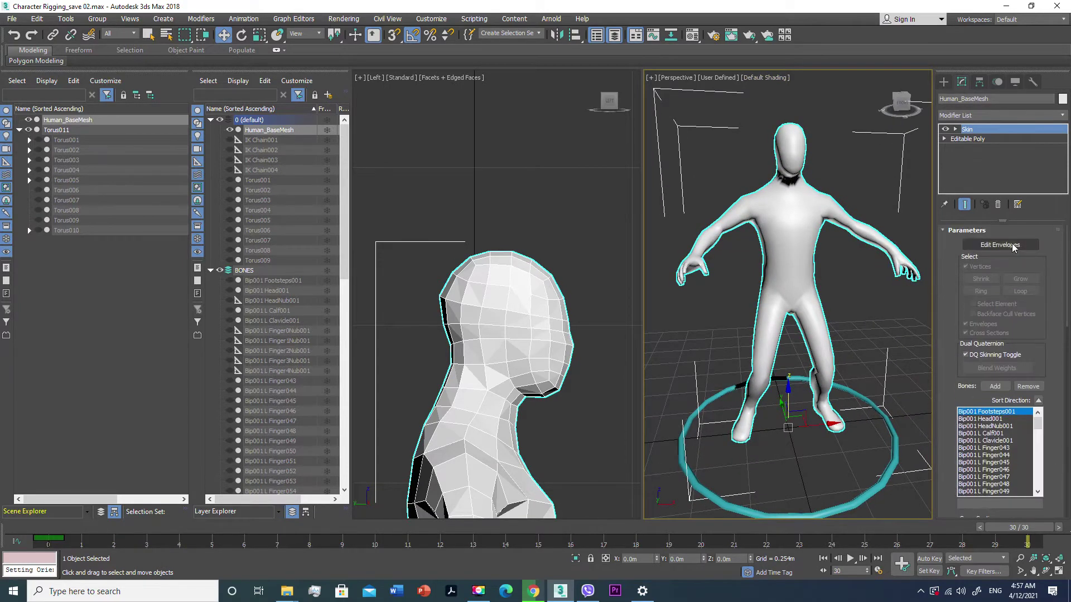
Re-enable Edged Faces and give the Bip001 Spine006 chest vertices full 1.0 weight
left_click(765, 78)
left_click(800, 190)
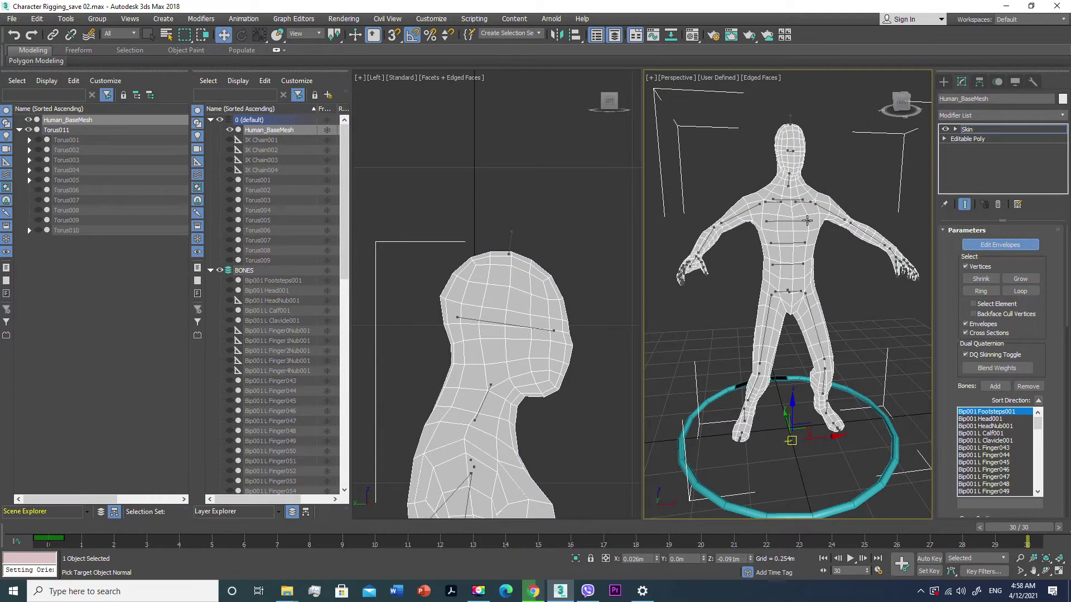
left_click(807, 221)
scroll(803, 226, "up", 2)
scroll(788, 233, "up", 1)
scroll(789, 233, "up", 1)
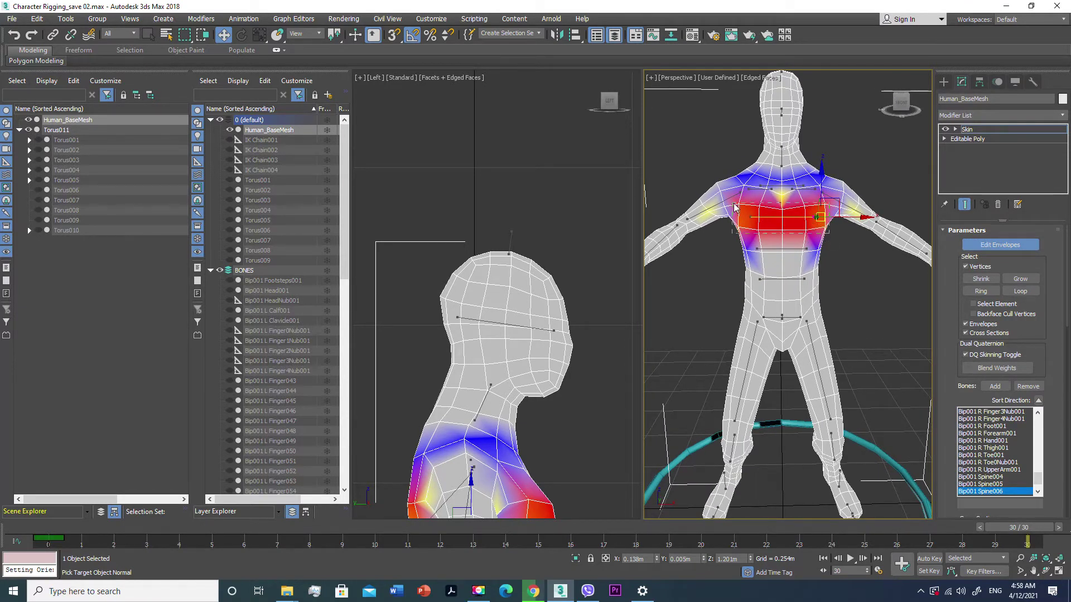
left_click_drag(735, 207, 825, 231)
mouse_move(1067, 297)
left_mouse_down()
mouse_move(1062, 433)
mouse_move(1059, 412)
left_mouse_up()
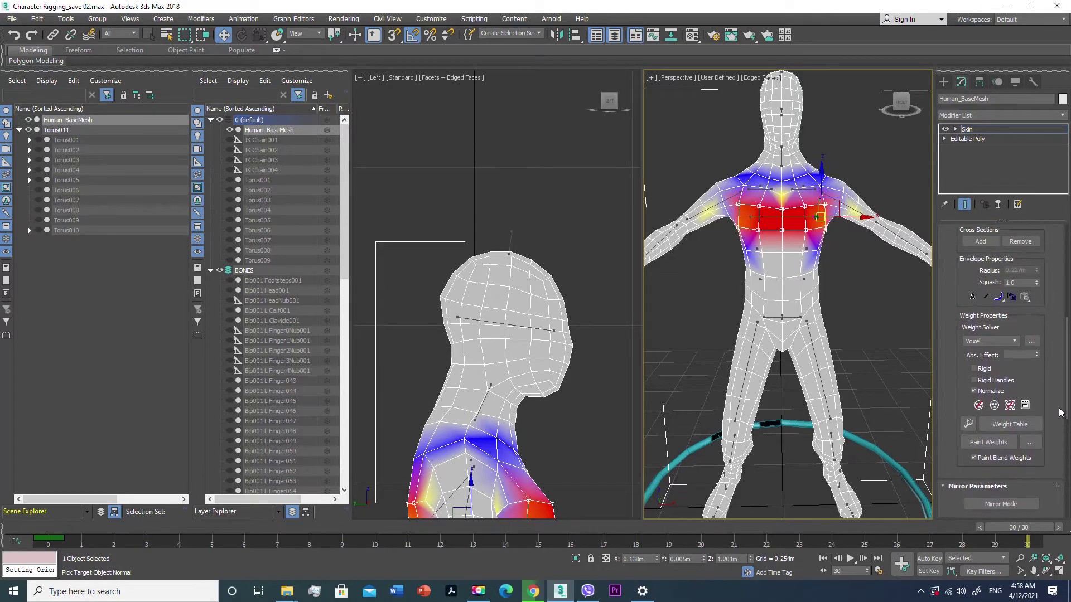
left_click_drag(1036, 359, 1035, 301)
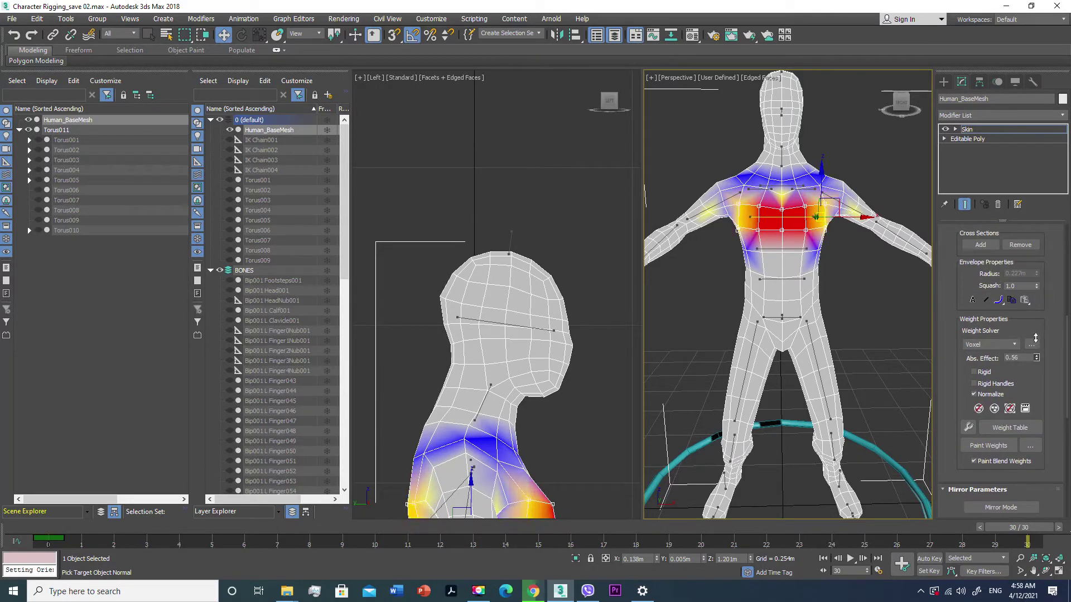
Set a lower chest band of vertices to 1.0 weight on the lower chest bone
left_click_drag(729, 245, 828, 265)
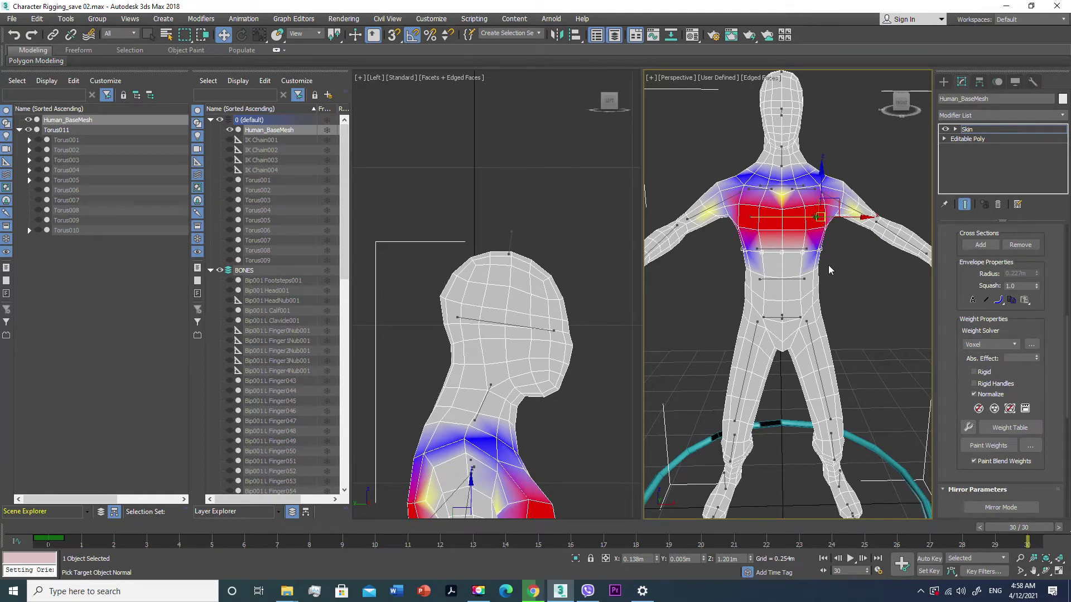
left_click(762, 249)
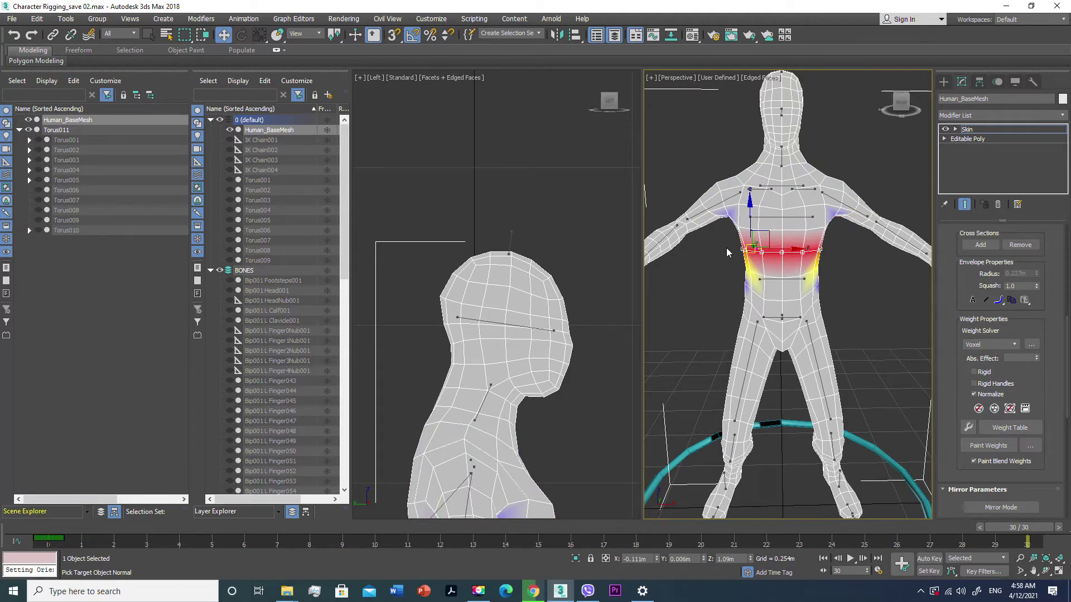
left_click(1037, 356)
middle_click_drag(728, 267, 726, 260, "alt")
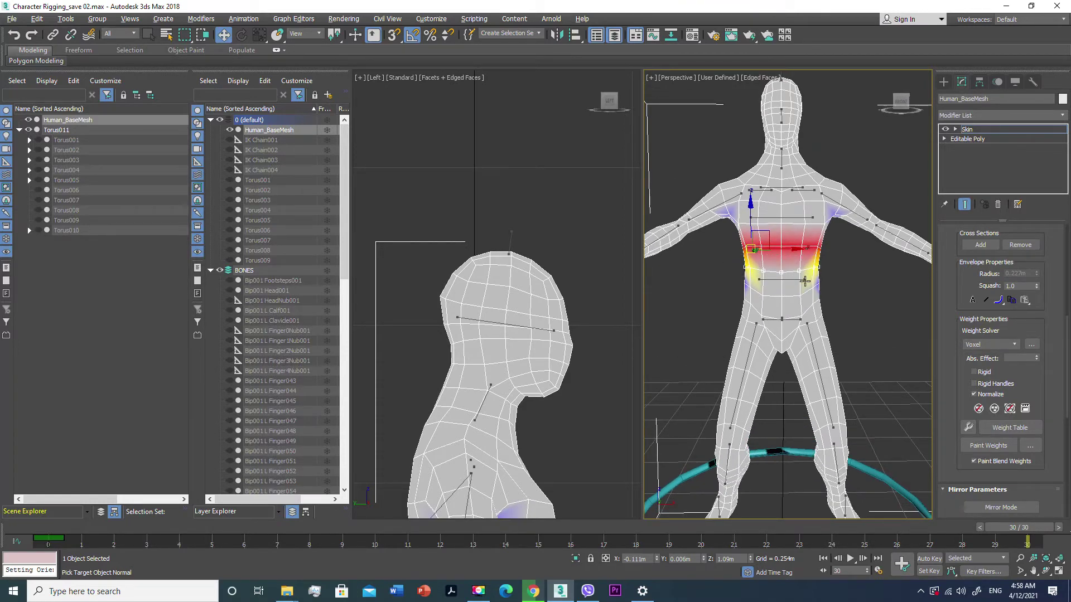
Finish the chest weights at 1.0 and give the waist band vertices full weight
left_click(1036, 356)
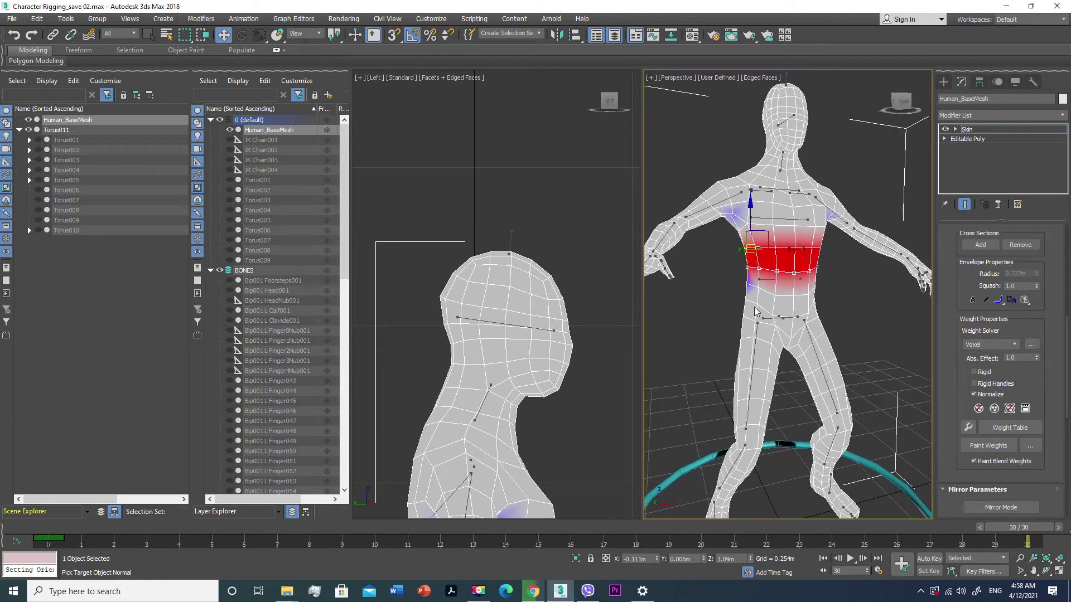
left_click(760, 282)
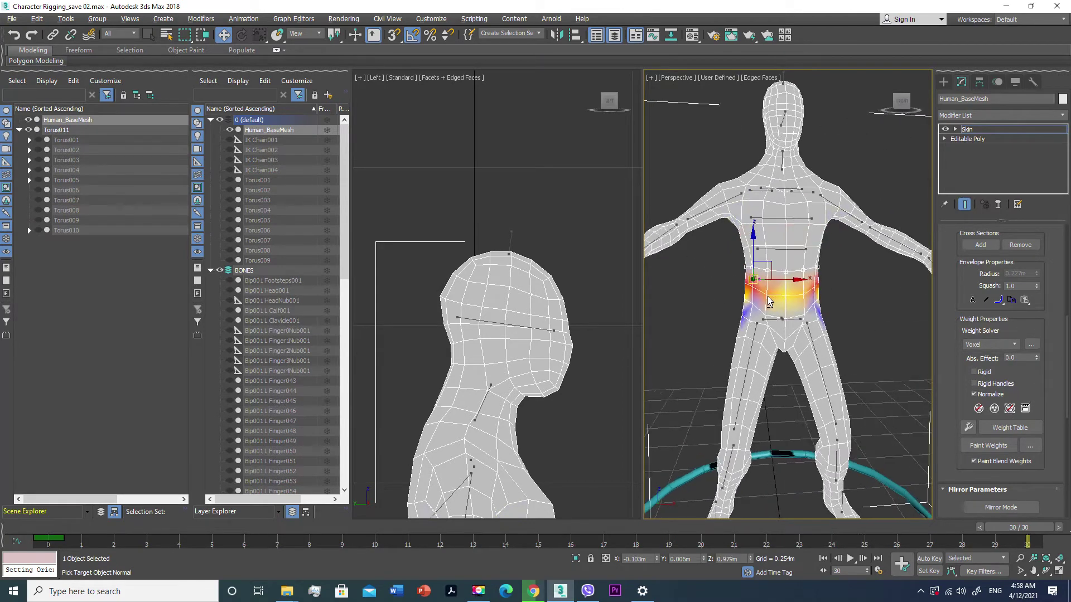
left_click_drag(754, 282, 840, 297)
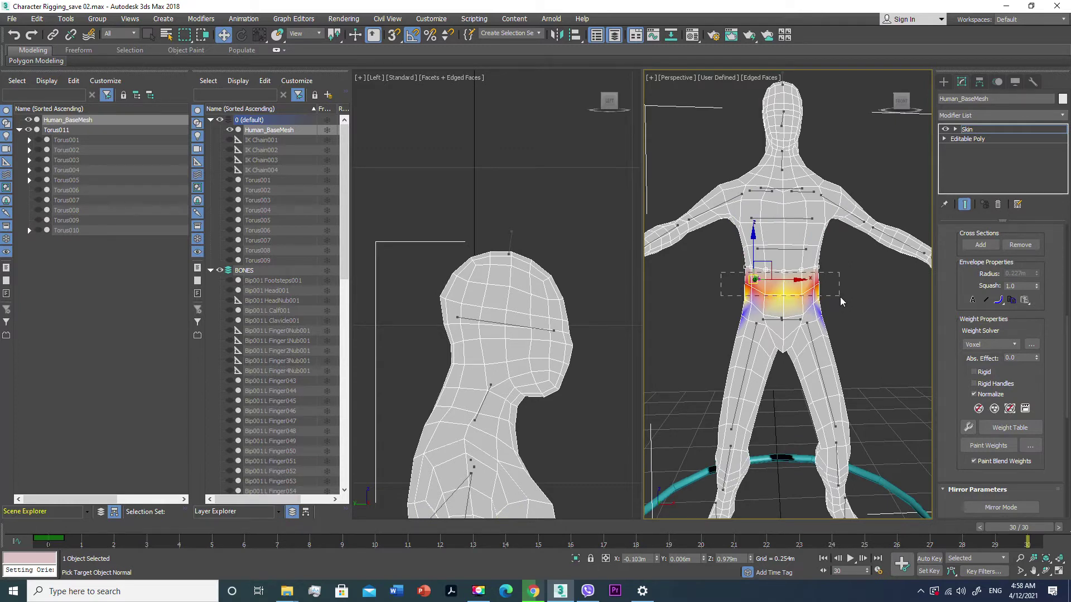
left_click_drag(1036, 357, 1035, 335)
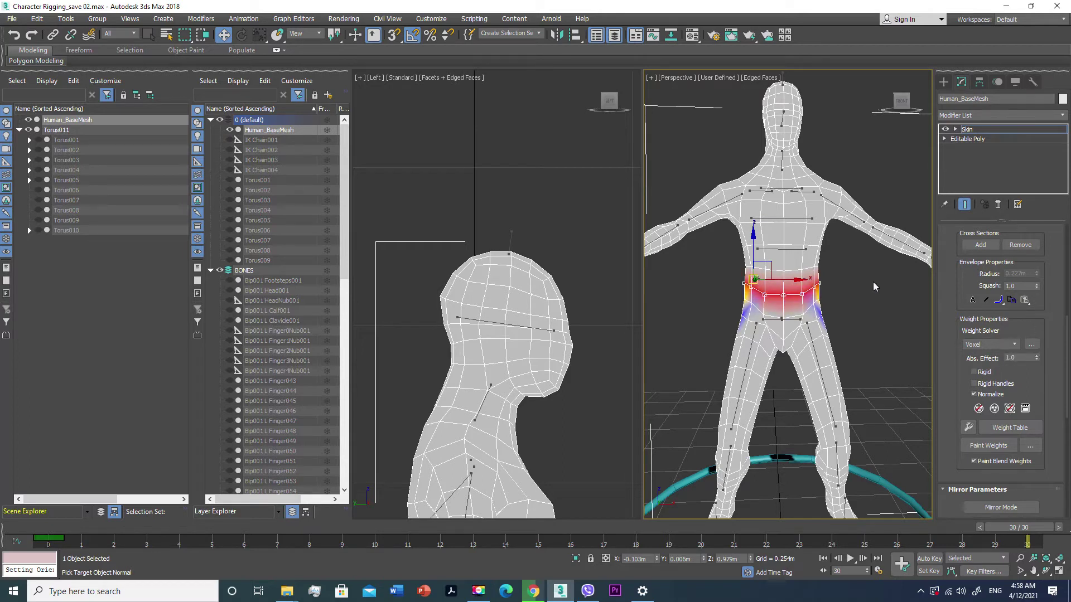
Compare the weights of the waist, chest and upper chest spine bones
left_click(792, 250)
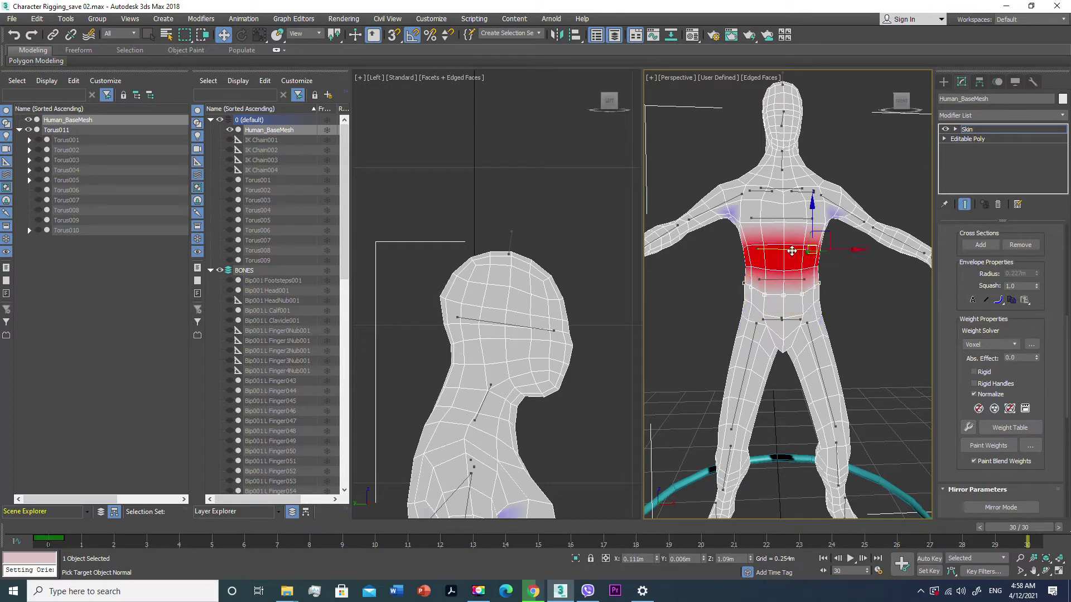
left_click(789, 279)
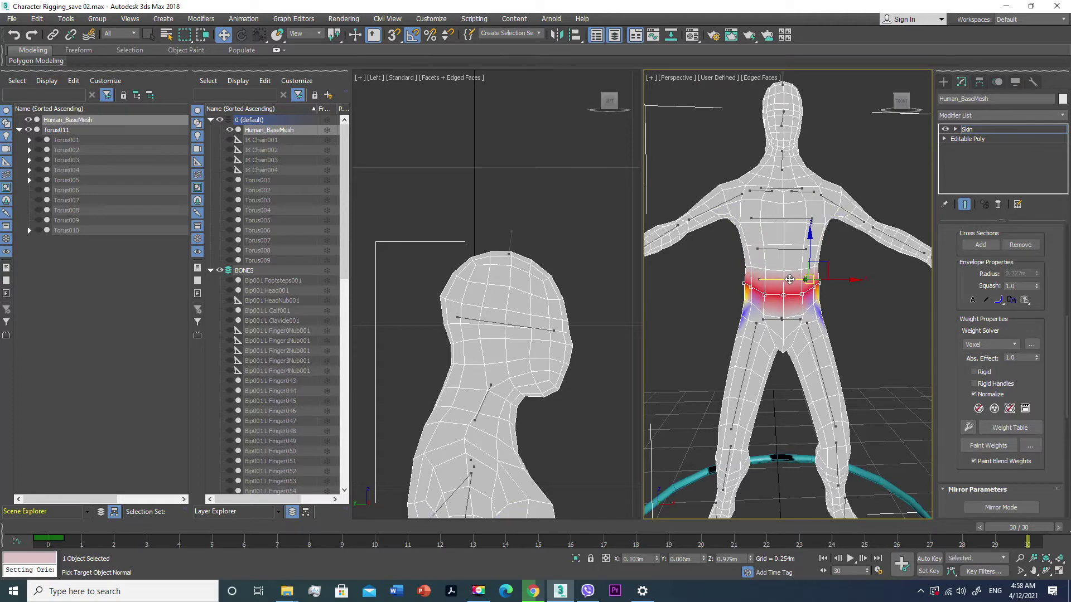
left_click(789, 249)
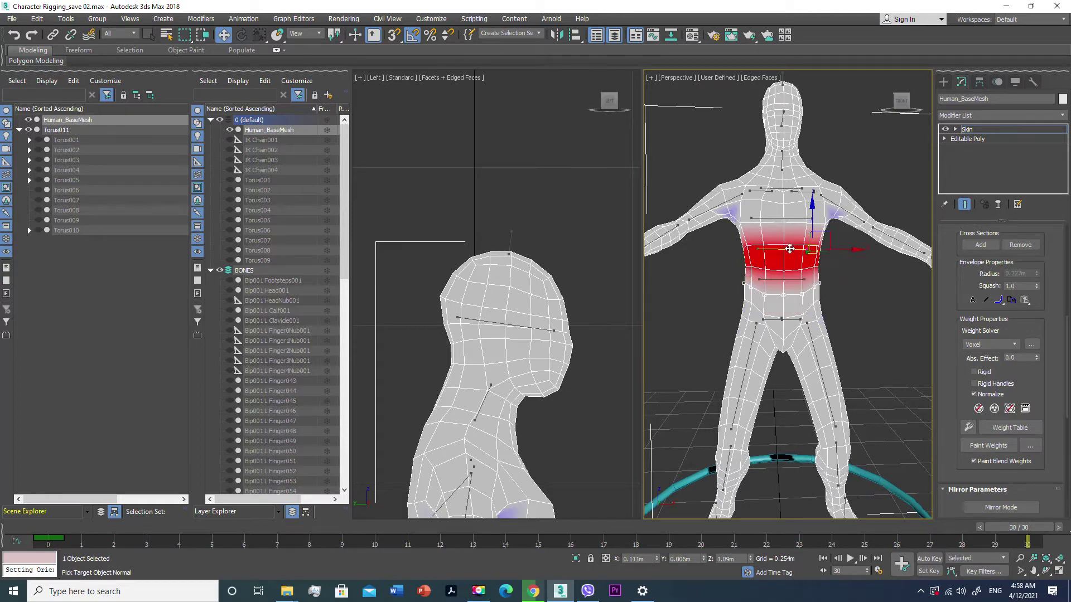
left_click(788, 220)
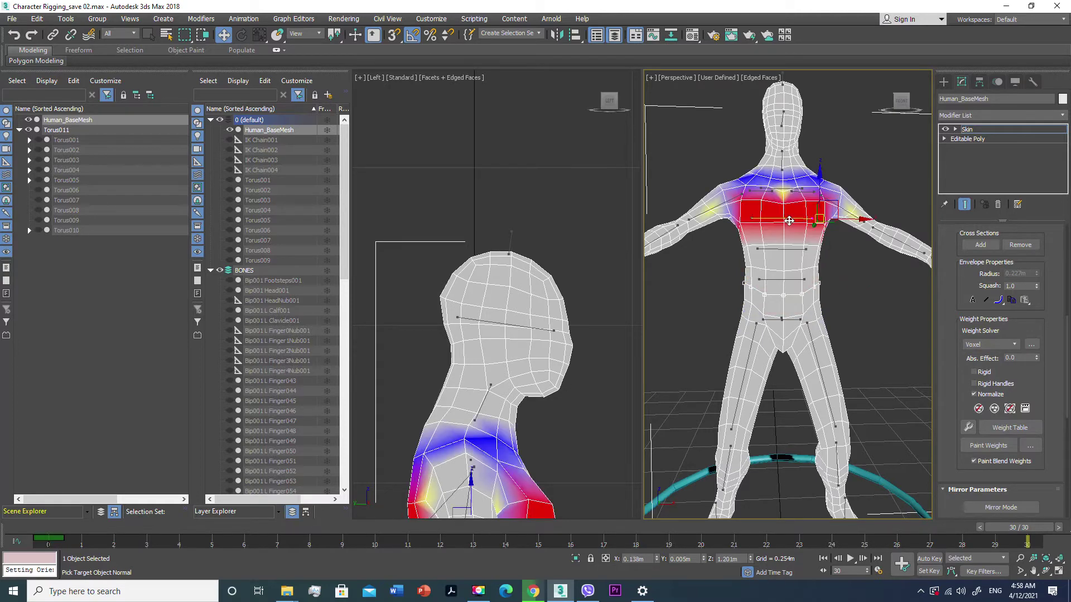
left_click(785, 248)
mouse_move(780, 274)
middle_mouse_down("alt")
mouse_move(898, 284)
mouse_move(788, 301)
middle_mouse_up("alt")
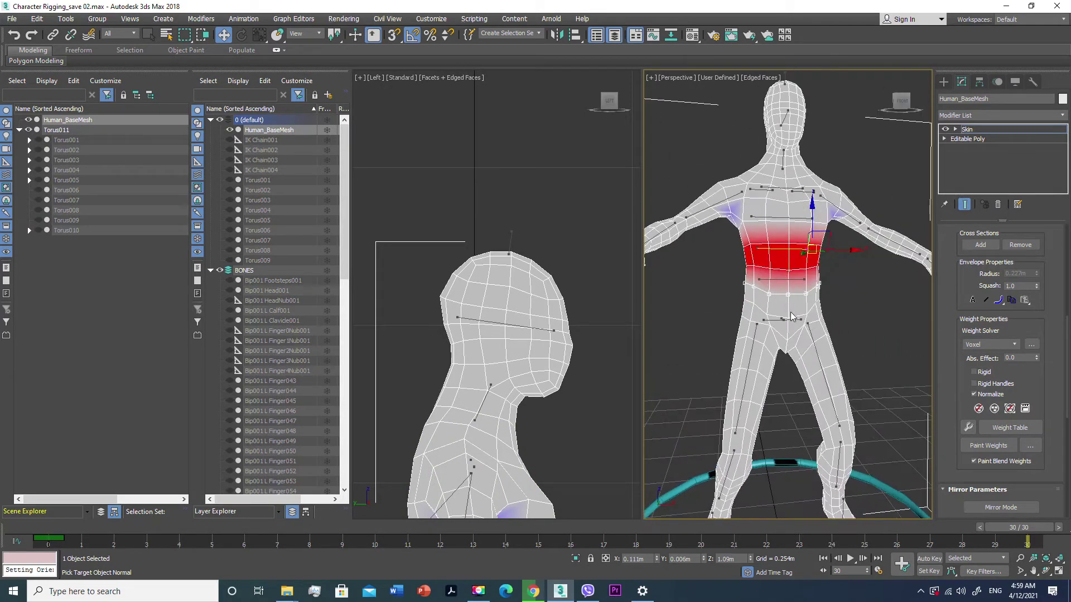
Select the Pelvis envelope's hip vertices and set their weight to 1.0
left_click(794, 319)
middle_click_drag(793, 318, 791, 329, "alt")
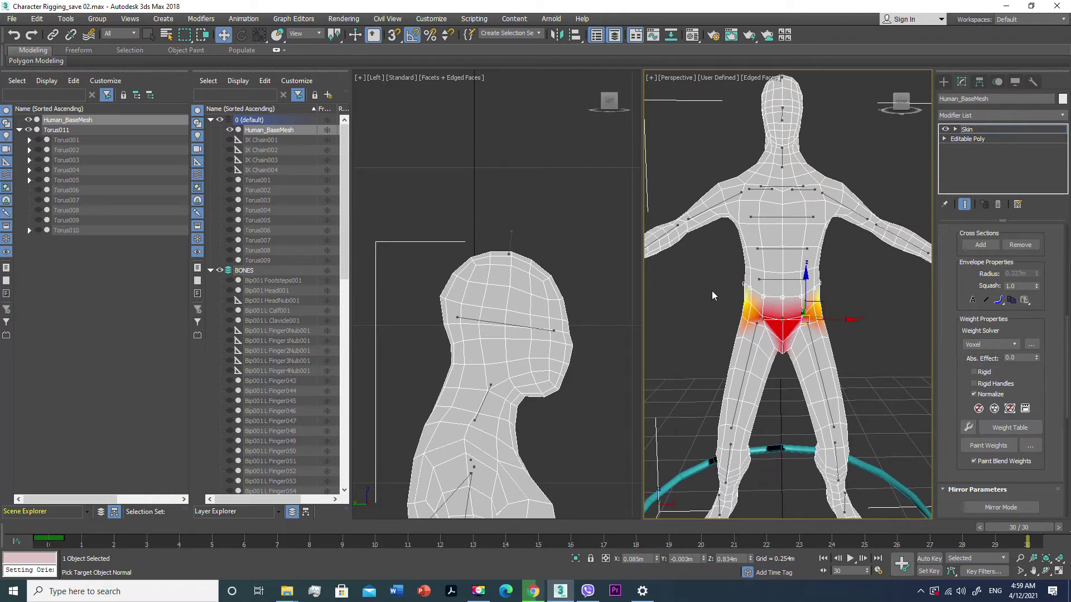
left_click(765, 318)
mouse_move(801, 318)
middle_mouse_down("alt")
mouse_move(591, 319)
mouse_move(724, 316)
mouse_move(645, 317)
middle_mouse_up("alt")
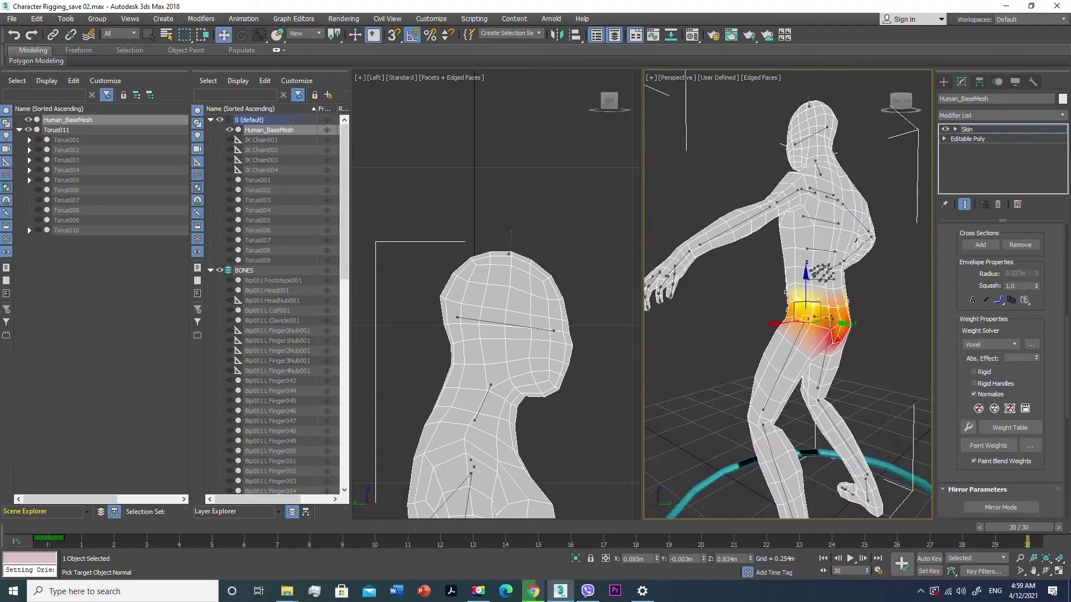
left_click_drag(1034, 357, 1040, 282)
mouse_move(895, 298)
middle_mouse_down("alt")
mouse_move(855, 326)
mouse_move(896, 325)
middle_mouse_up("alt")
scroll(968, 325, "up", 1)
scroll(968, 329, "up", 3)
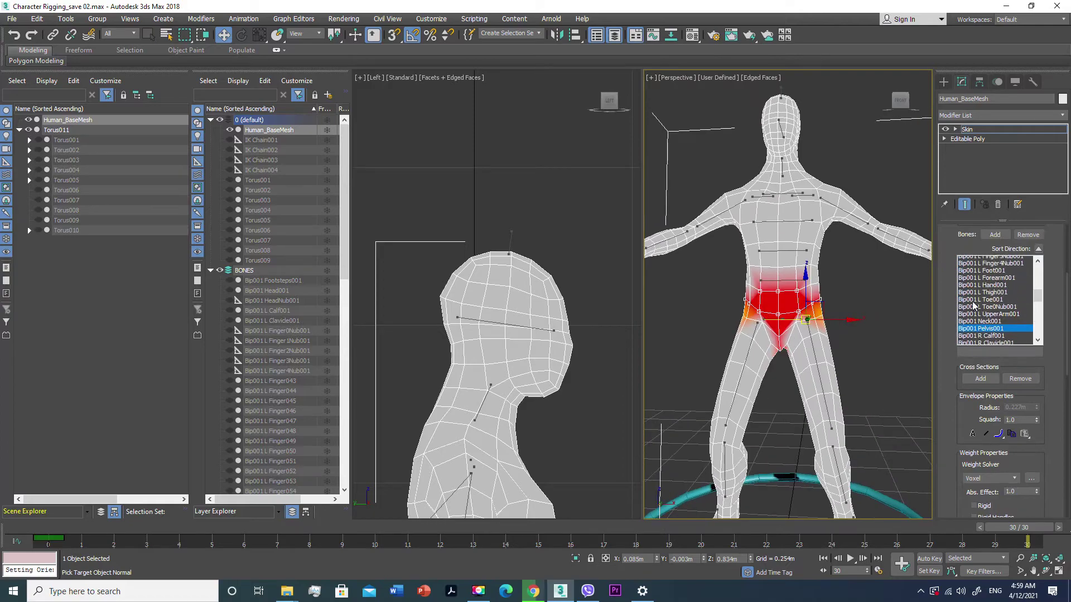
Select the left-hip vertices and test envelope squash at 0.0 before restoring 1.0
mouse_move(788, 321)
middle_mouse_down("alt")
mouse_move(868, 337)
mouse_move(929, 320)
mouse_move(878, 335)
mouse_move(775, 334)
middle_mouse_up("alt")
scroll(978, 315, "up", 1)
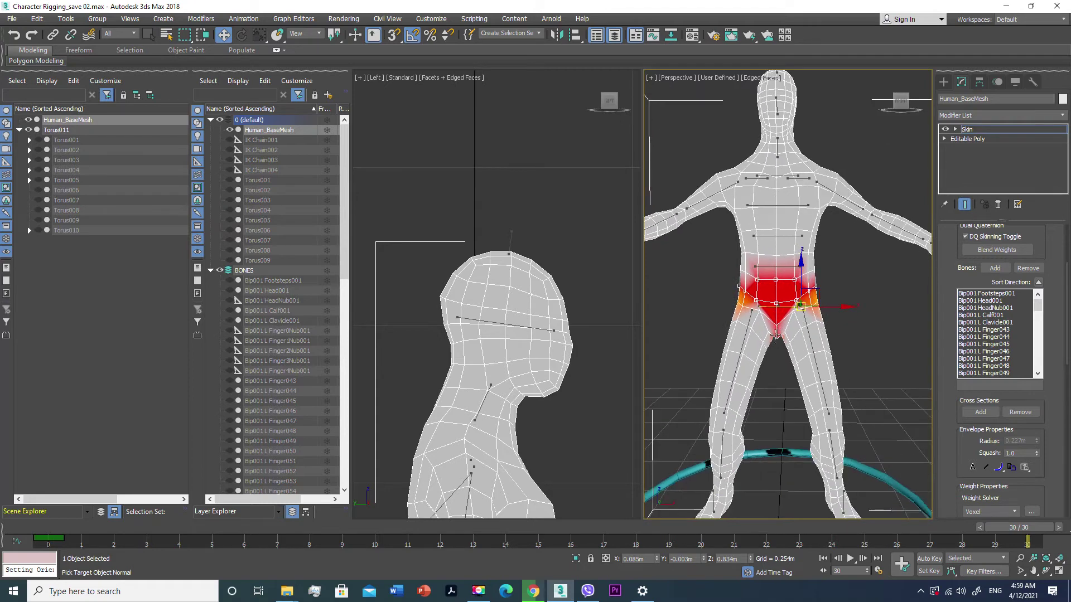
scroll(770, 332, "up", 2)
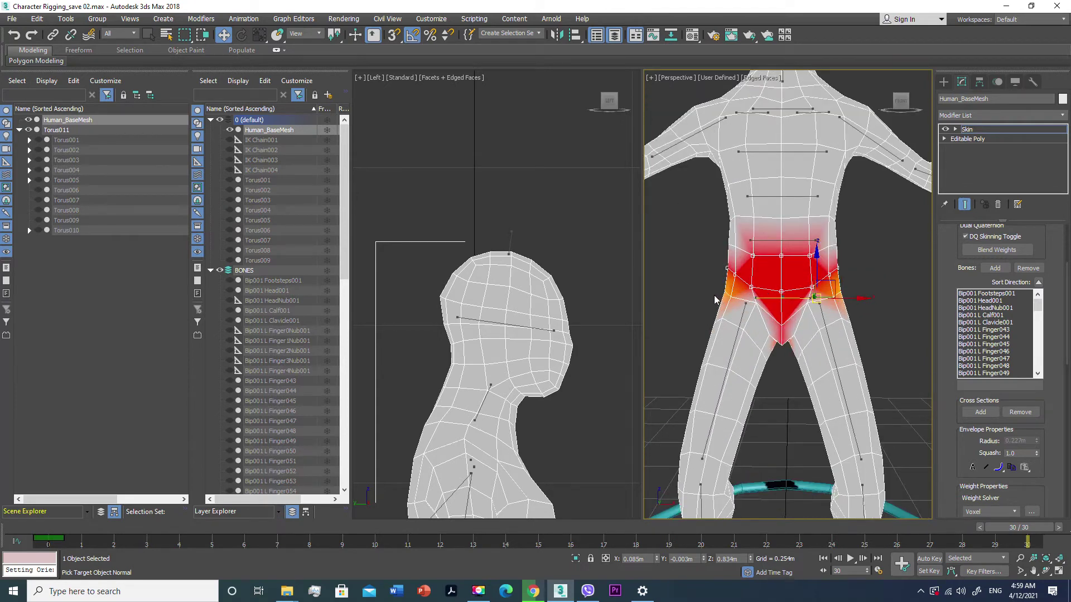
left_click_drag(706, 288, 765, 314)
middle_click_drag(784, 346, 753, 333, "alt")
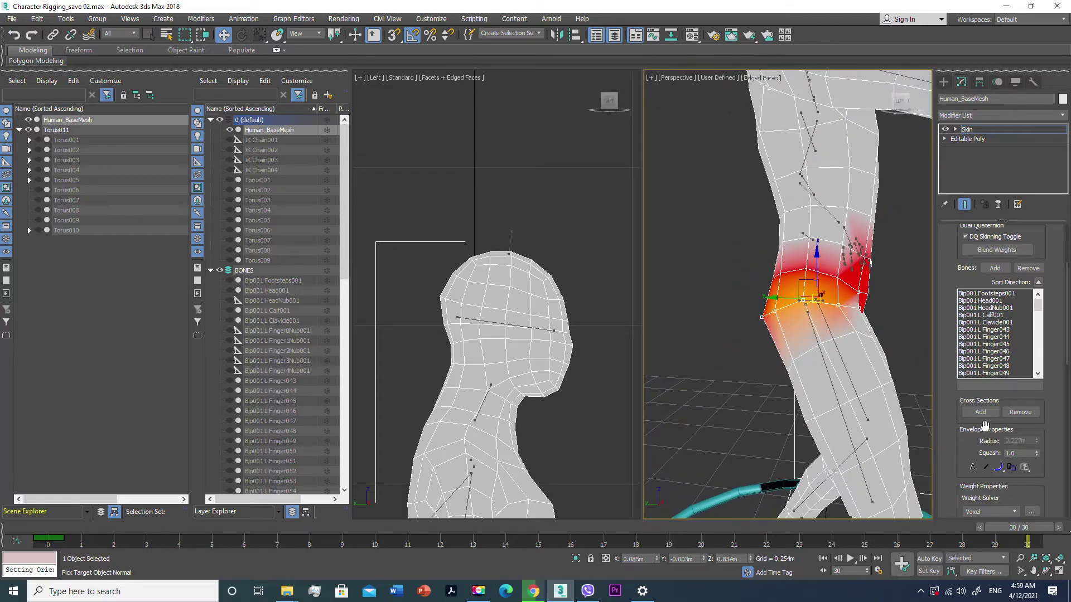
left_click_drag(1036, 453, 1032, 484)
left_click_drag(1036, 384, 1018, 534)
left_click_drag(1036, 453, 1026, 390)
Pick the Bip001 Pelvis001 envelope and raise the hip vertices' pelvis weight
scroll(1048, 385, "down", 3)
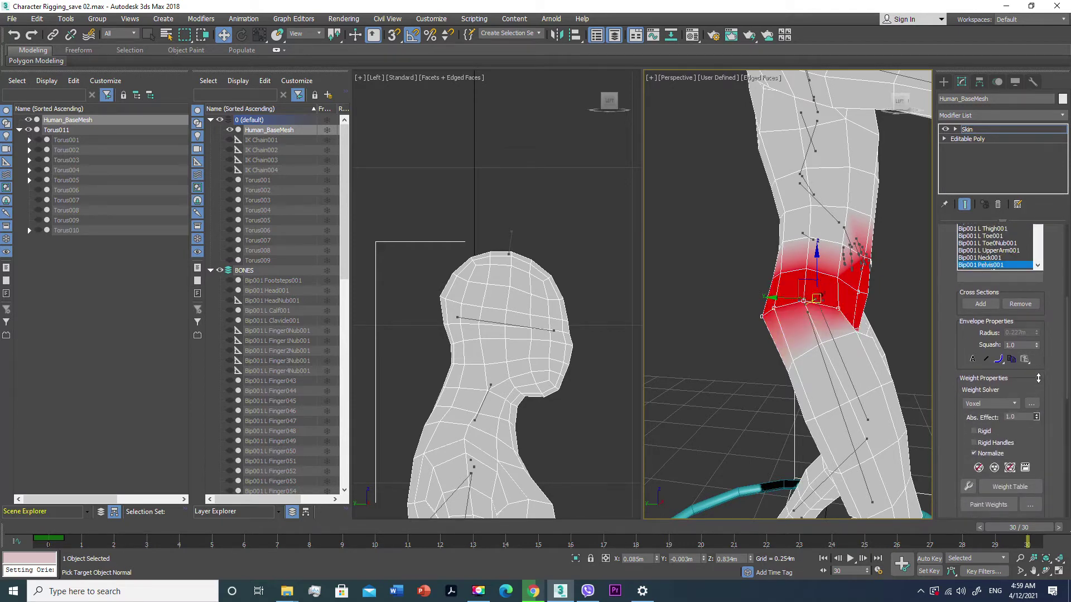
left_click(1036, 417)
mouse_move(1023, 466)
left_mouse_down()
mouse_move(1024, 424)
mouse_move(1021, 438)
left_mouse_up()
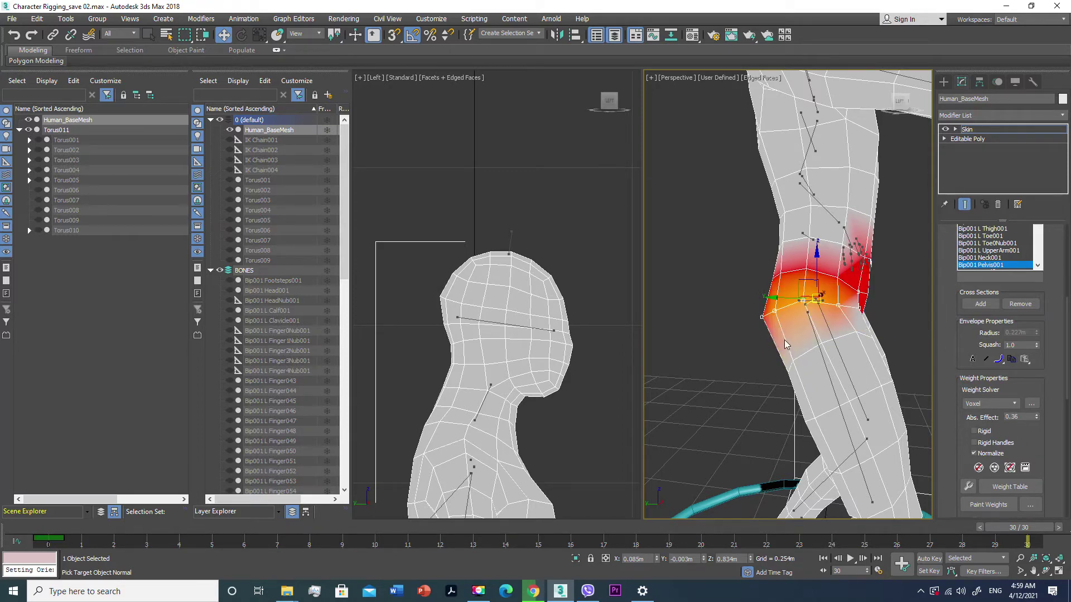
middle_click_drag(784, 340, 741, 329, "alt")
scroll(741, 329, "up", 3)
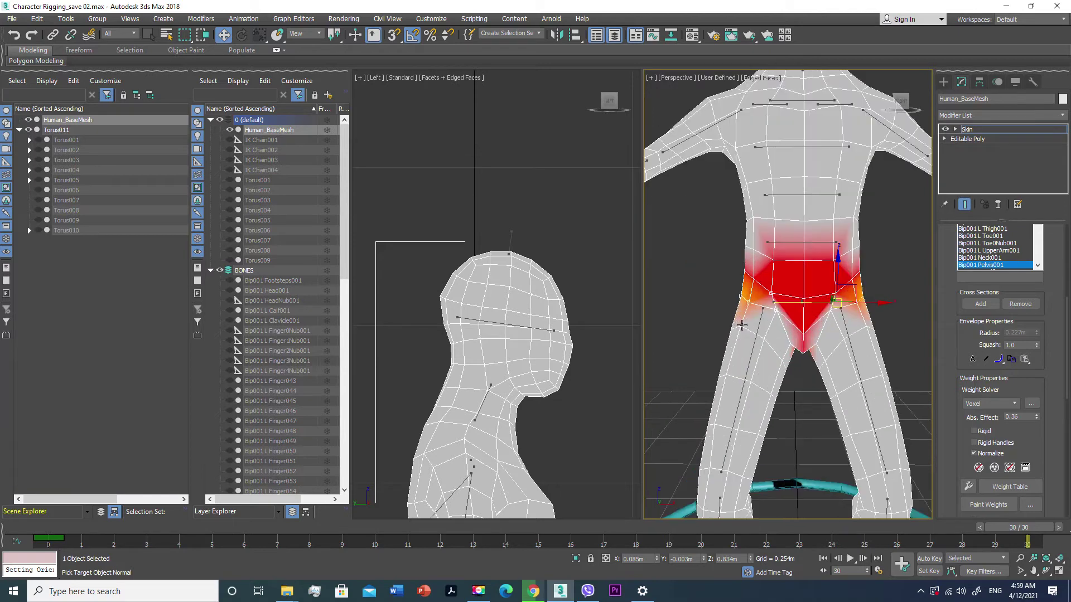
scroll(747, 318, "up", 2)
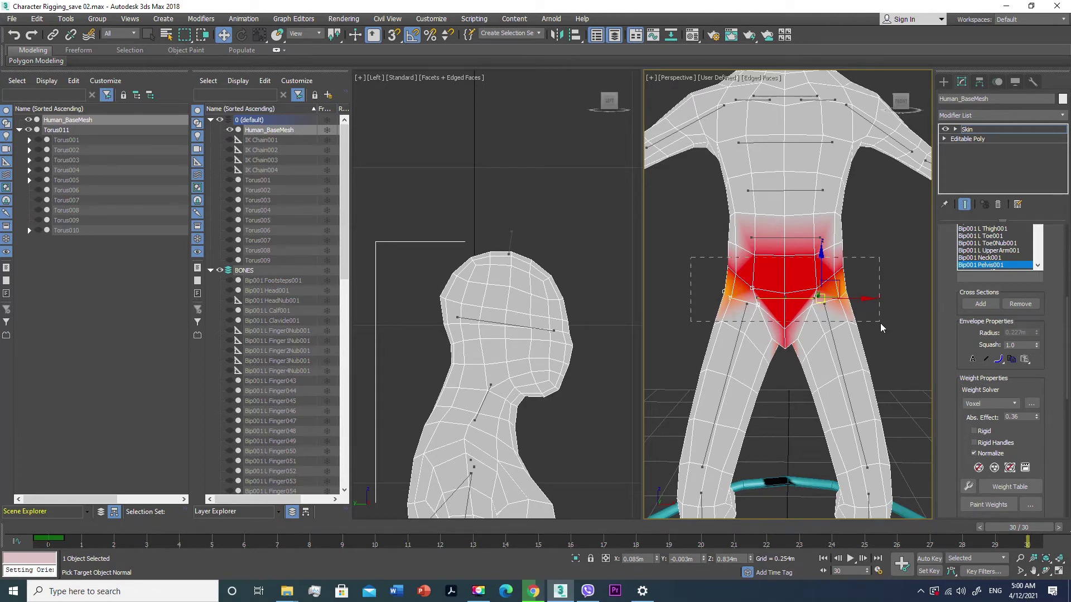
Box-select the hip vertices and give them full 1.0 pelvis weight
left_click_drag(690, 257, 882, 317)
left_click_drag(1036, 418, 1036, 399)
middle_click_drag(734, 355, 818, 376, "alt")
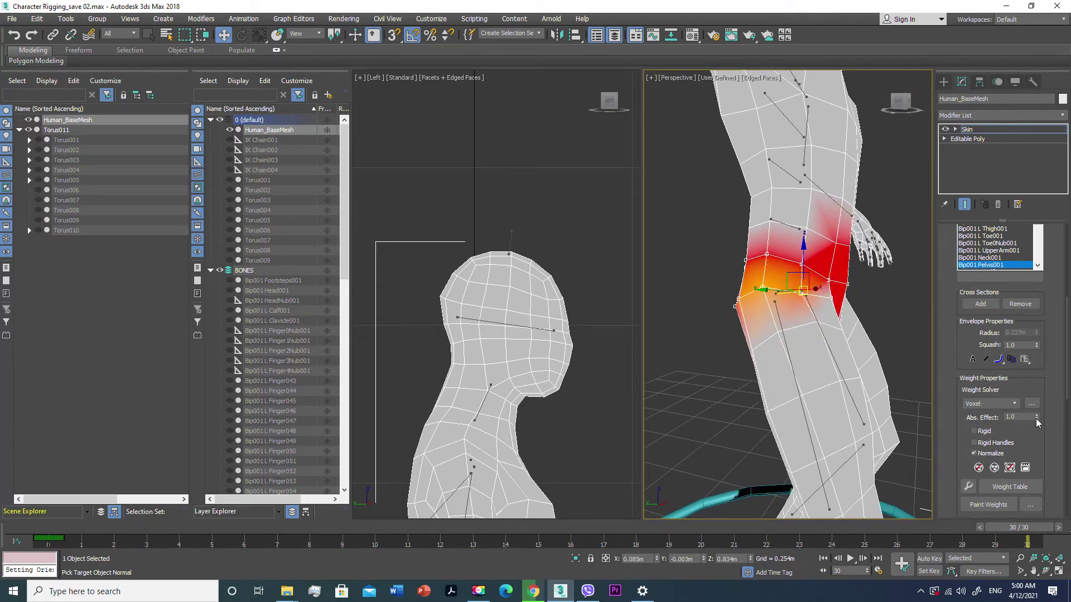
mouse_move(825, 390)
middle_mouse_down("alt")
mouse_move(791, 385)
mouse_move(805, 399)
mouse_move(781, 367)
mouse_move(840, 352)
mouse_move(965, 364)
mouse_move(741, 360)
mouse_move(804, 334)
middle_mouse_up("alt")
scroll(964, 364, "up", 5)
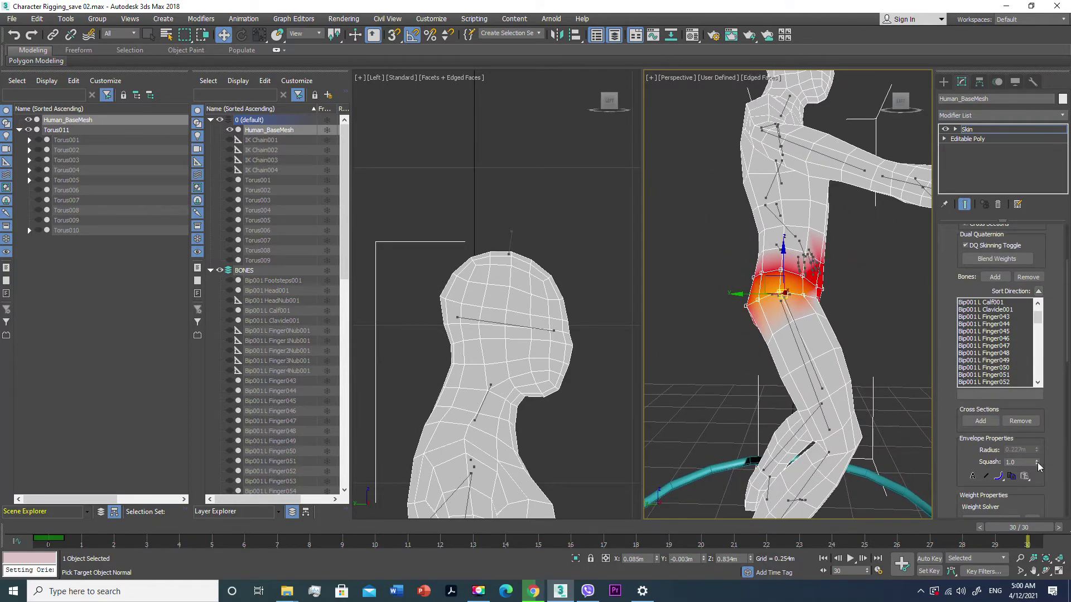
Try the pelvis envelope squash, then set the selected vertices' pelvis weight to zero
left_click_drag(1037, 460, 1037, 454)
left_click_drag(1038, 414, 1037, 462)
scroll(1066, 397, "down", 5)
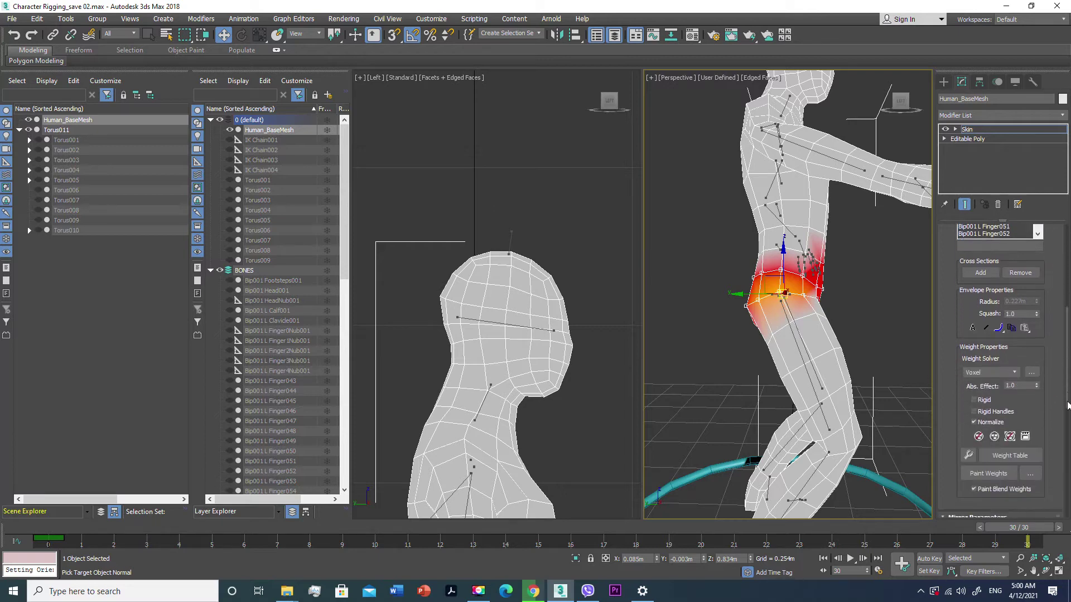
scroll(1067, 405, "down", 1)
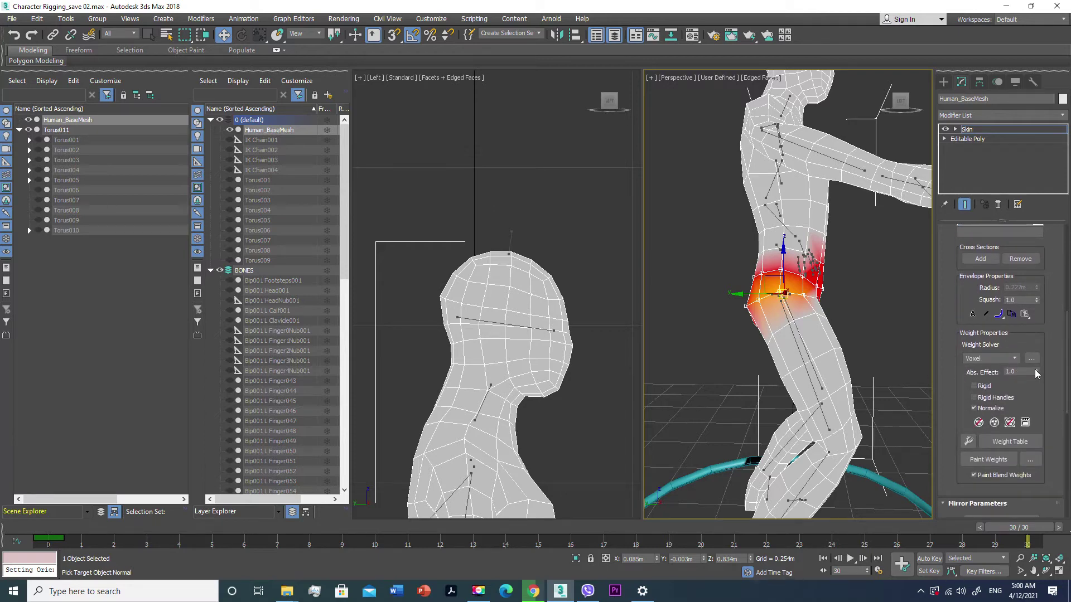
left_click_drag(1036, 372, 1031, 405)
left_click_drag(1031, 366, 1030, 400)
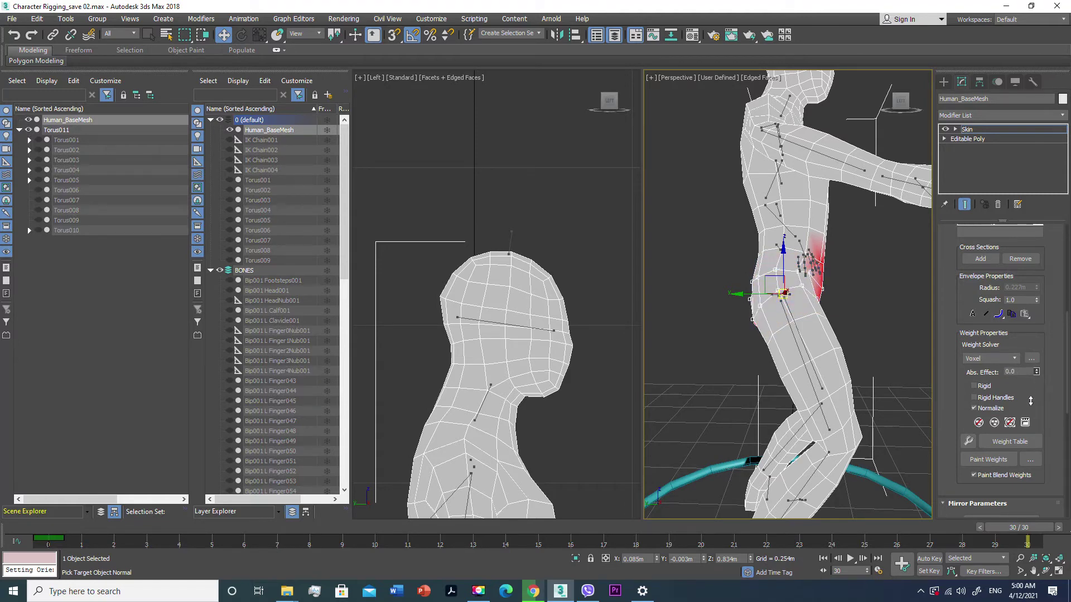
Select the neck bone's envelope from a front view of the head and torso
mouse_move(869, 379)
middle_mouse_down("alt")
mouse_move(721, 365)
mouse_move(751, 353)
mouse_move(724, 351)
middle_mouse_up("alt")
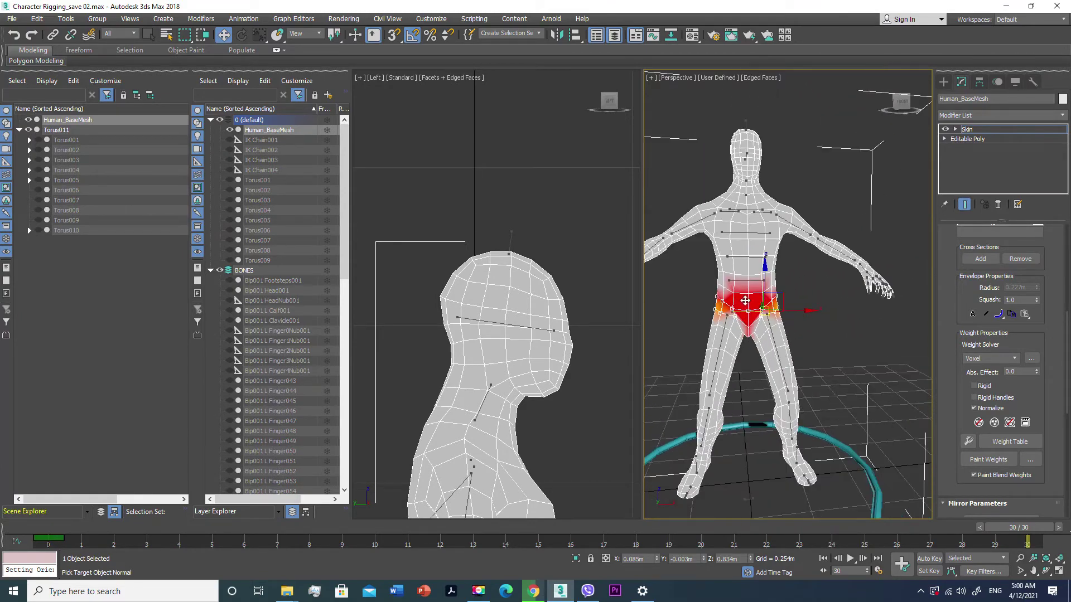
scroll(760, 220, "up", 2)
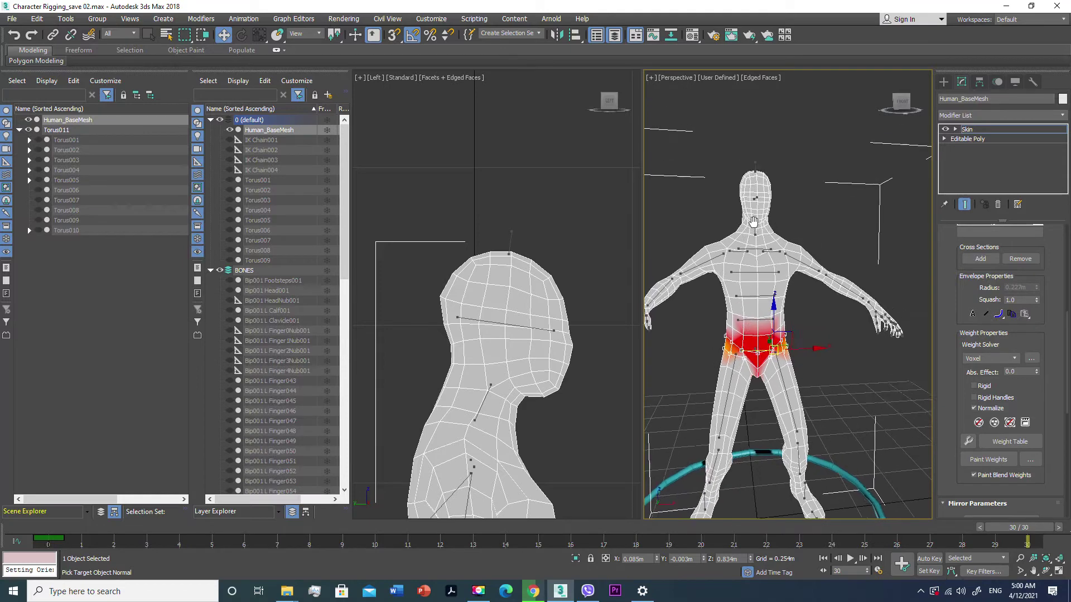
scroll(755, 236, "up", 2)
left_click(757, 227)
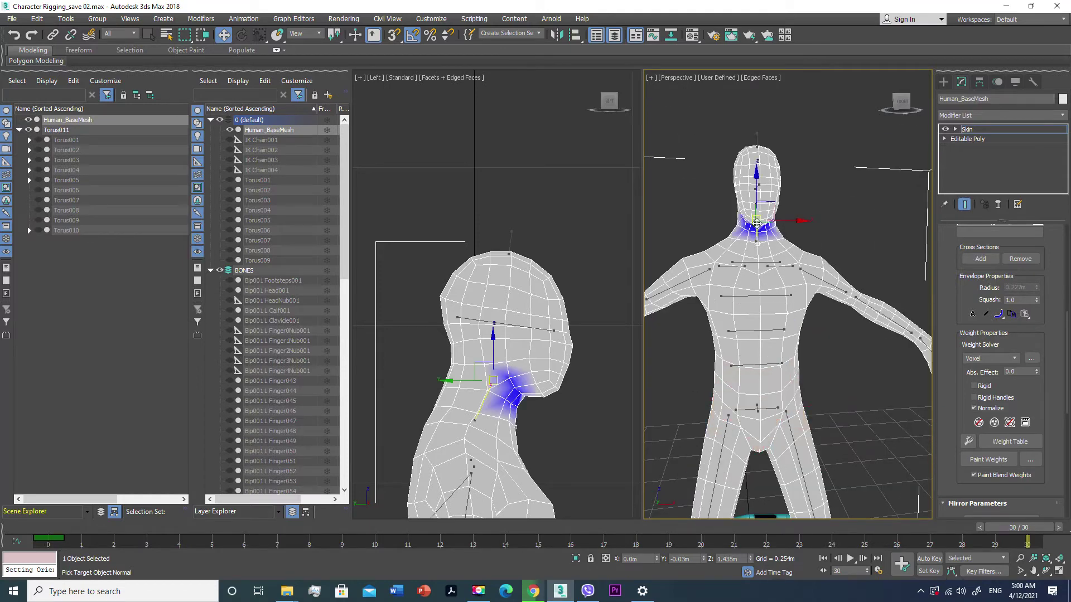
scroll(755, 243, "up", 2)
middle_click_drag(761, 254, 766, 240, "alt")
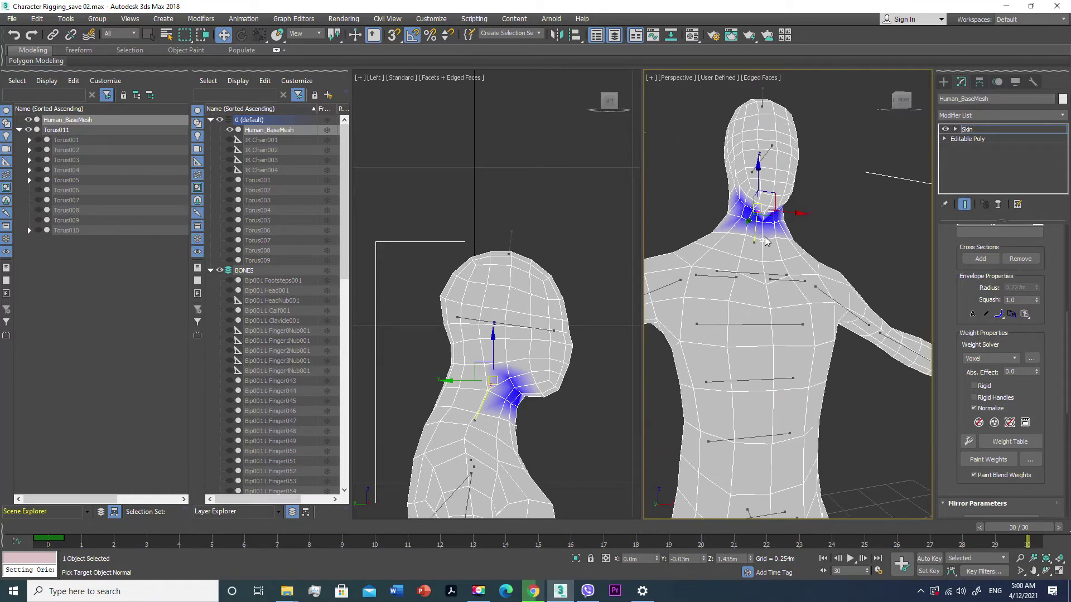
Give the neck vertices full 1.0 neck weight
left_click(752, 243)
middle_click_drag(747, 264, 736, 272, "alt")
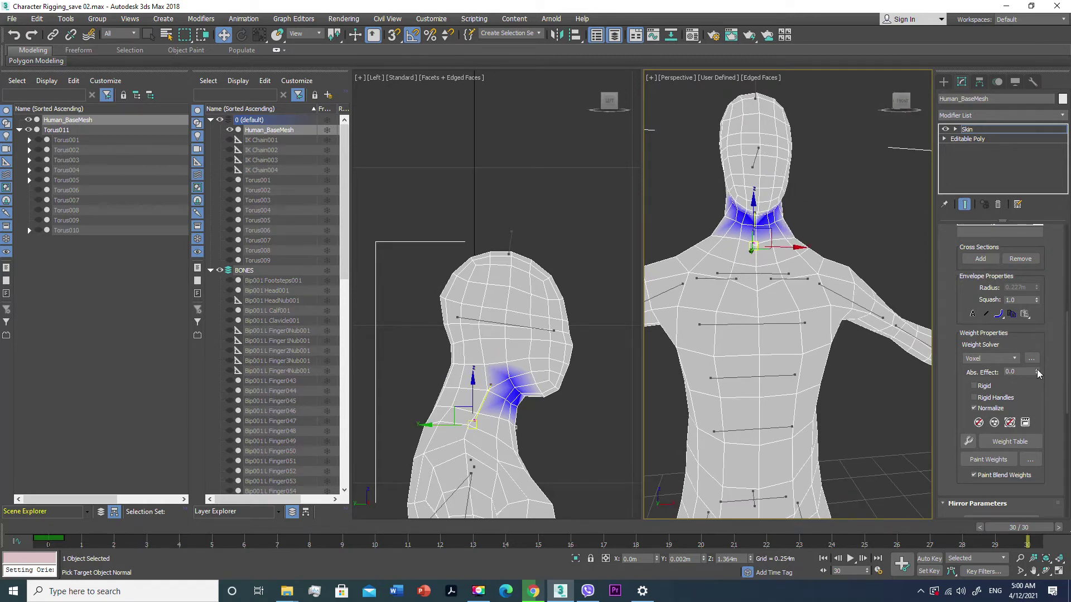
left_click_drag(1036, 369, 1037, 335)
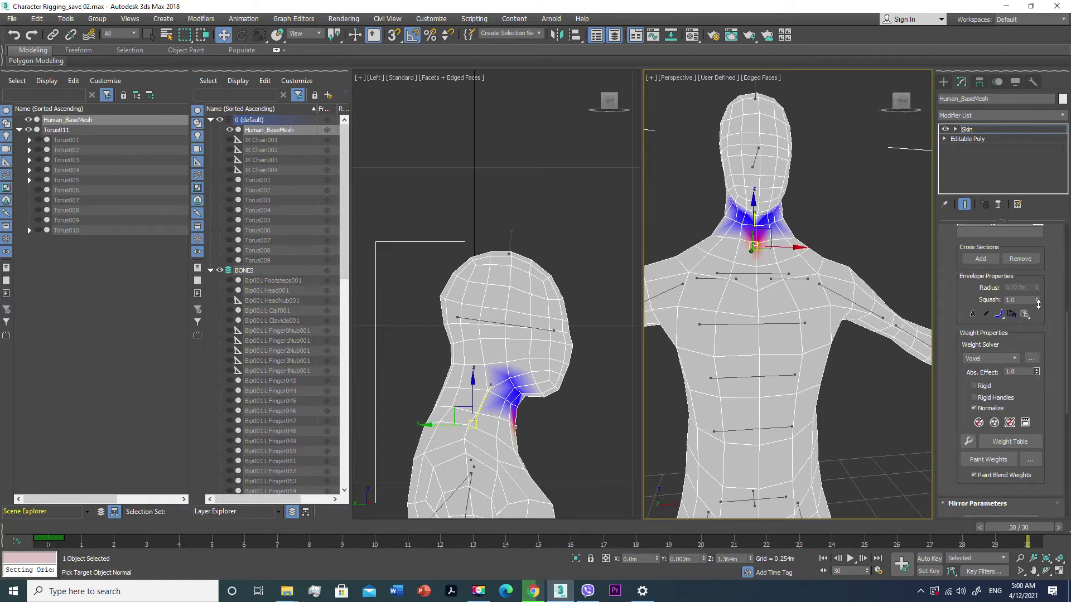
mouse_move(836, 324)
middle_mouse_down("alt")
mouse_move(885, 325)
mouse_move(800, 336)
middle_mouse_up("alt")
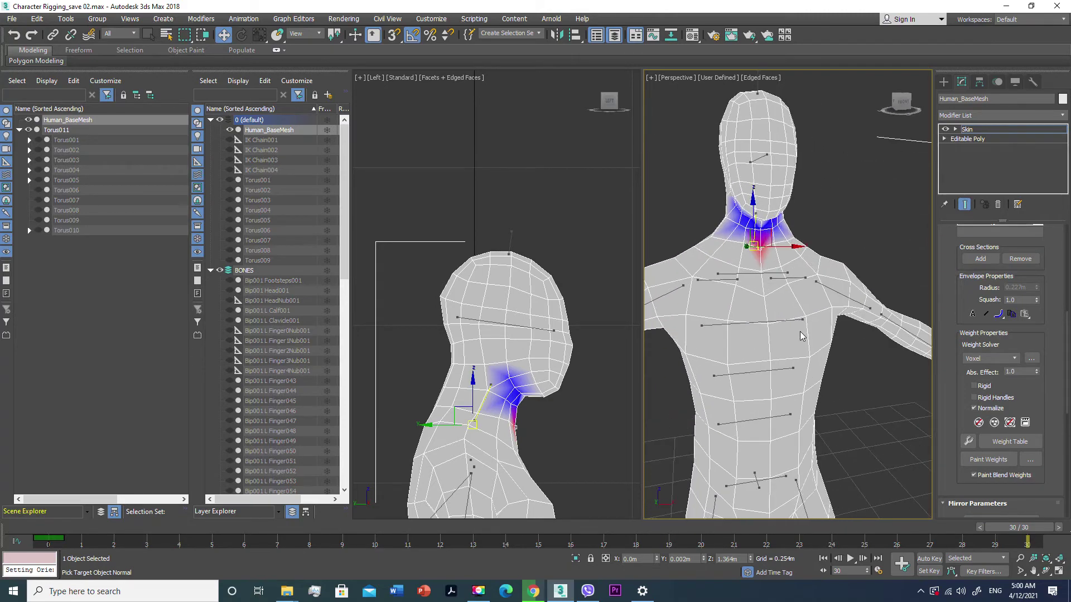
Set the clavicle envelope's vertices at the neck base to full 1.0 weight
left_click(724, 275)
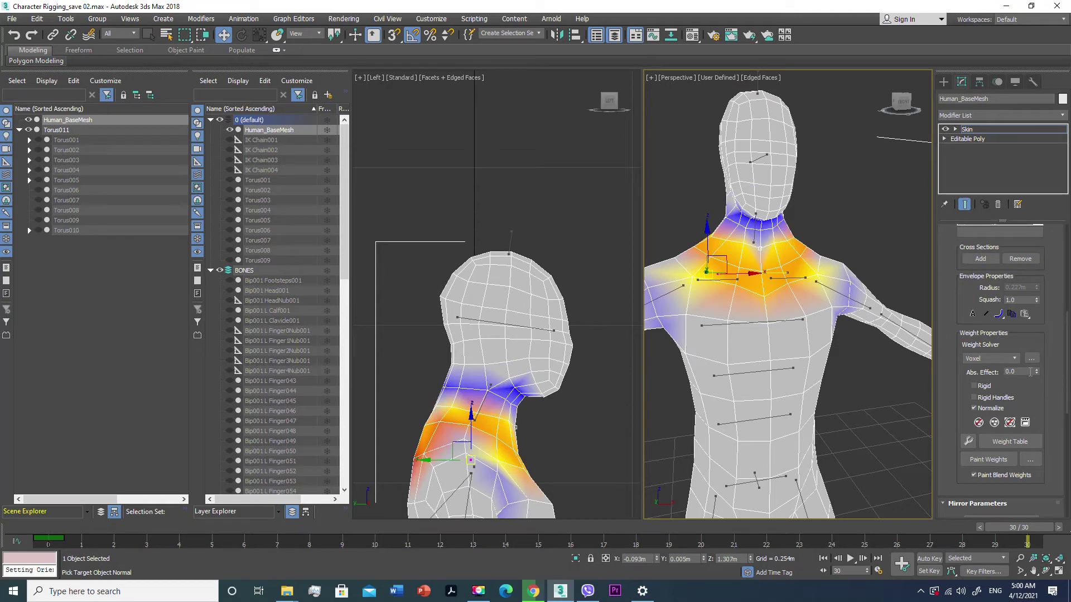
left_click_drag(1036, 370, 1037, 330)
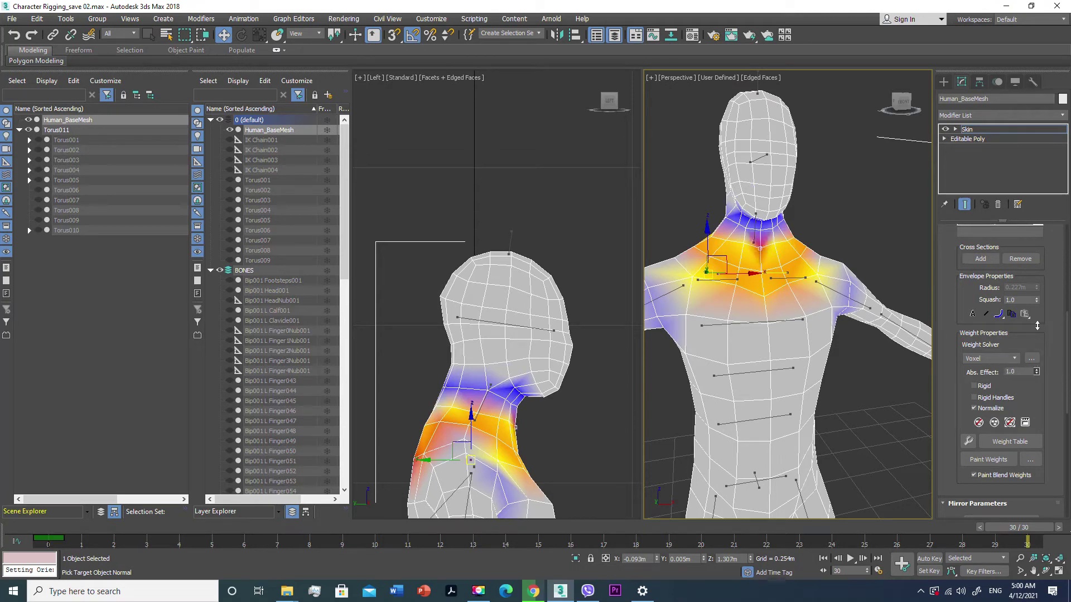
middle_click_drag(776, 317, 760, 310, "alt")
middle_click_drag(694, 286, 702, 238)
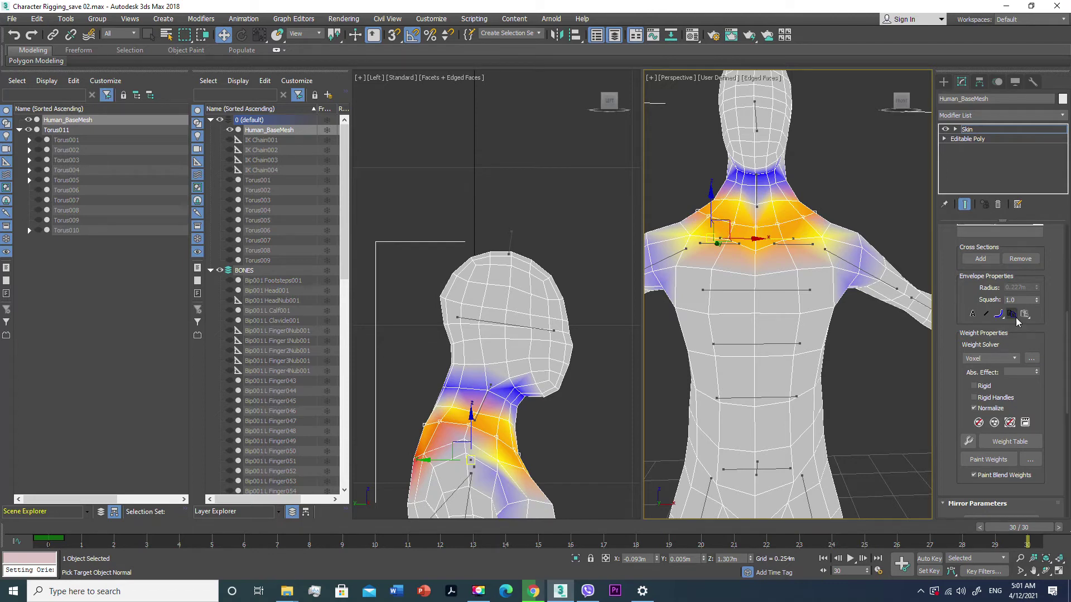
left_click_drag(1035, 369, 1035, 339)
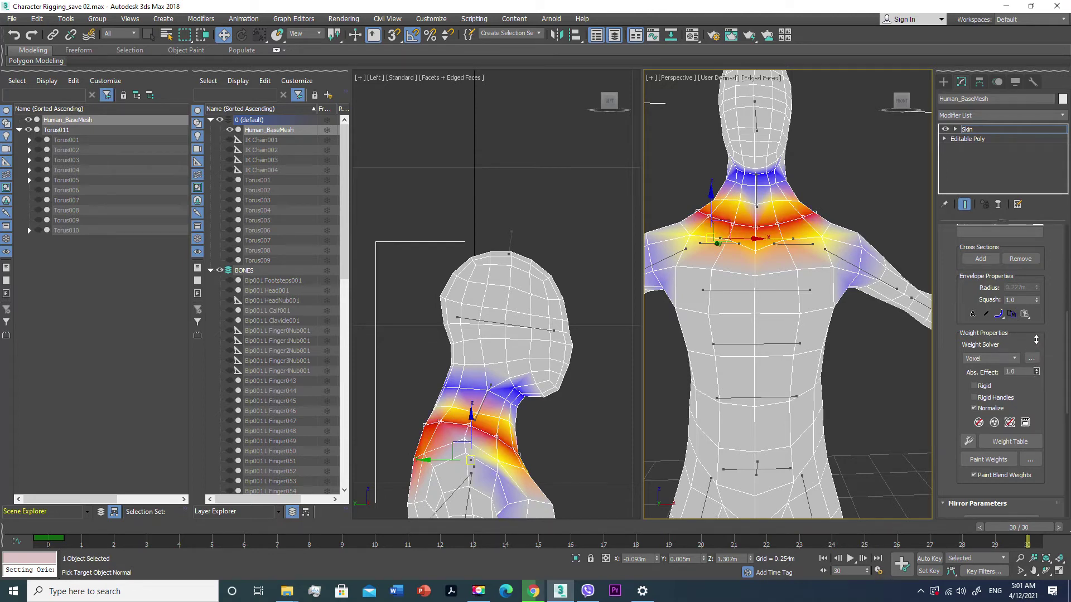
left_click(784, 246)
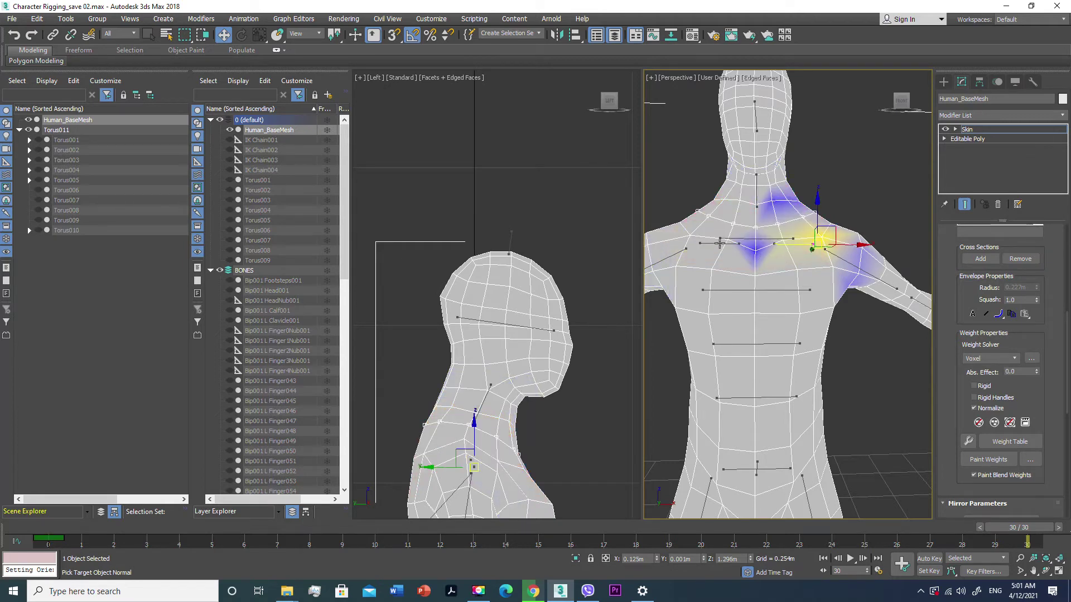
Select the clavicle-area vertices and raise a shoulder vertex to full left clavicle weight
left_click(738, 238)
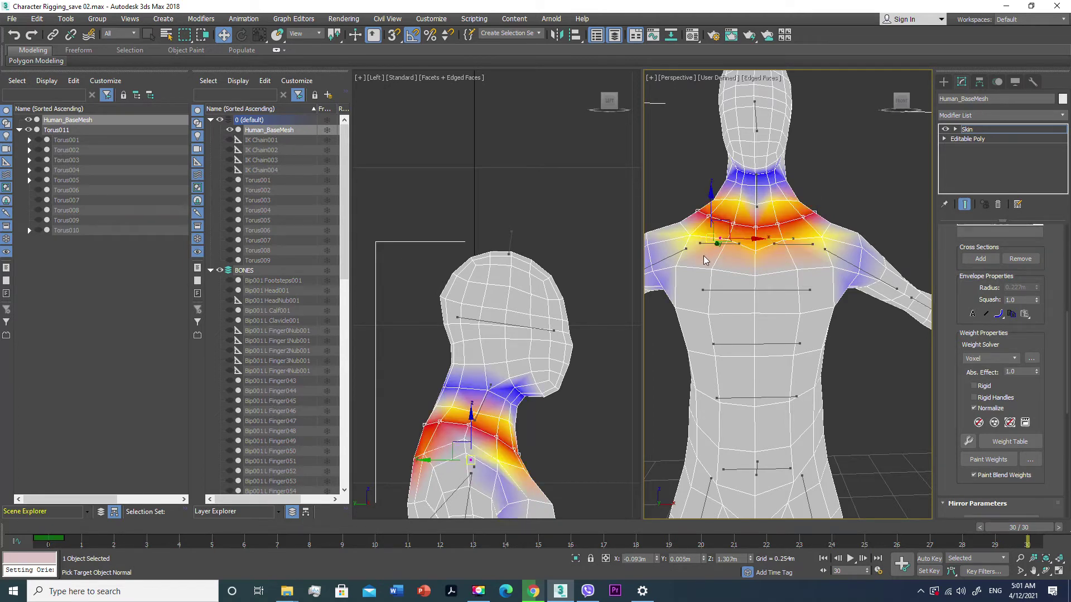
left_click_drag(702, 254, 816, 246)
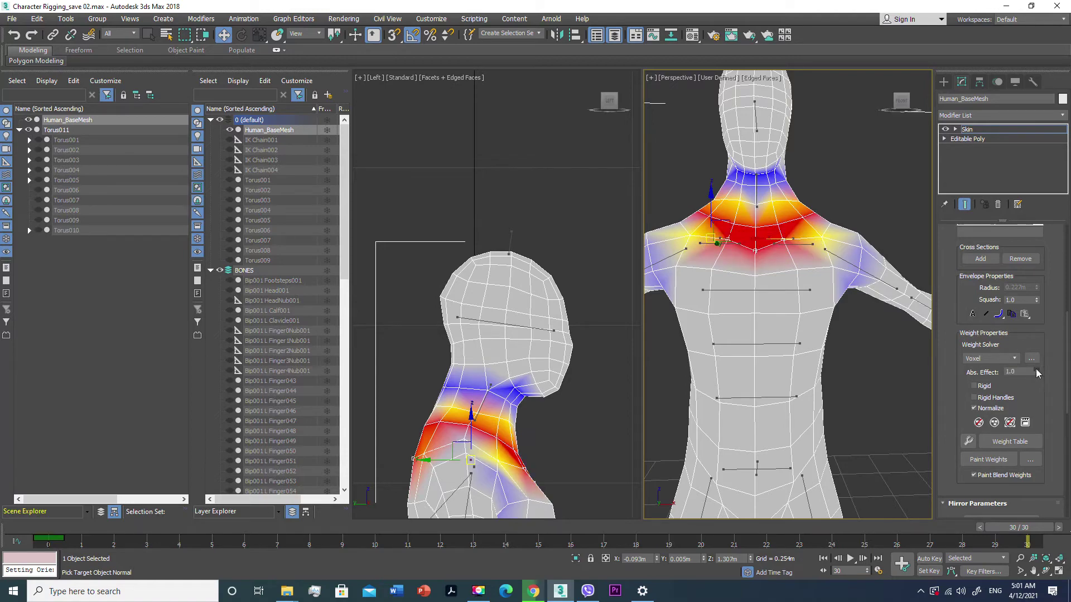
mouse_move(746, 312)
middle_mouse_down("alt")
mouse_move(862, 324)
mouse_move(807, 336)
mouse_move(745, 326)
mouse_move(694, 257)
mouse_move(632, 266)
mouse_move(657, 276)
mouse_move(719, 252)
mouse_move(803, 244)
middle_mouse_up("alt")
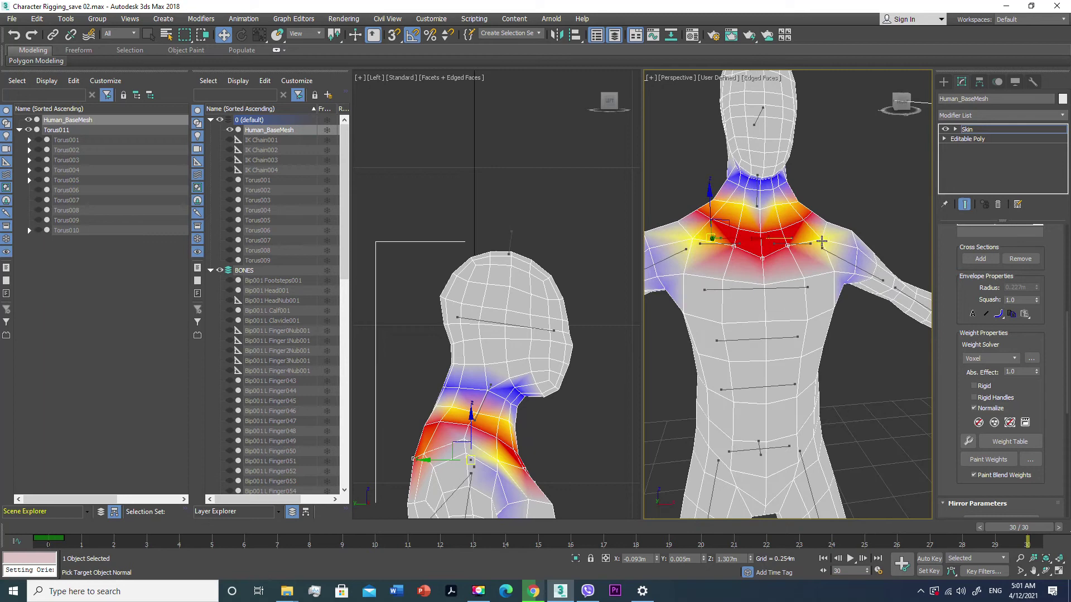
left_click(807, 243)
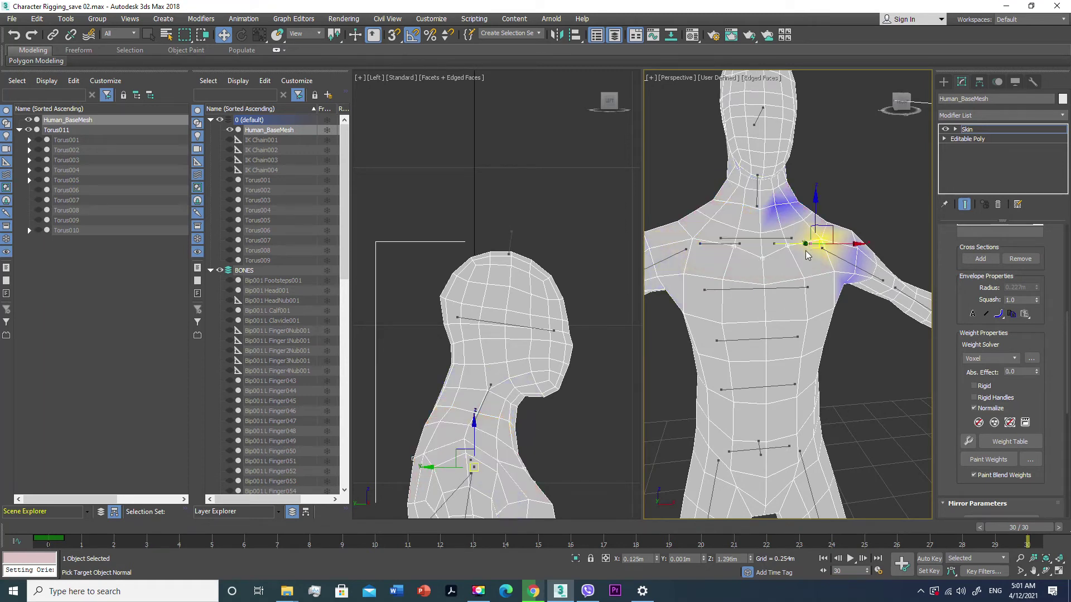
left_click(827, 249)
left_click_drag(1036, 369, 1034, 323)
mouse_move(803, 284)
middle_mouse_down("alt")
mouse_move(843, 279)
mouse_move(801, 289)
middle_mouse_up("alt")
Give the remaining left shoulder vertices full 1.0 clavicle weight
left_click(694, 243)
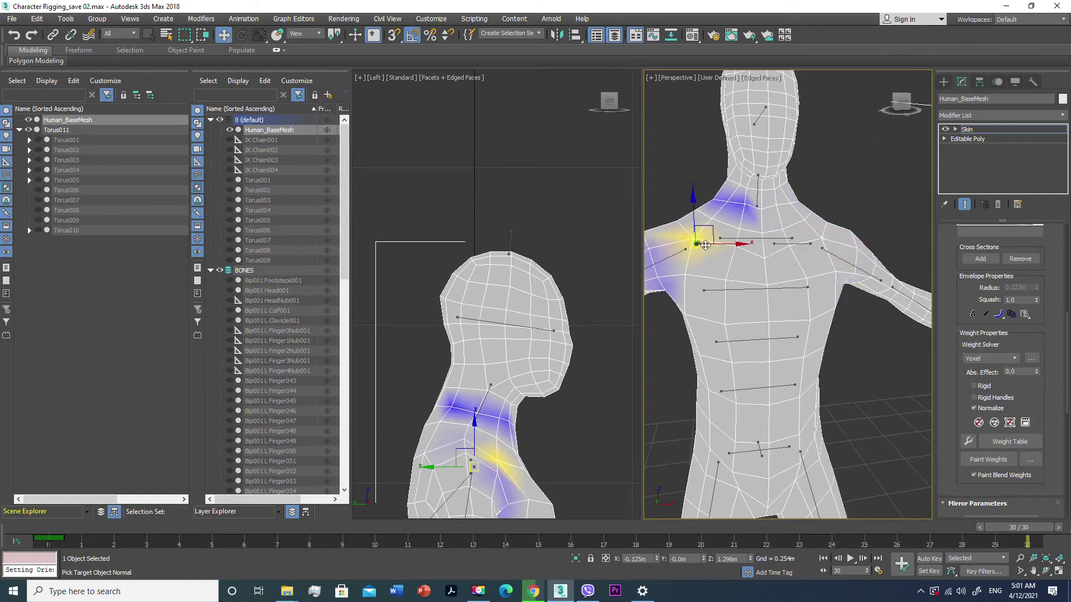
scroll(694, 237, "up", 2)
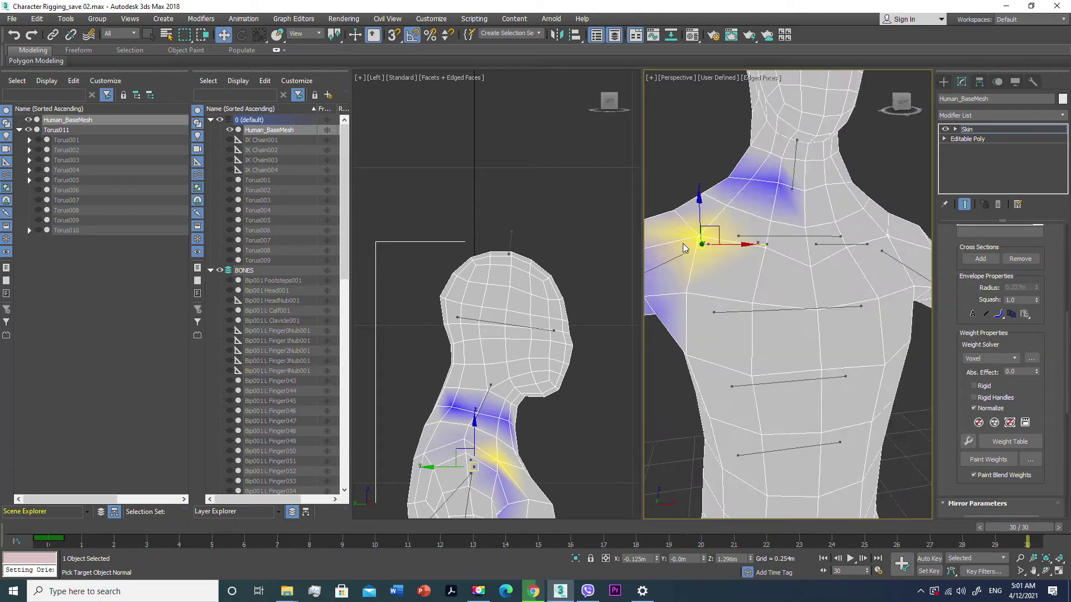
scroll(704, 230, "up", 3)
mouse_move(694, 243)
middle_mouse_down("alt")
mouse_move(741, 272)
mouse_move(740, 257)
middle_mouse_up("alt")
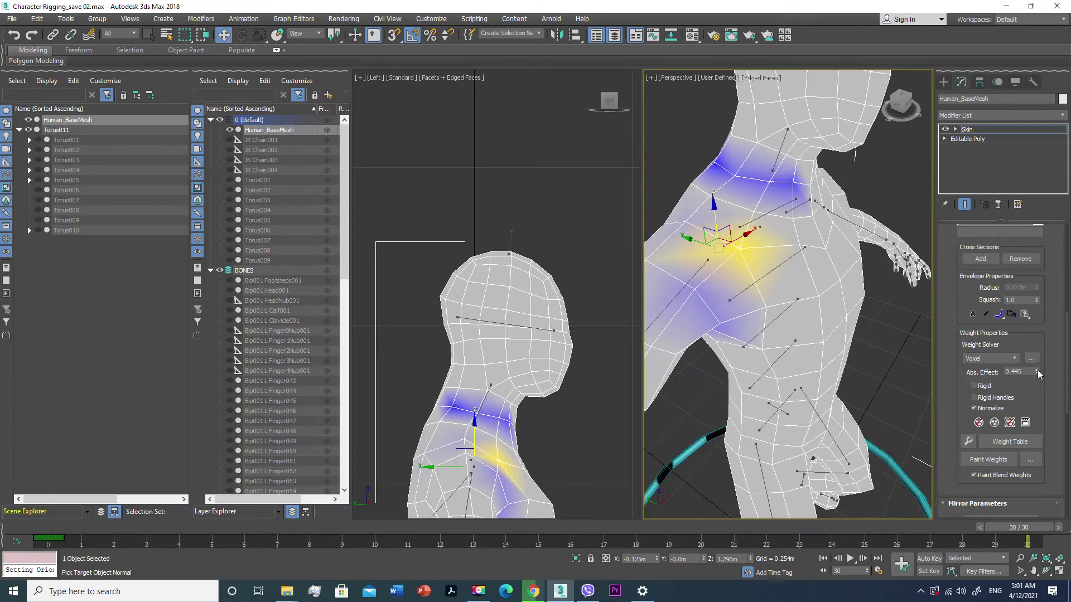
left_click_drag(1036, 372, 1035, 301)
scroll(658, 266, "up", 3)
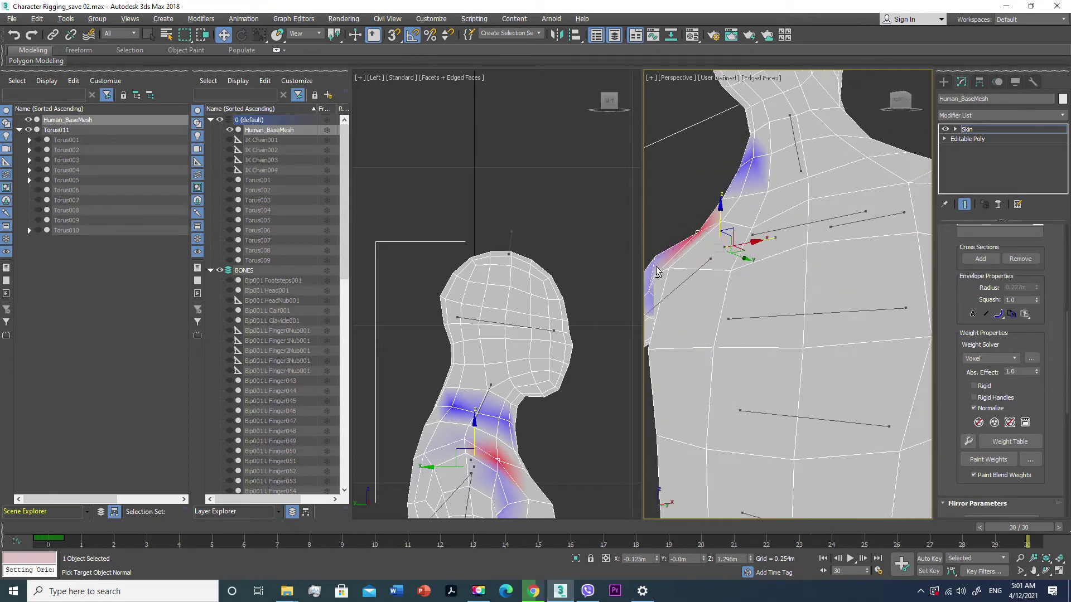
scroll(657, 266, "down", 3)
scroll(676, 292, "down", 3)
middle_click_drag(748, 335, 747, 322)
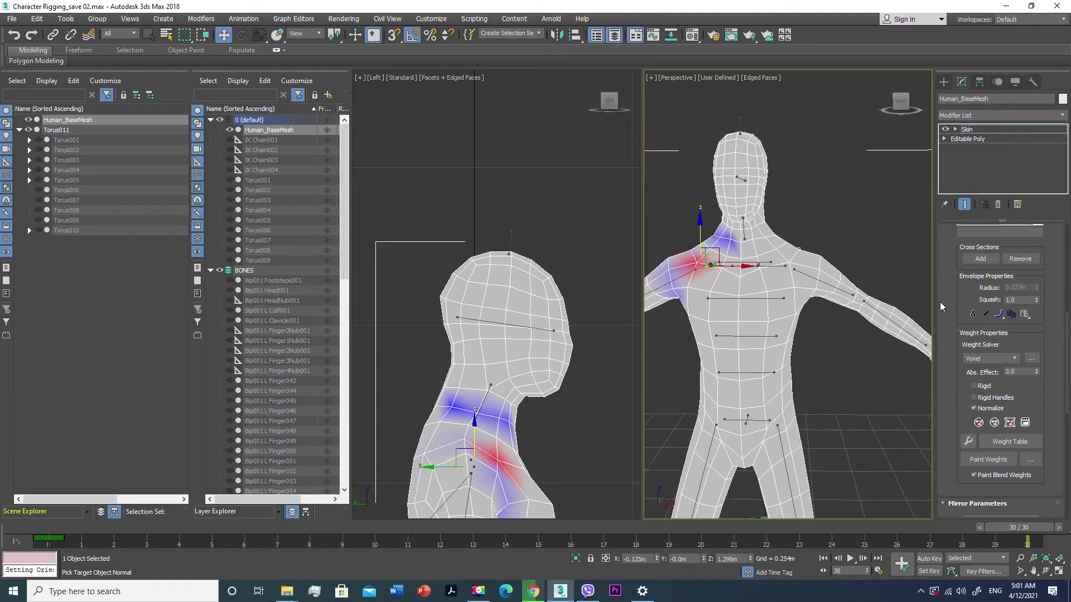
Set the right shoulder vertices to 1.0 on Bip001 R Clavicle001 and zoom out to check
left_click_drag(1036, 369, 1038, 257)
mouse_move(812, 272)
middle_mouse_down("alt")
mouse_move(720, 277)
mouse_move(789, 322)
mouse_move(748, 280)
middle_mouse_up("alt")
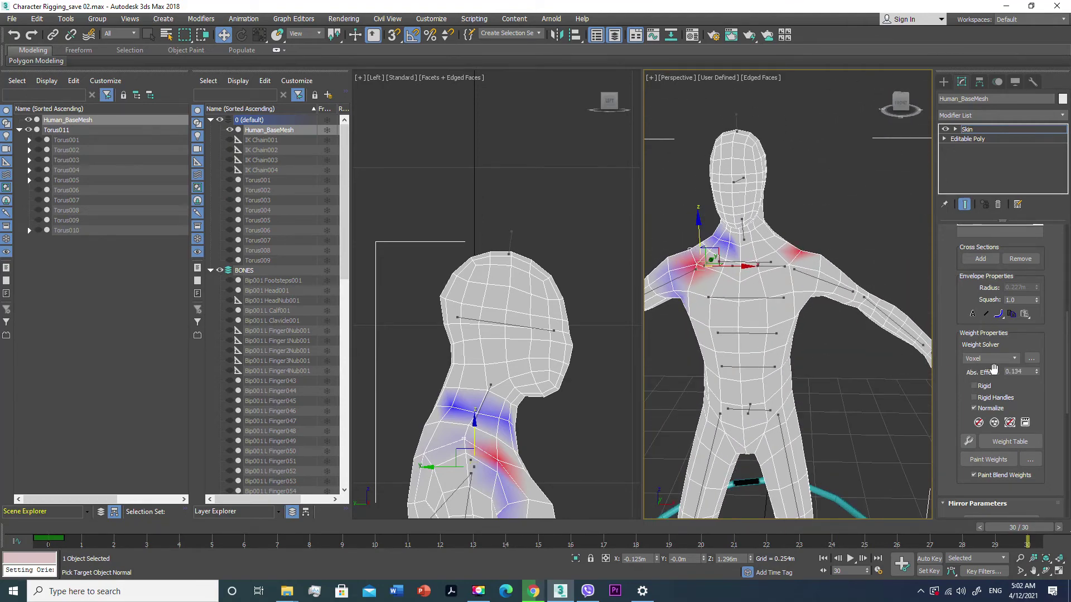
left_click_drag(1036, 370, 1036, 312)
mouse_move(858, 304)
middle_mouse_down("alt")
mouse_move(802, 316)
mouse_move(892, 315)
middle_mouse_up("alt")
scroll(939, 317, "up", 2)
mouse_move(664, 316)
middle_mouse_down("alt")
mouse_move(864, 311)
mouse_move(800, 304)
mouse_move(736, 370)
mouse_move(599, 318)
mouse_move(833, 254)
mouse_move(810, 295)
mouse_move(801, 292)
middle_mouse_up("alt")
scroll(697, 290, "down", 3)
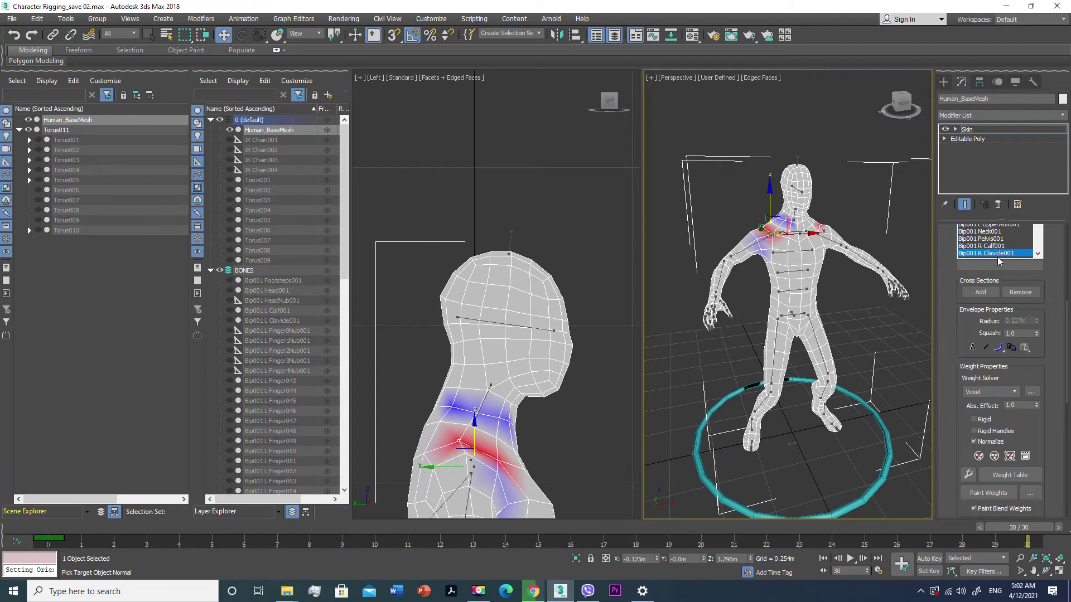
Exit envelope editing and set the Perspective view to facets without edged faces
left_click(969, 130)
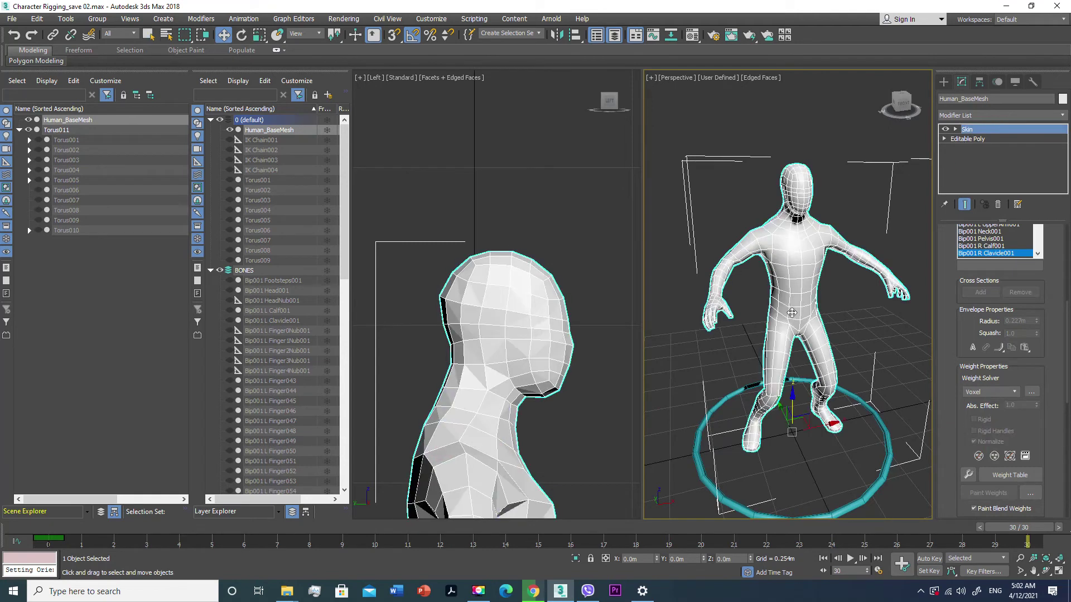
left_click(764, 81)
left_click(785, 103)
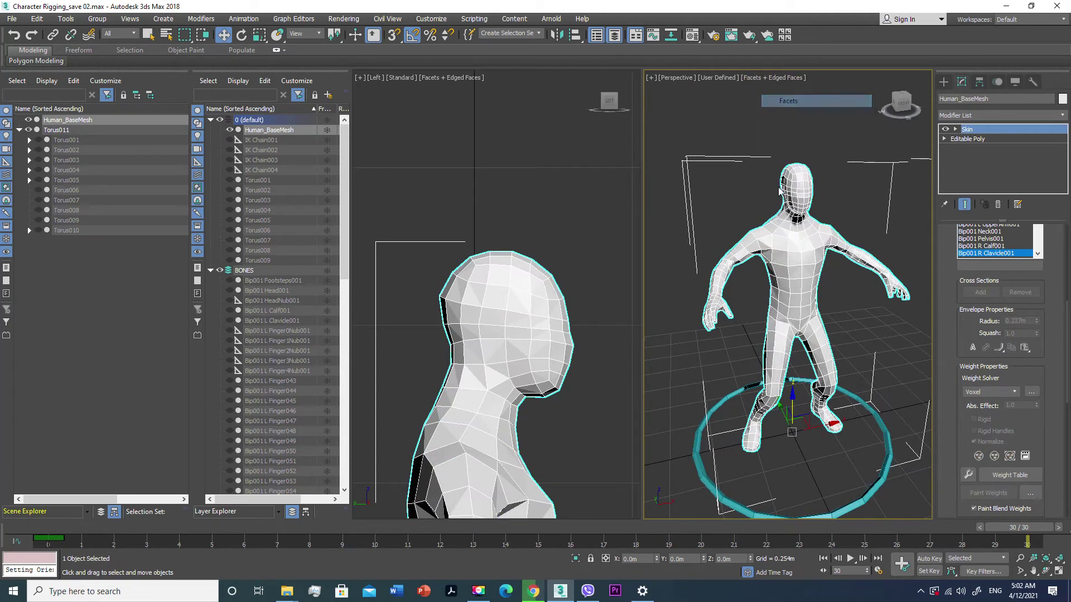
left_click(778, 77)
left_click(791, 99)
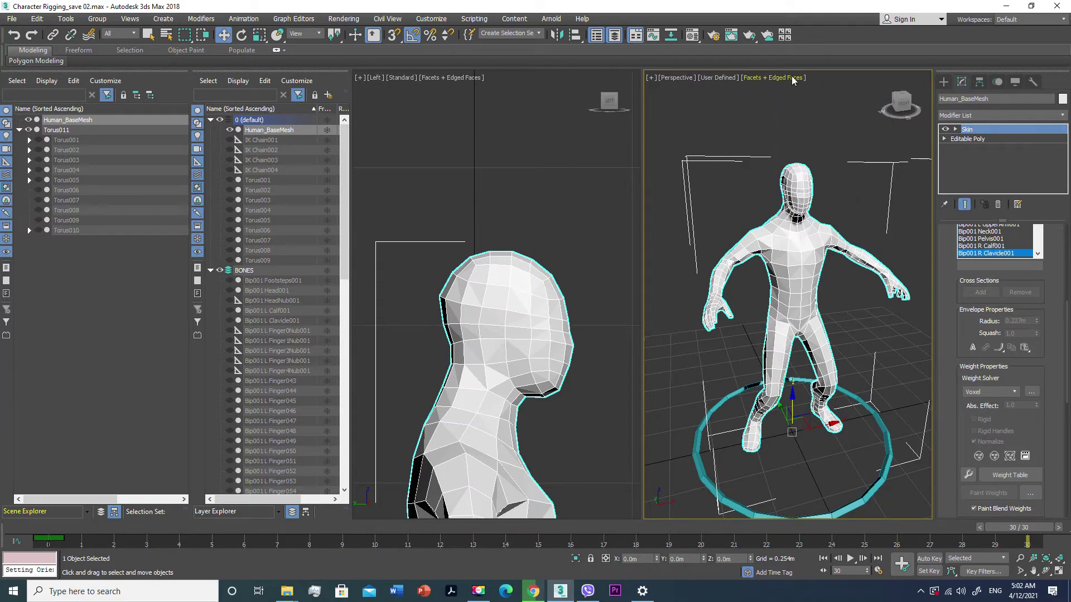
left_click(788, 78)
left_click(813, 101)
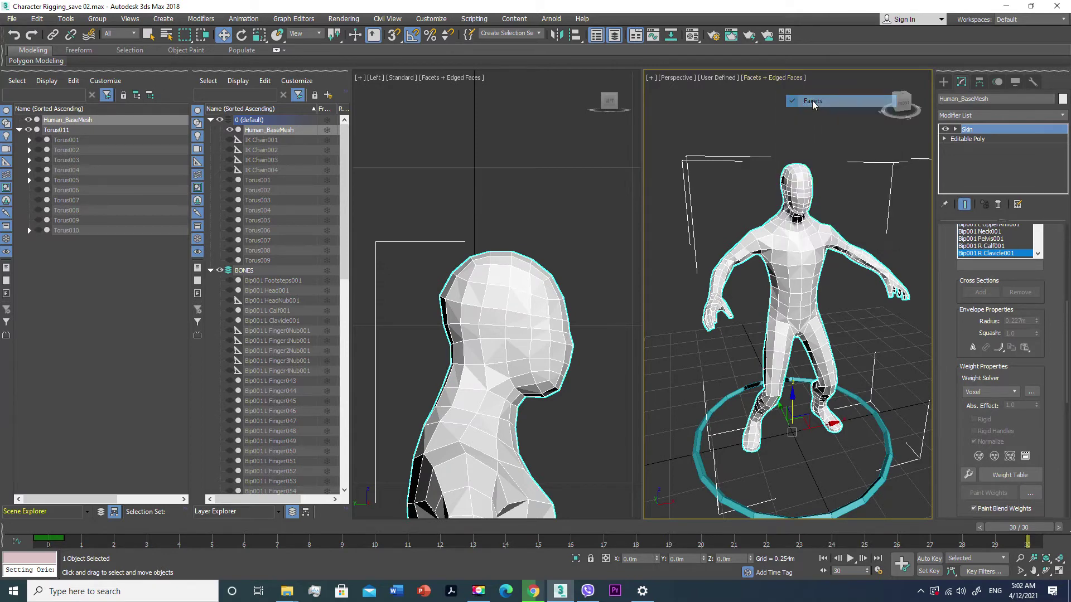
left_click(788, 77)
left_click(824, 190)
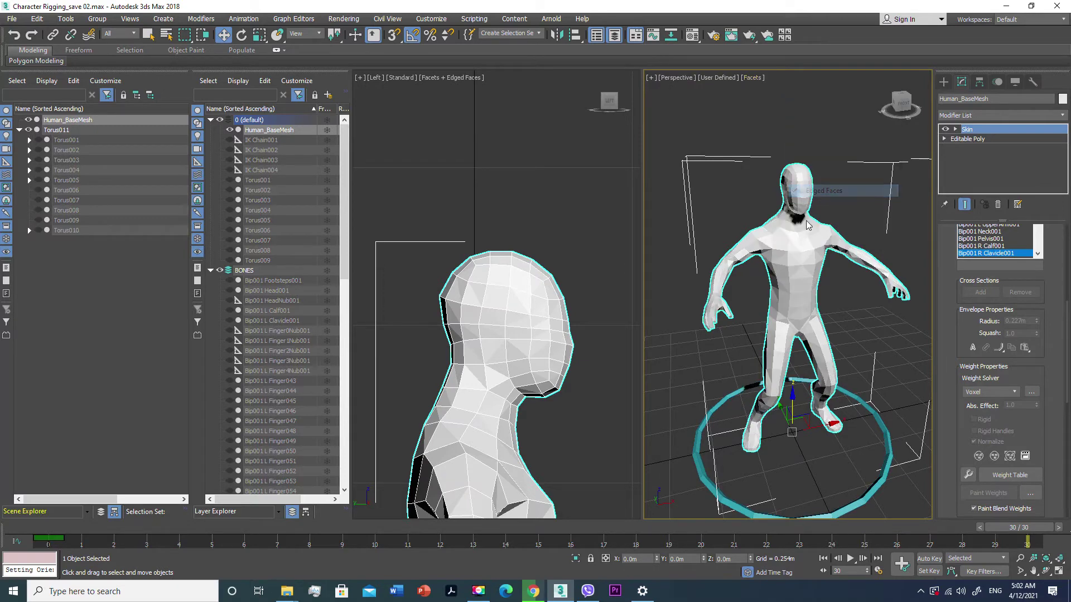
Switch to smooth Default Shading, zoom onto the hips, and resume Edit Envelopes
left_click(752, 77)
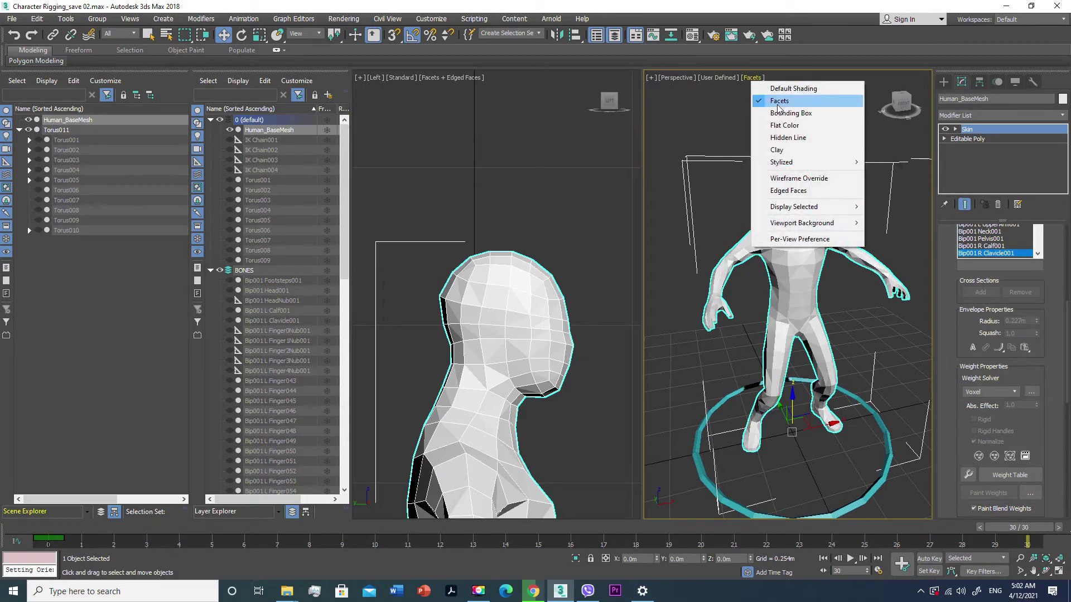
left_click(781, 88)
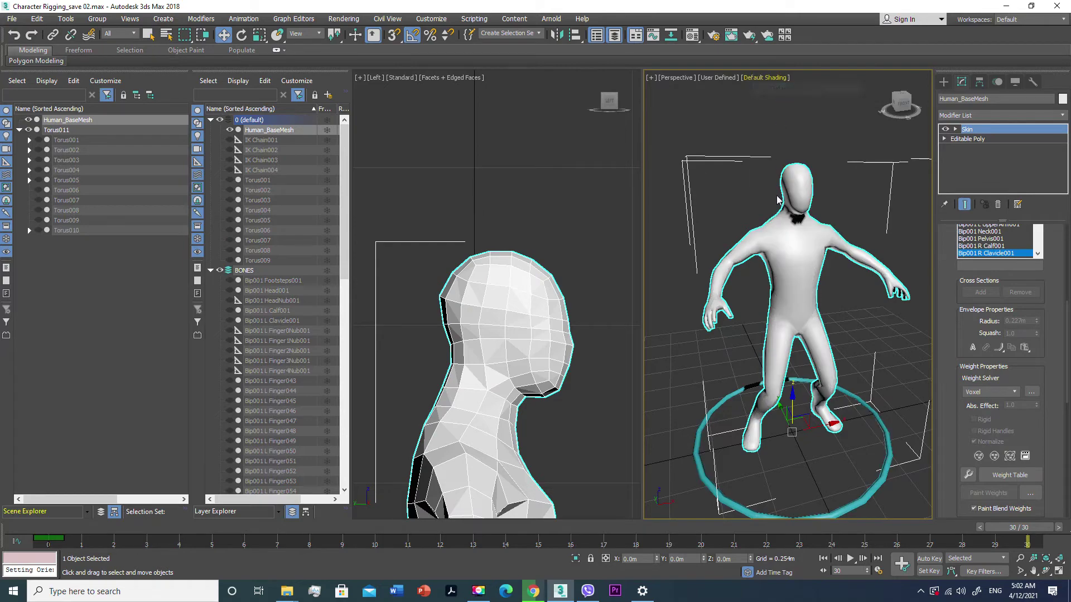
middle_click_drag(784, 331, 778, 327, "alt")
scroll(772, 319, "up", 5)
scroll(778, 326, "up", 3)
scroll(780, 329, "up", 2)
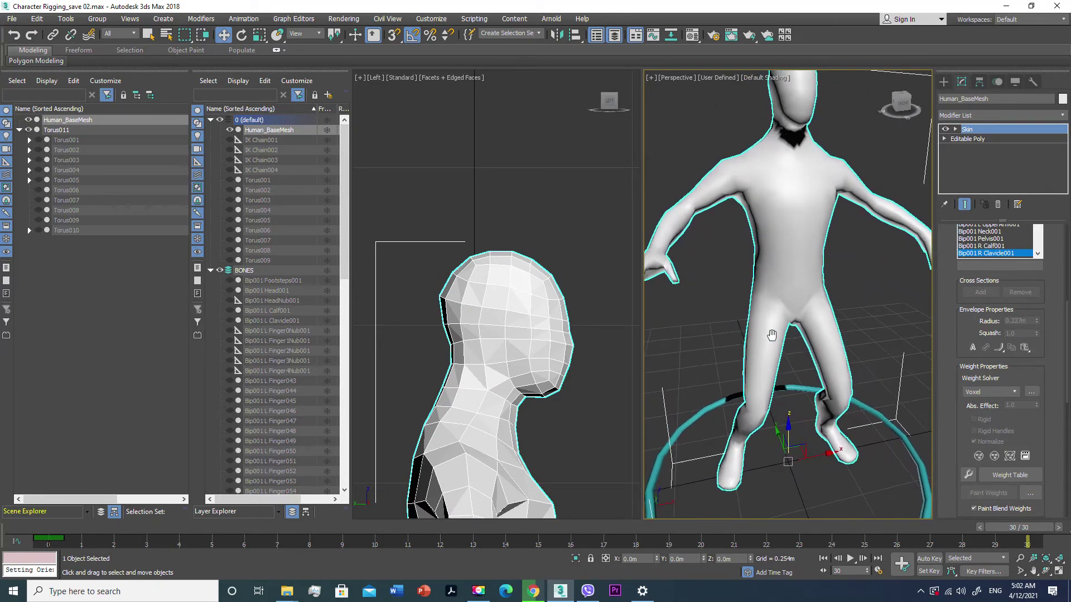
scroll(784, 331, "up", 4)
scroll(785, 308, "down", 3)
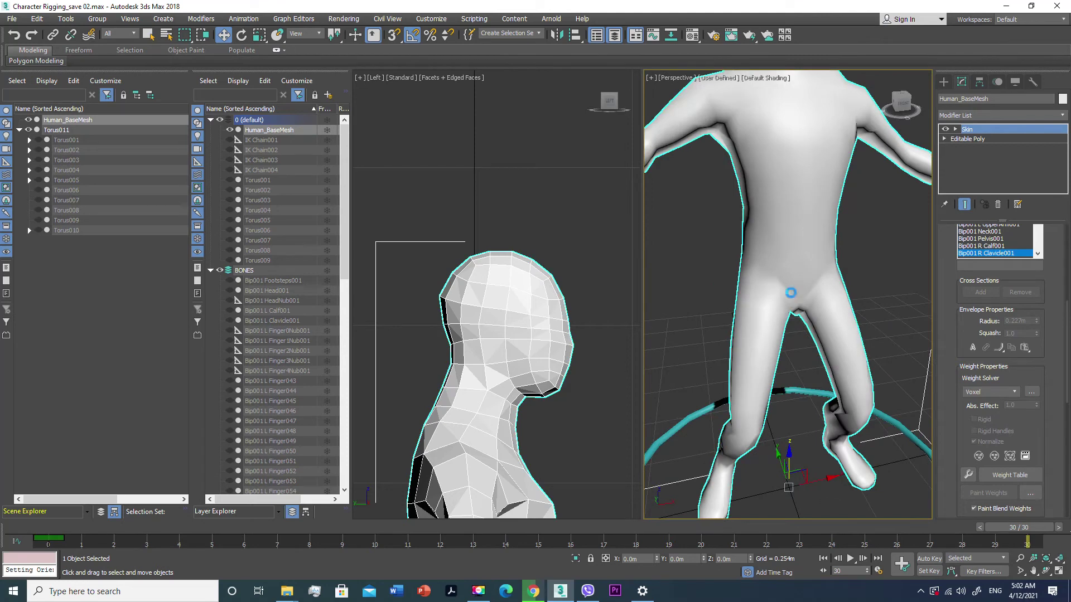
left_click(779, 112)
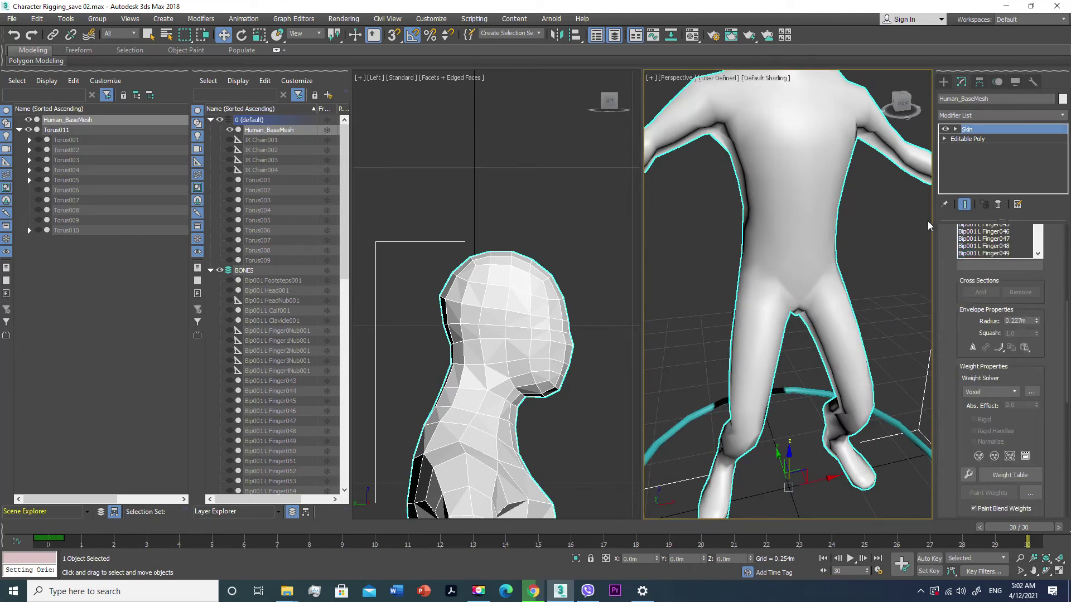
scroll(1037, 312, "up", 5)
left_click(999, 244)
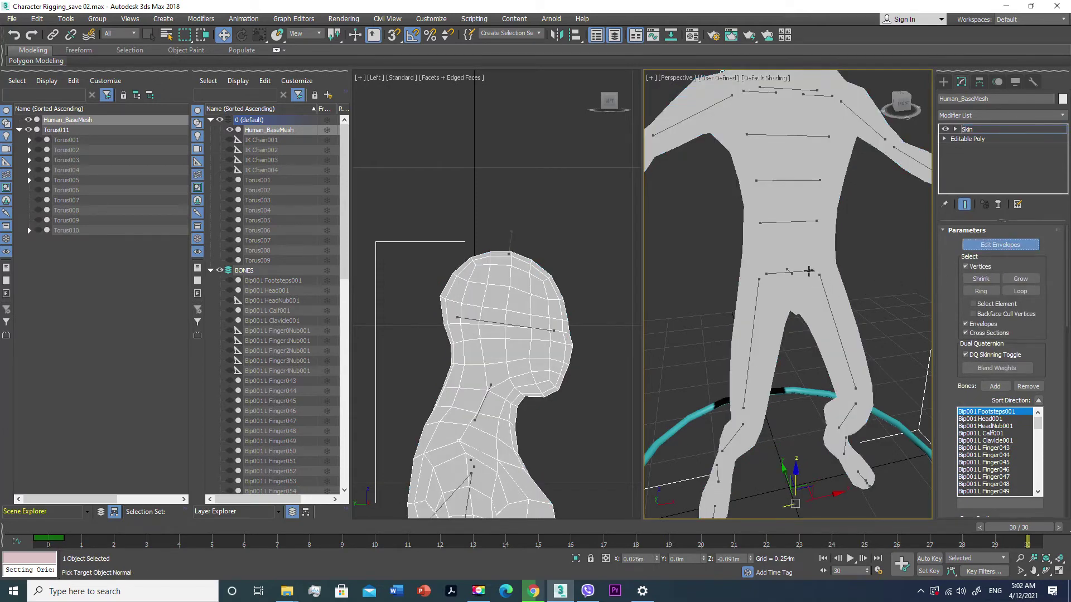
Select the Bip001 Pelvis001 envelope, box-select the hip vertices, and turn on Edged Faces
left_click(809, 271)
middle_click_drag(798, 296, 785, 292, "alt")
left_click_drag(787, 294, 811, 285)
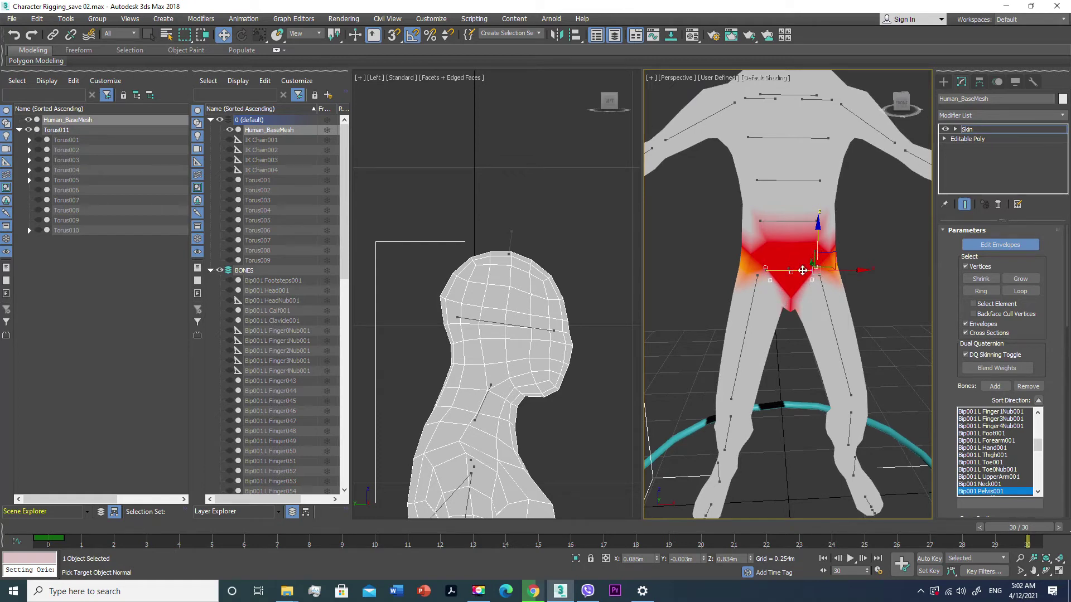
middle_click_drag(780, 281, 782, 223, "alt")
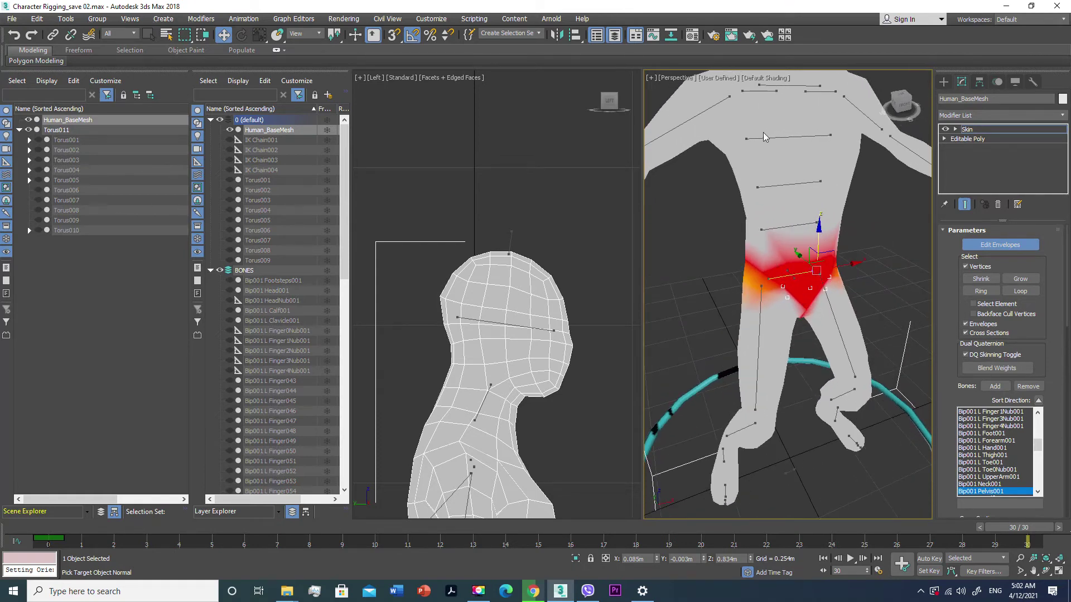
left_click(772, 81)
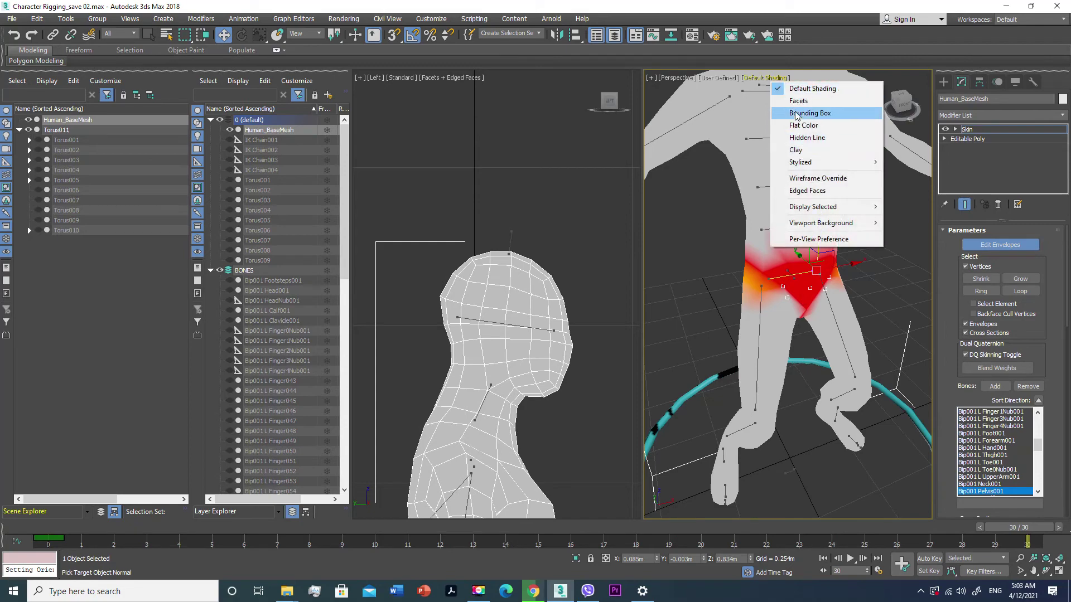
left_click(807, 191)
Raise the hip vertices' absolute pelvis weight while viewing the pelvis envelope from the front
mouse_move(826, 187)
middle_mouse_down("alt")
mouse_move(798, 237)
mouse_move(873, 255)
mouse_move(738, 233)
middle_mouse_up("alt")
scroll(799, 237, "up", 2)
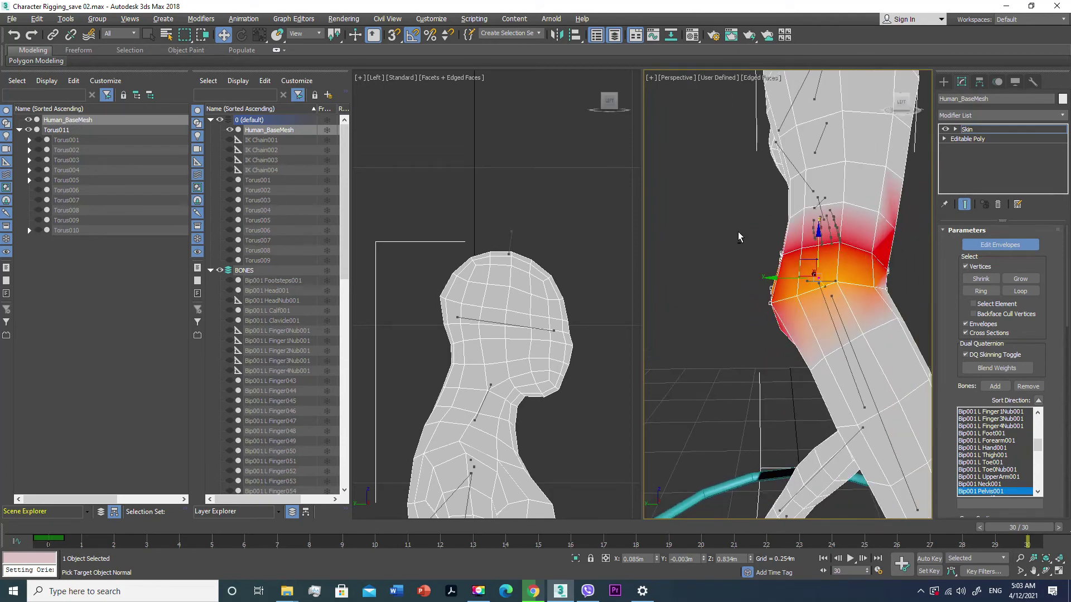
mouse_move(803, 357)
middle_mouse_down("alt")
mouse_move(821, 328)
mouse_move(765, 332)
mouse_move(802, 335)
middle_mouse_up("alt")
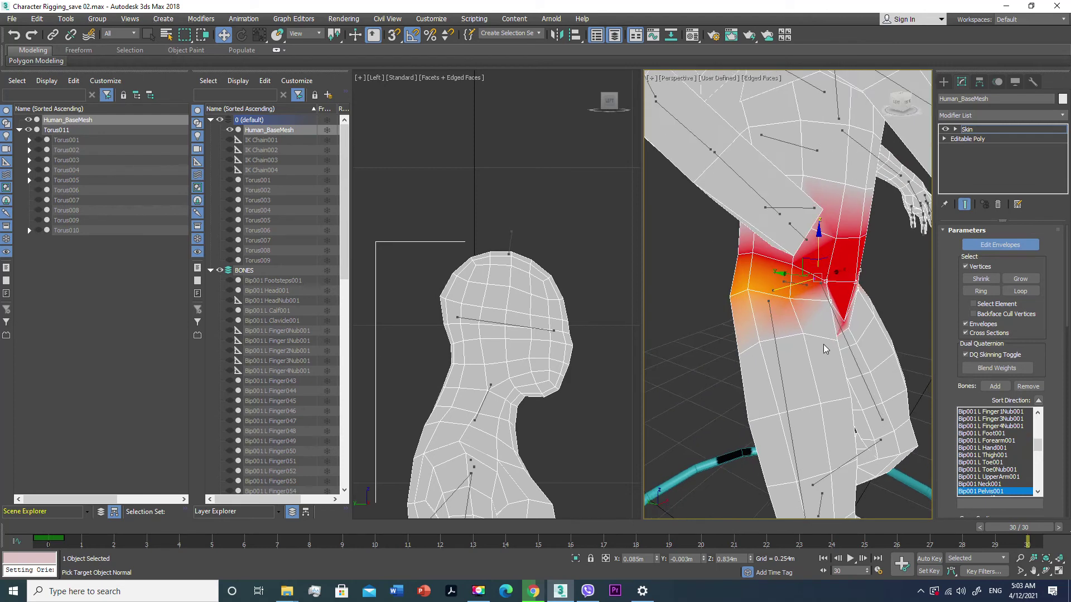
scroll(1031, 382, "down", 3)
scroll(1031, 381, "down", 3)
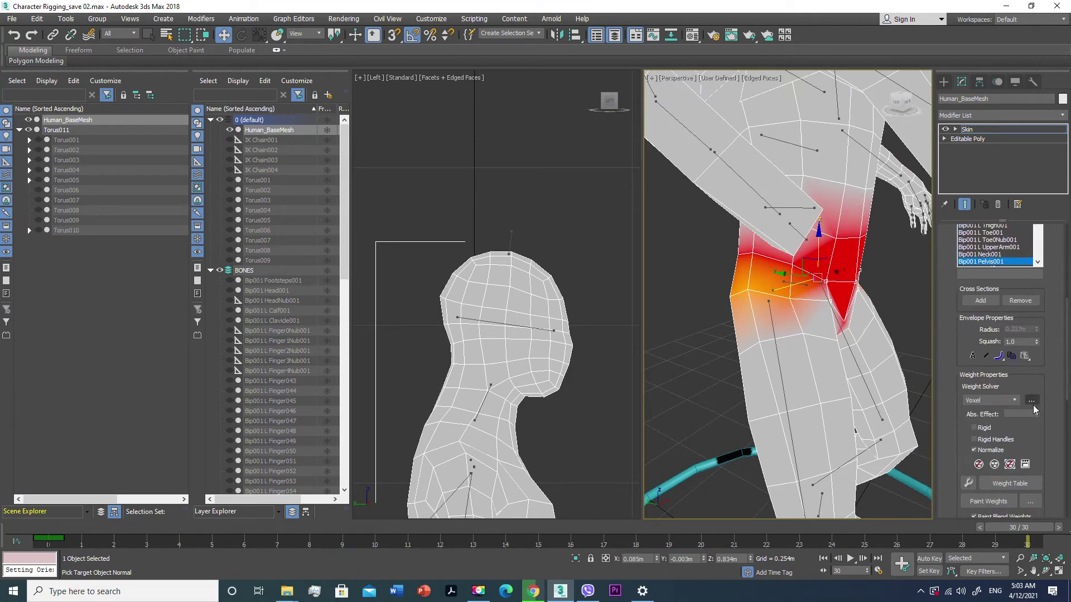
mouse_move(1036, 415)
left_mouse_down()
mouse_move(1035, 394)
mouse_move(1036, 413)
left_mouse_up()
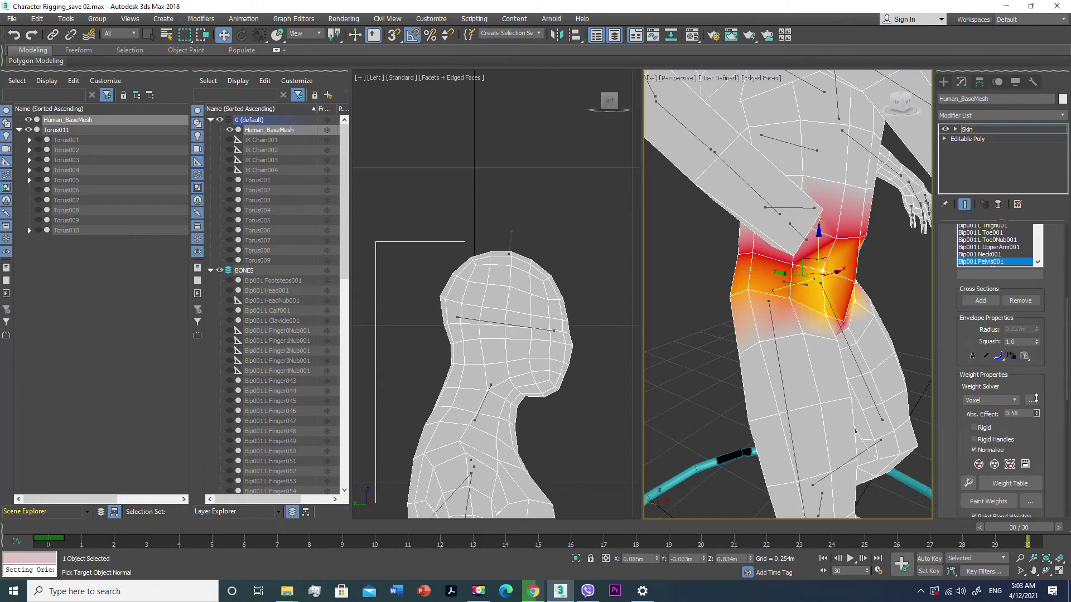
middle_click_drag(899, 383, 831, 373, "alt")
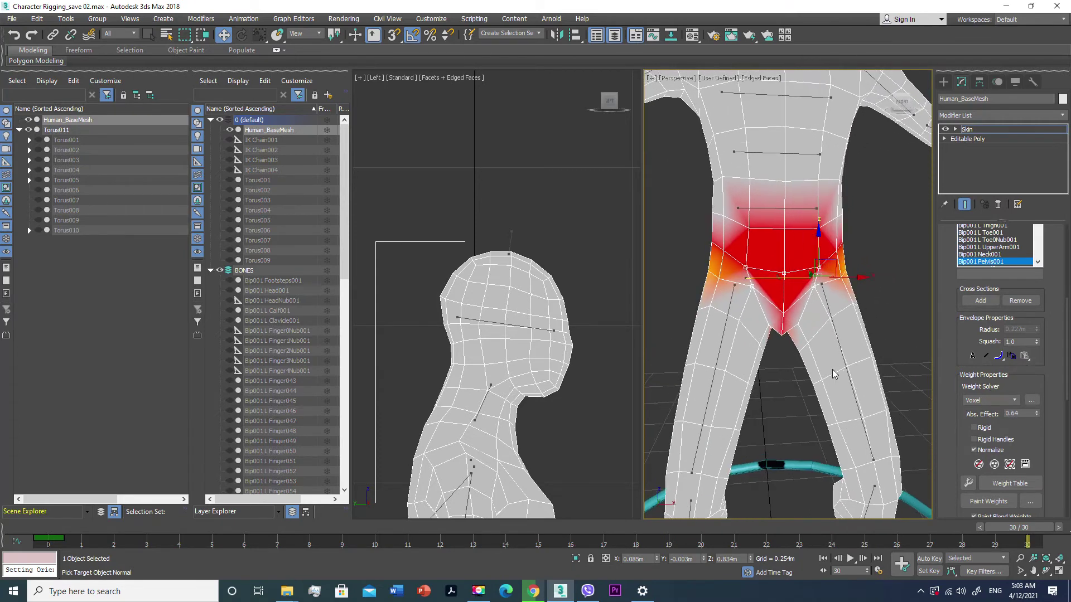
Fine-tune the hip vertices' Abs. Effect pelvis weight to 0.56, checking from several angles
mouse_move(812, 326)
middle_mouse_down("alt")
mouse_move(762, 355)
mouse_move(793, 330)
mouse_move(791, 317)
middle_mouse_up("alt")
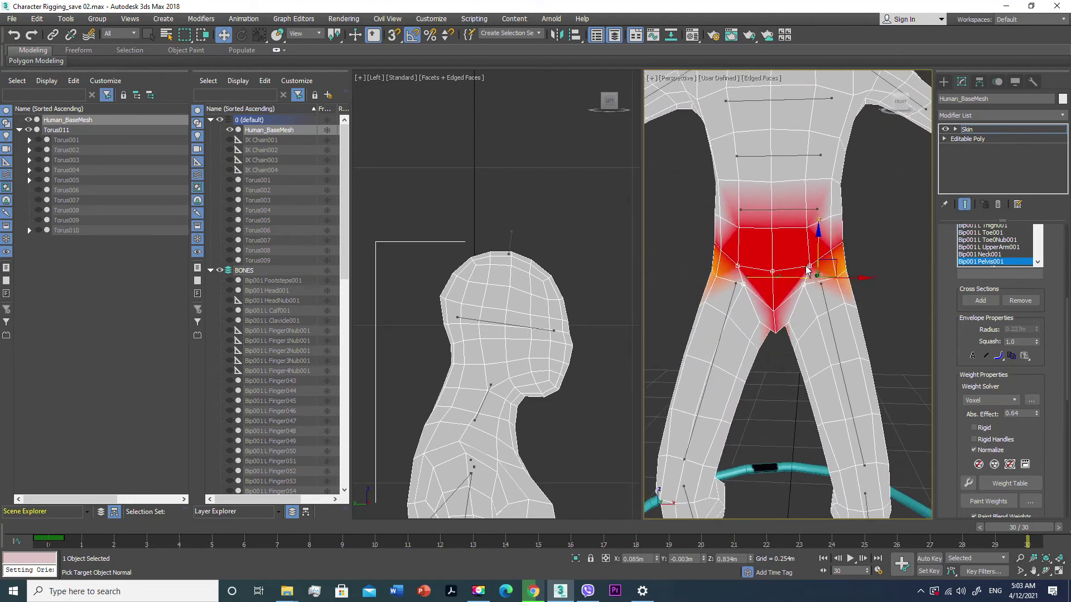
mouse_move(767, 283)
middle_mouse_down("alt")
mouse_move(808, 284)
mouse_move(779, 303)
mouse_move(788, 295)
middle_mouse_up("alt")
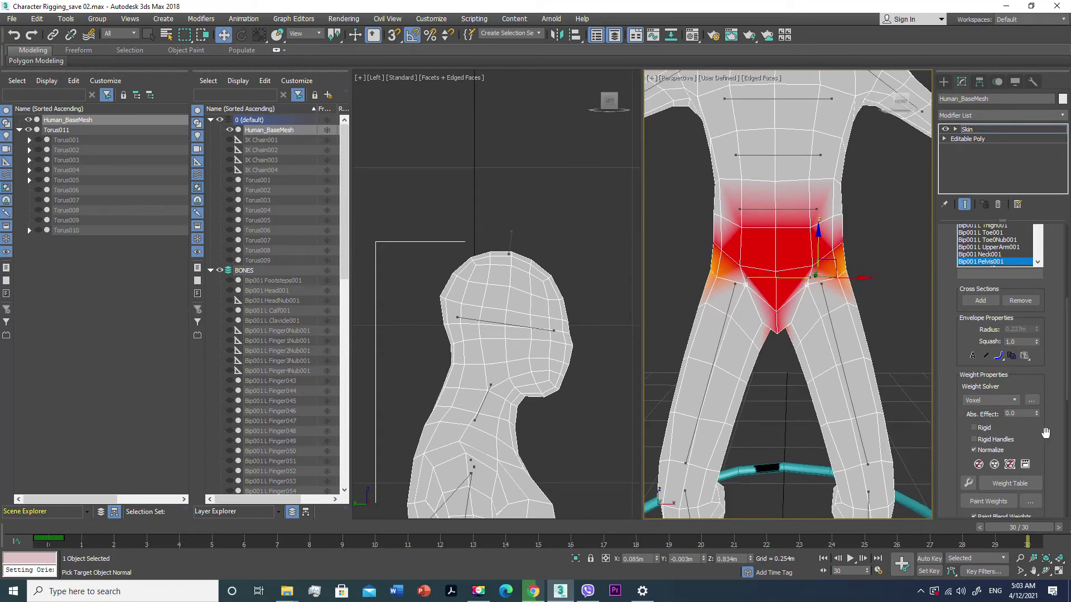
mouse_move(1035, 411)
left_mouse_down()
mouse_move(1036, 387)
mouse_move(1035, 395)
left_mouse_up()
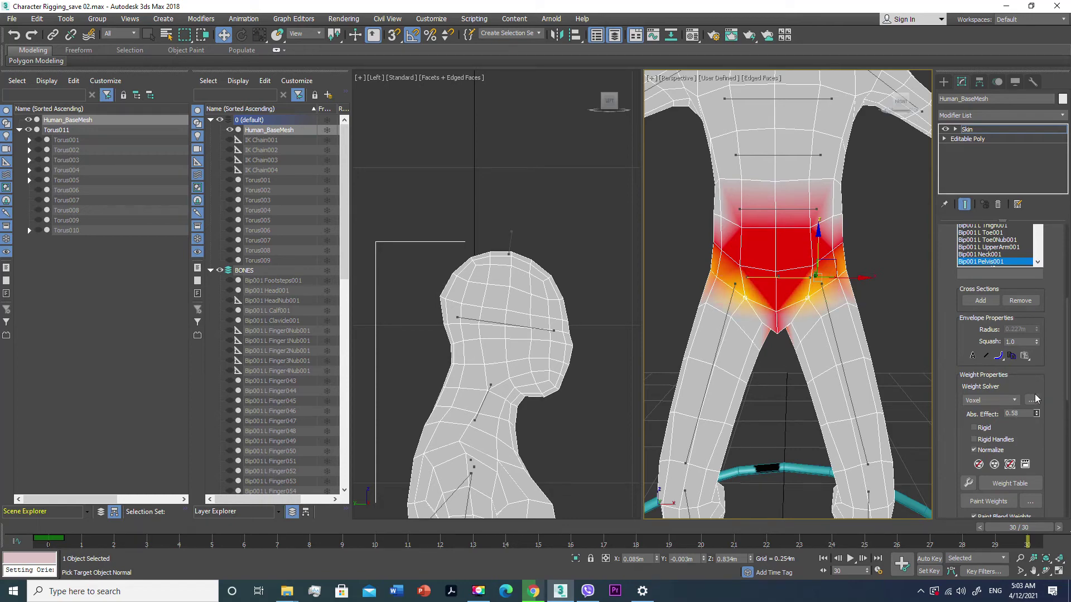
mouse_move(828, 373)
middle_mouse_down("alt")
mouse_move(928, 383)
mouse_move(920, 395)
mouse_move(892, 379)
mouse_move(900, 386)
middle_mouse_up("alt")
left_click_drag(1036, 411, 1036, 412)
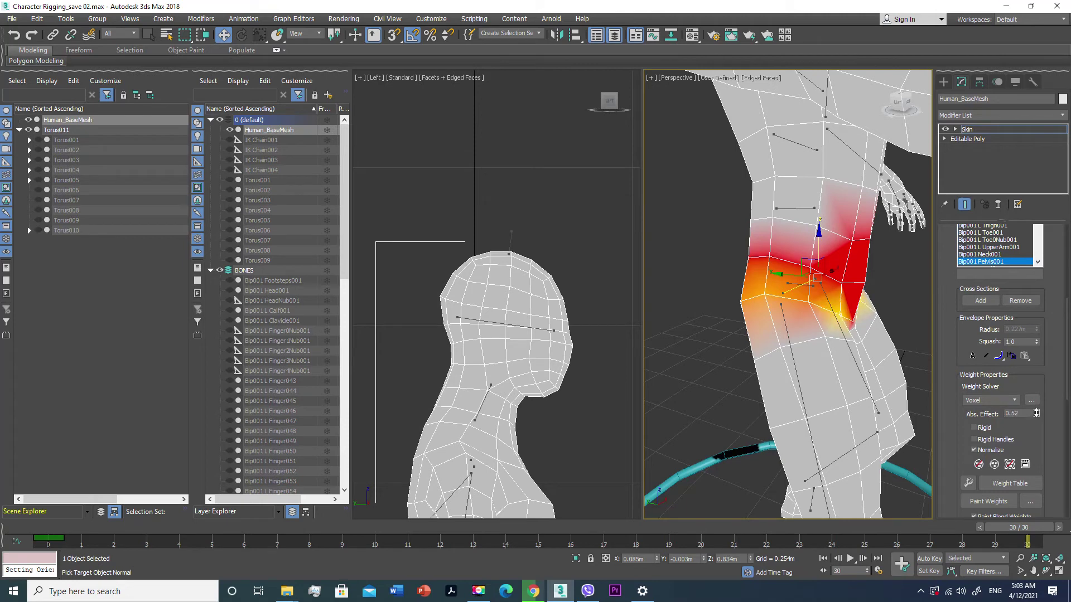
middle_click_drag(840, 417, 785, 404, "alt")
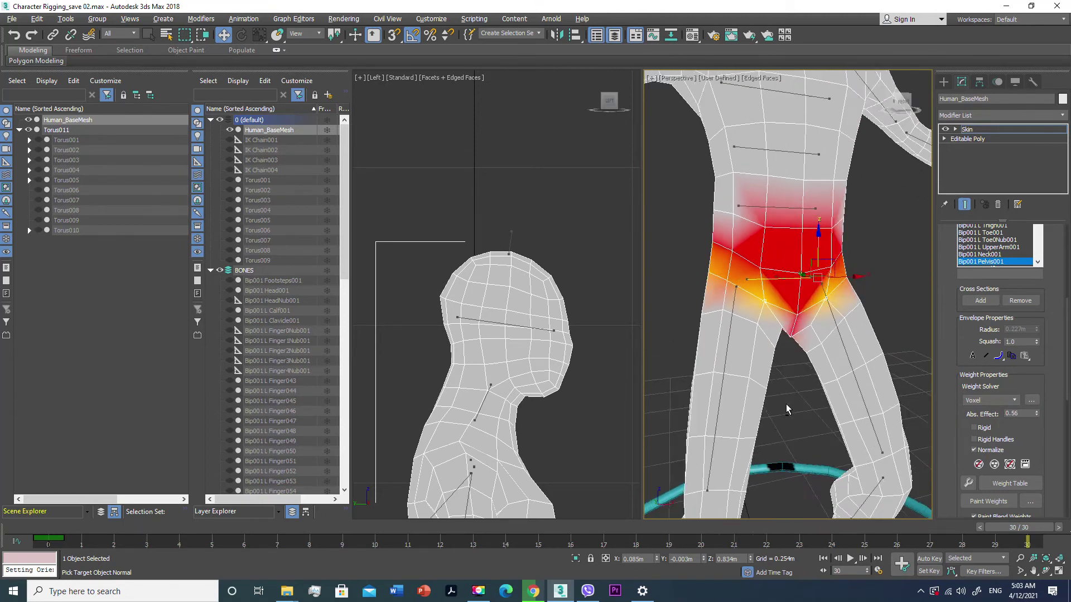
left_click(760, 78)
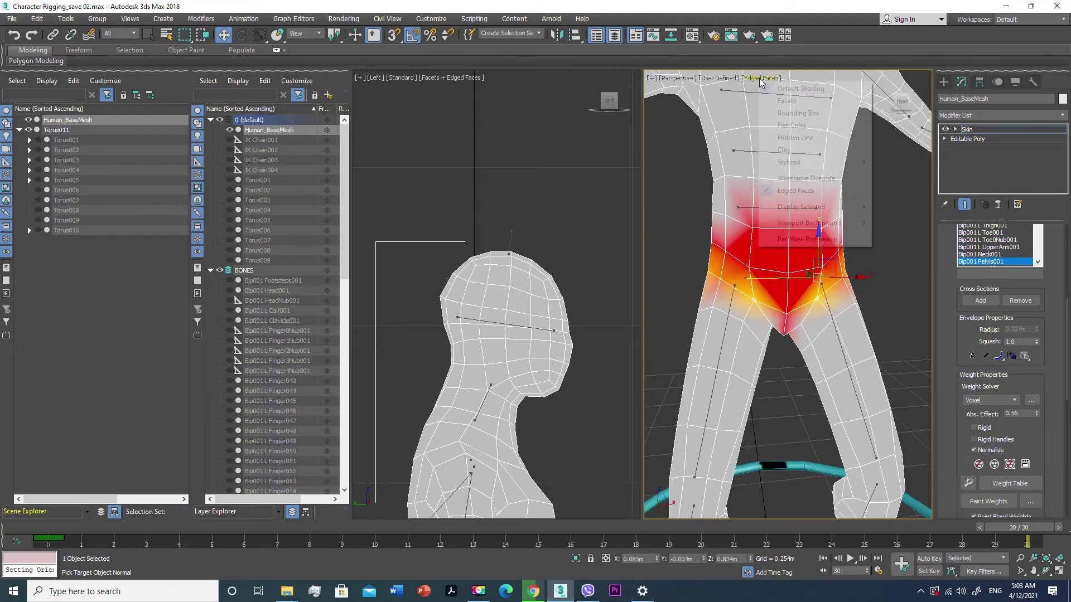
Hide the mesh edges and restore the Perspective viewport's standard shading
left_click(795, 190)
scroll(774, 279, "down", 5)
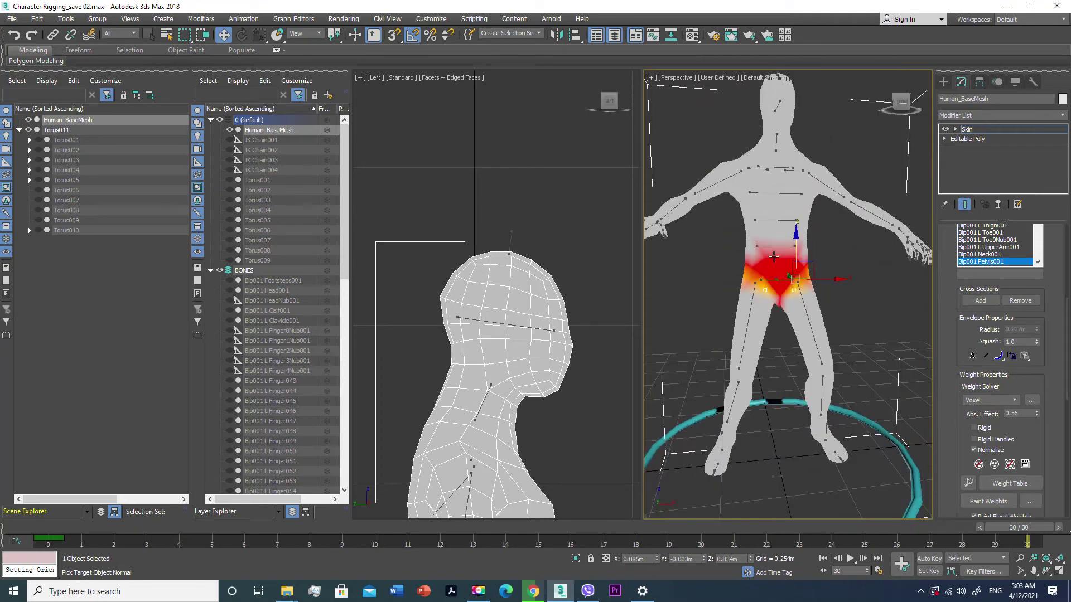
left_click(769, 80)
left_click(794, 88)
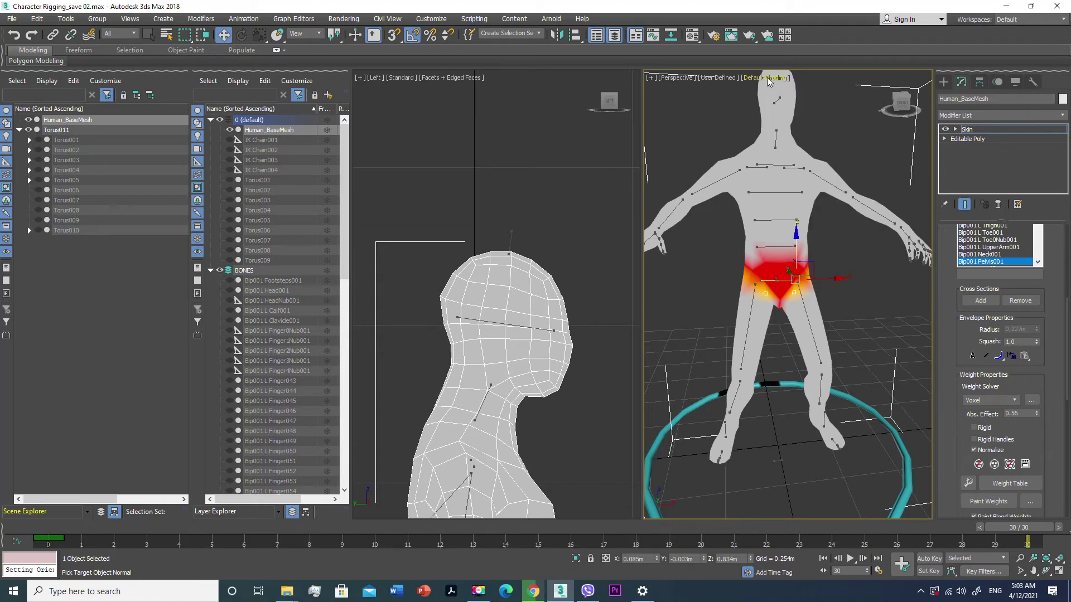
left_click(731, 79)
left_click(741, 97)
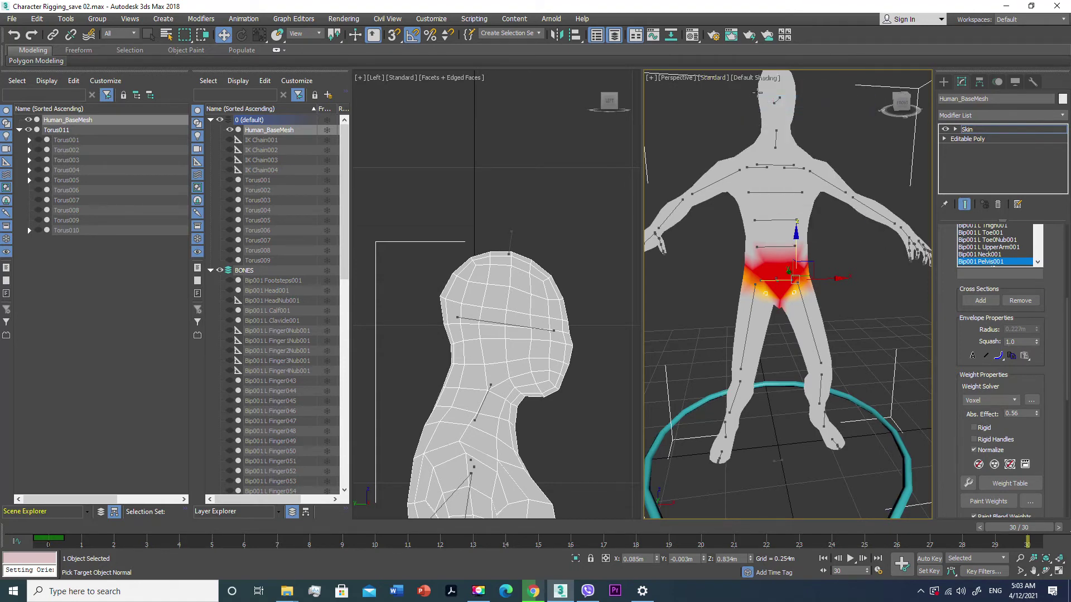
left_click(764, 79)
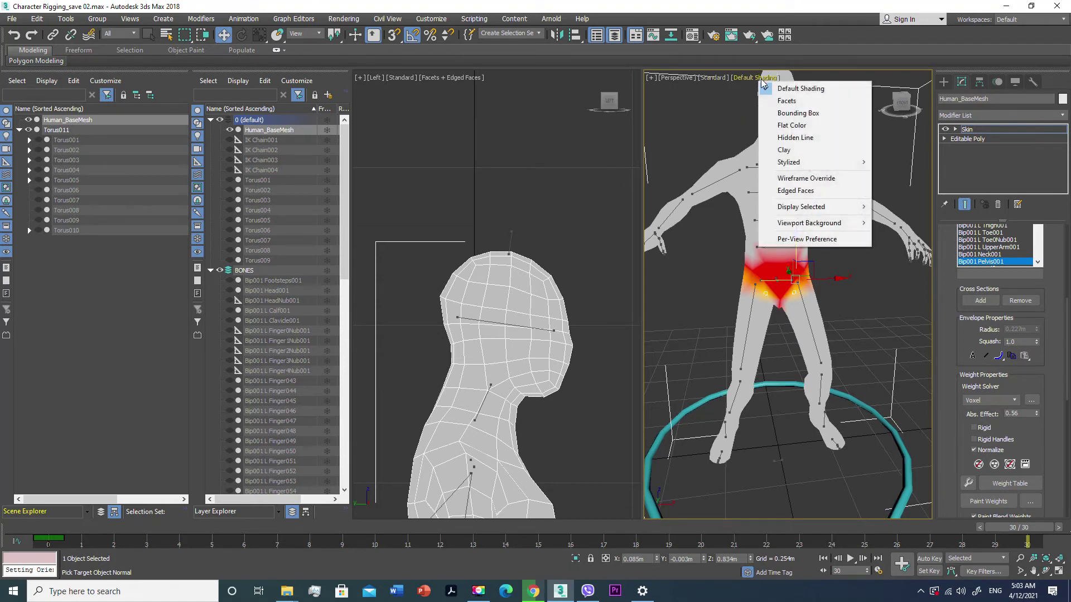
left_click(788, 93)
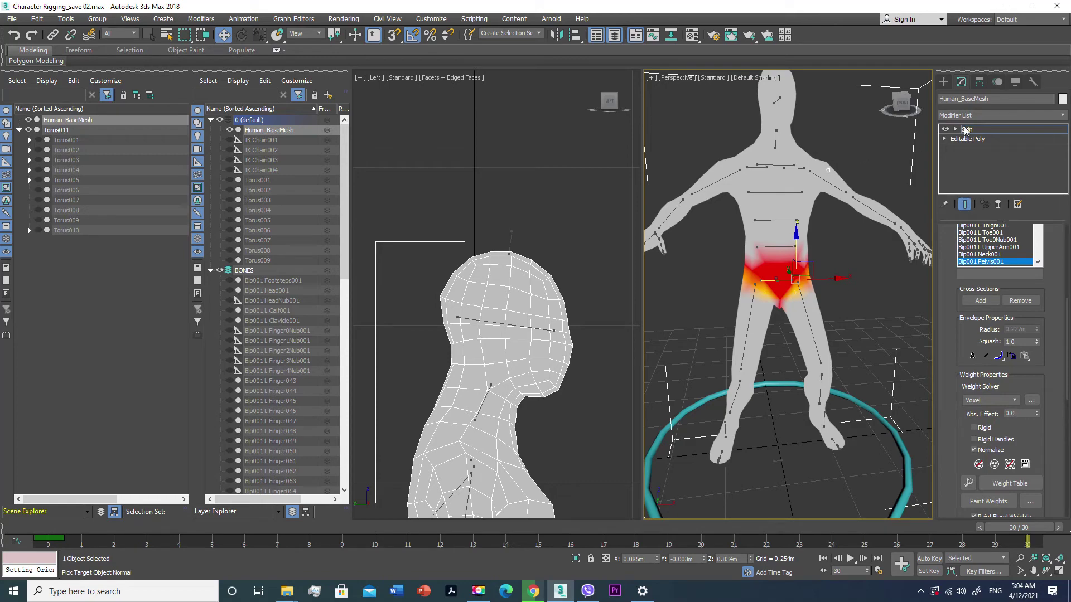
Exit envelope editing, frame the figure at frame 0, and select the head ring Torus010
left_click(965, 130)
key("z")
middle_click_drag(757, 207, 750, 262, "alt")
scroll(749, 262, "down", 2)
mouse_move(749, 262)
middle_mouse_down("alt")
mouse_move(776, 250)
mouse_move(778, 262)
middle_mouse_up("alt")
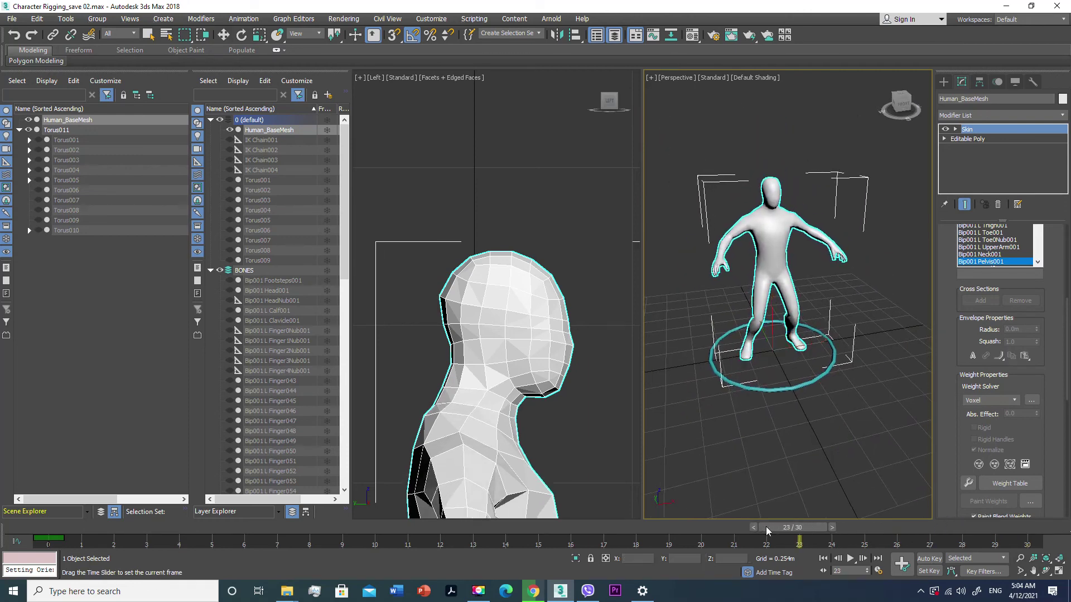
left_click_drag(1000, 530, 49, 527)
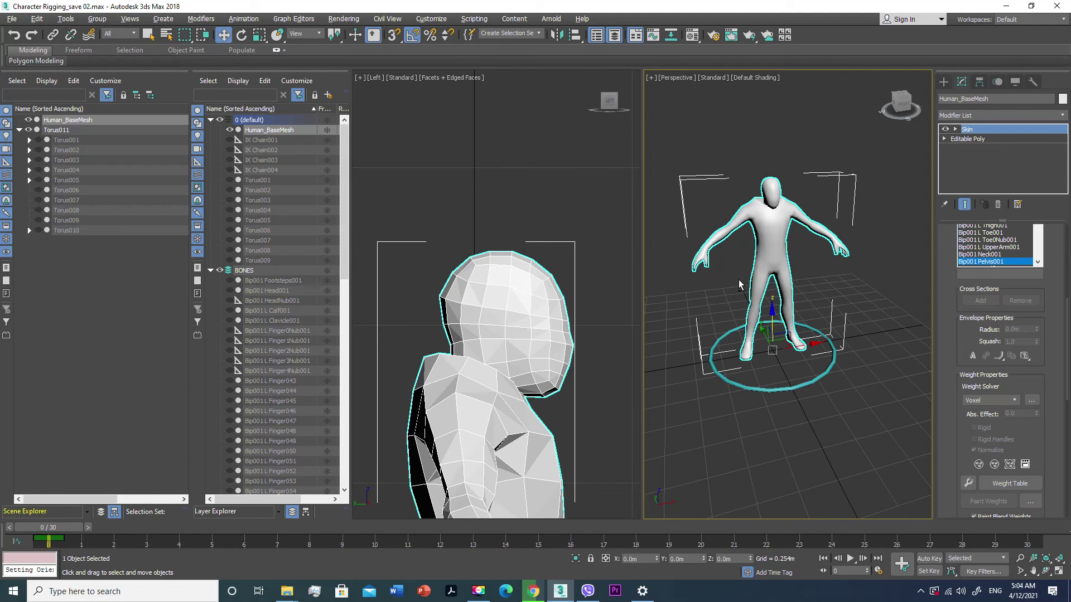
middle_click_drag(739, 284, 759, 223, "alt")
scroll(766, 217, "up", 2)
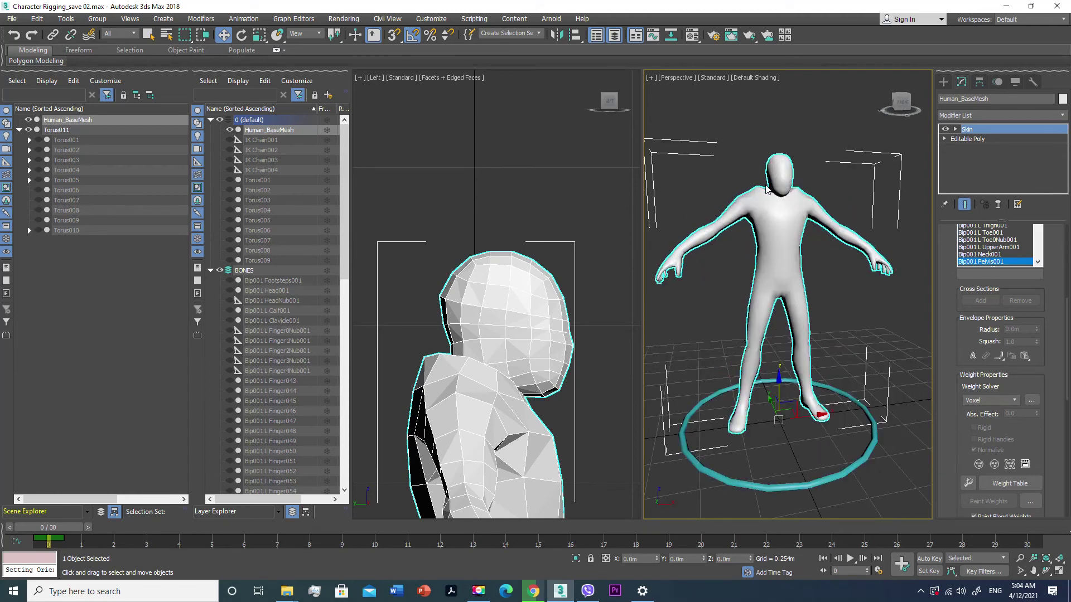
left_click(59, 229)
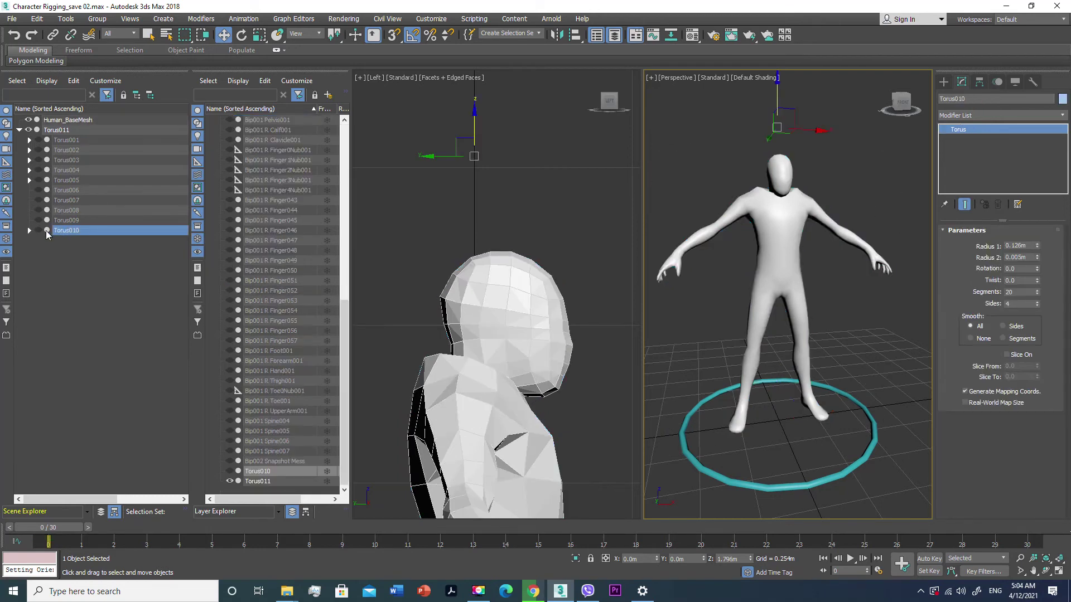
Unhide Torus010 and lift it on Z so it floats just above the head
left_click(38, 230)
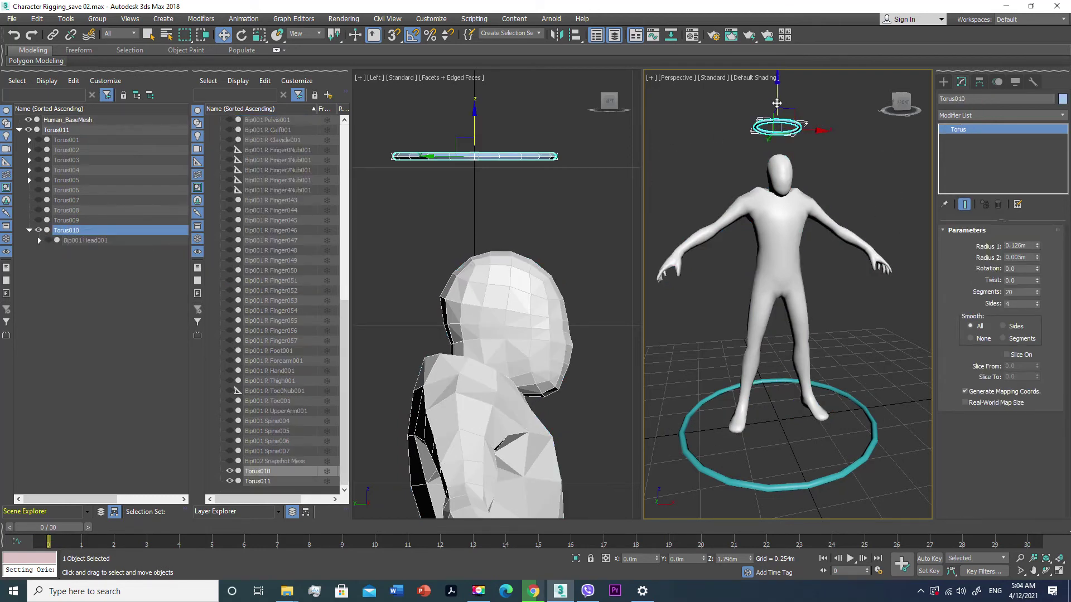
left_click(84, 240)
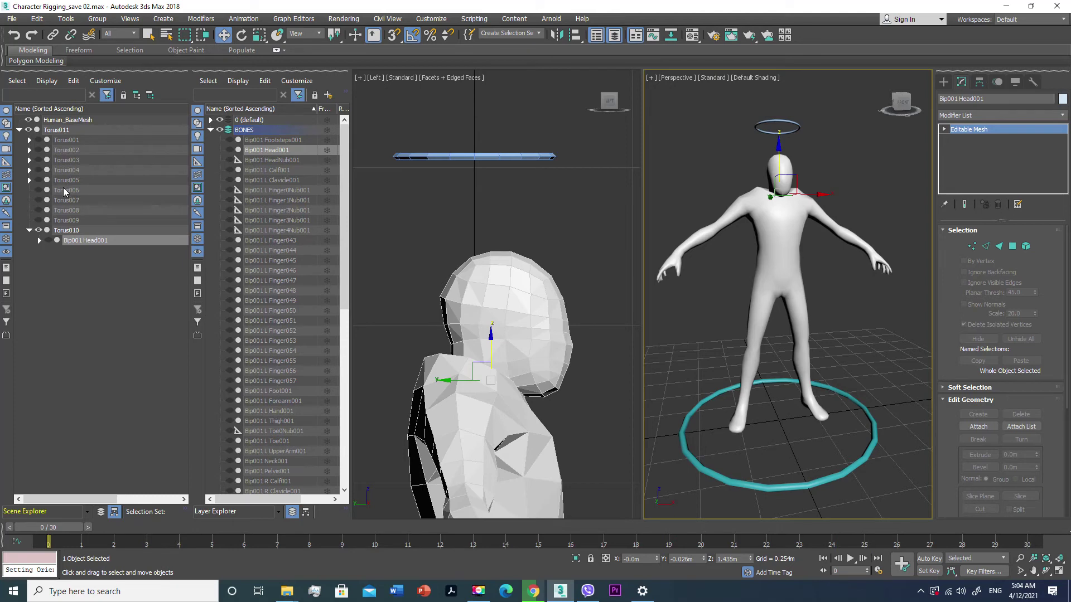
left_click(756, 129)
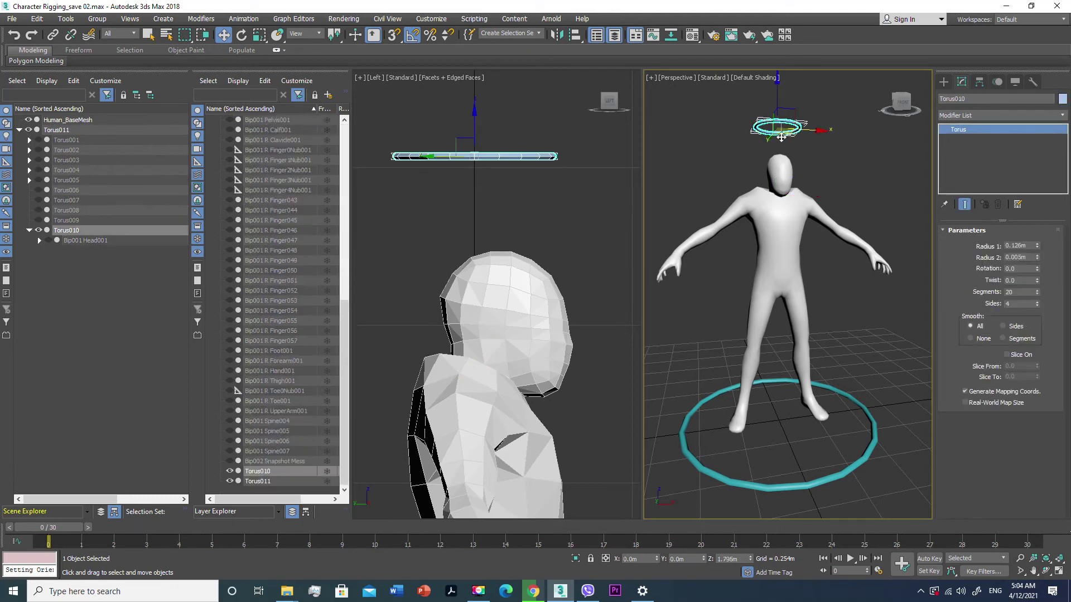
mouse_move(777, 96)
left_mouse_down()
mouse_move(779, 82)
mouse_move(788, 119)
mouse_move(779, 81)
left_mouse_up()
mouse_move(781, 218)
middle_mouse_down("alt")
mouse_move(789, 224)
mouse_move(660, 217)
mouse_move(708, 246)
middle_mouse_up("alt")
scroll(738, 272, "up", 3)
scroll(738, 271, "up", 2)
scroll(737, 271, "down", 3)
scroll(755, 124, "up", 3)
left_click_drag(755, 108, 756, 88)
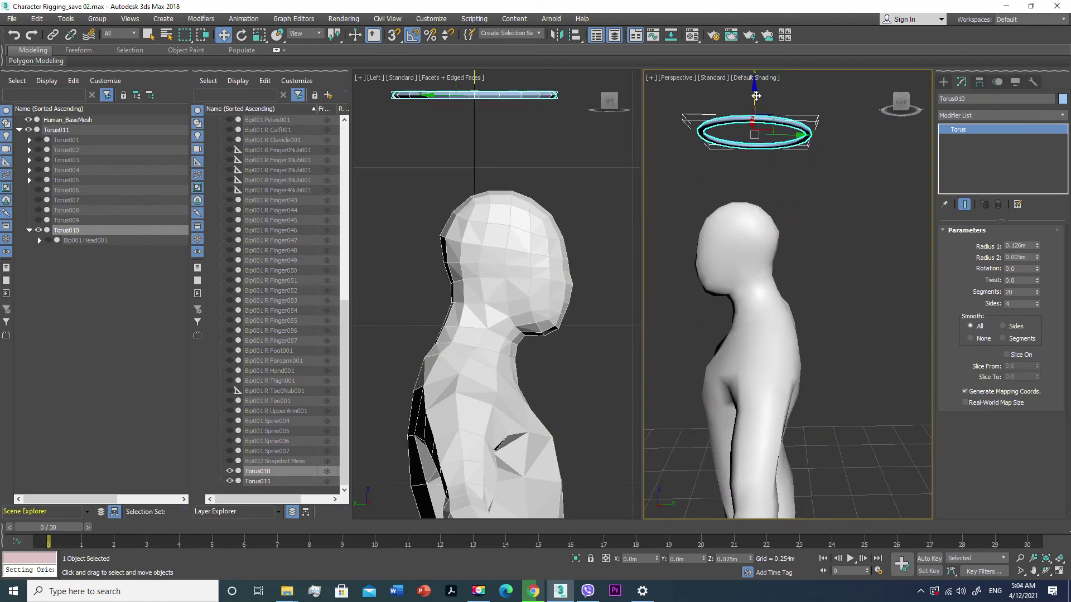
left_click_drag(755, 88, 756, 94)
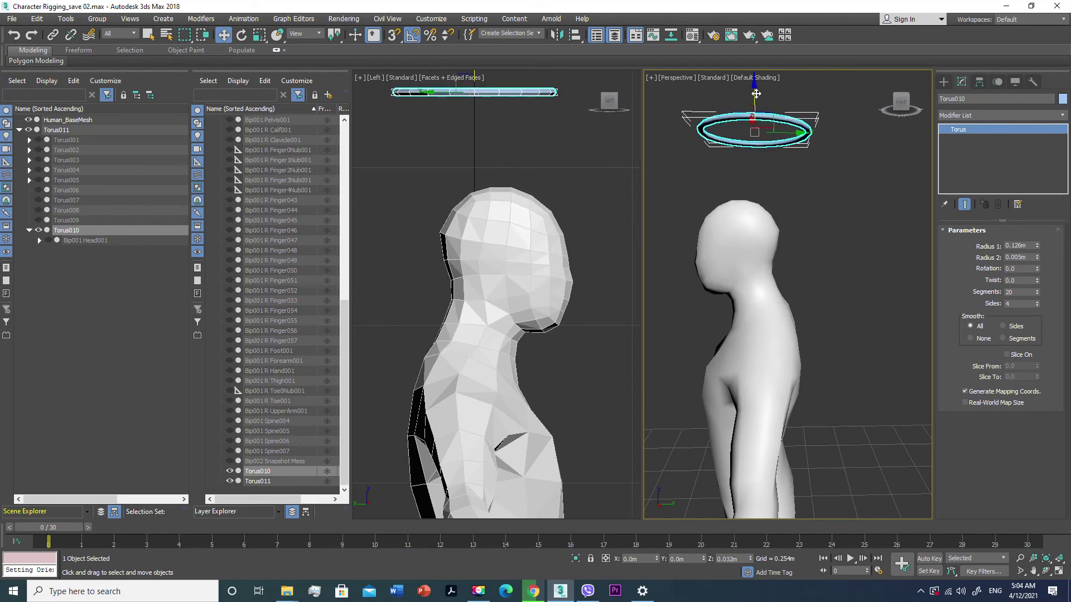
Orbit to a front view, then select and unhide the waist ring Torus005
middle_click_drag(755, 263, 775, 334, "alt")
scroll(777, 341, "down", 3)
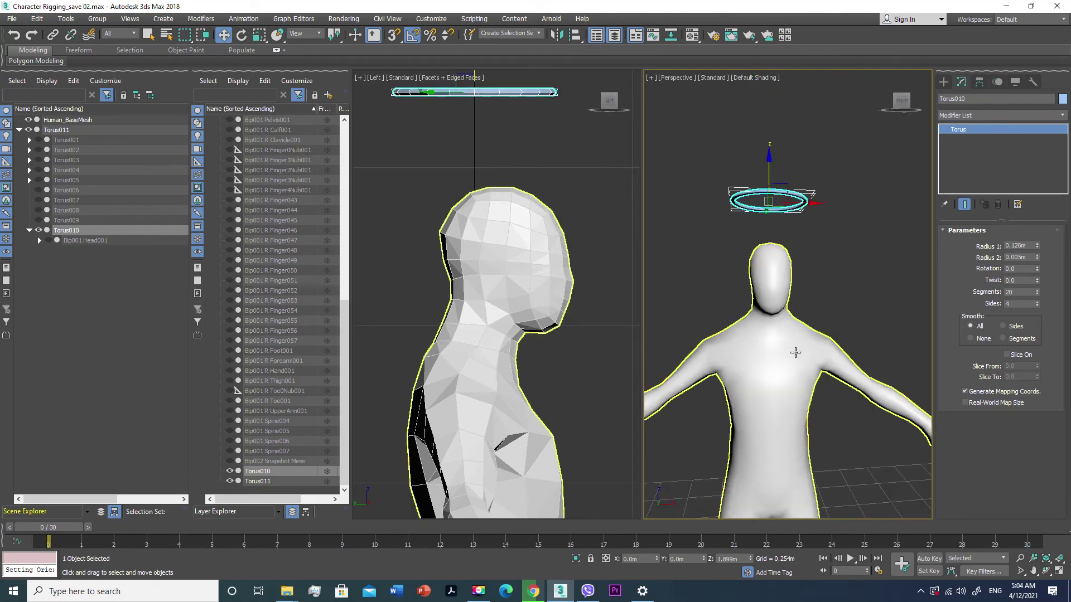
scroll(775, 329, "down", 2)
scroll(781, 279, "up", 4)
middle_click_drag(784, 272, 784, 257)
scroll(784, 257, "down", 2)
scroll(791, 269, "down", 1)
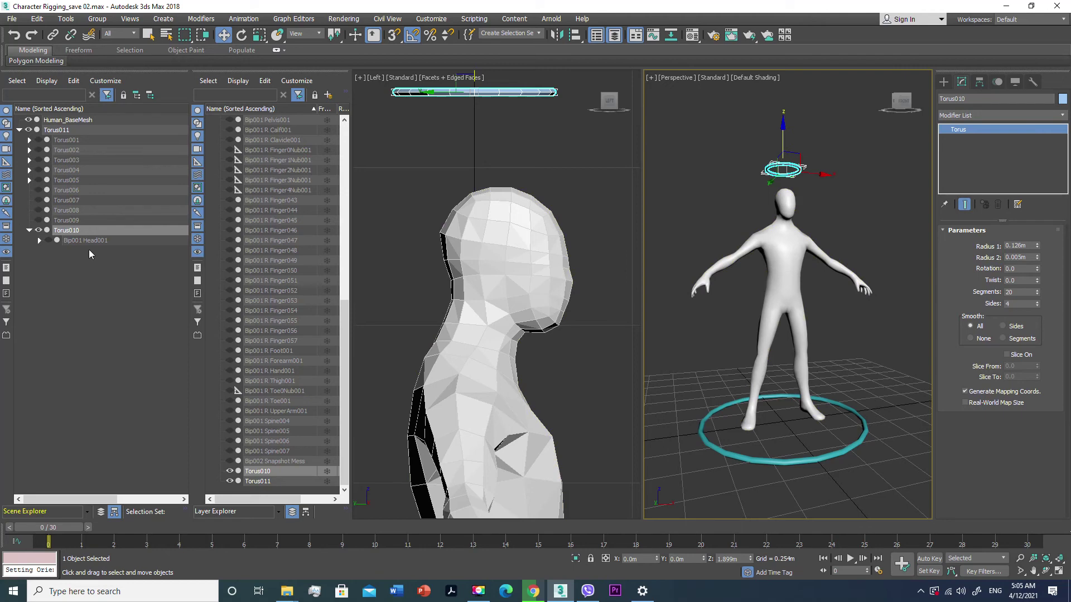
left_click(67, 180)
left_click(39, 180)
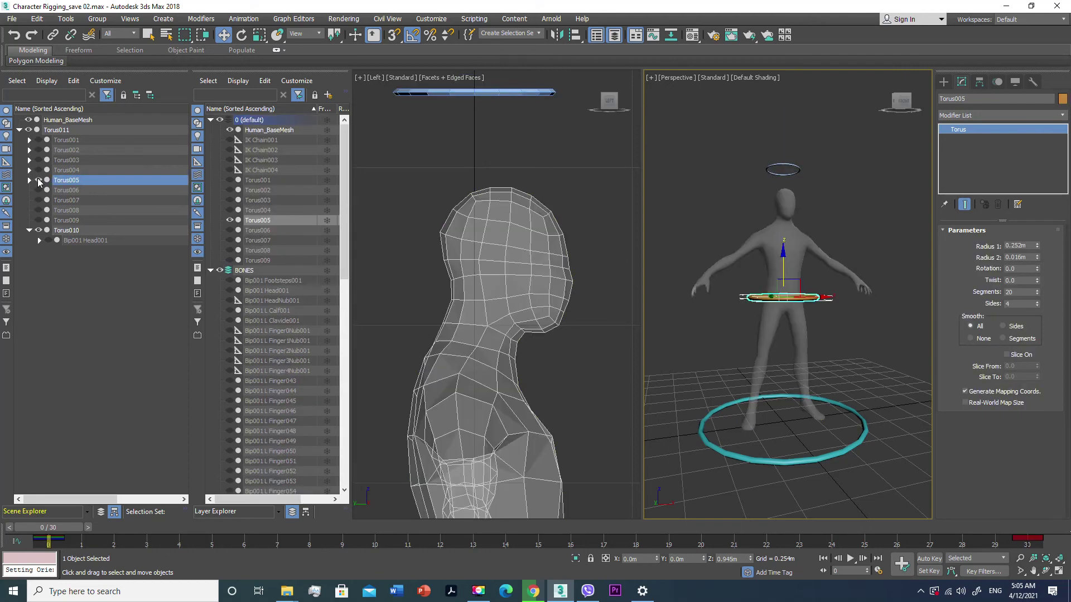
Select the head ring Torus010 on its own
middle_click_drag(754, 302, 755, 319, "alt")
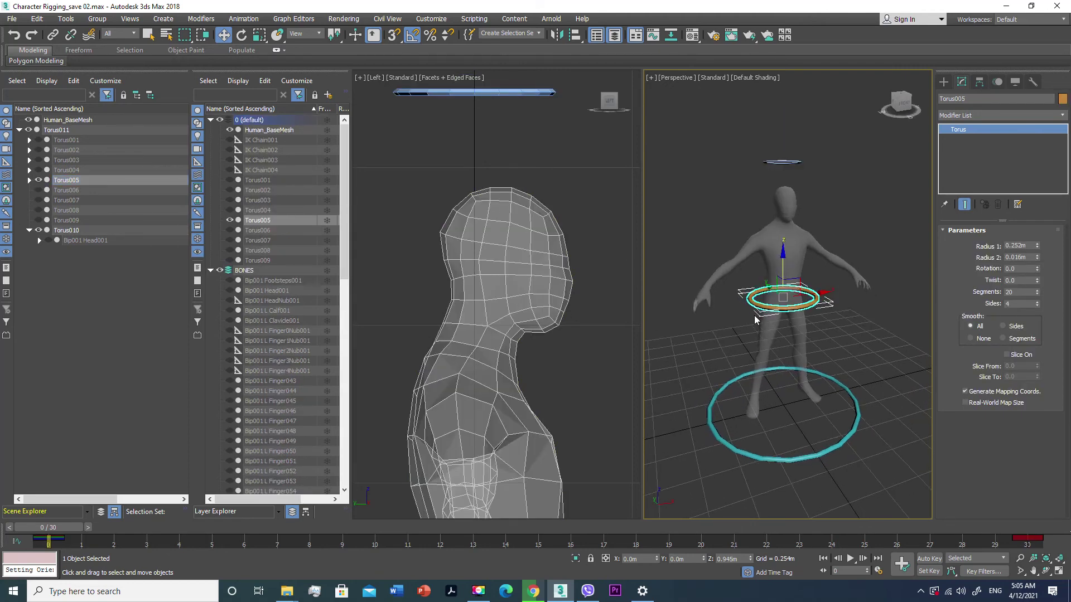
left_click(782, 162)
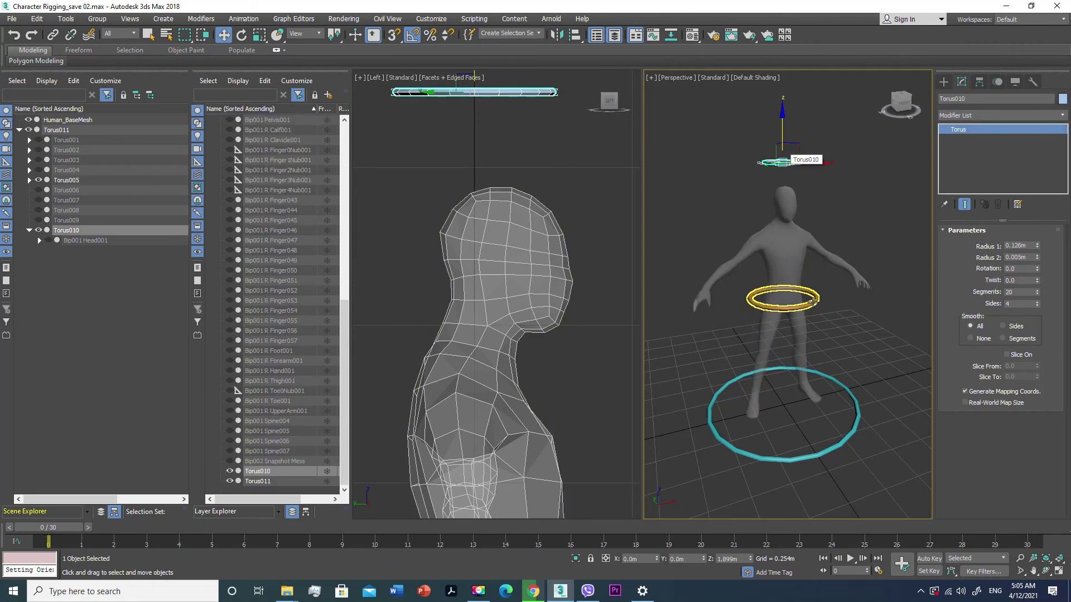
left_click(813, 303, "ctrl")
left_click(836, 297)
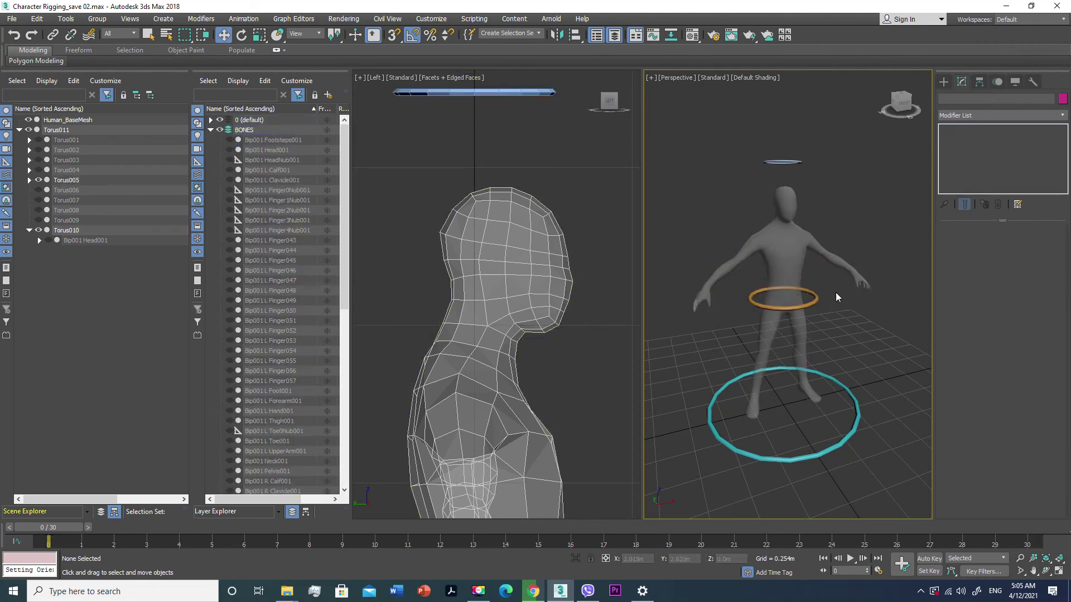
left_click(796, 262)
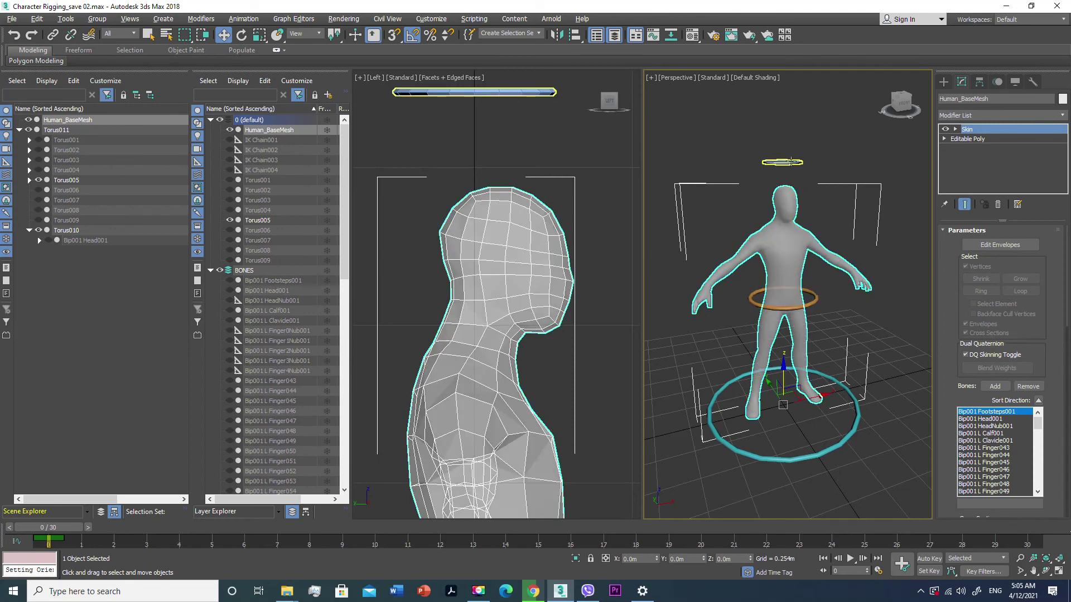
left_click(787, 162)
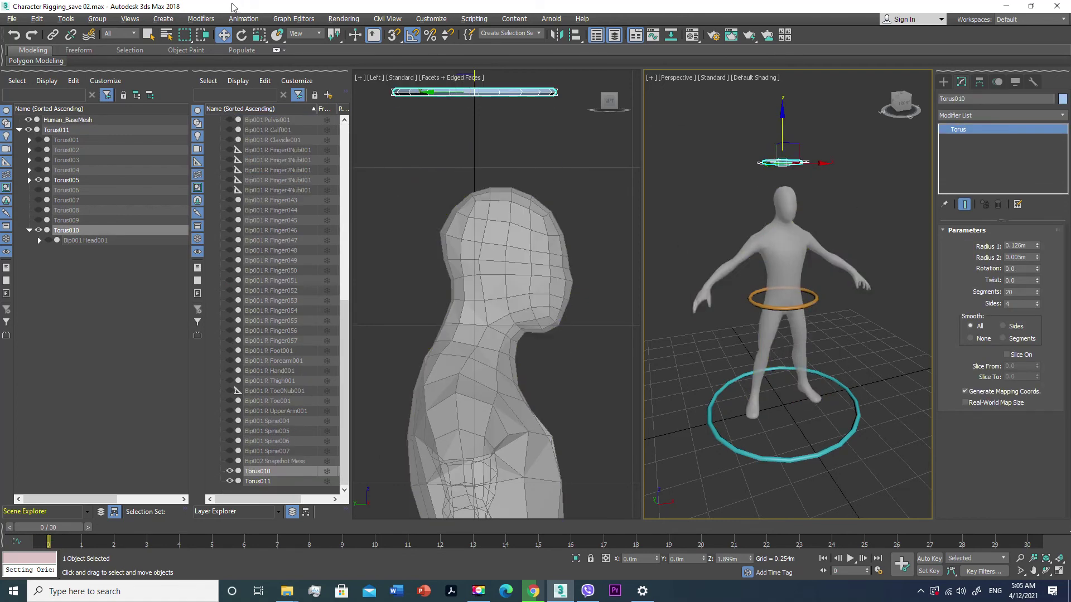
Link Torus010 to Torus005, then return to Select and Move and test the link
left_click(53, 34)
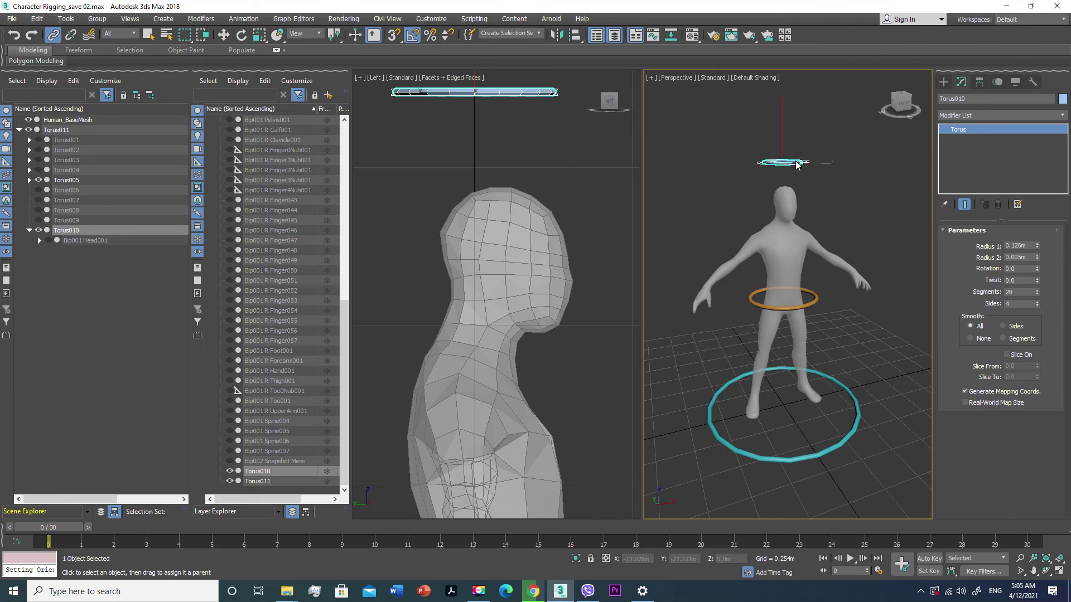
left_click_drag(801, 168, 818, 305)
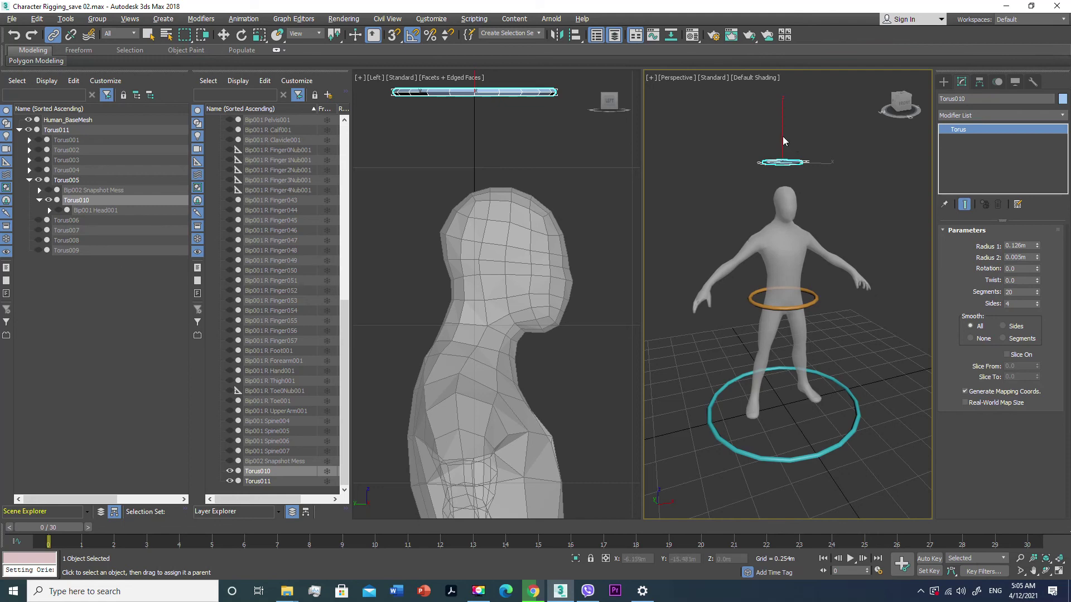
key("w")
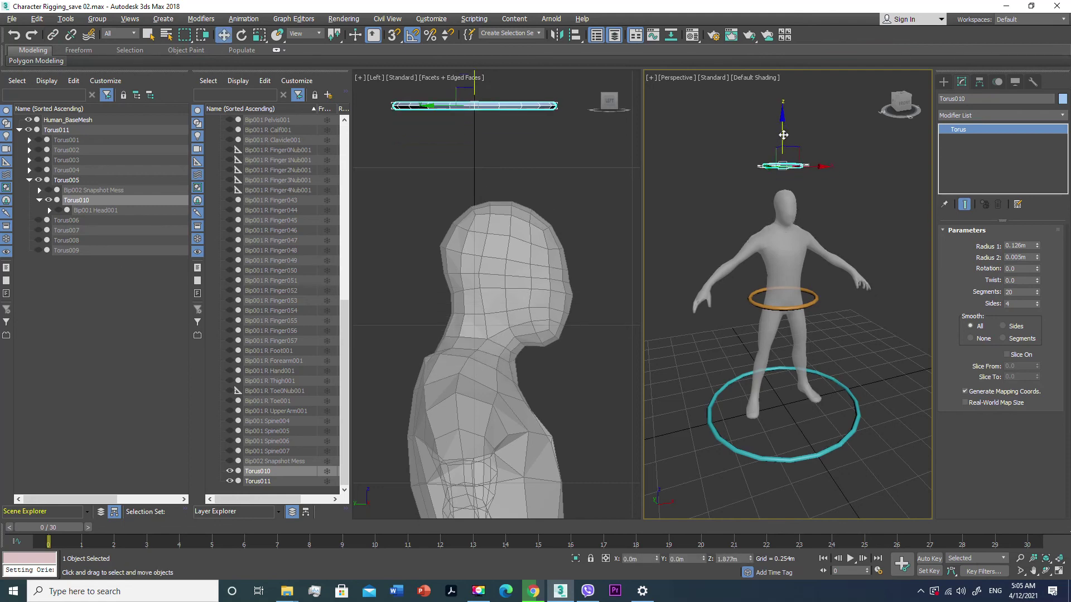
left_click(816, 299)
left_click_drag(782, 262, 781, 263)
middle_click_drag(779, 267, 768, 267, "alt")
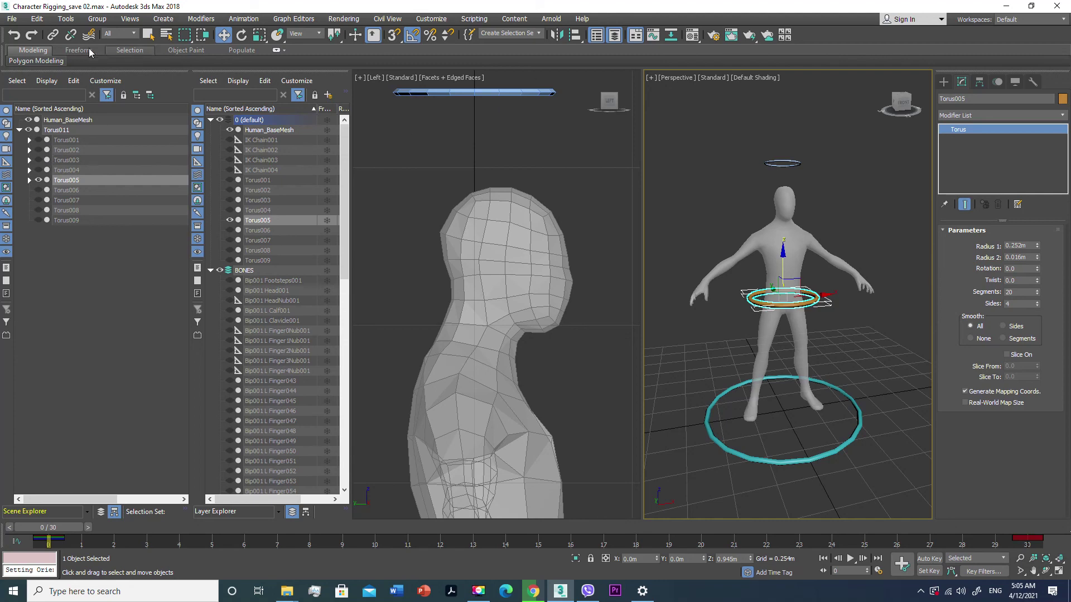
Save the scene via File > Save
left_click(12, 18)
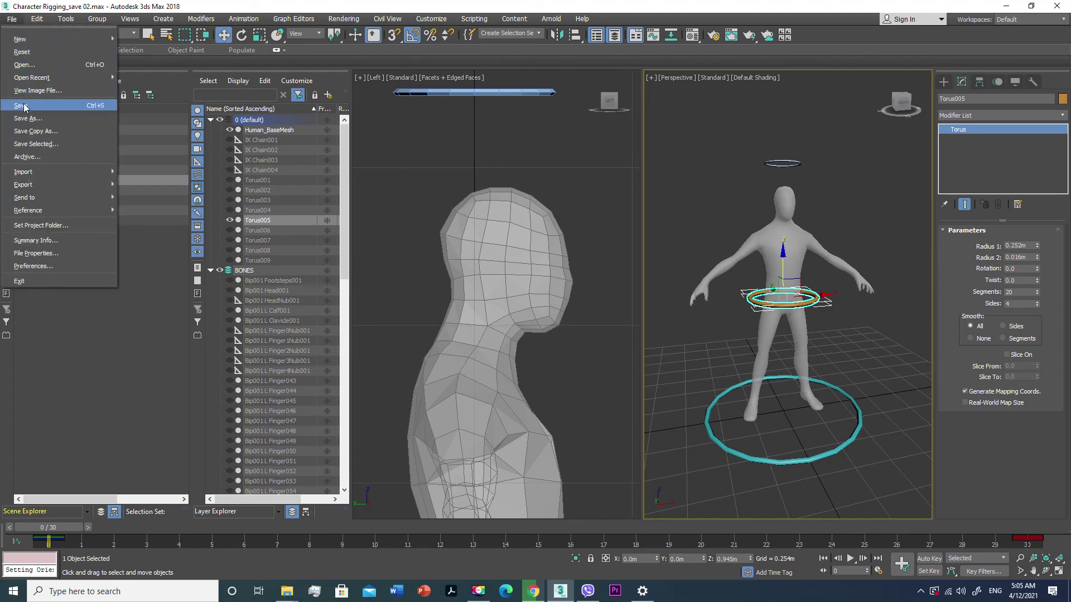
left_click(207, 228)
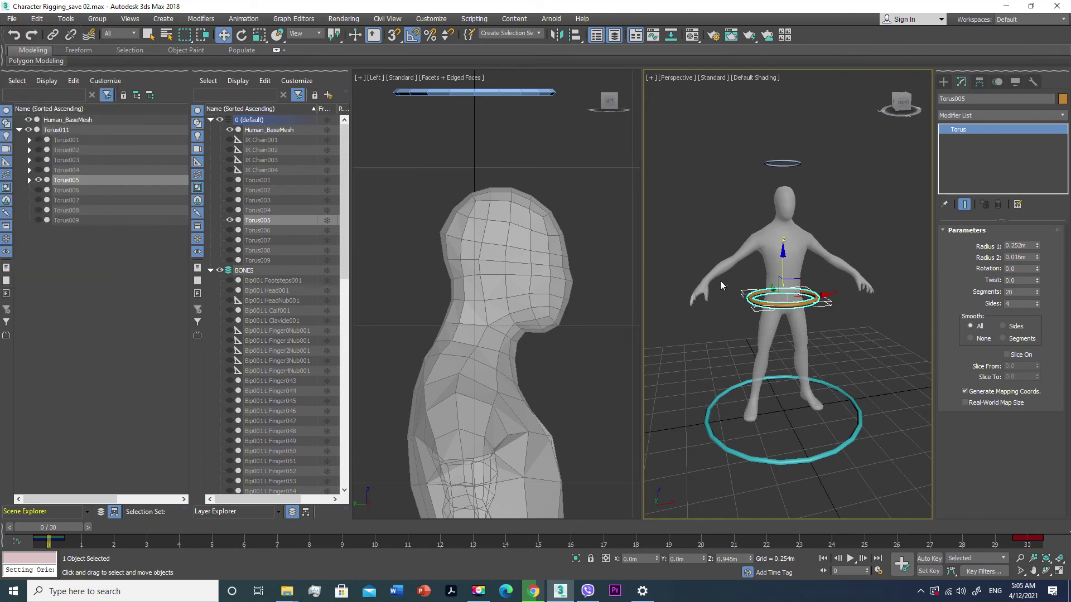
scroll(761, 246, "up", 2)
Set Human_BaseMesh's material Opacity from 27 to 100 in the Material Editor
left_click(783, 249)
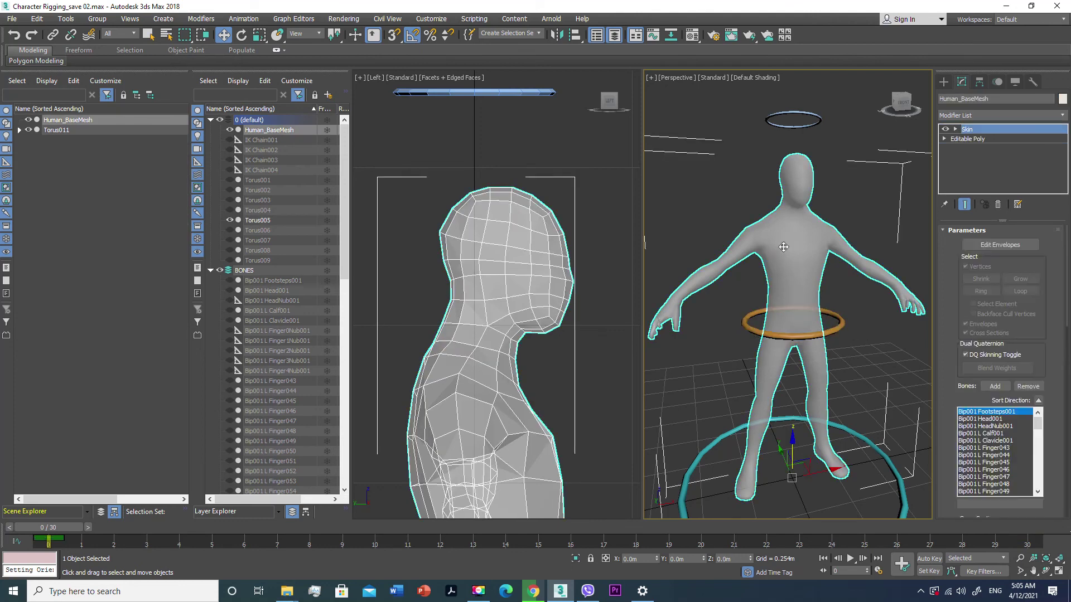
scroll(778, 252, "down", 2)
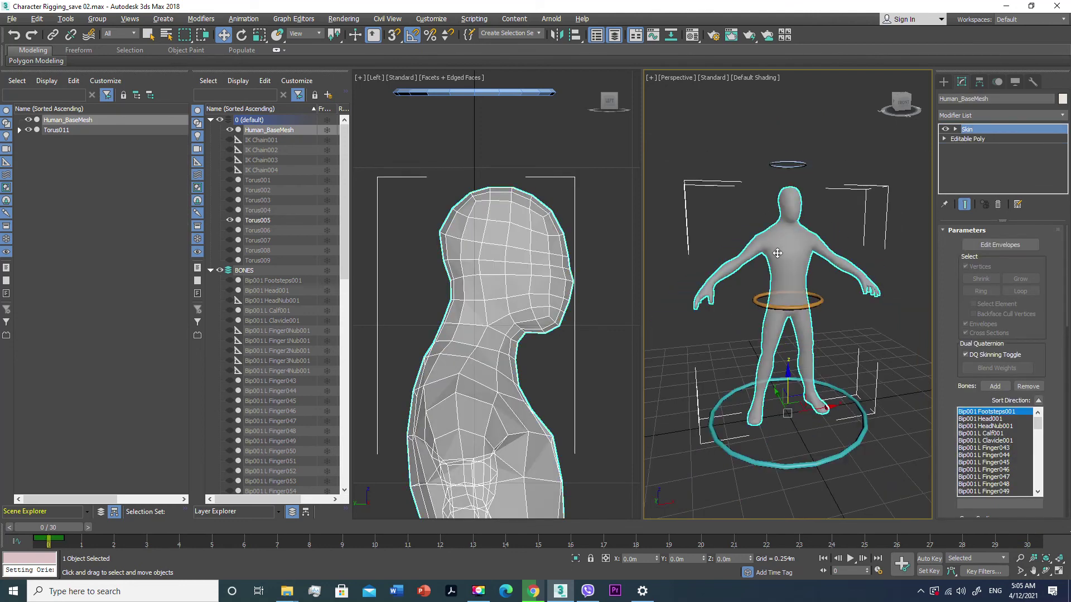
key("m")
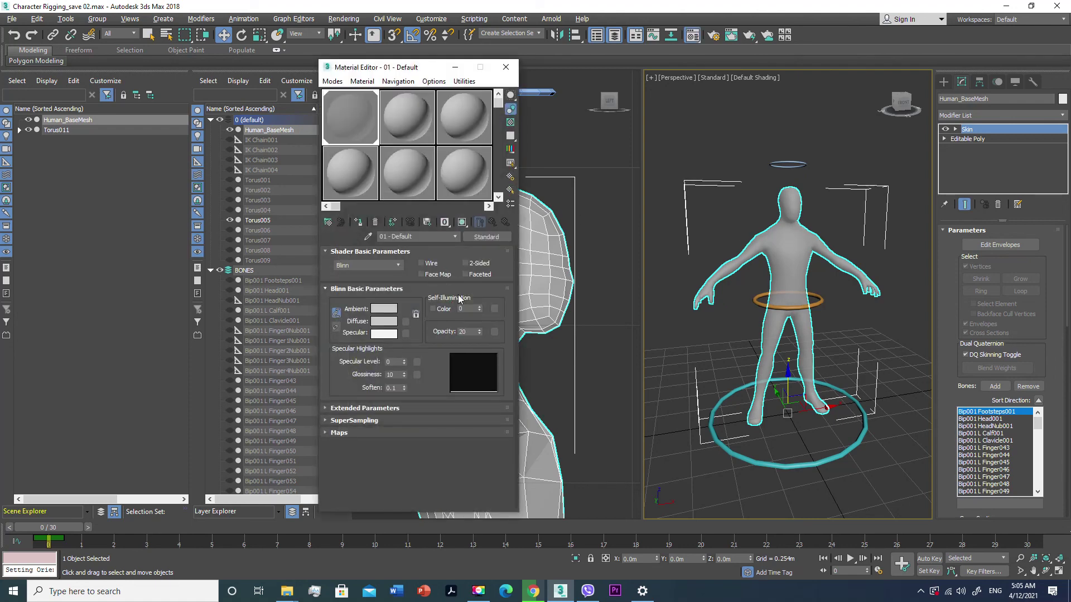
left_click_drag(478, 331, 485, 185)
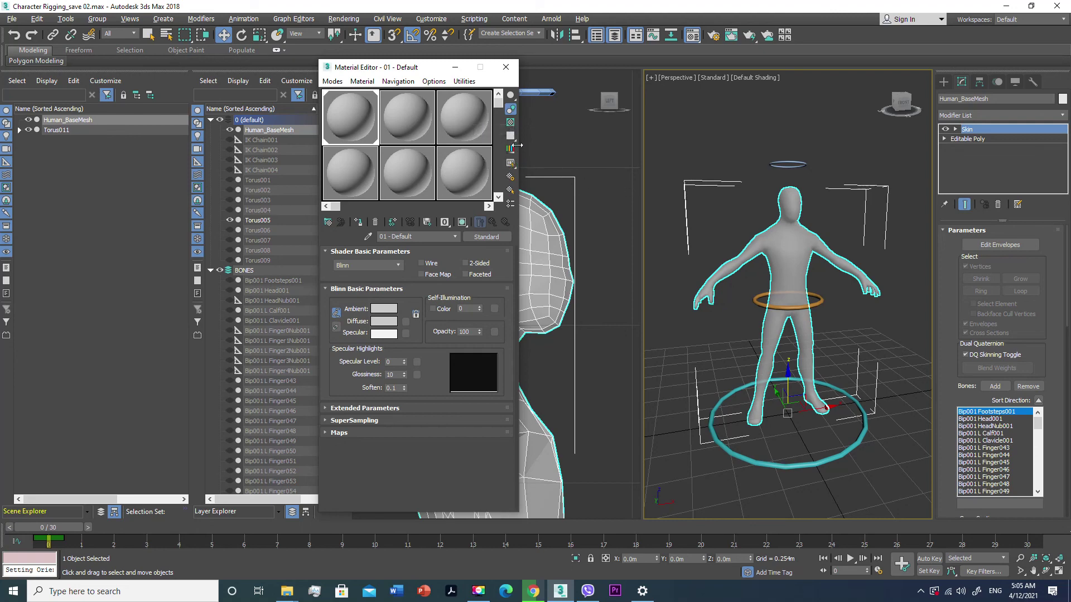
left_click(505, 67)
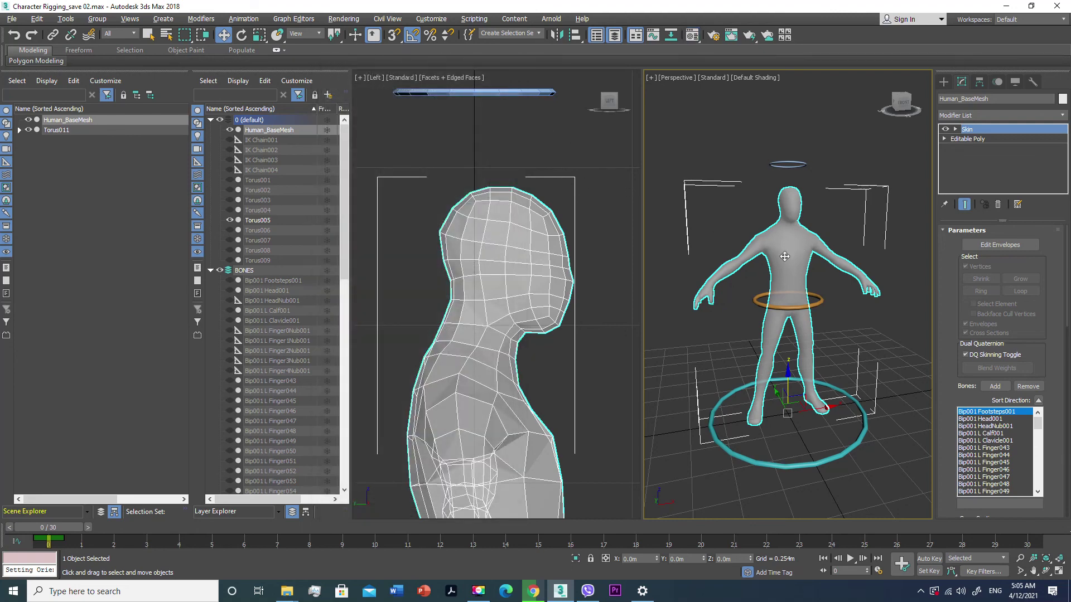
scroll(785, 256, "up", 3)
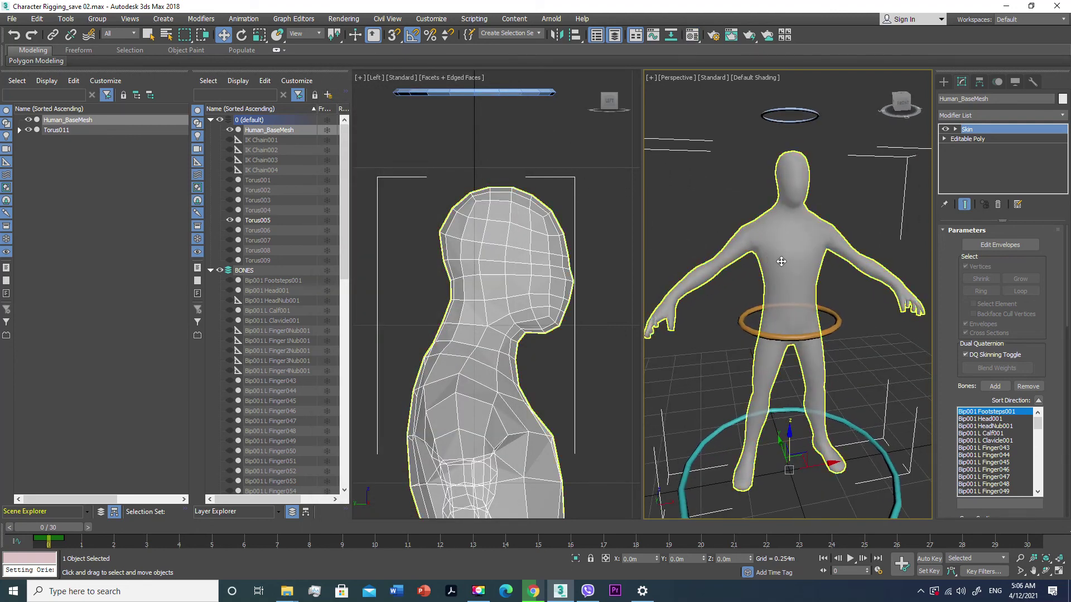
mouse_move(781, 261)
middle_mouse_down("alt")
mouse_move(806, 279)
mouse_move(787, 282)
middle_mouse_up("alt")
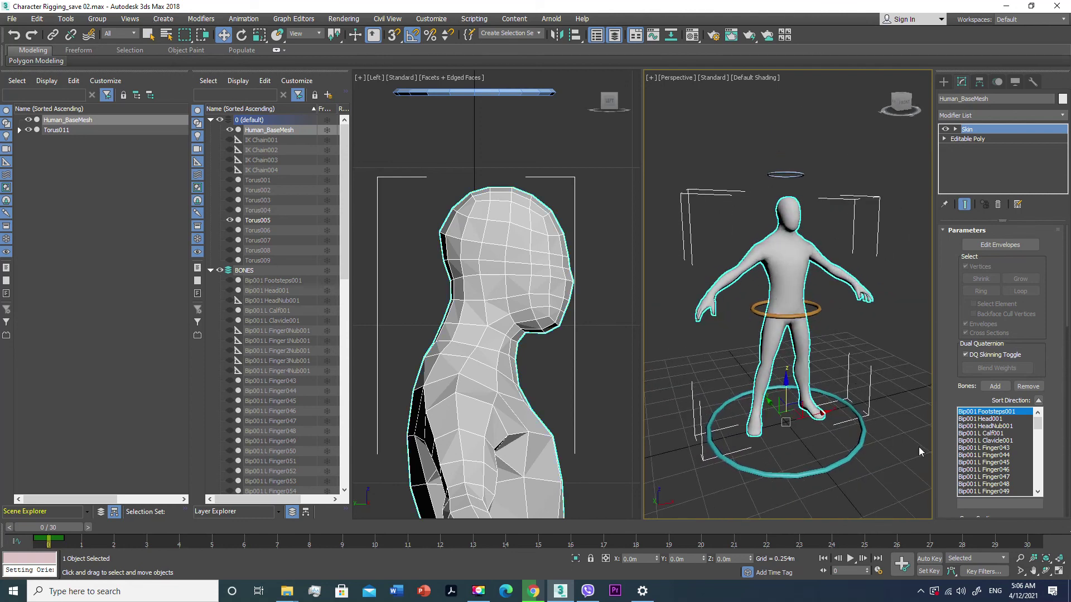